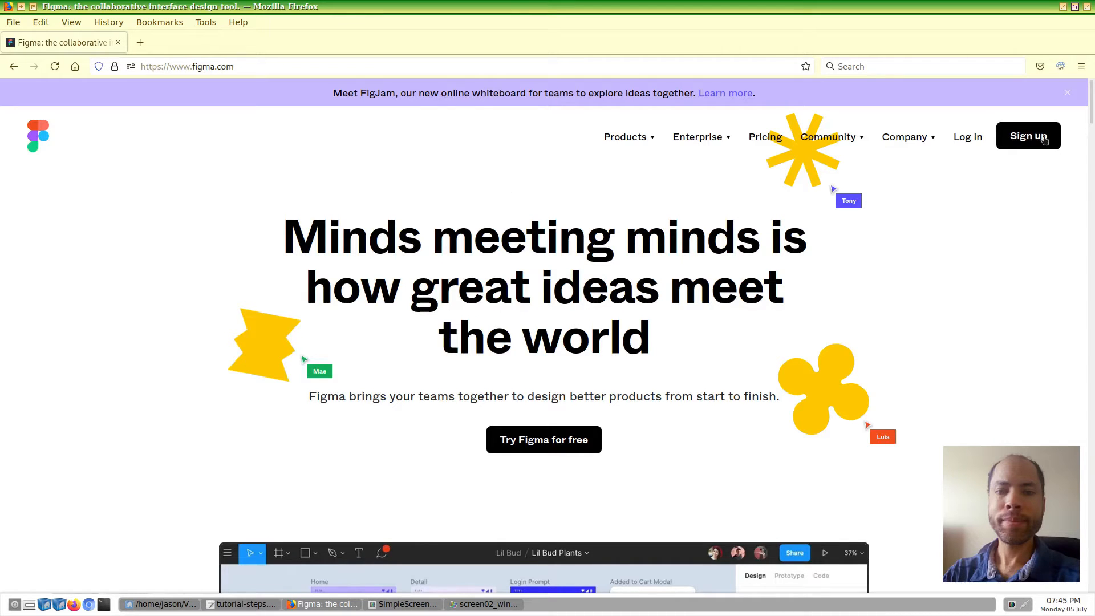
# Step: View the form for signing up for a new account and dismiss it without filling it in
pyautogui.click(1021, 137)
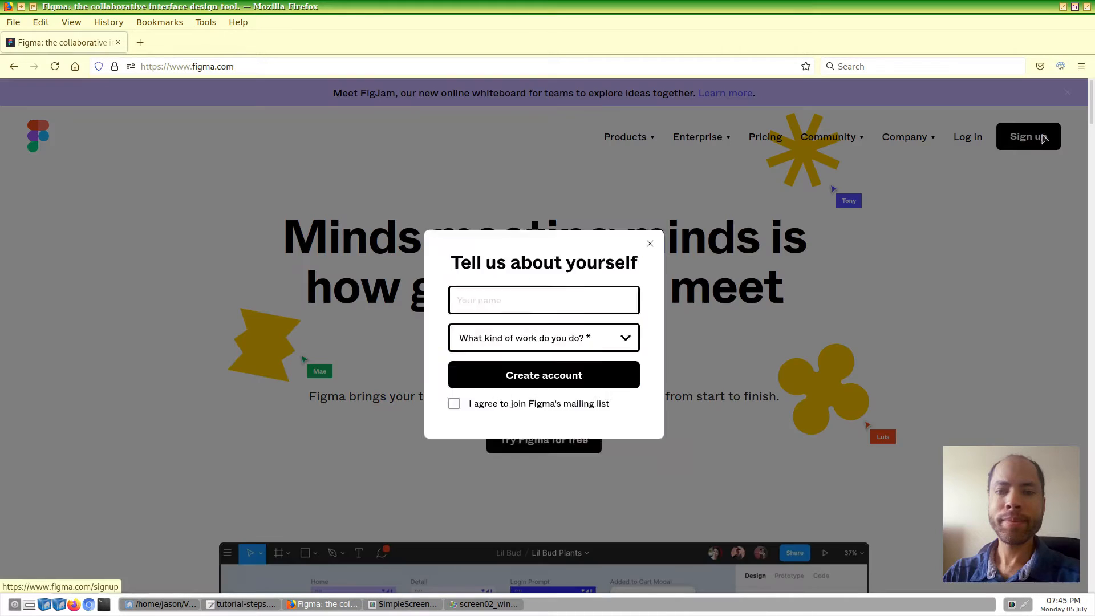
pyautogui.click(582, 362)
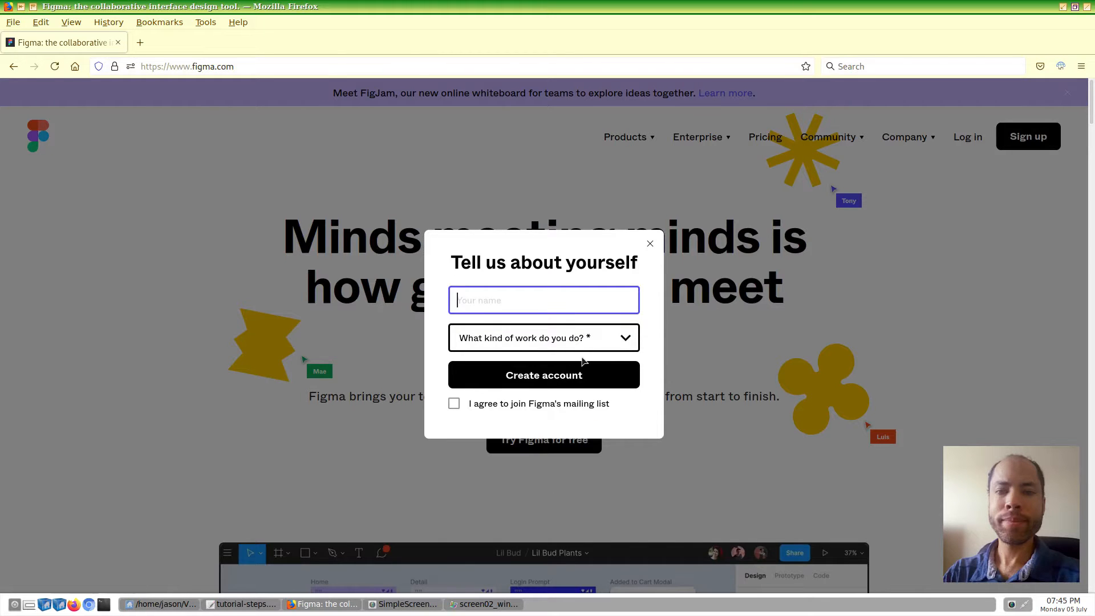
pyautogui.click(653, 245)
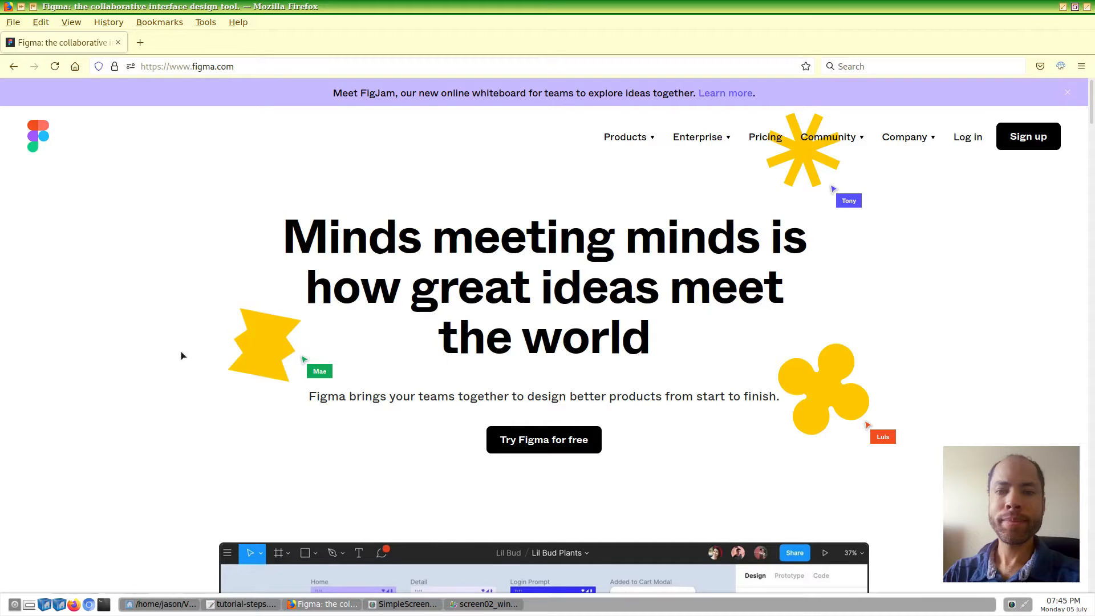
# Step: Examine the original site image screen02_winesite.png in Geeqie and the finished Wine Site Example design in Figma down the page
pyautogui.click(491, 607)
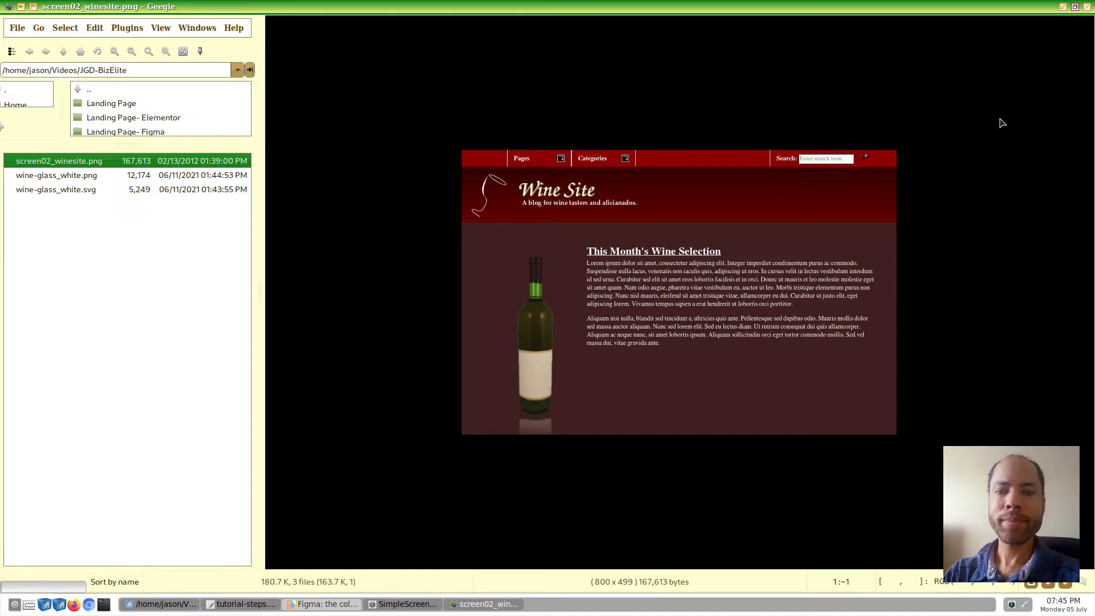
pyautogui.click(1088, 7)
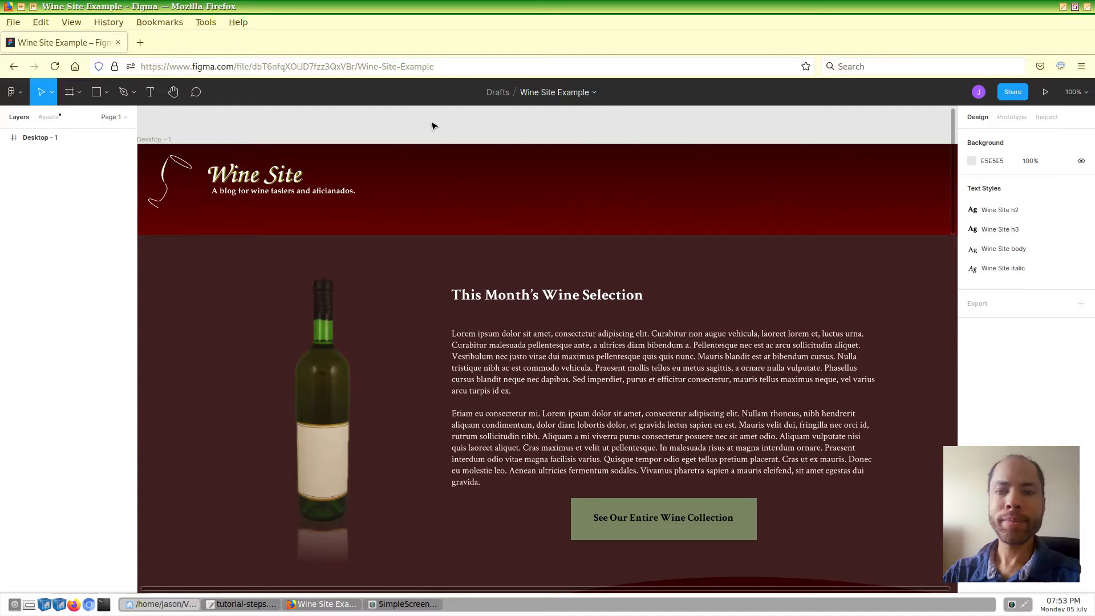
pyautogui.scroll(-5, 431, 125)
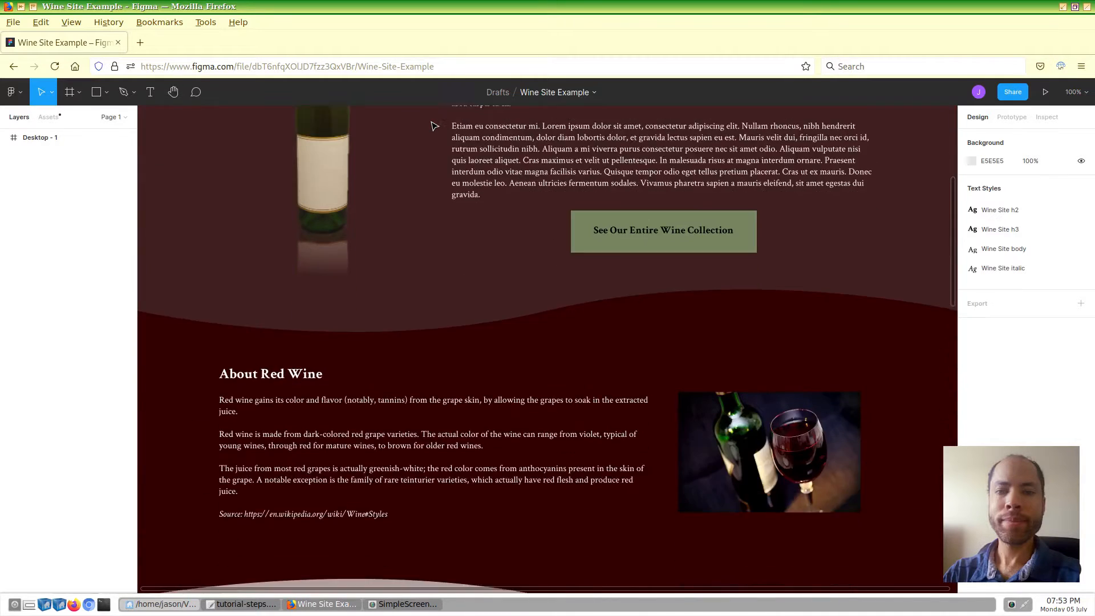
pyautogui.scroll(-15, 432, 125)
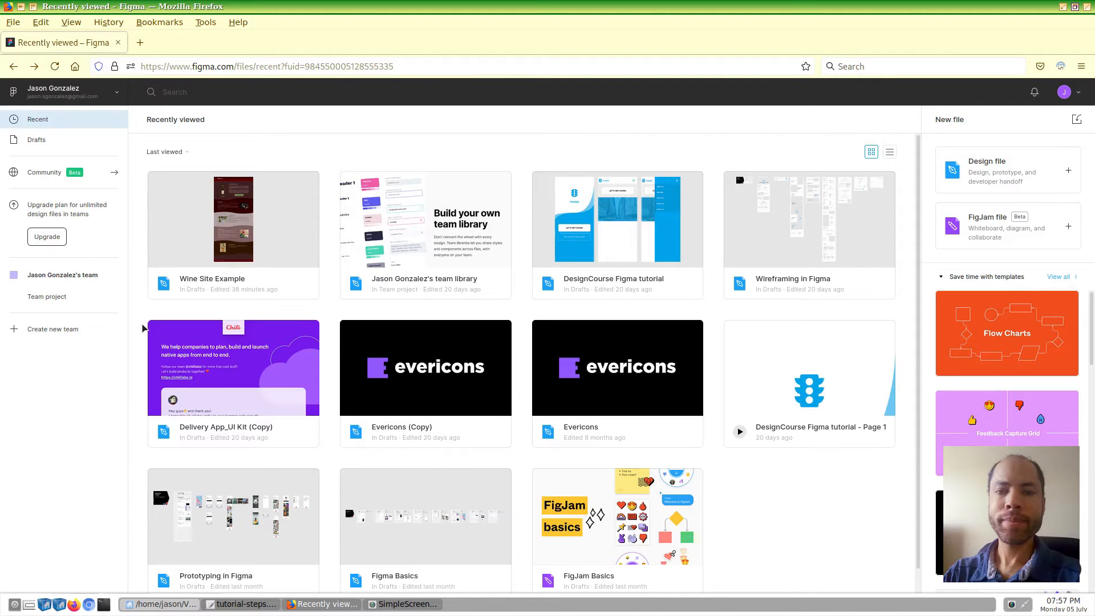
# Step: Delete the existing Wine Site Example file from the recently viewed files
pyautogui.rightClick(218, 234)
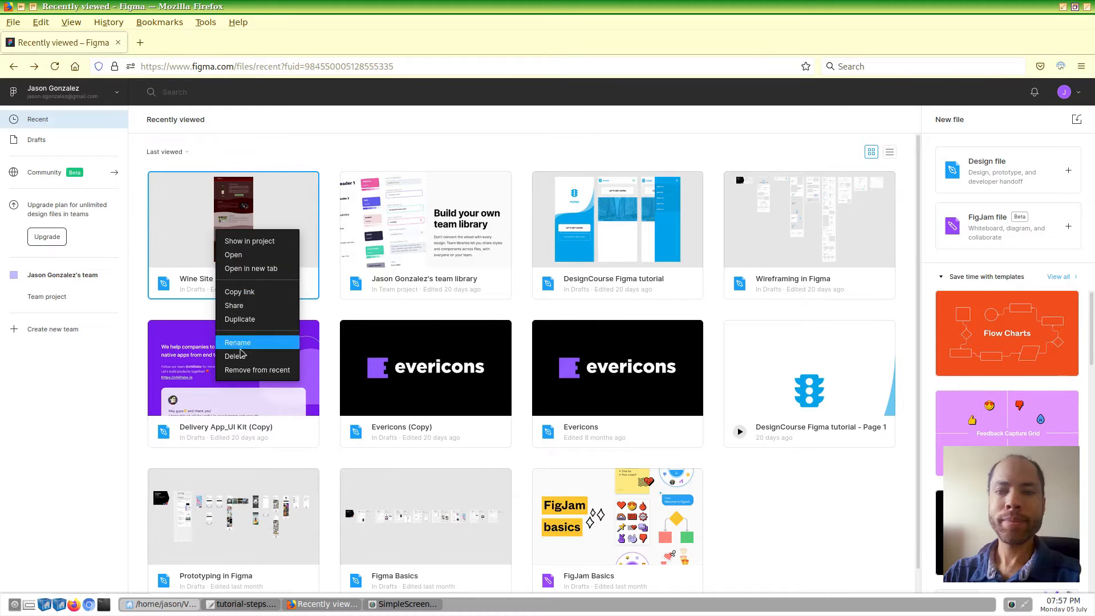
pyautogui.click(241, 357)
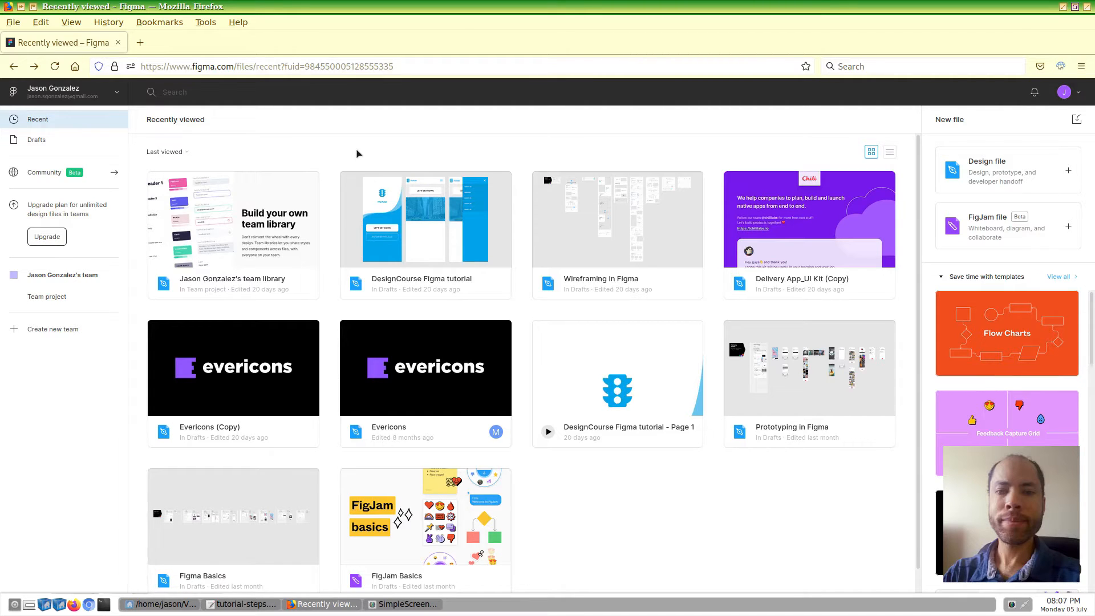
# Step: Create a new design file in Drafts and name it "Wine Site Example"
pyautogui.click(114, 142)
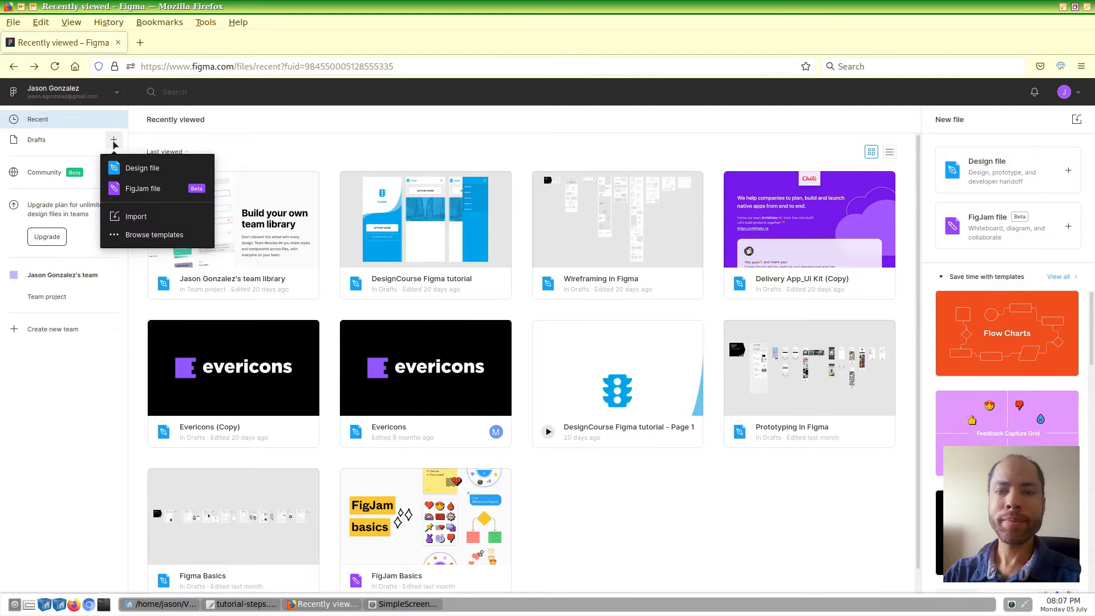
pyautogui.click(143, 170)
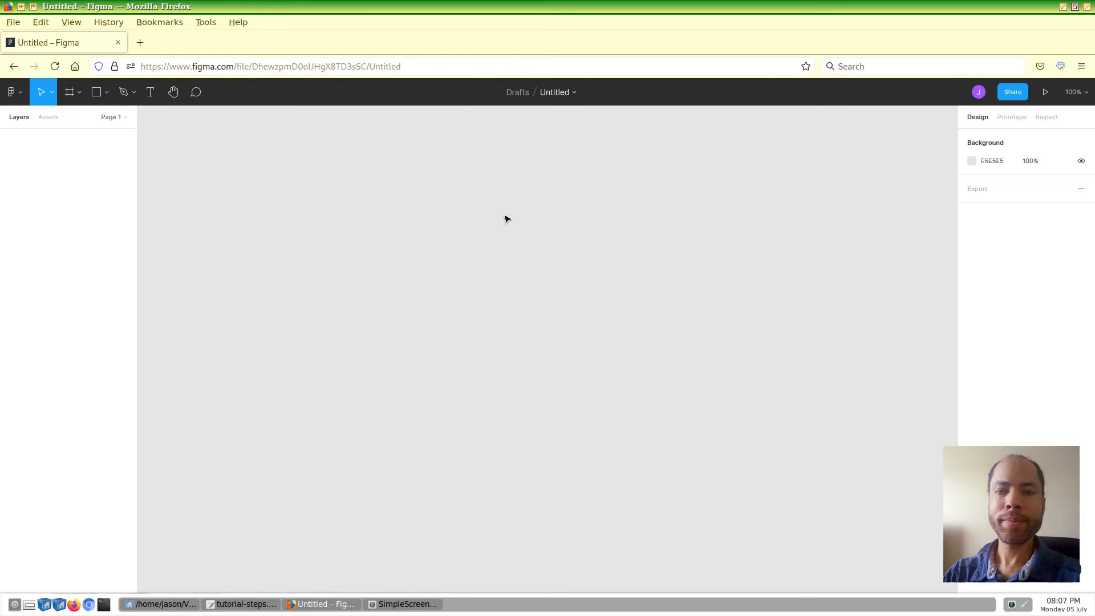
pyautogui.click(556, 93)
pyautogui.write('Wine Site Example')
pyautogui.press('Return')
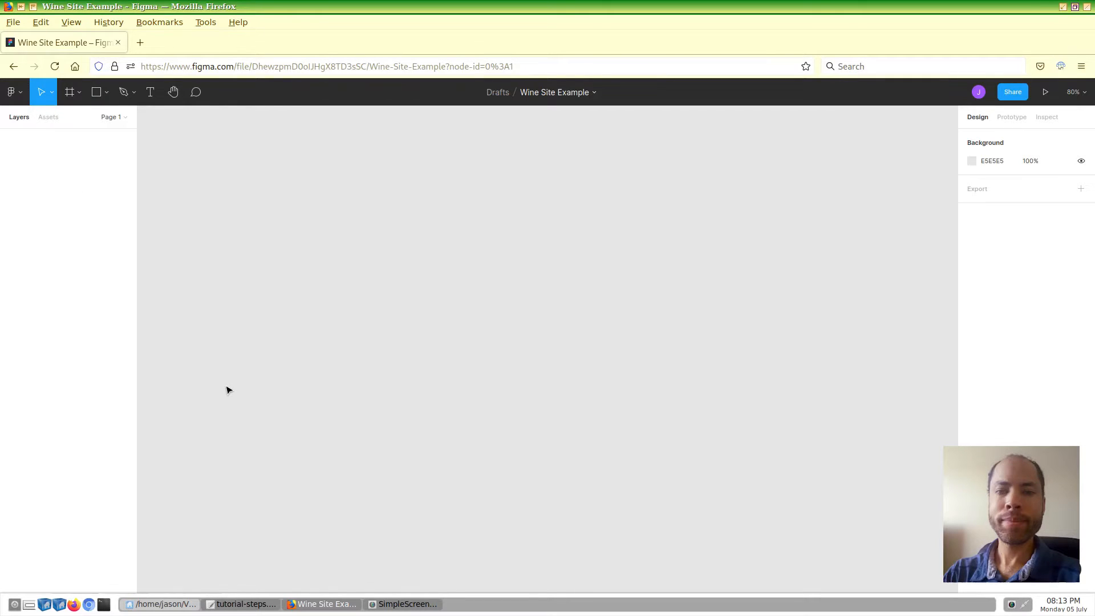
# Step: Add a frame to the empty canvas using the Desktop preset of 1440 × 1024
pyautogui.press('f')
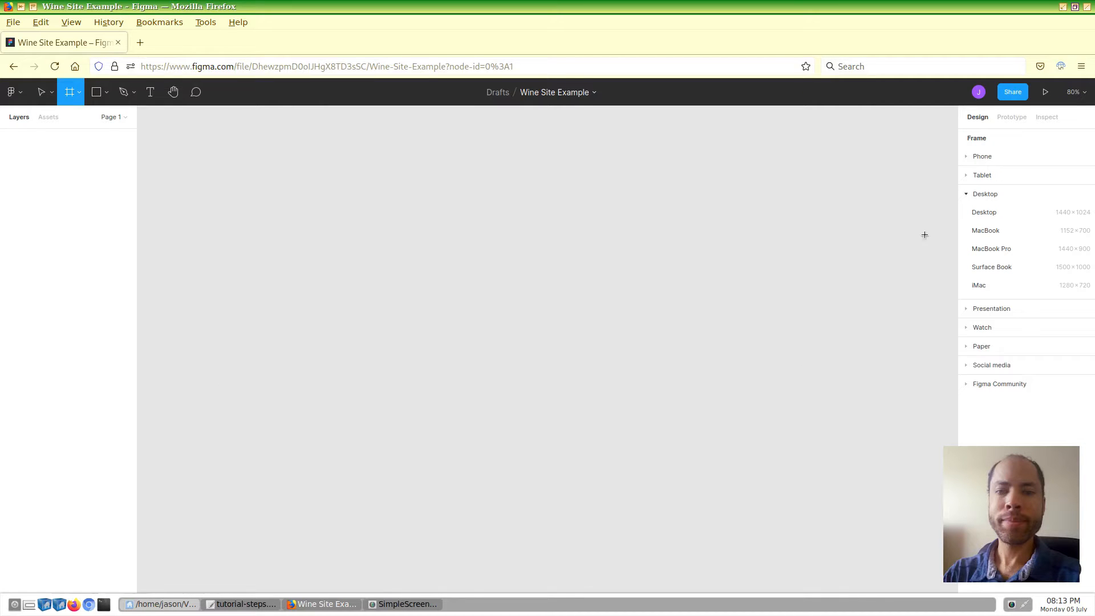
pyautogui.click(992, 213)
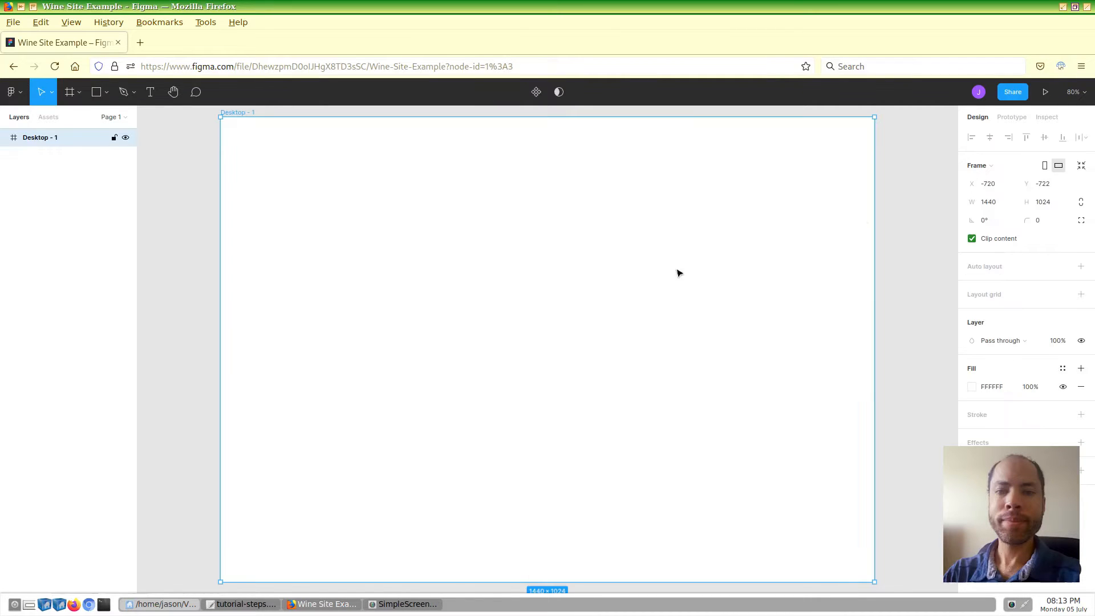
pyautogui.click(180, 243)
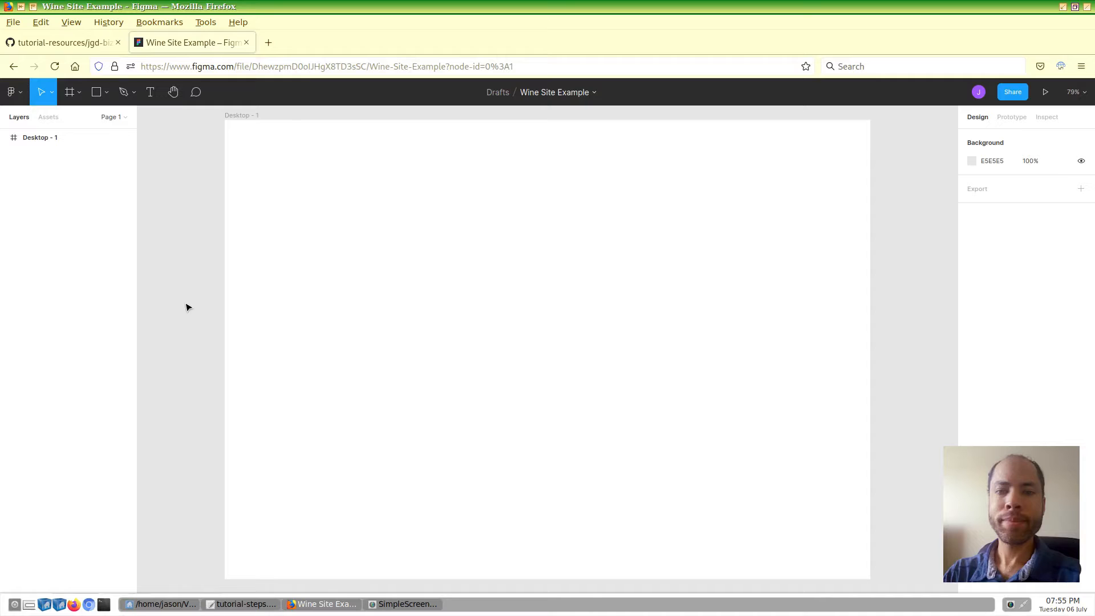
# Step: Set the fill colour of the Desktop - 1 frame to hex 402020
pyautogui.click(254, 115)
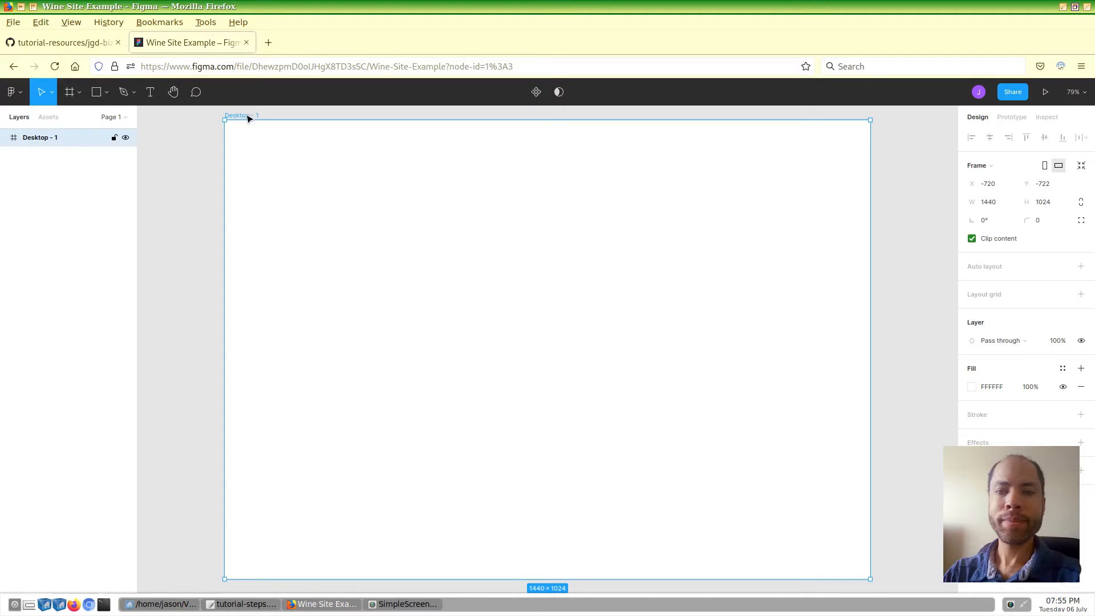
pyautogui.click(973, 388)
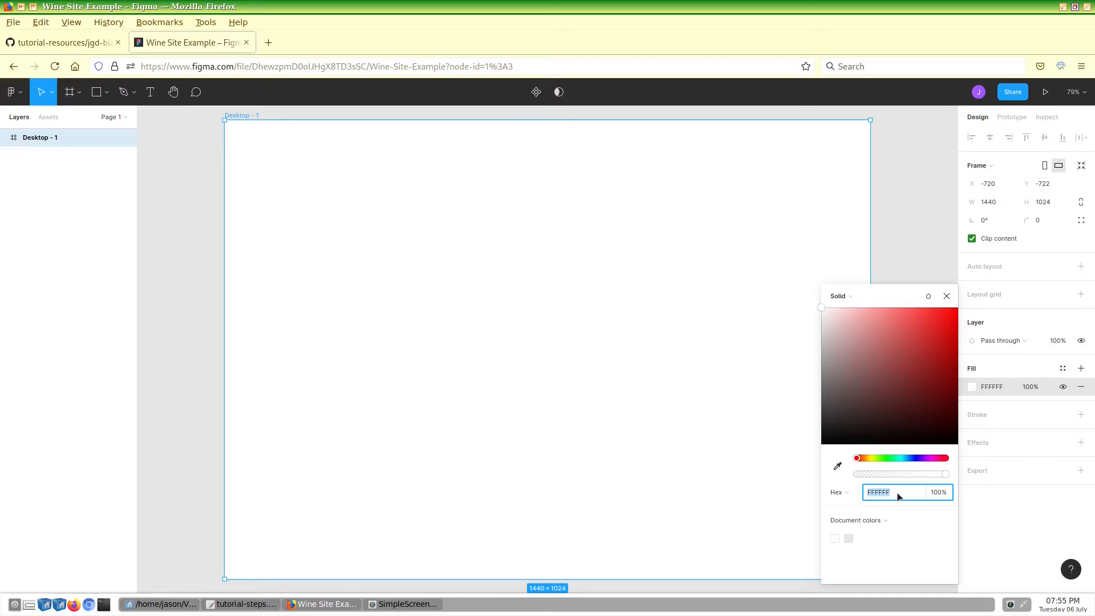
pyautogui.write('402020')
pyautogui.press('Return')
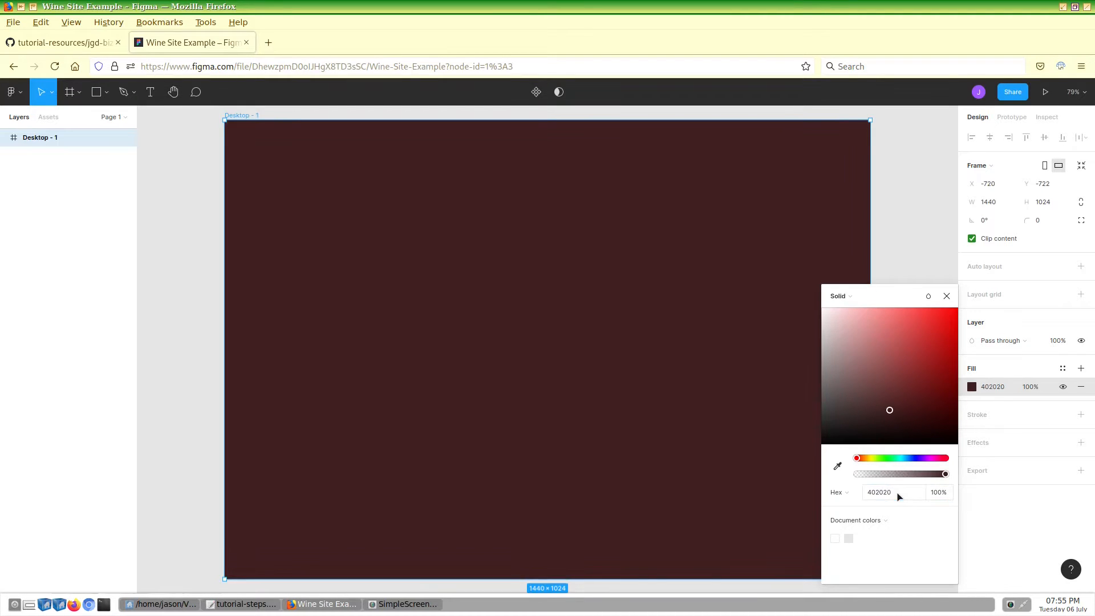
pyautogui.click(908, 223)
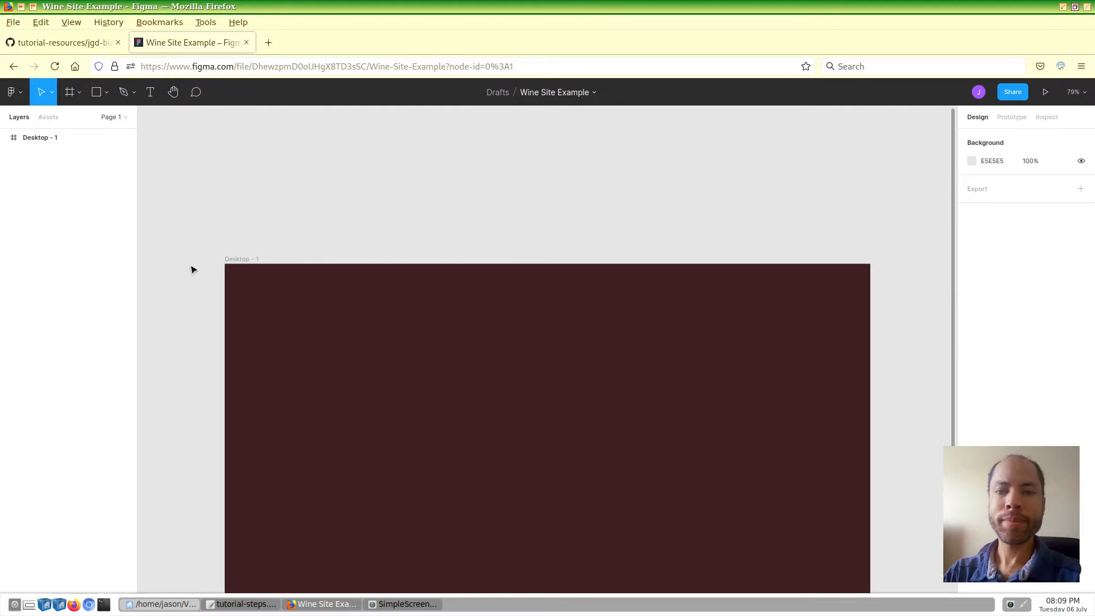
# Step: Draw a rectangle from the frame's top-left corner and set its width to 1440 and height to 160
pyautogui.press('r')
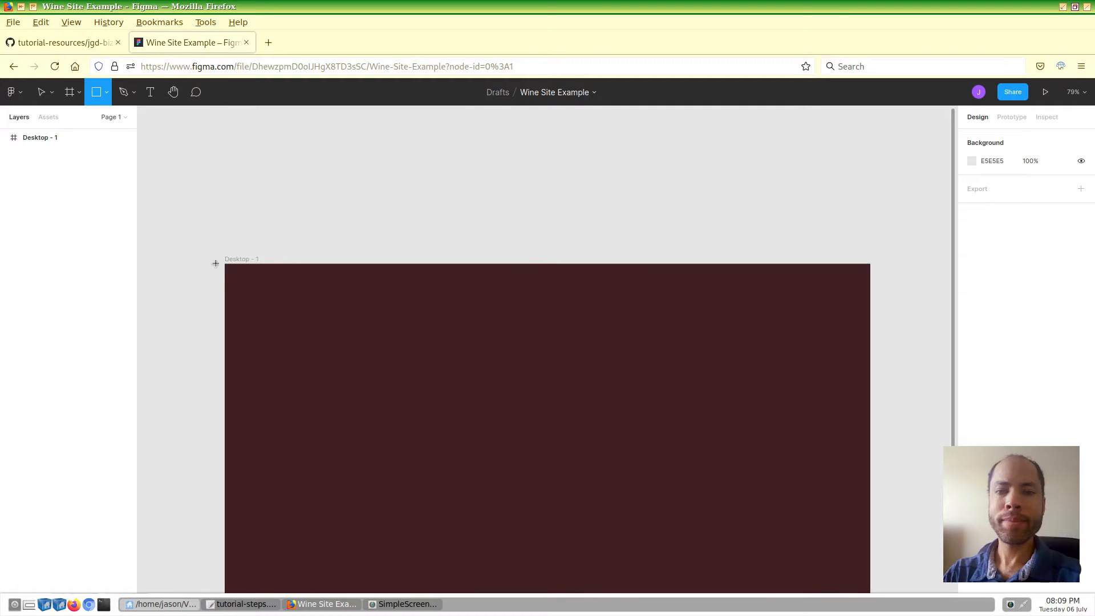
pyautogui.moveTo(226, 264)
pyautogui.mouseDown()
pyautogui.moveTo(279, 301)
pyautogui.moveTo(530, 374)
pyautogui.moveTo(624, 362)
pyautogui.mouseUp()
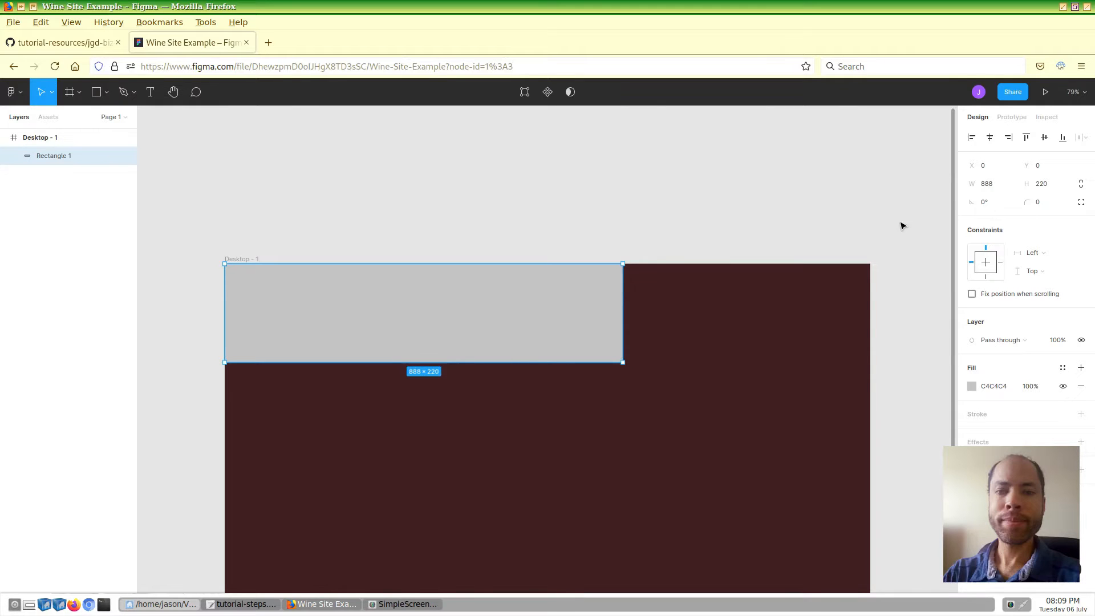
pyautogui.click(989, 187)
pyautogui.write('1440')
pyautogui.click(1050, 187)
pyautogui.write('1')
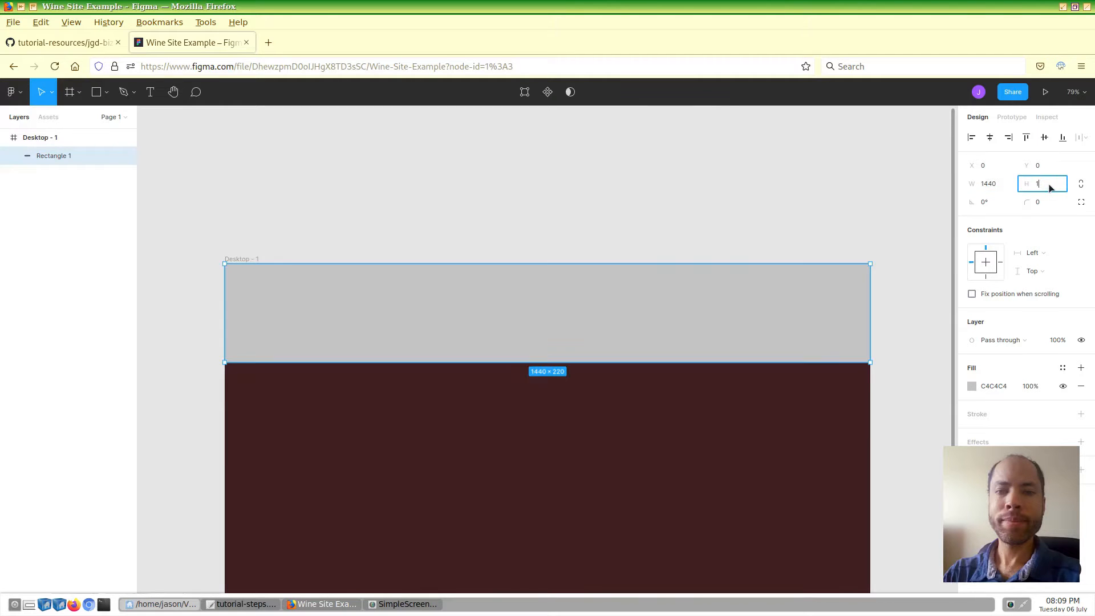
pyautogui.press('Return')
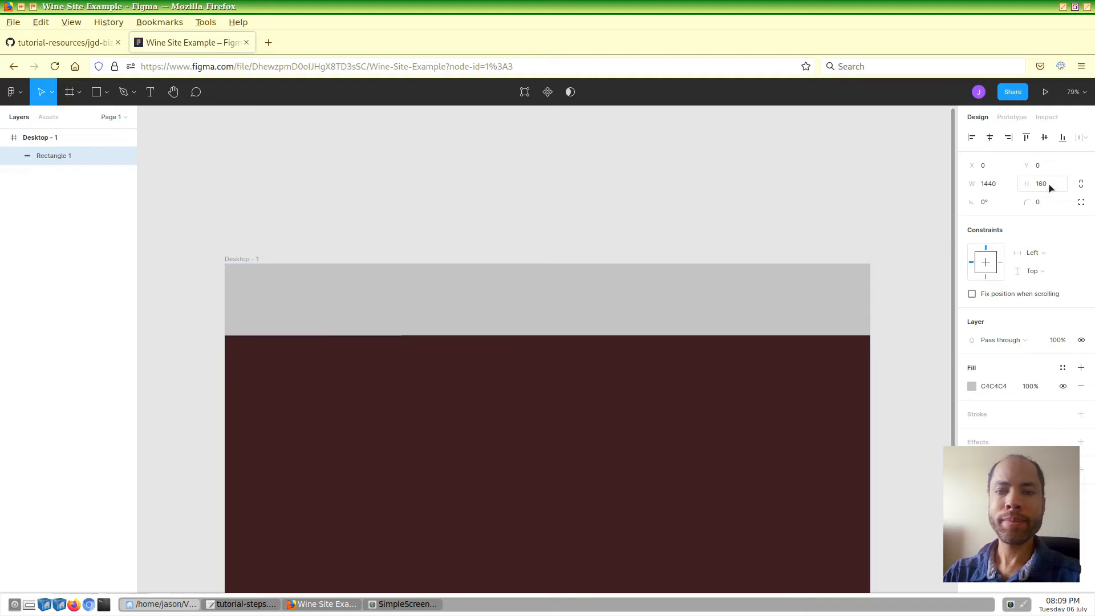
pyautogui.click(925, 331)
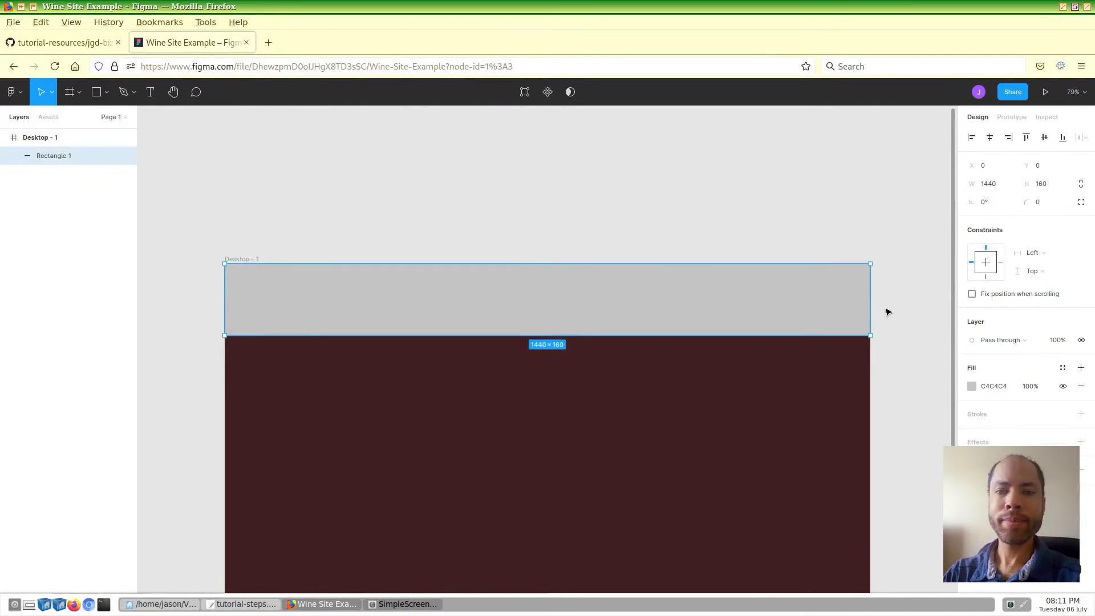
# Step: Change the header rectangle's fill to a linear gradient and set its first stop to hex 320000
pyautogui.click(972, 387)
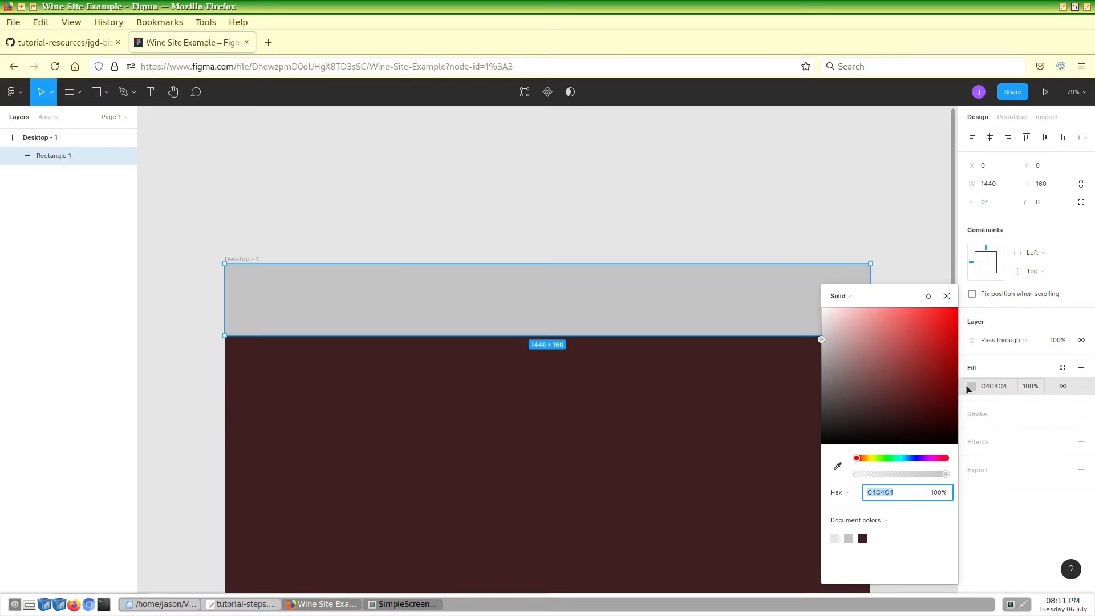
pyautogui.click(874, 300)
pyautogui.click(867, 311)
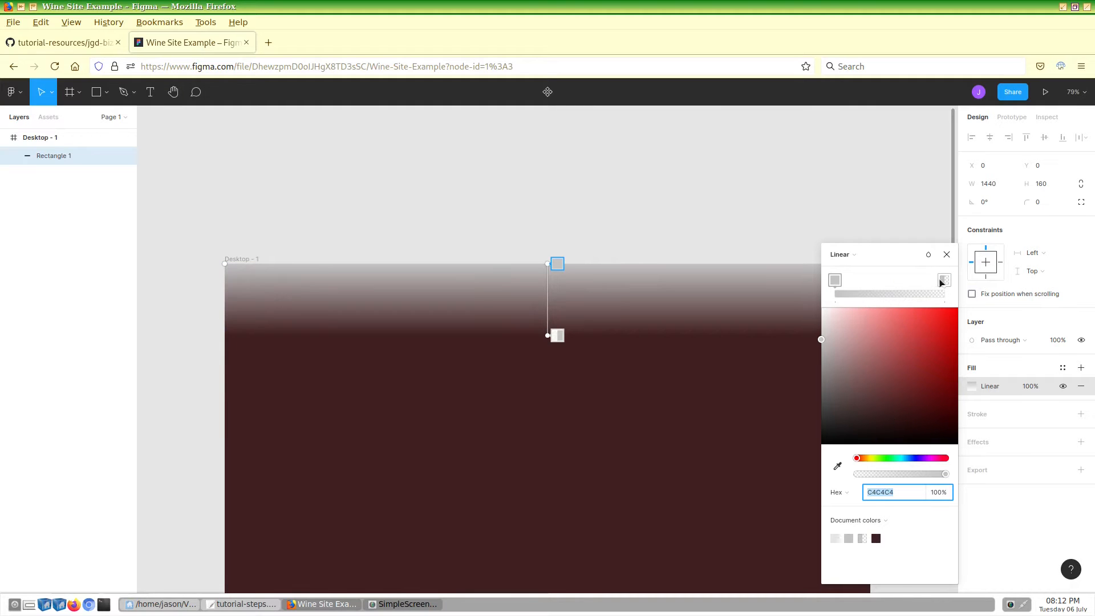
pyautogui.click(239, 606)
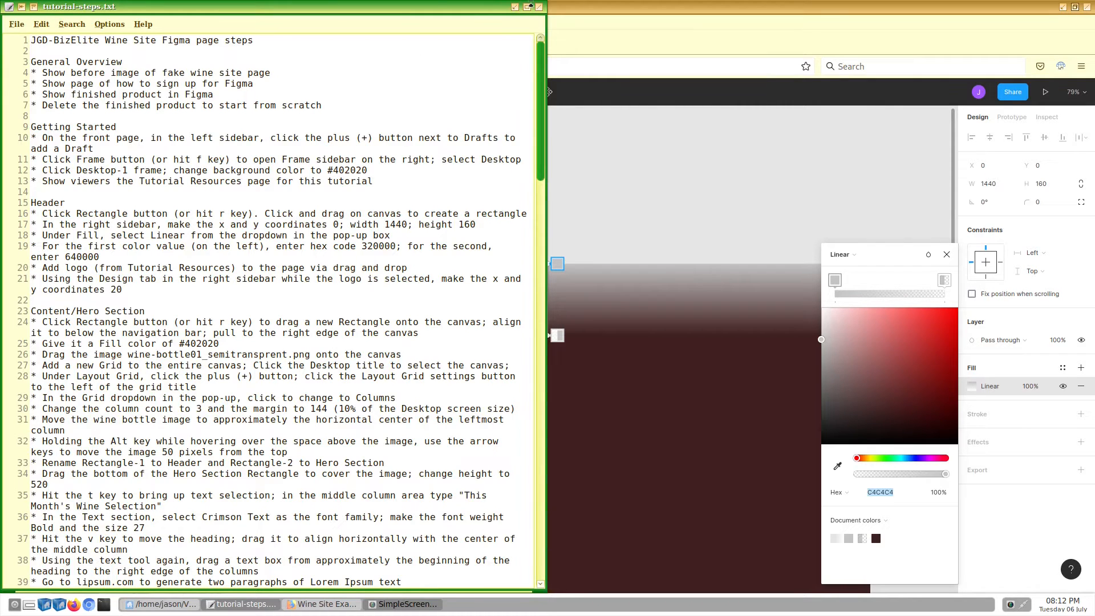
pyautogui.click(515, 7)
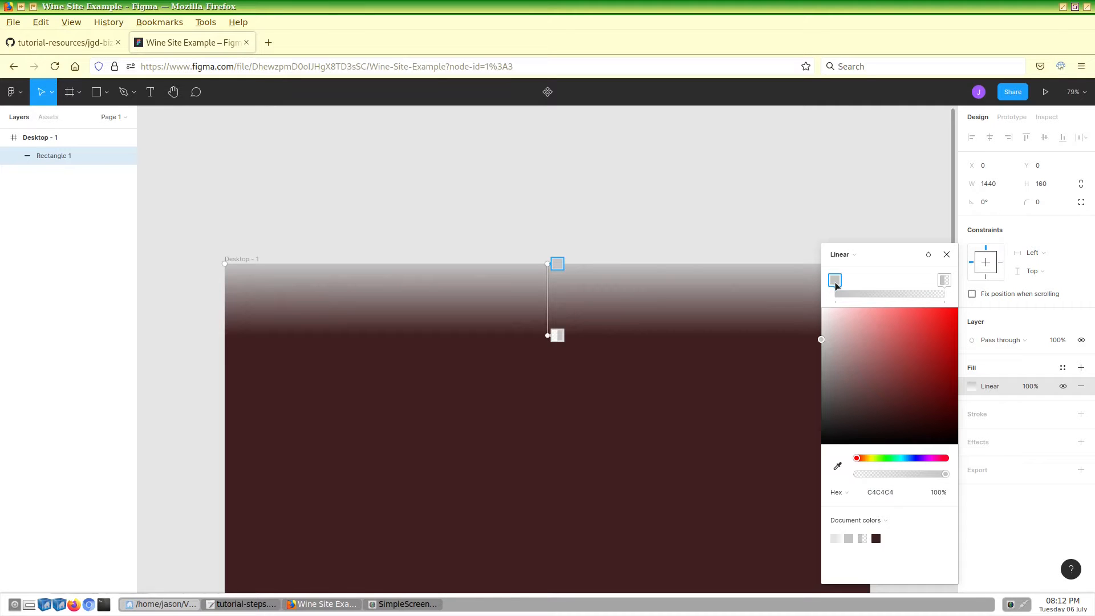
pyautogui.click(891, 494)
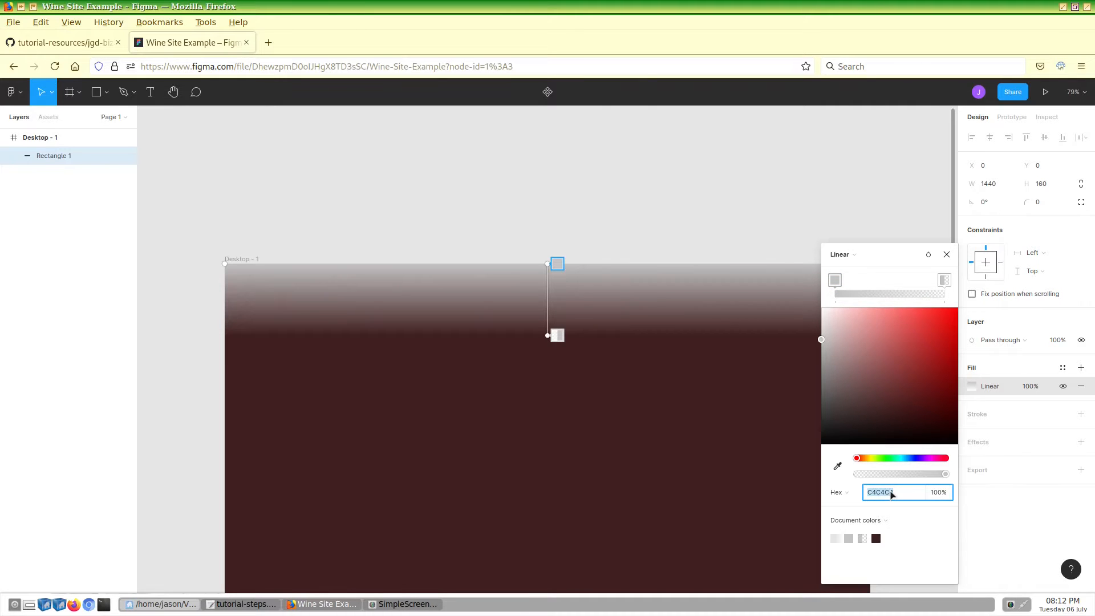
pyautogui.write('320000')
pyautogui.press('Return')
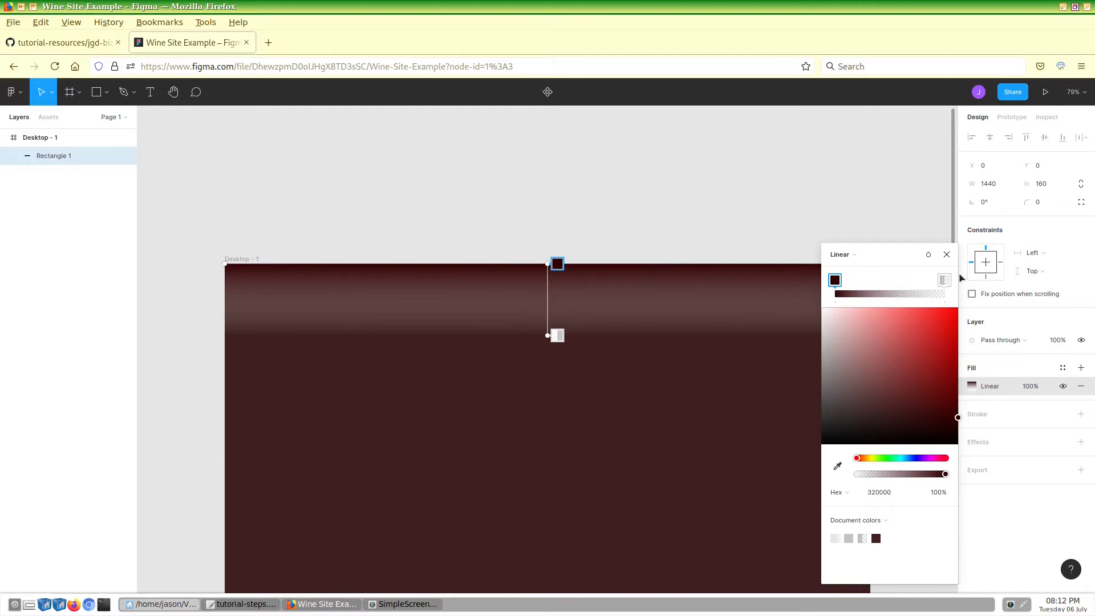
# Step: Set the second stop of the header rectangle's gradient to hex 640000 at 100% opacity
pyautogui.click(944, 282)
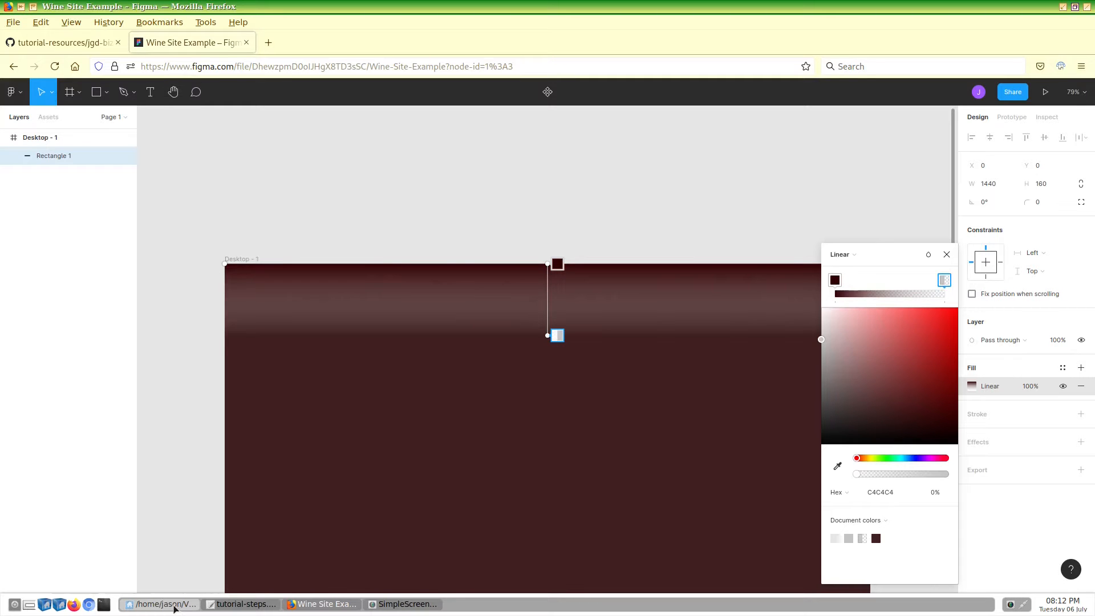
pyautogui.click(253, 609)
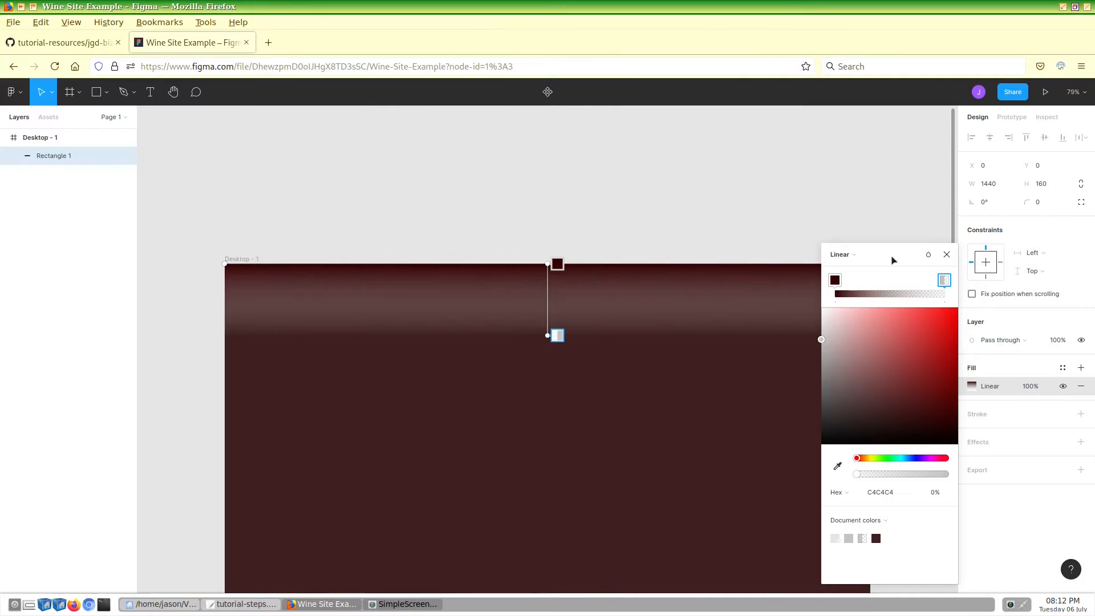
pyautogui.click(894, 261)
pyautogui.click(888, 491)
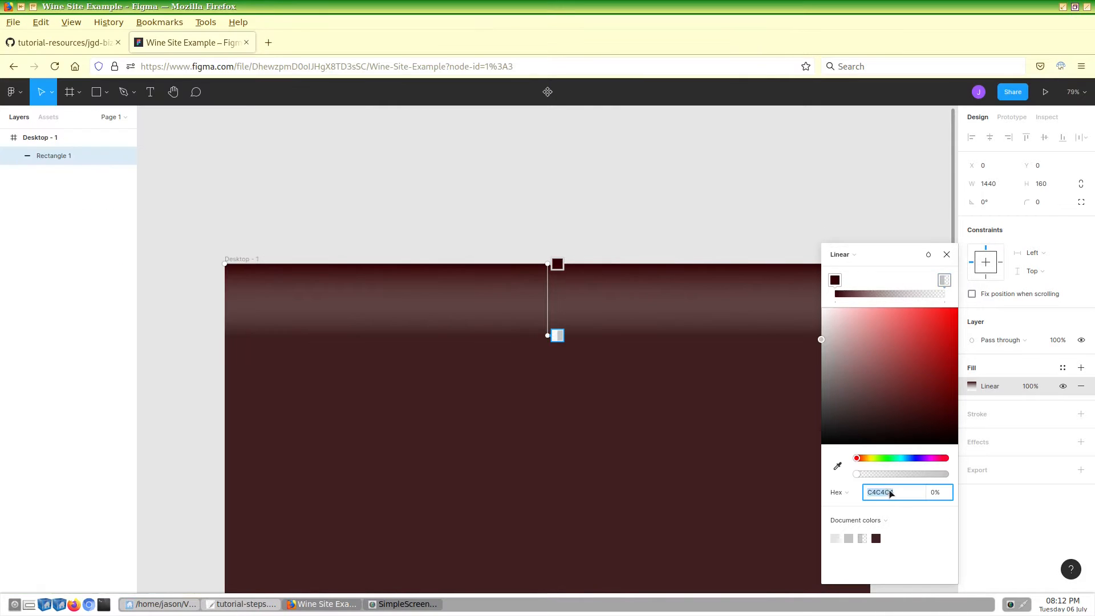
pyautogui.write('640000')
pyautogui.click(936, 494)
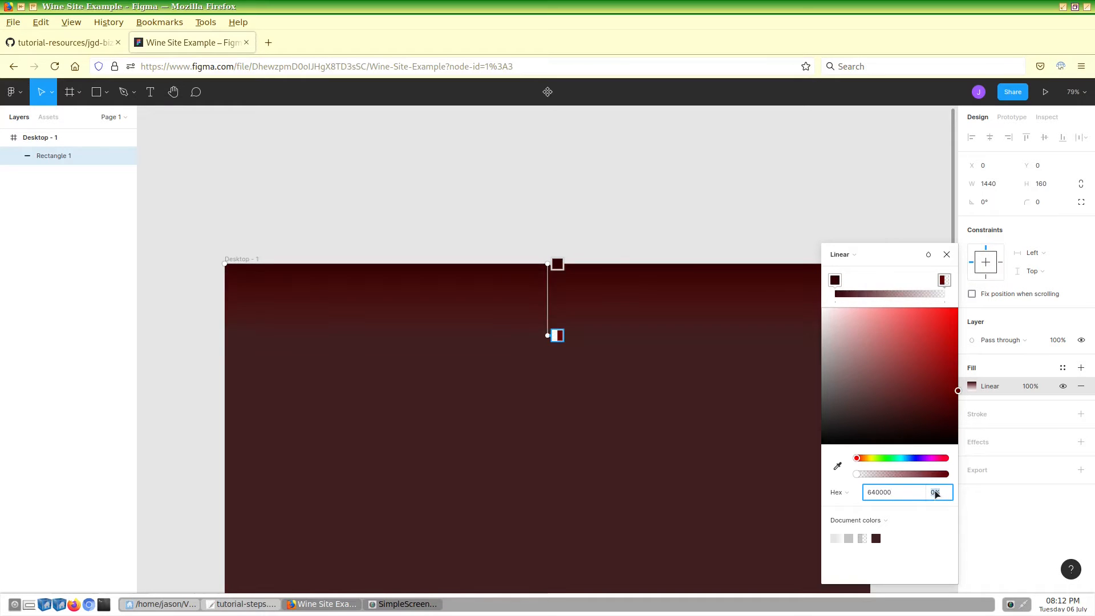
pyautogui.write('100%')
pyautogui.press('Return')
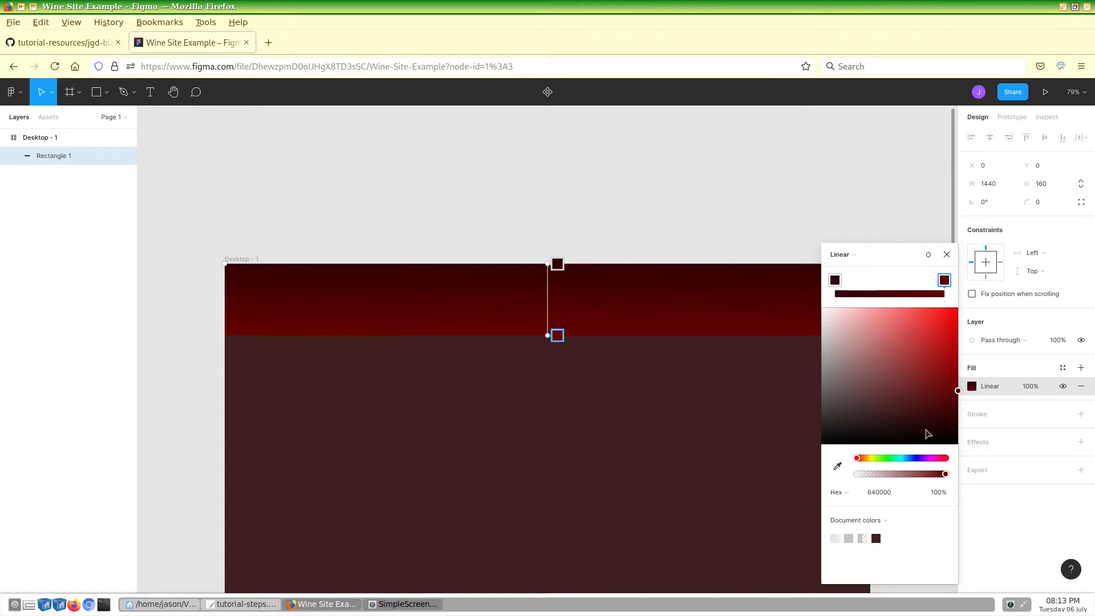
# Step: Place the wine-glass_white.png logo from the JGD-BizElite folder in the file manager onto the header of the Figma design
pyautogui.click(949, 255)
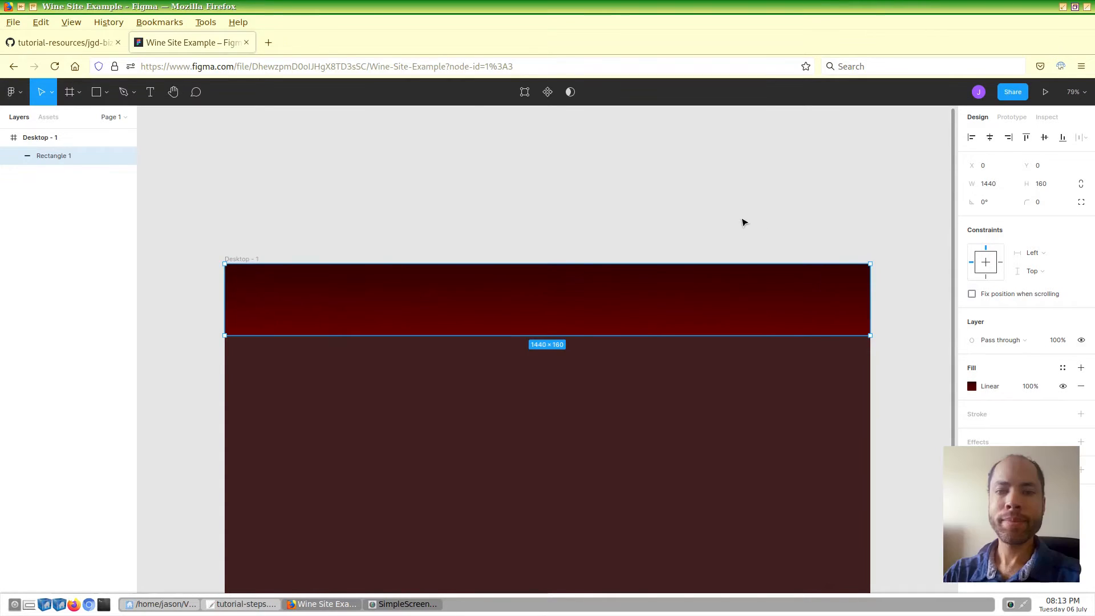
pyautogui.click(747, 222)
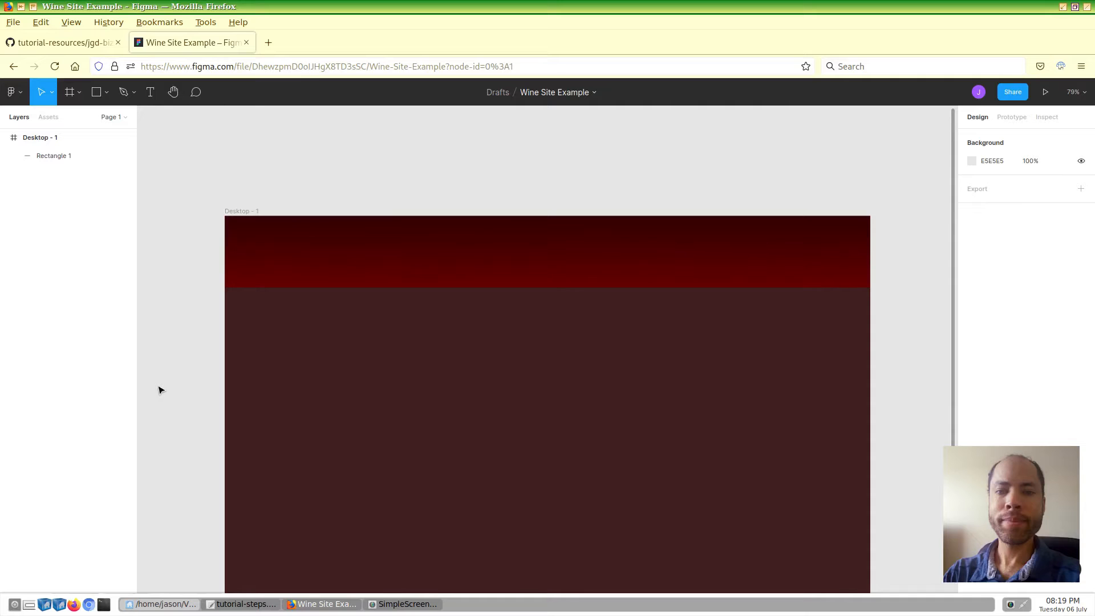
pyautogui.click(167, 604)
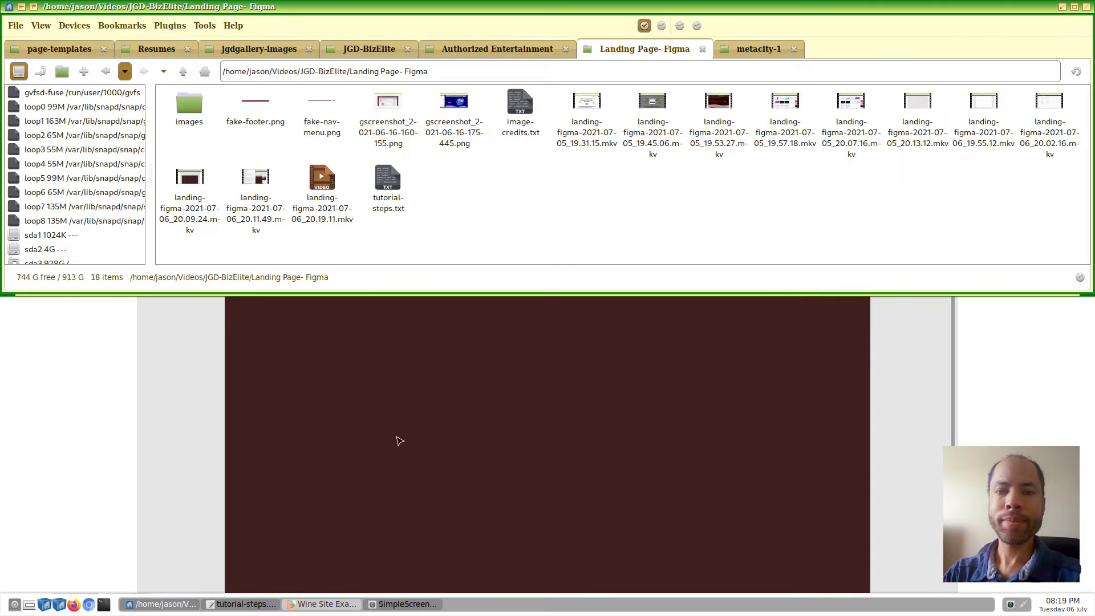
pyautogui.scroll(3, 572, 428)
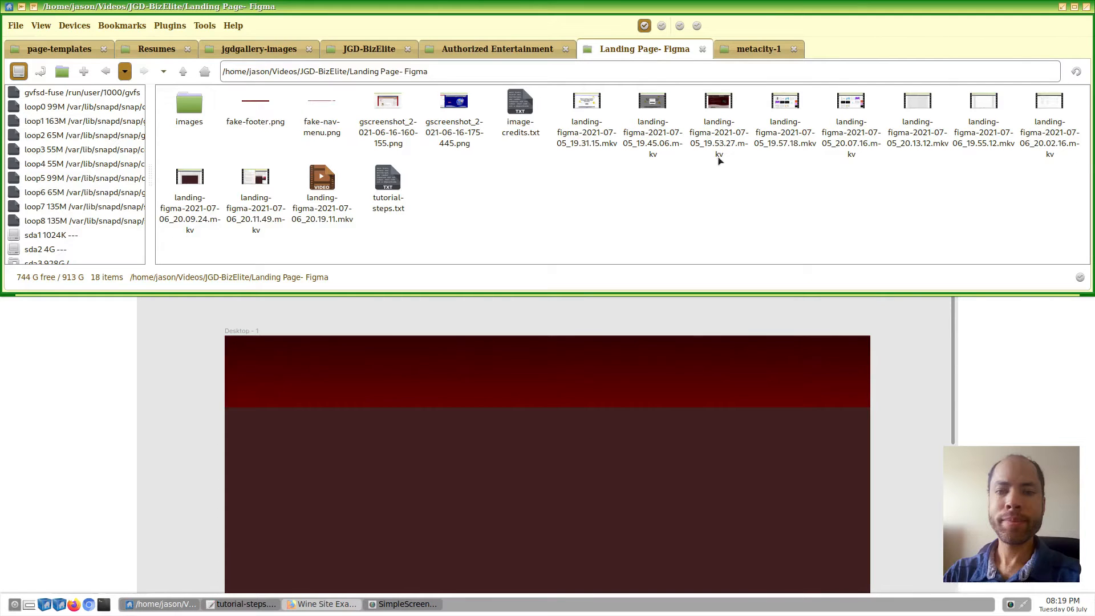
pyautogui.click(184, 72)
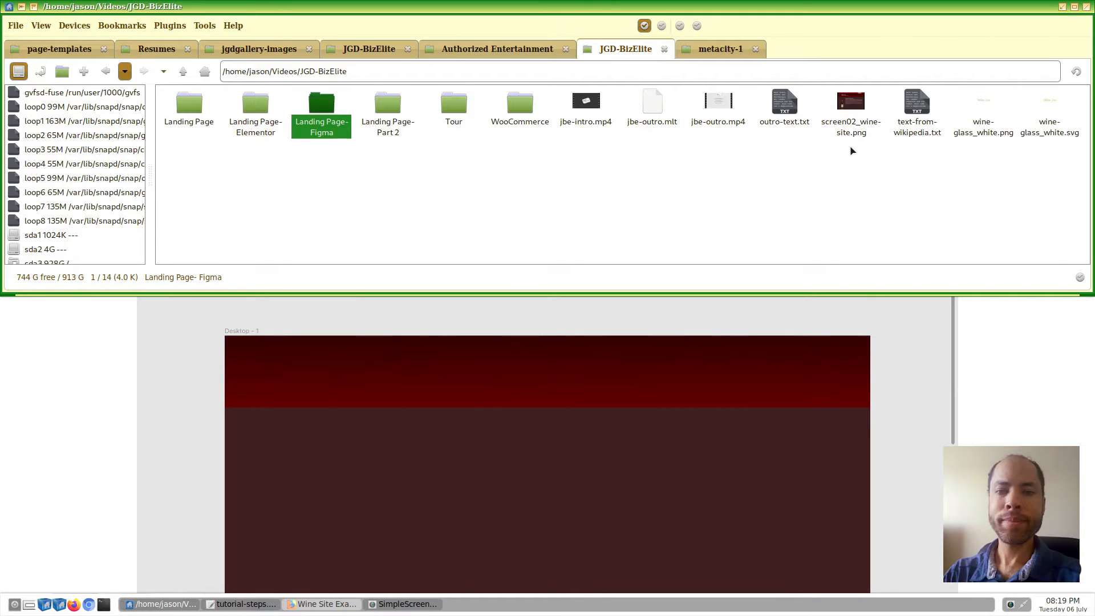
pyautogui.click(987, 108)
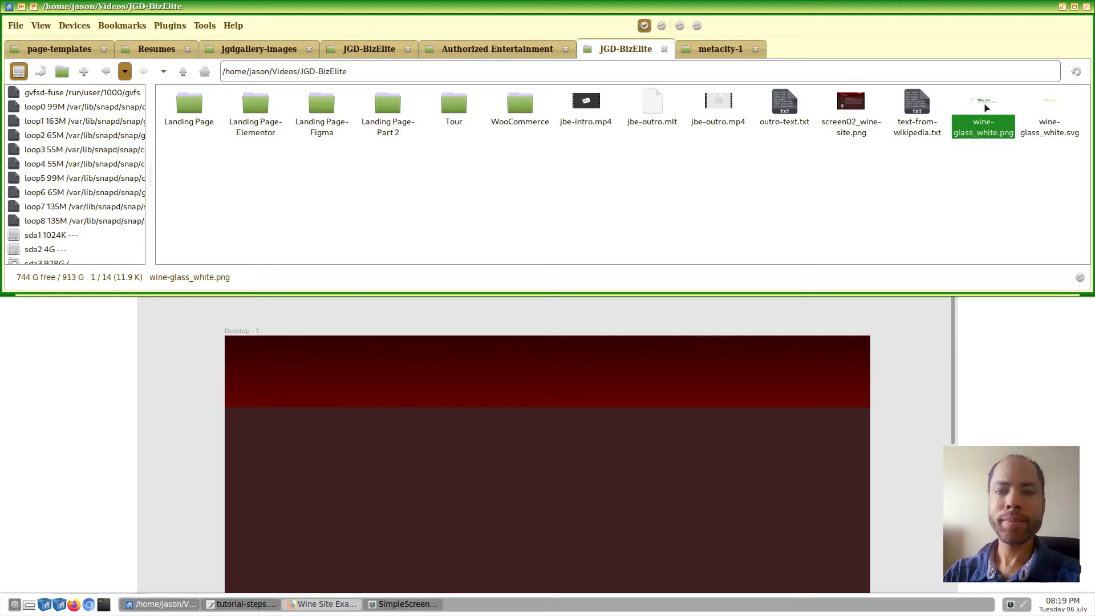
pyautogui.moveTo(985, 108); pyautogui.dragTo(329, 370)
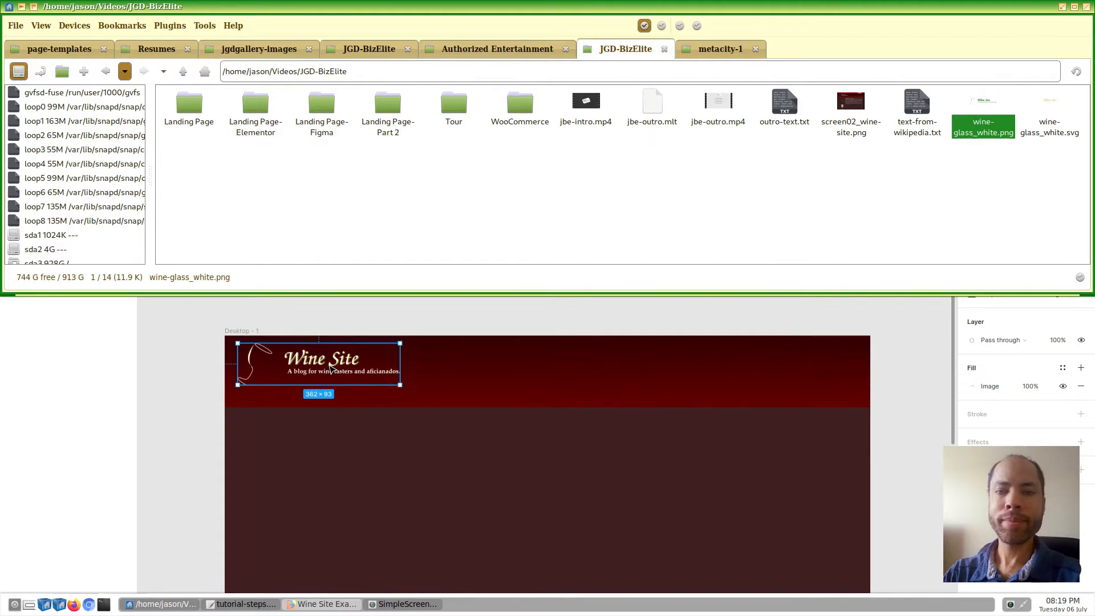
pyautogui.click(183, 334)
pyautogui.scroll(-4, 182, 334)
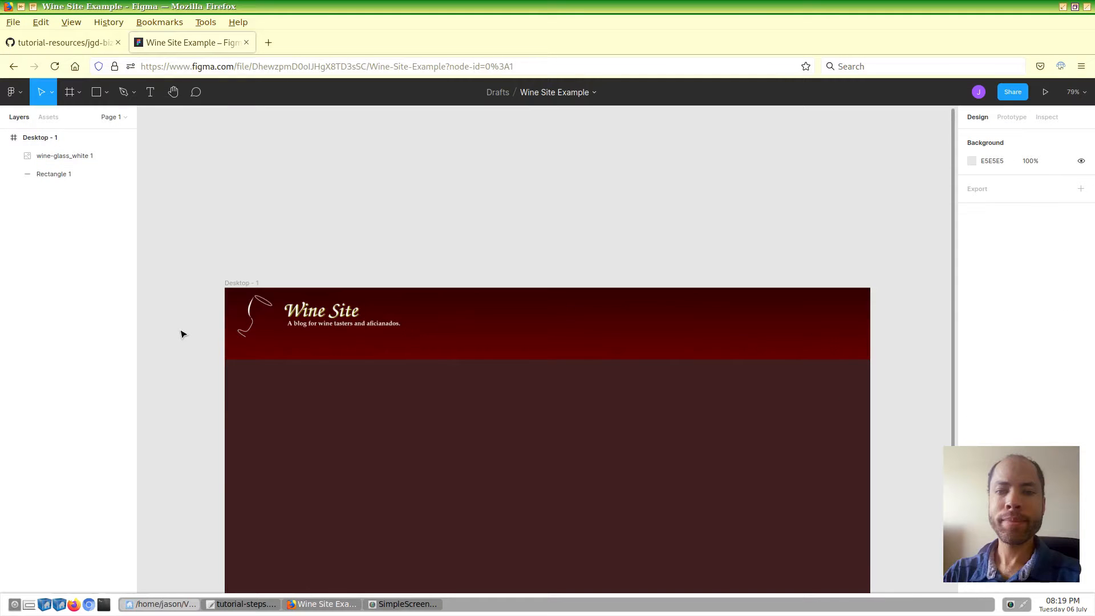
# Step: Position the Wine Site logo in the header at X 20 and Y 20
pyautogui.click(320, 257)
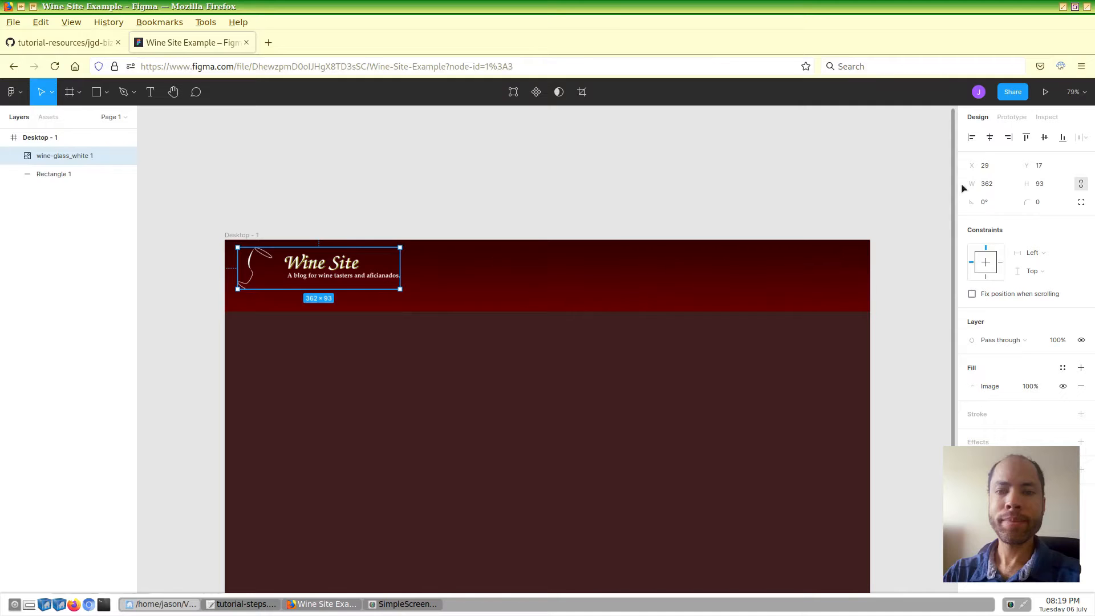
pyautogui.click(988, 166)
pyautogui.doubleClick(988, 166)
pyautogui.write('20')
pyautogui.press('Return')
pyautogui.click(1043, 167)
pyautogui.write('20')
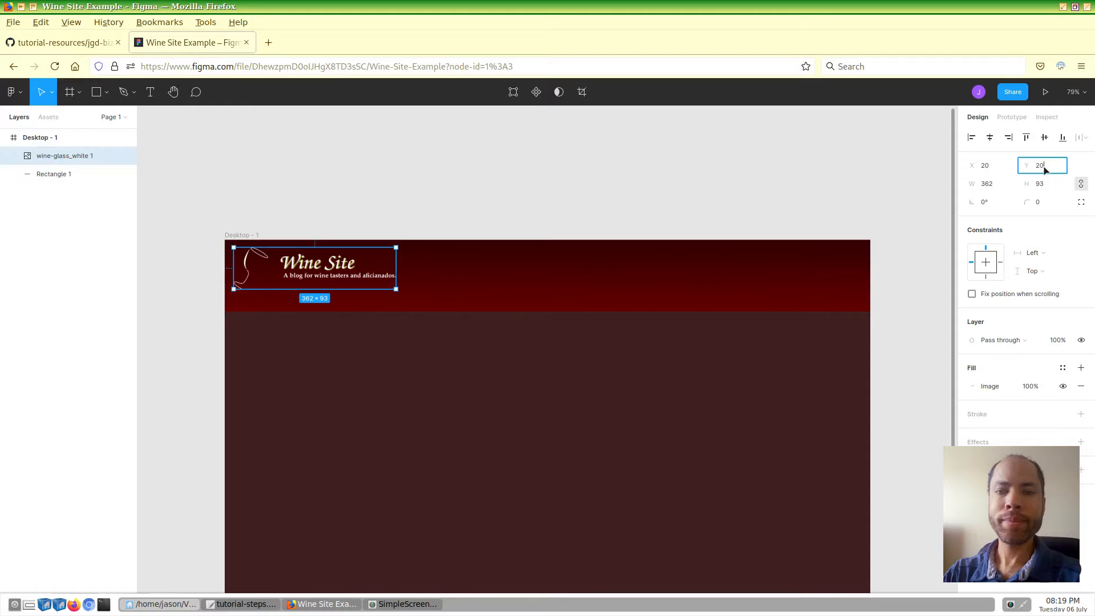
pyautogui.press('Return')
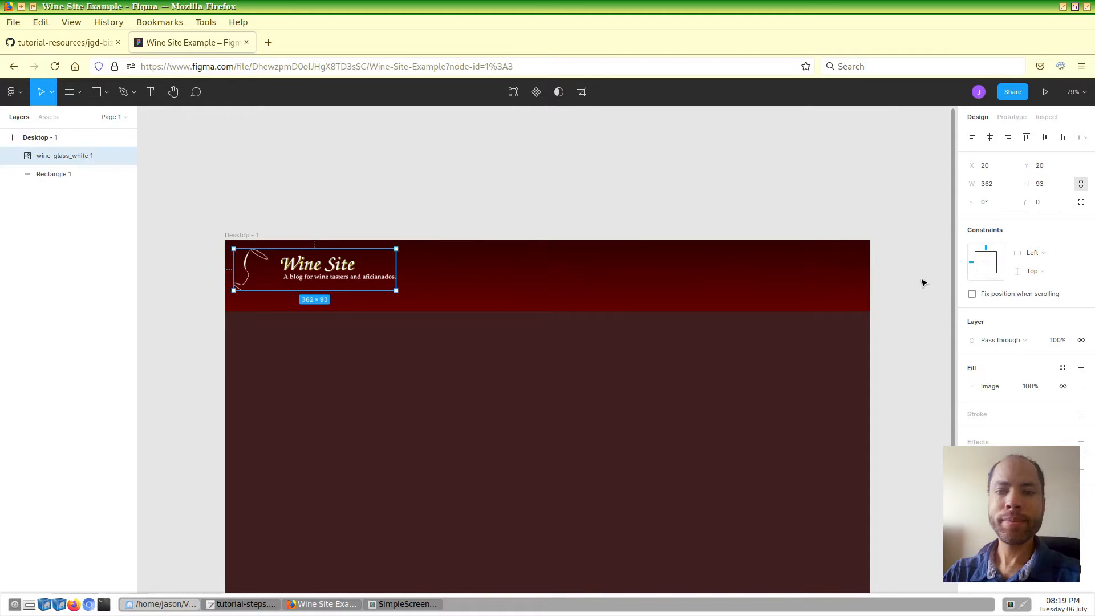
pyautogui.click(934, 276)
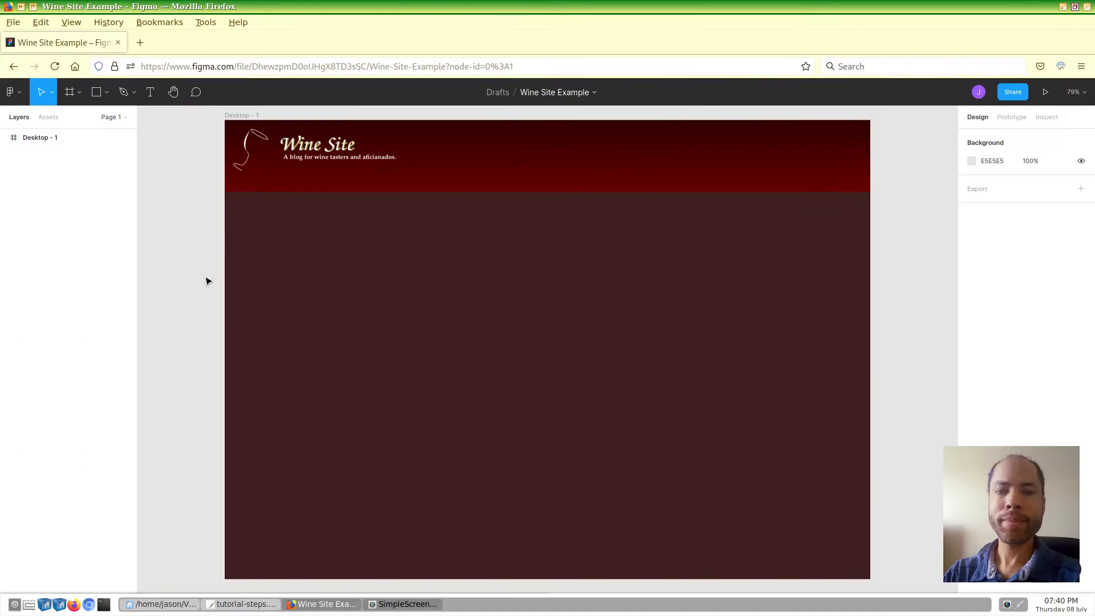
# Step: Set the fill colour of the Desktop - 1 frame to hex CCCCCC
pyautogui.click(242, 116)
pyautogui.click(244, 116)
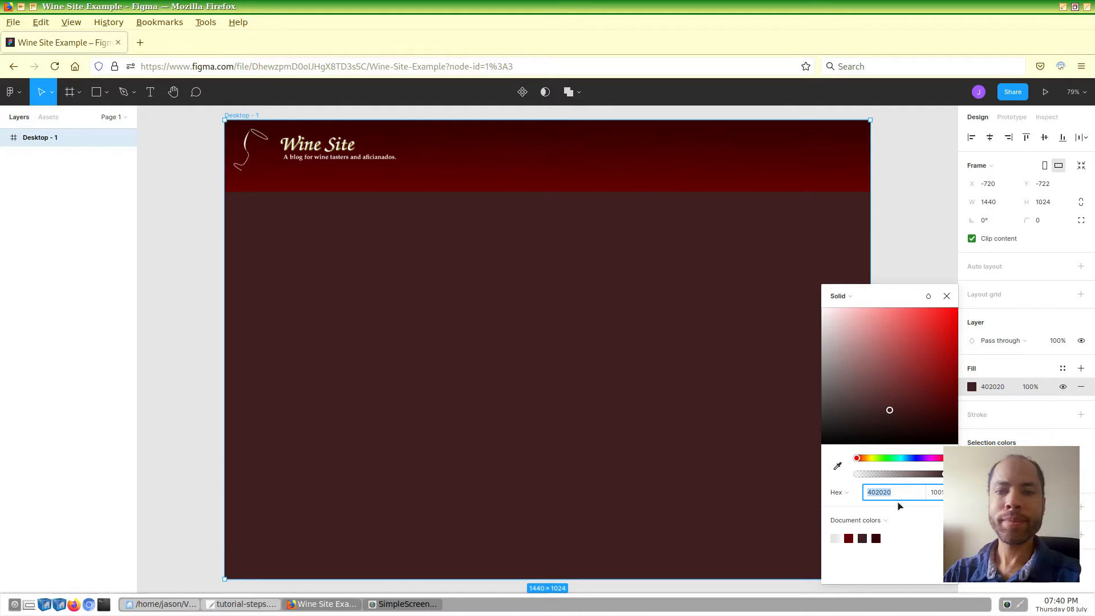
pyautogui.write('cccccc')
pyautogui.press('Return')
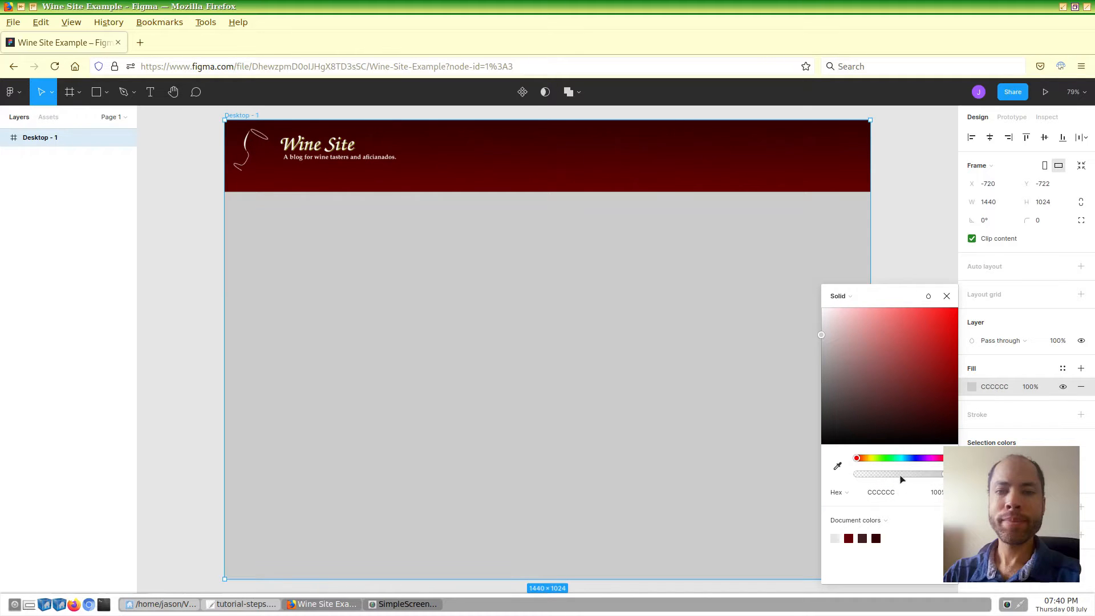
pyautogui.click(911, 252)
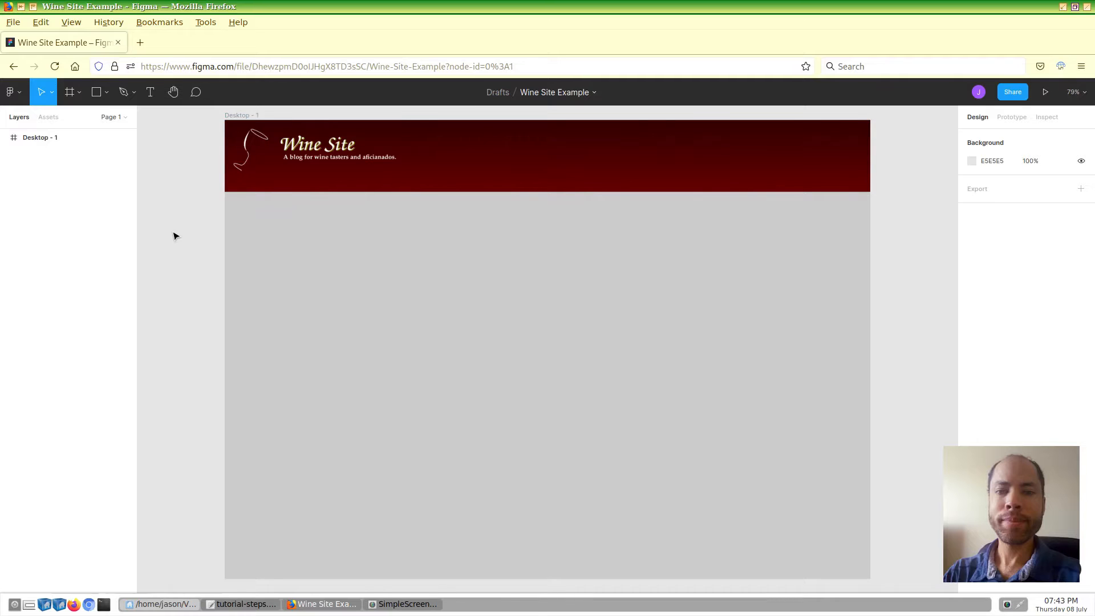
# Step: Draw a rectangle across the full frame width directly below the header, about 1440 wide and 514 high
pyautogui.press('r')
pyautogui.moveTo(225, 192); pyautogui.dragTo(240, 207)
pyautogui.moveTo(294, 242); pyautogui.dragTo(870, 403)
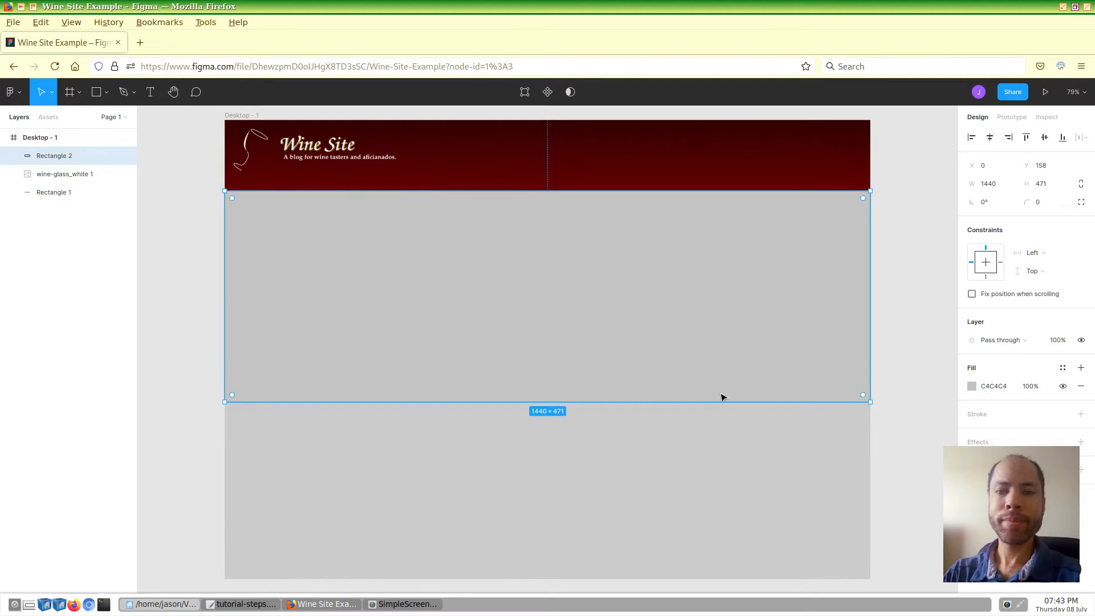
pyautogui.moveTo(613, 401); pyautogui.dragTo(615, 421)
# Step: Set the fill colour of the rectangle below the header to hex 402020
pyautogui.click(972, 386)
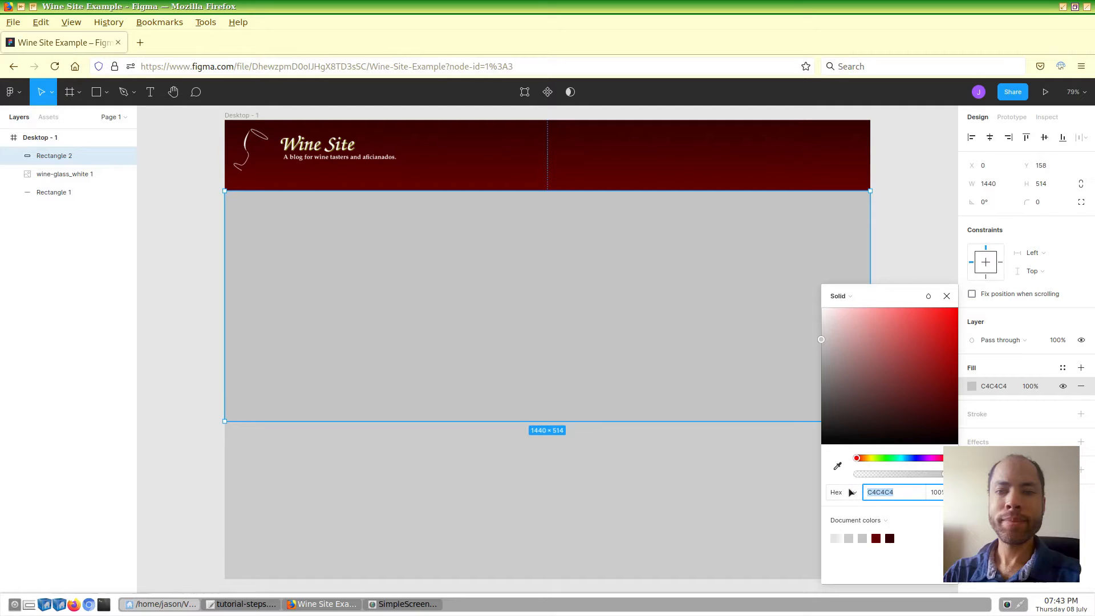
pyautogui.write('402020')
pyautogui.press('Return')
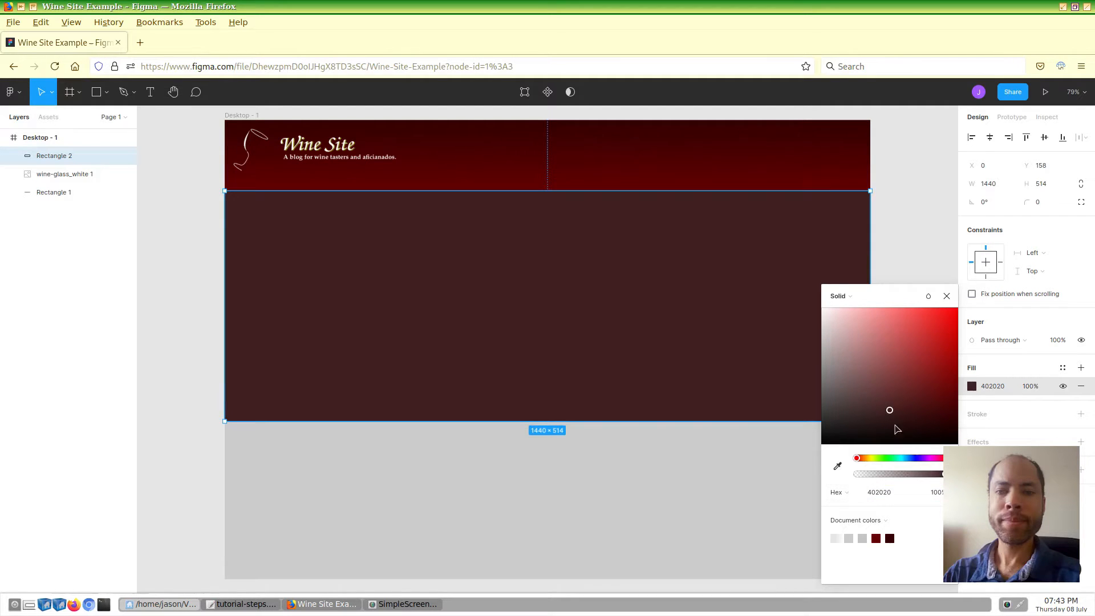
pyautogui.click(947, 296)
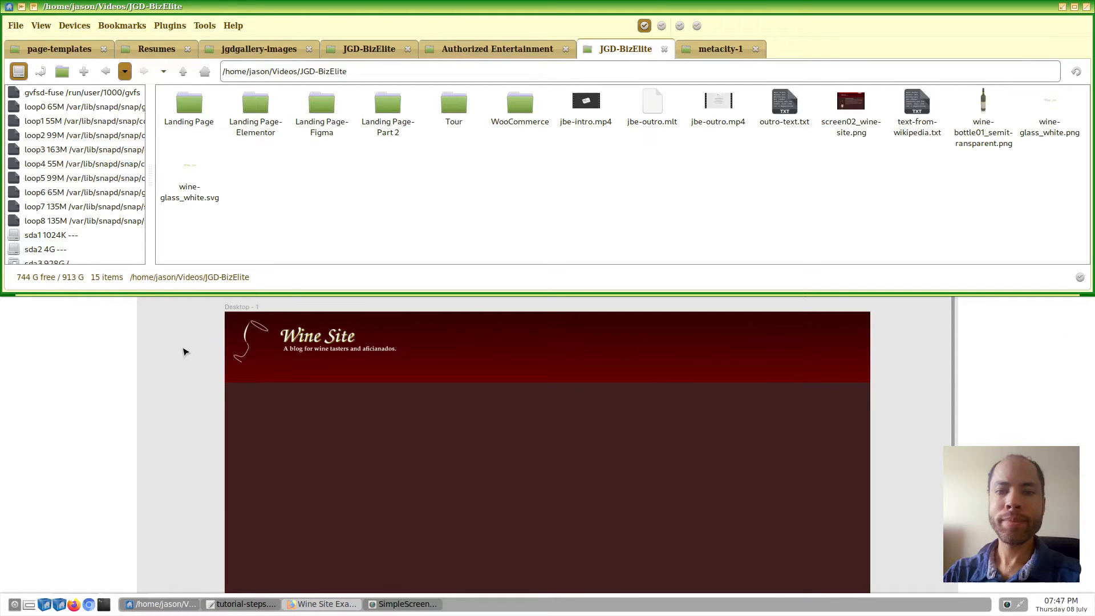
# Step: Place the semi-transparent wine-bottle01 PNG from the JGD-BizElite folder onto the dark section below the header
pyautogui.click(985, 103)
pyautogui.moveTo(984, 104); pyautogui.dragTo(304, 497)
pyautogui.click(314, 445)
pyautogui.click(192, 394)
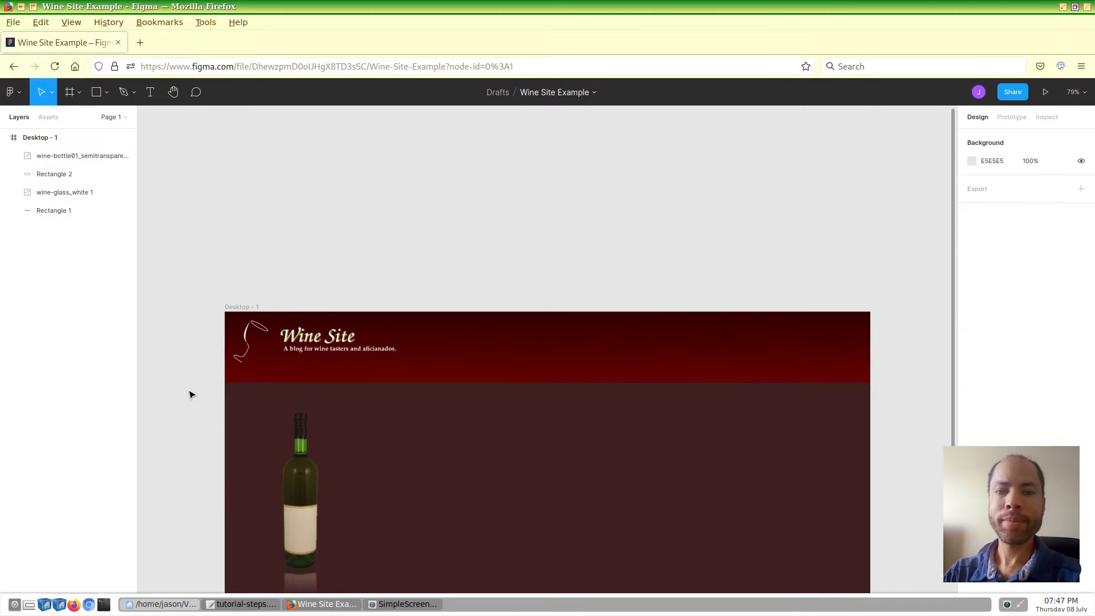
pyautogui.scroll(-3, 191, 395)
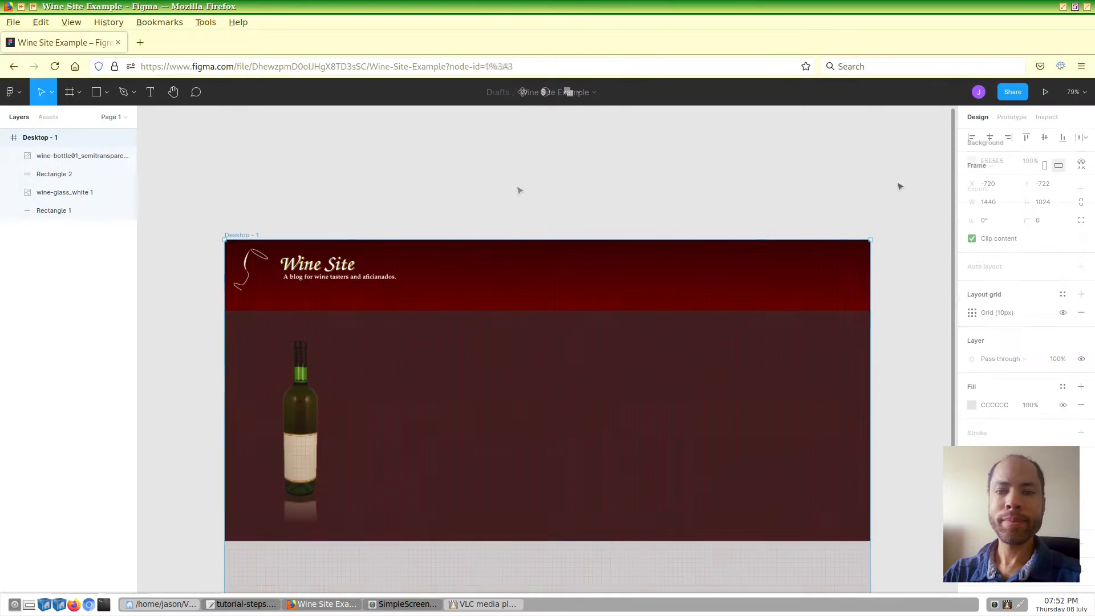
# Step: Add a layout grid to the Desktop - 1 frame
pyautogui.click(519, 189)
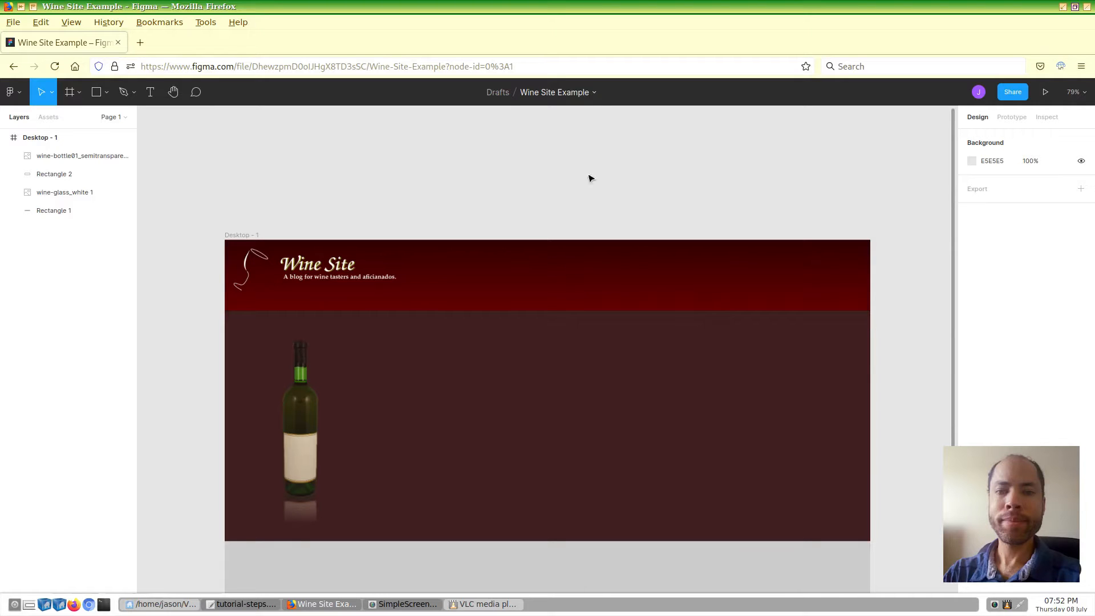
pyautogui.click(244, 237)
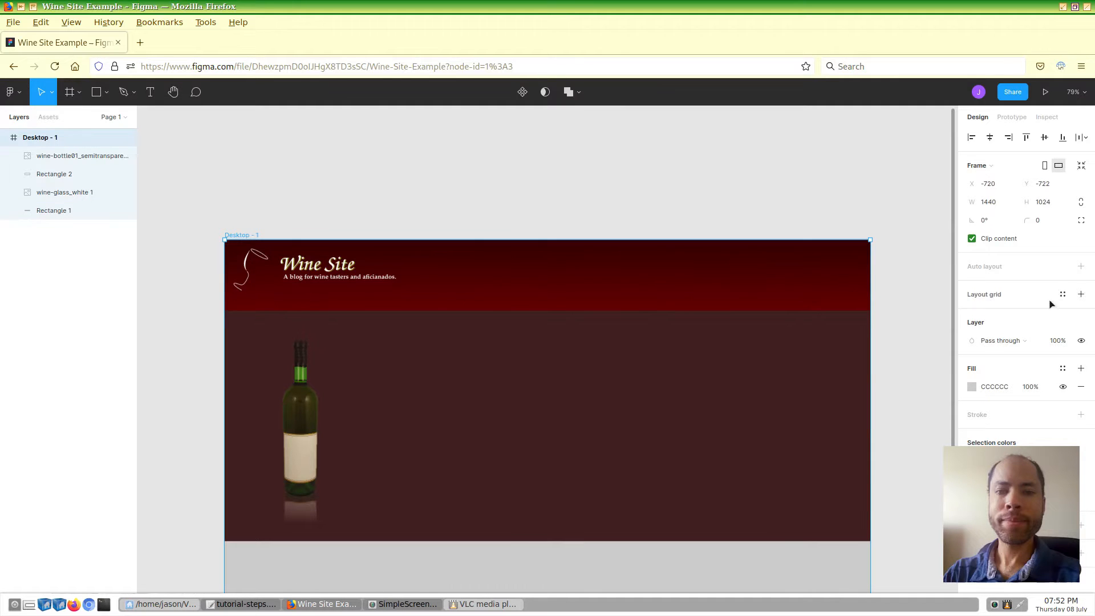
pyautogui.click(1081, 295)
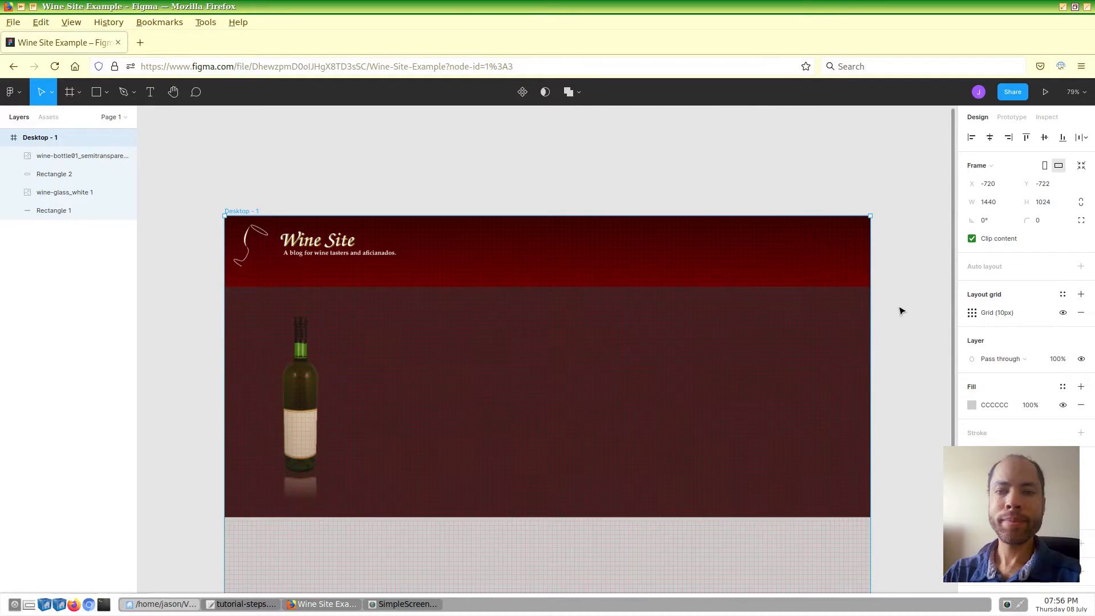
# Step: Change the frame's layout grid from a uniform grid to columns with a count of 3
pyautogui.click(972, 315)
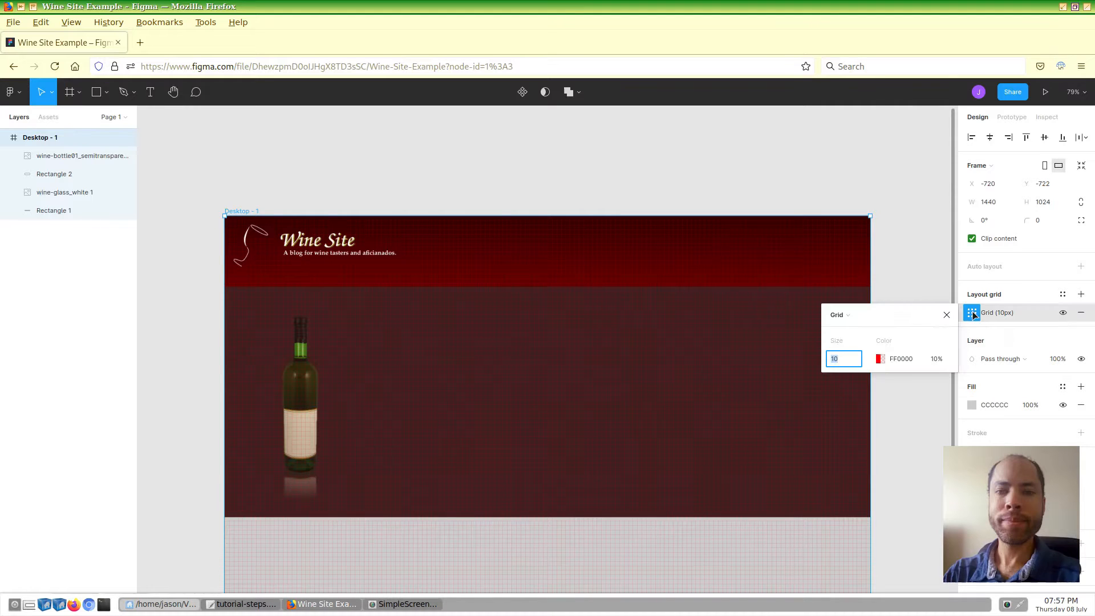
pyautogui.click(875, 318)
pyautogui.click(867, 334)
pyautogui.click(837, 360)
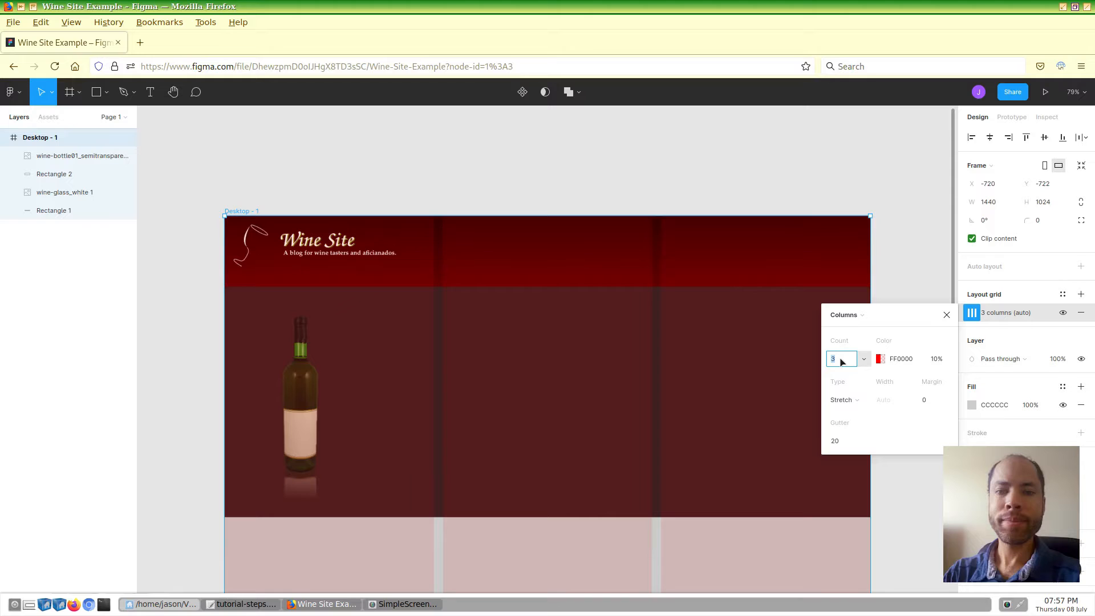
pyautogui.click(947, 315)
pyautogui.click(911, 256)
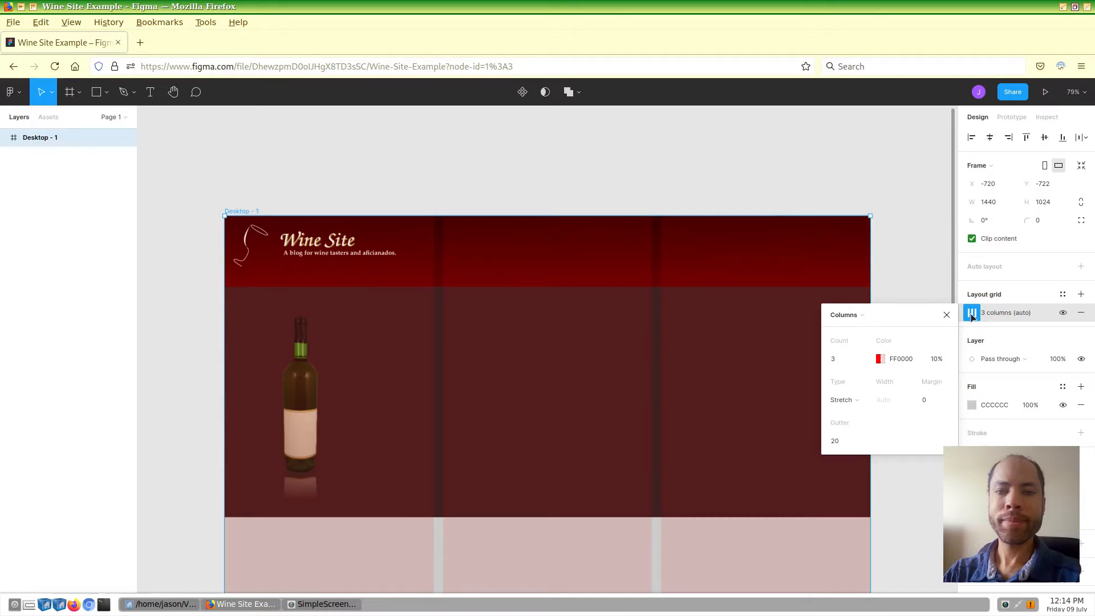
# Step: Set the margin of the frame's column layout grid to 144
pyautogui.click(926, 400)
pyautogui.write('100')
pyautogui.press('Return')
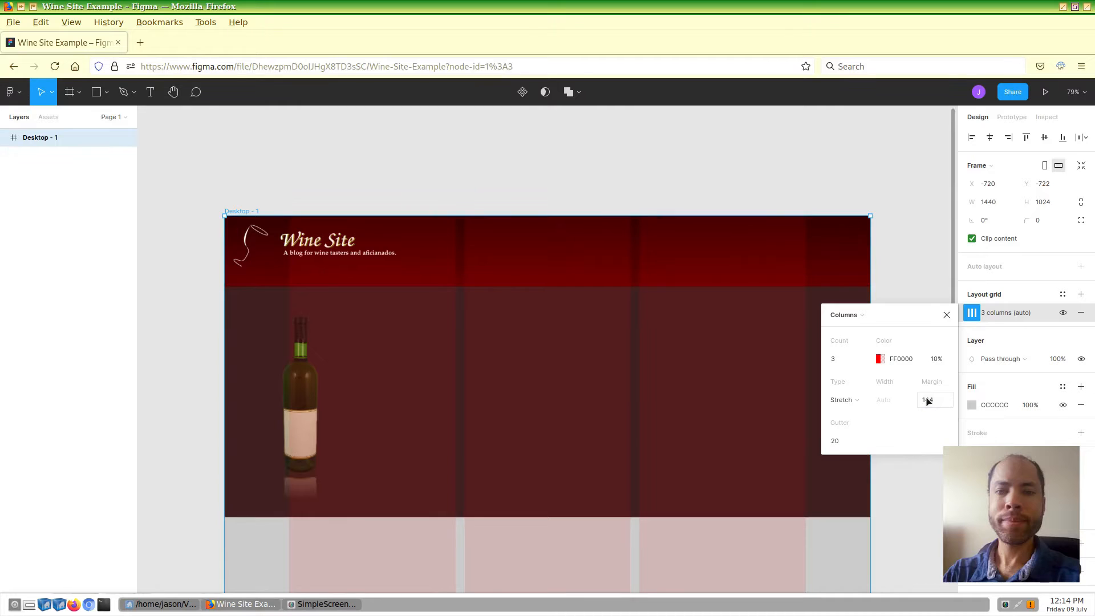
pyautogui.click(946, 315)
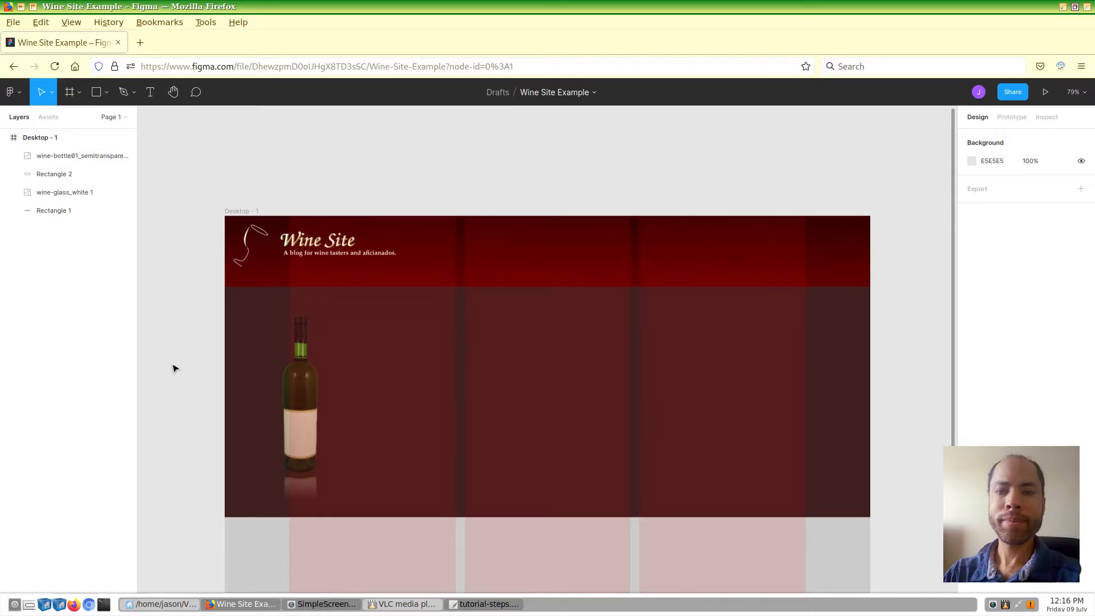
# Step: Move the wine bottle image to the centre of the first column and nudge it vertically while checking its distances to the dark section's edges
pyautogui.moveTo(301, 421); pyautogui.dragTo(366, 416)
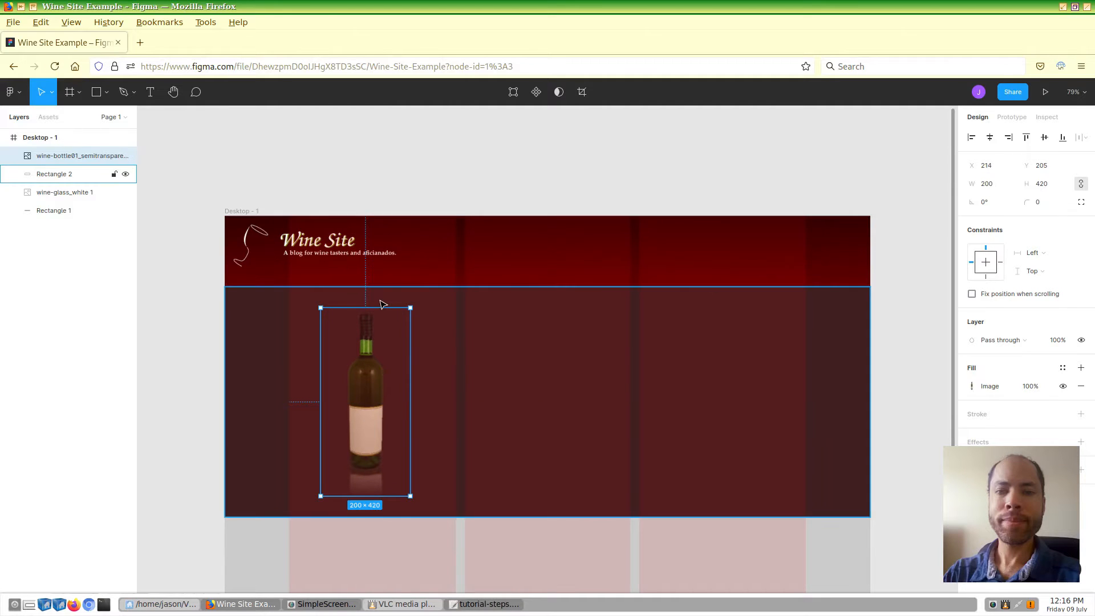
pyautogui.press('alt')
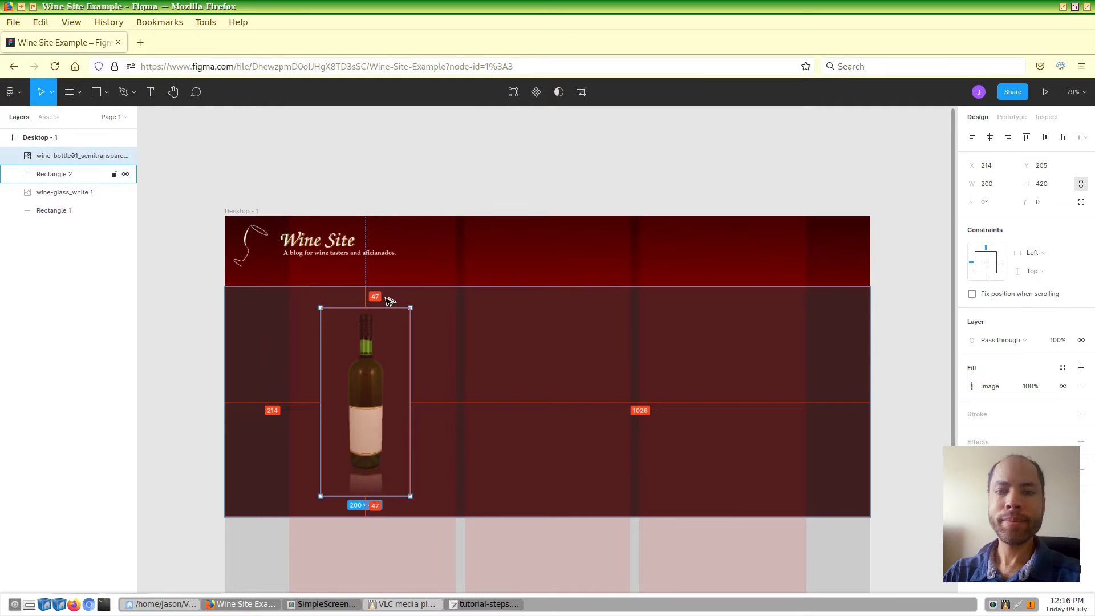
pyautogui.press('Down')
pyautogui.press('Down')
pyautogui.press('Down')
pyautogui.press('Down')
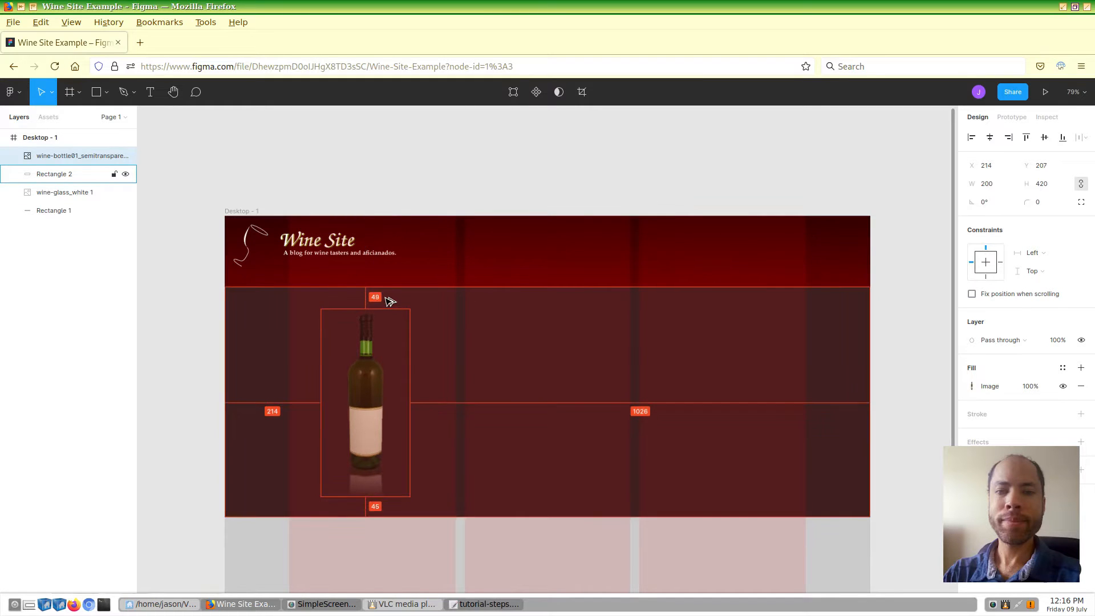
pyautogui.press('Up')
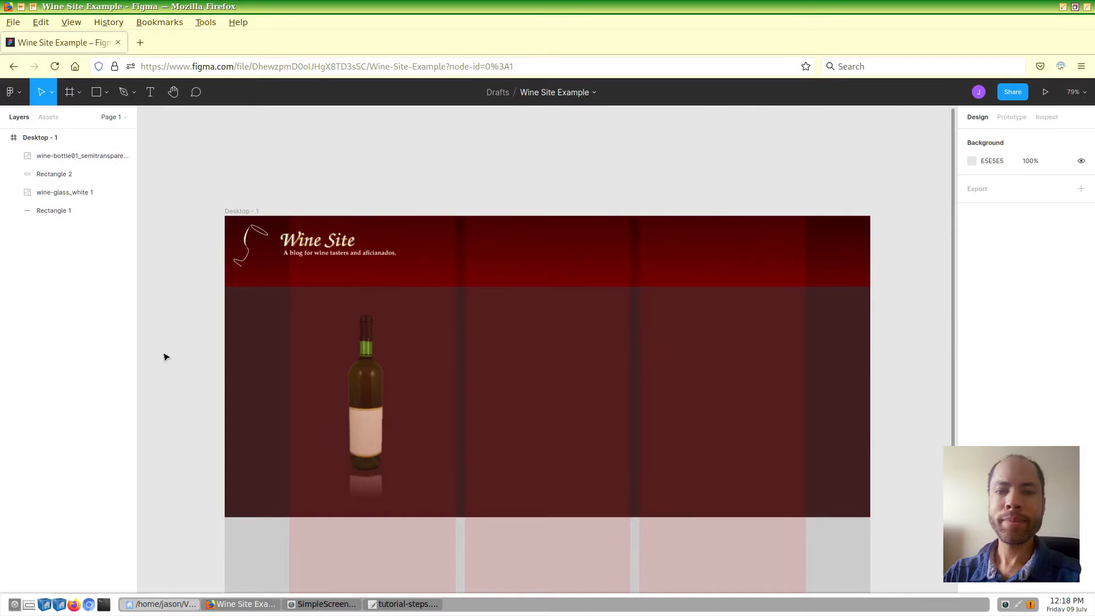
# Step: Rename the header rectangle's layer, Rectangle 1, to Header
pyautogui.click(560, 254)
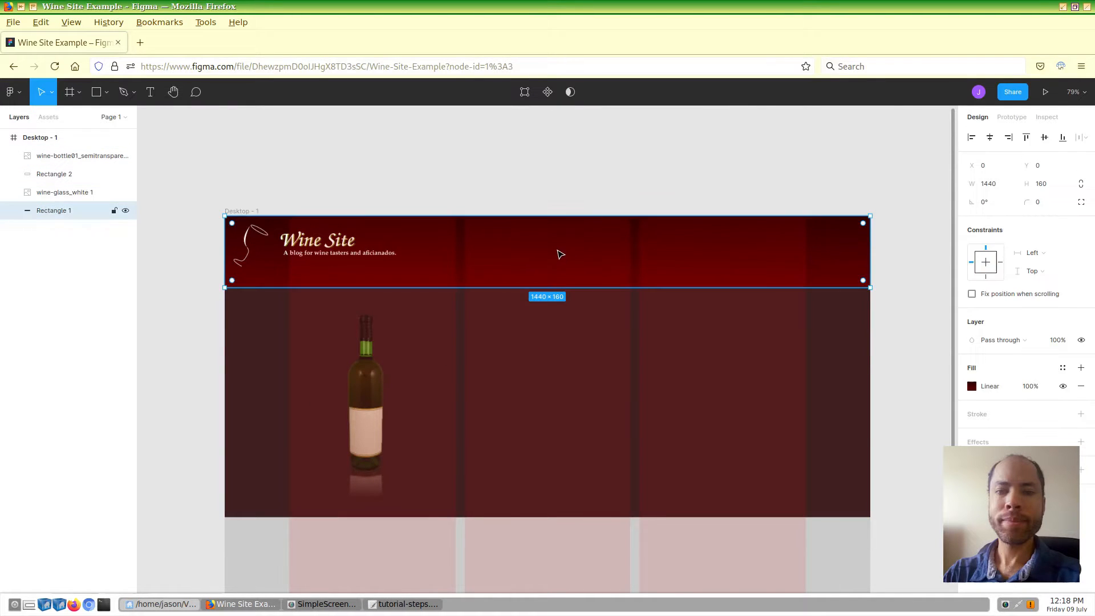
pyautogui.doubleClick(61, 213)
pyautogui.write('Header')
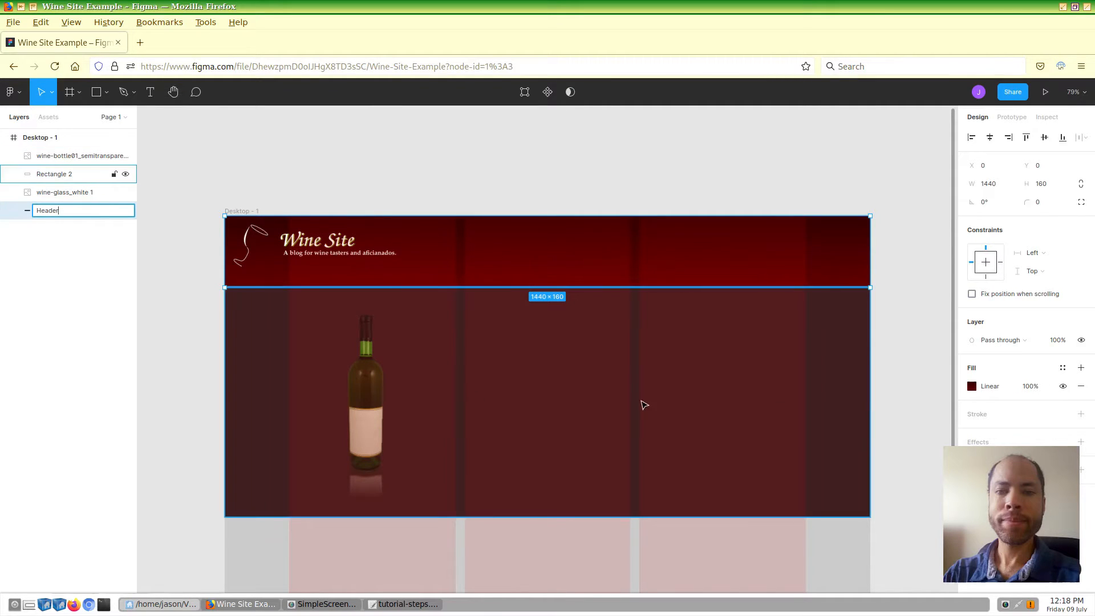
# Step: Rename the dark section's rectangle layer, Rectangle 2, to Hero Section
pyautogui.click(846, 400)
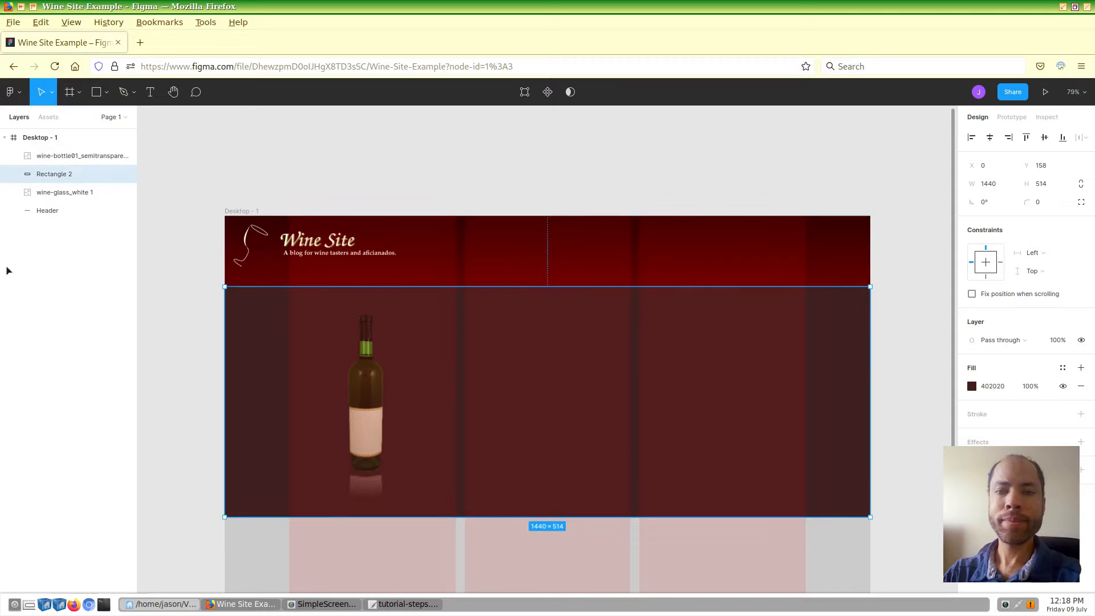
pyautogui.doubleClick(56, 178)
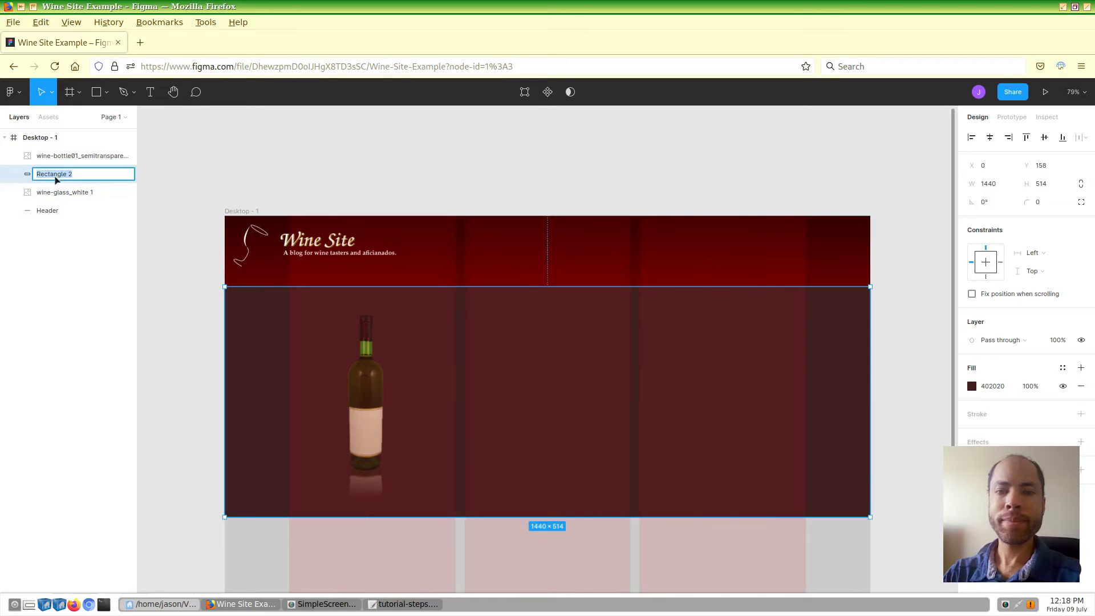
pyautogui.write('Hero Section')
pyautogui.press('Return')
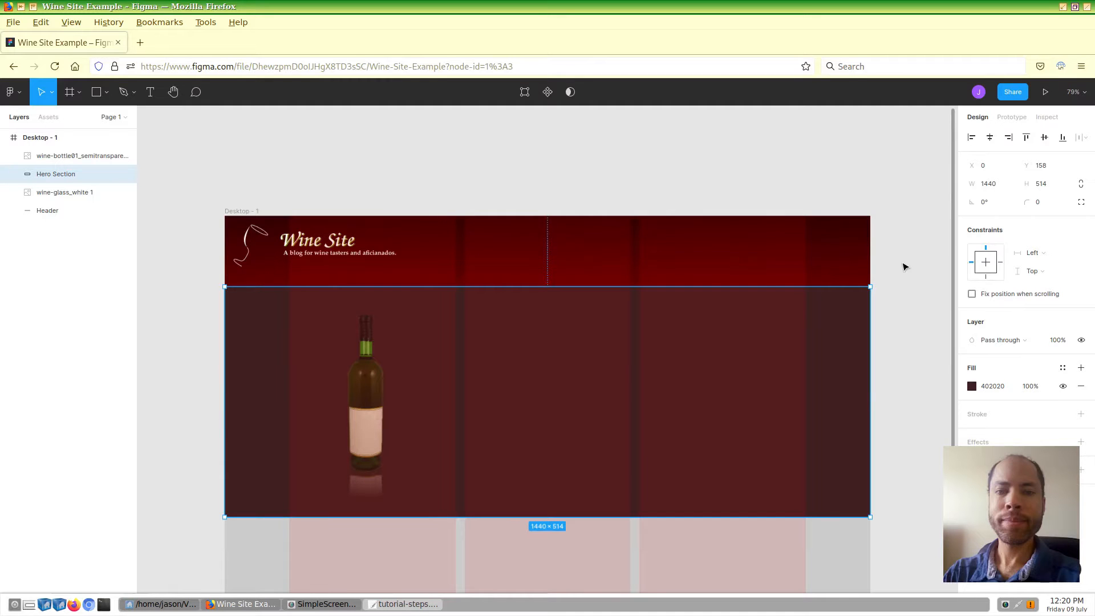
# Step: Set the Hero Section rectangle's height to 520
pyautogui.click(1046, 187)
pyautogui.write('520')
pyautogui.press('Return')
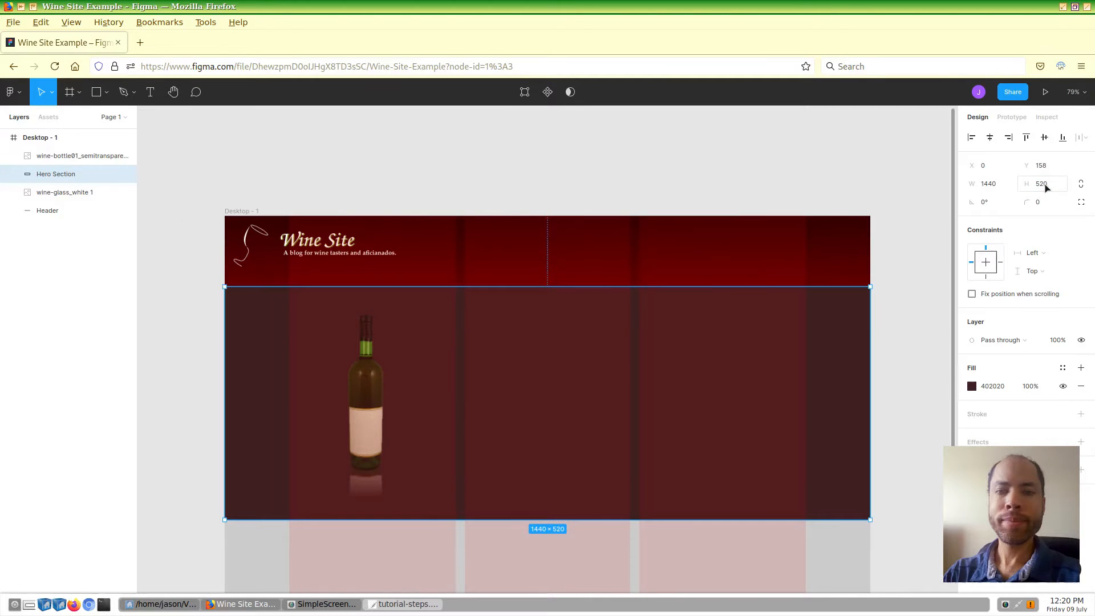
pyautogui.click(183, 220)
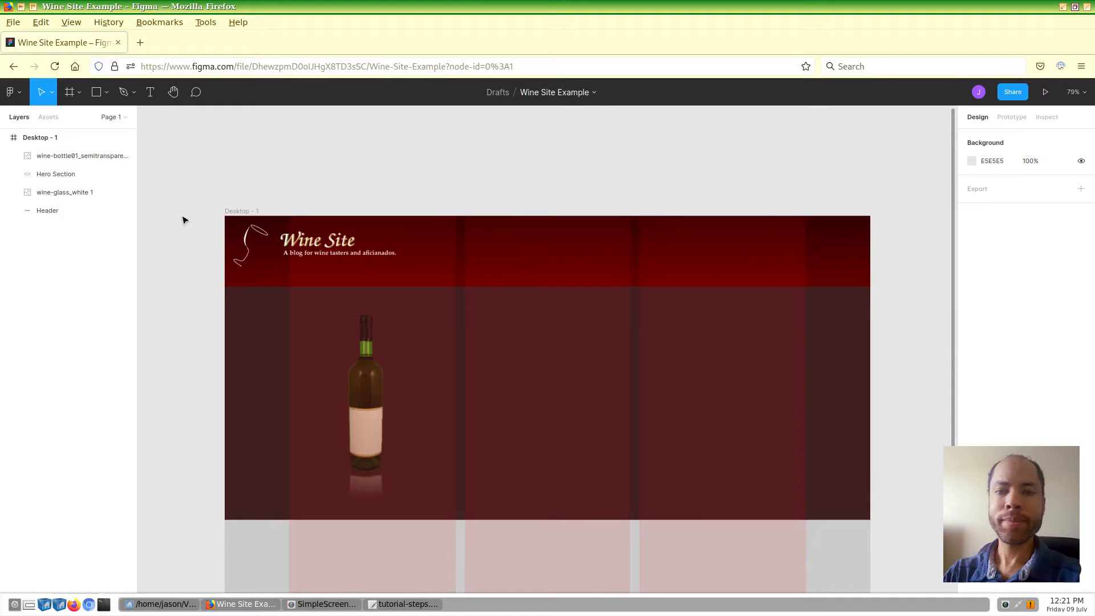
# Step: Add the heading text "This Month's Wine Selection" in the middle column of the hero section
pyautogui.press('t')
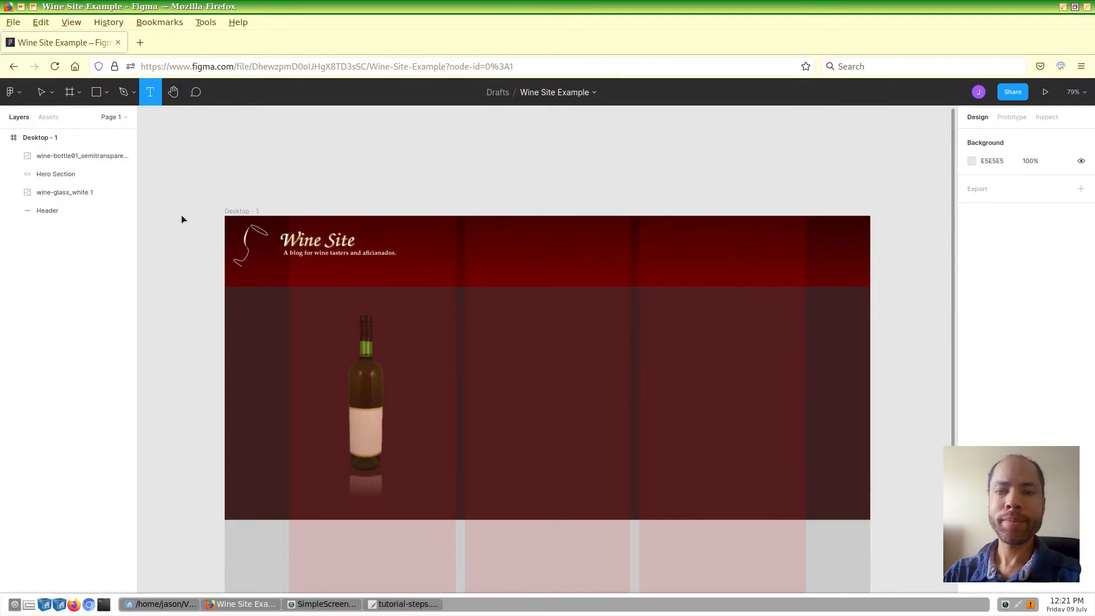
pyautogui.click(493, 310)
pyautogui.click(493, 310)
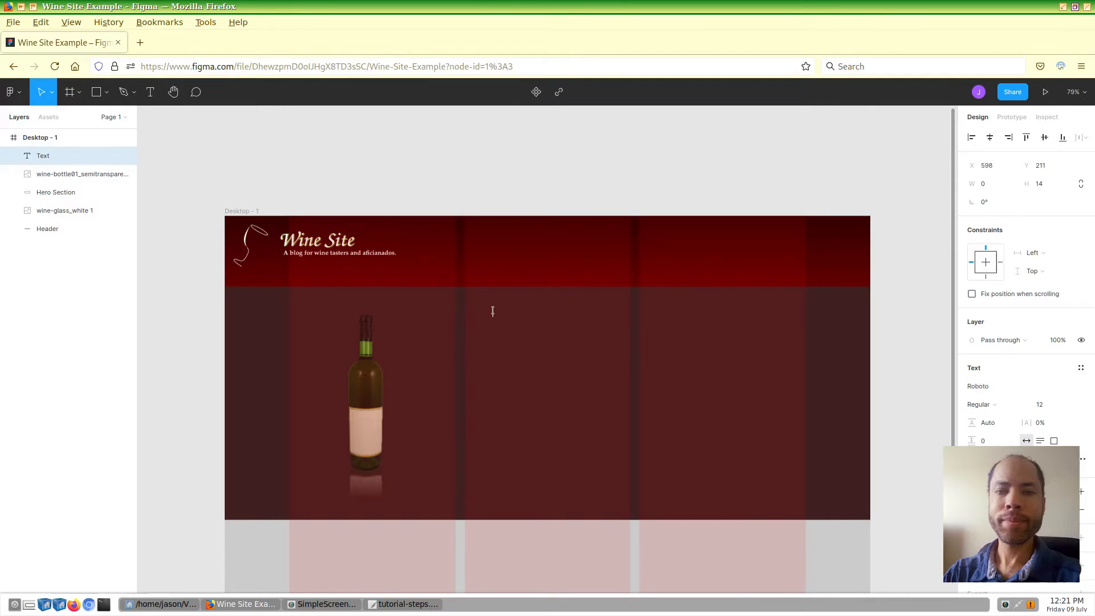
pyautogui.write("This Month's Wine Selection")
pyautogui.press('Escape')
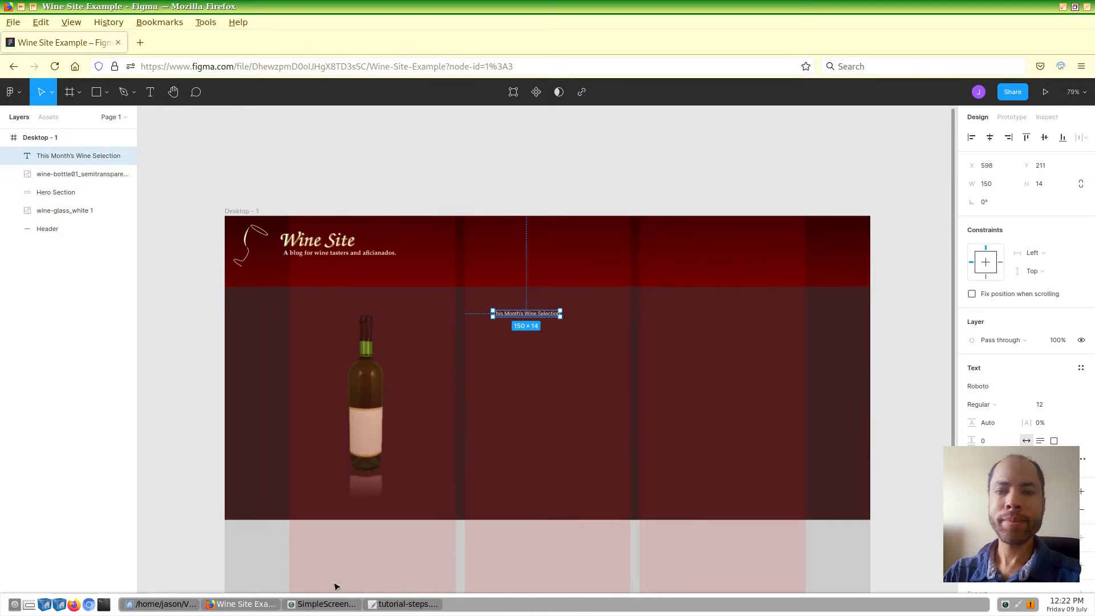
# Step: Consult the tutorial-steps.txt notes and change the heading's font family to Crimson Text
pyautogui.click(393, 607)
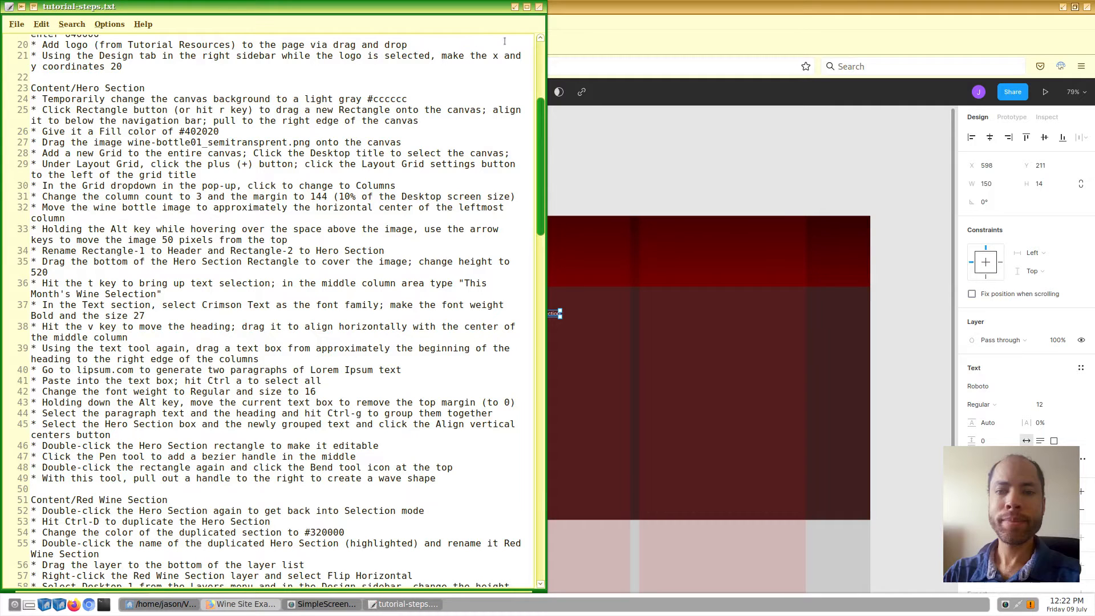
pyautogui.click(514, 6)
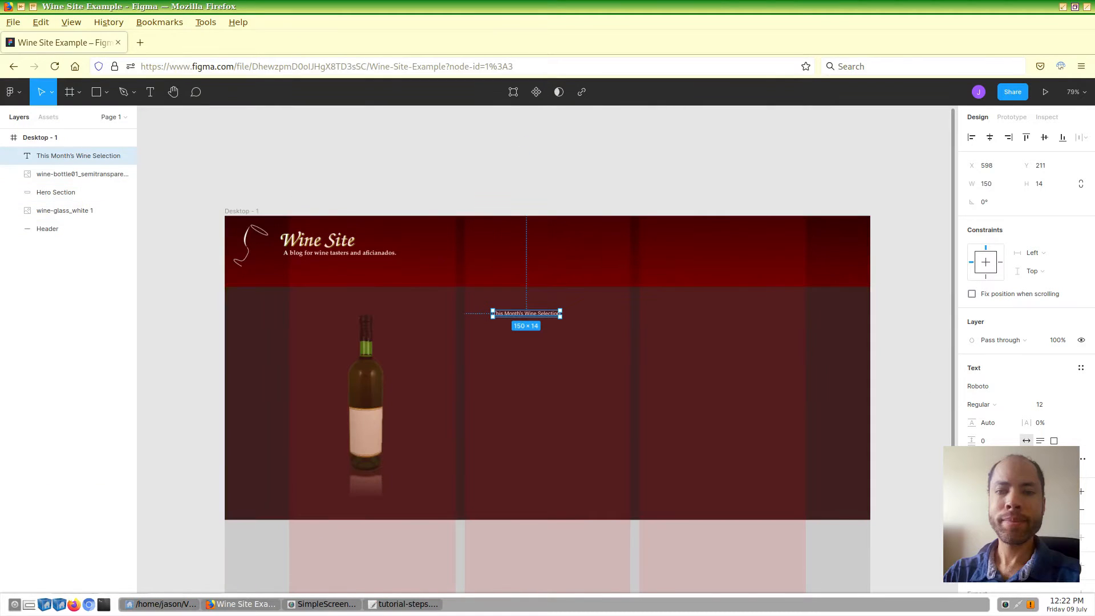
pyautogui.click(1045, 390)
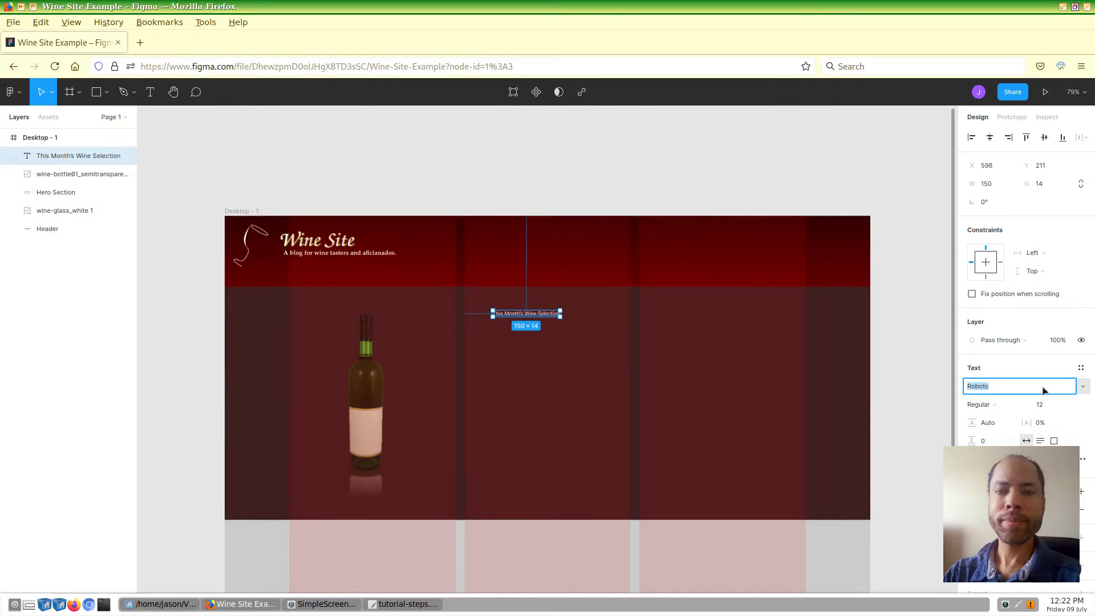
pyautogui.write('Crimson')
pyautogui.press('Return')
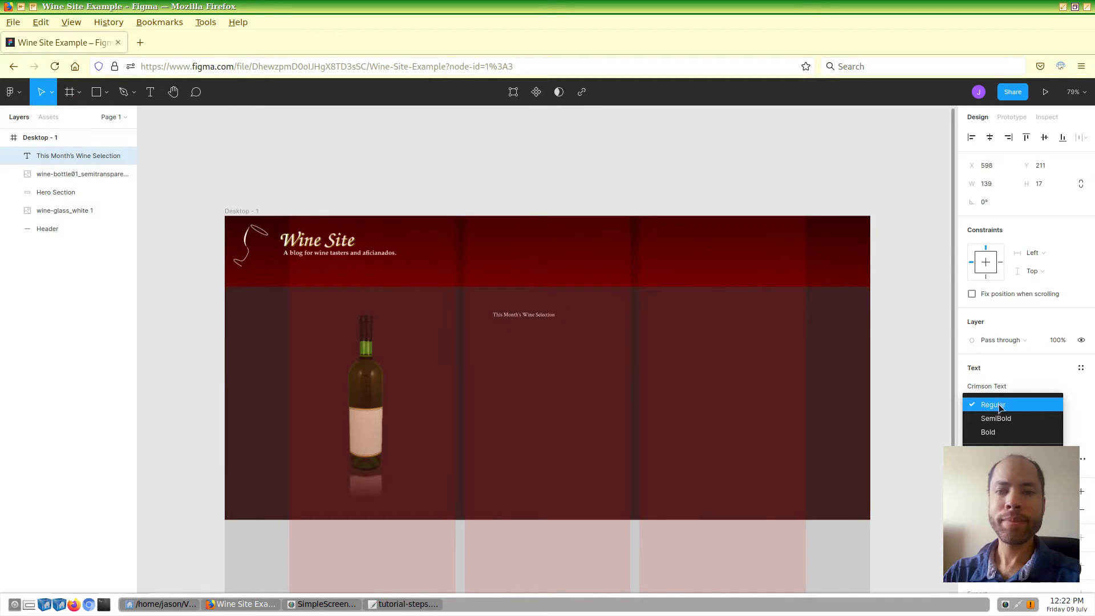
# Step: Set the heading's font weight to Bold and its size to 27
pyautogui.click(997, 433)
pyautogui.click(1053, 405)
pyautogui.write('27')
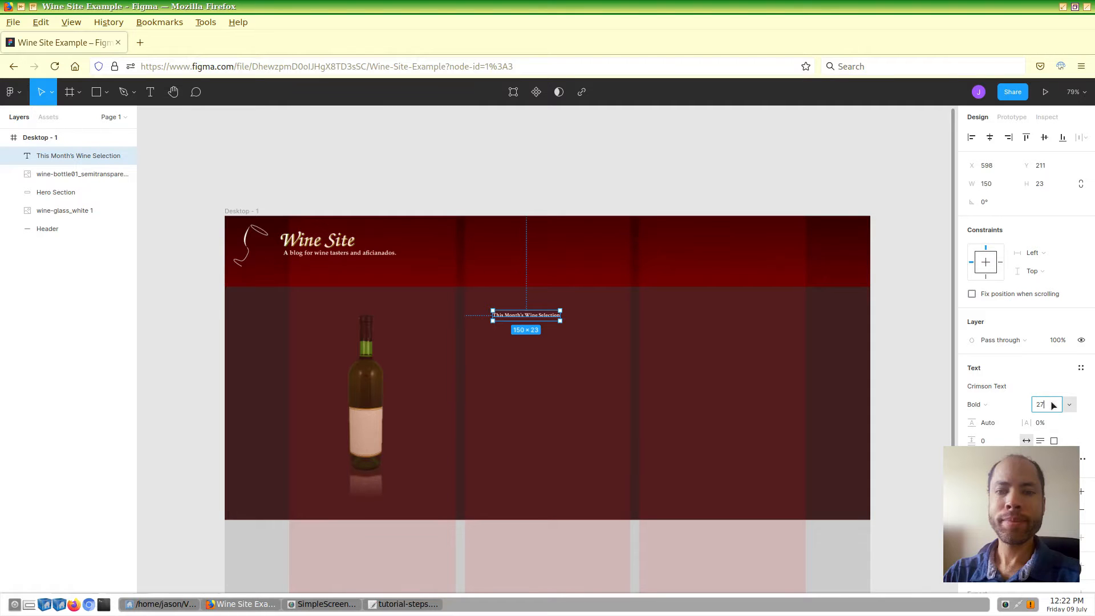
pyautogui.press('Return')
# Step: Move the heading up and centre it horizontally in the middle column, at about X 551 and Y 183
pyautogui.click(919, 337)
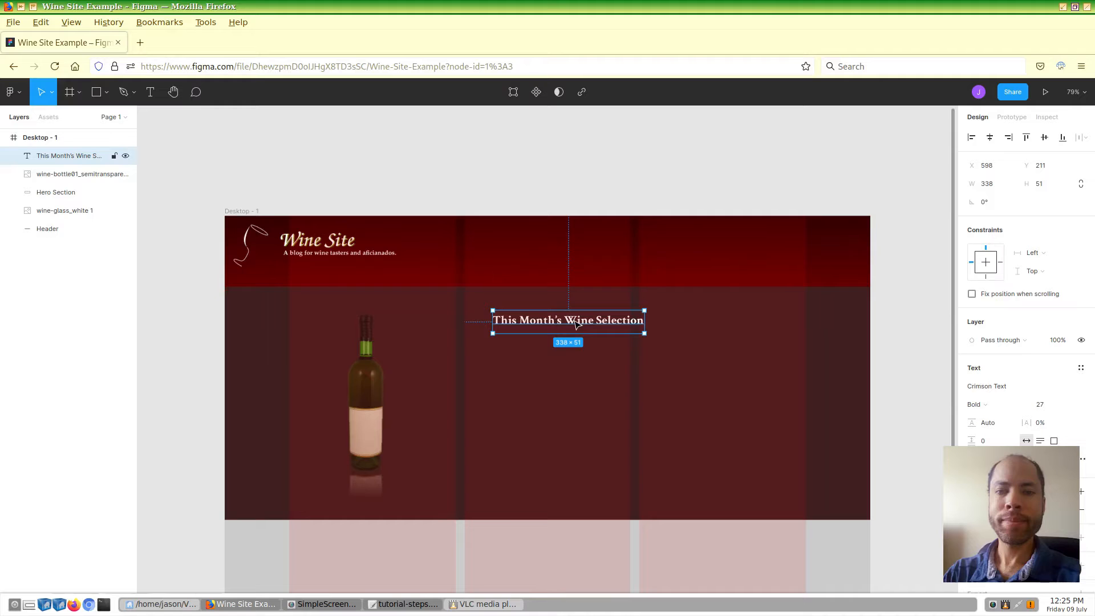
pyautogui.moveTo(591, 324); pyautogui.dragTo(570, 312)
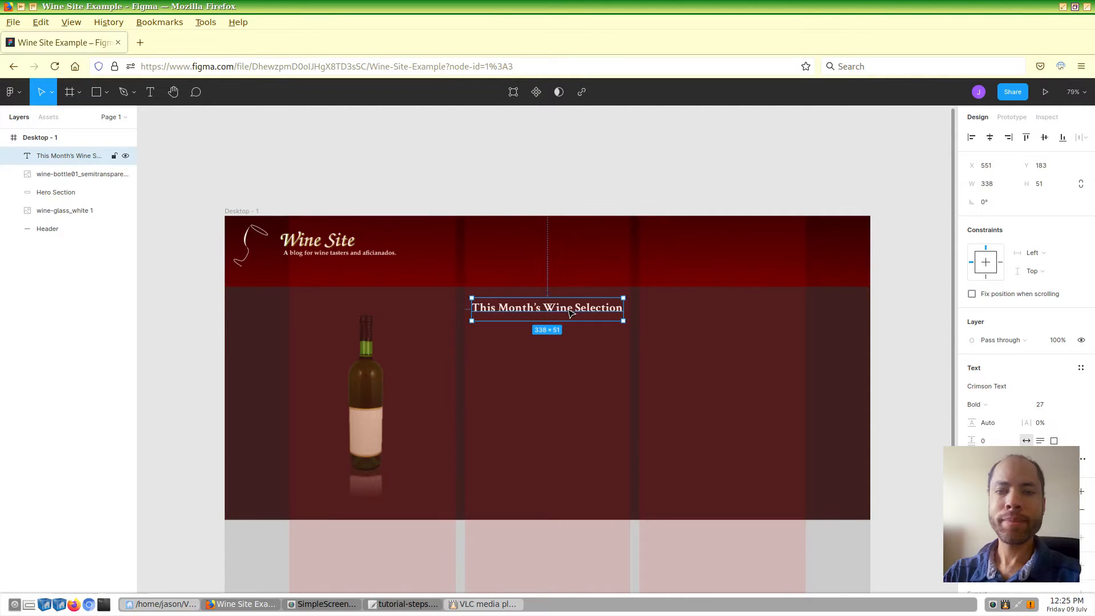
pyautogui.click(580, 181)
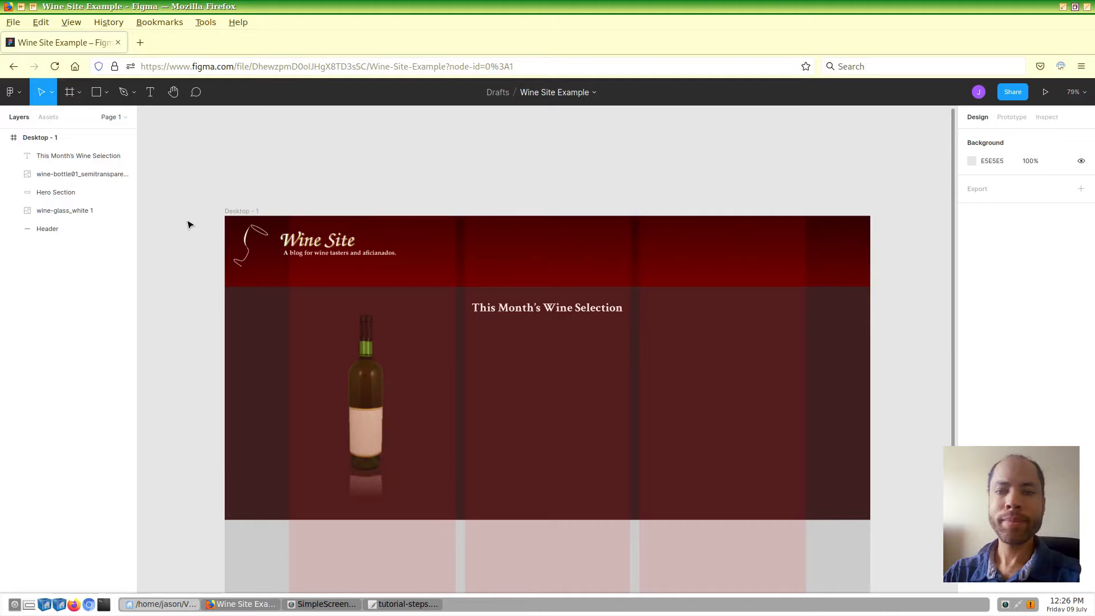
# Step: Draw a text box about 761 × 280 below the heading, spanning the middle and last columns
pyautogui.press('t')
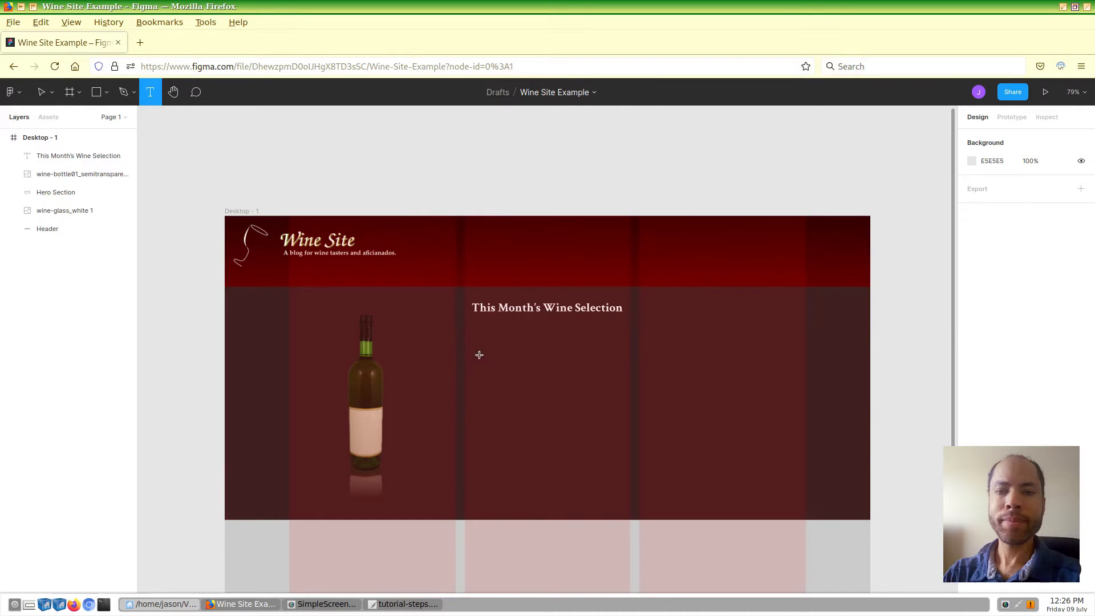
pyautogui.moveTo(465, 320); pyautogui.dragTo(806, 450)
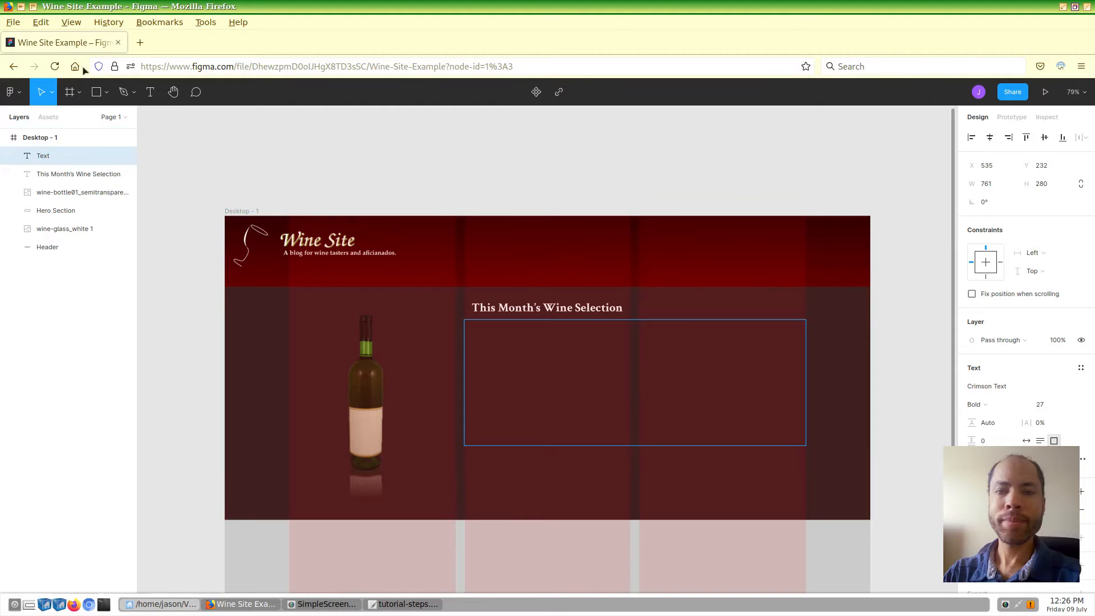
# Step: Open lipsum.com in a new browser tab and generate 2 paragraphs of Lorem Ipsum text
pyautogui.click(140, 42)
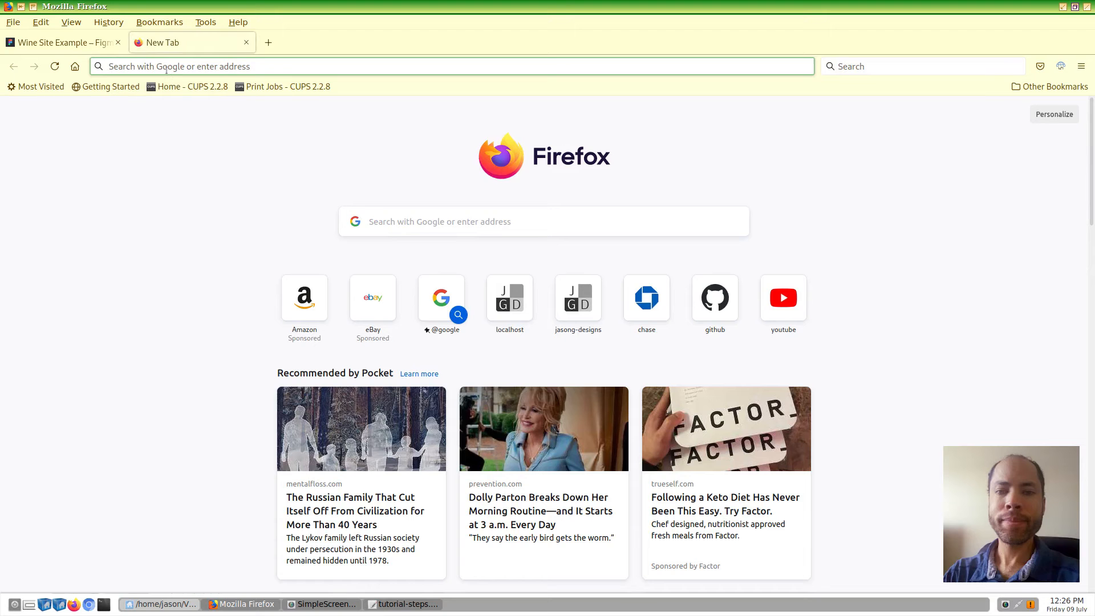
pyautogui.write('lipsum.com/')
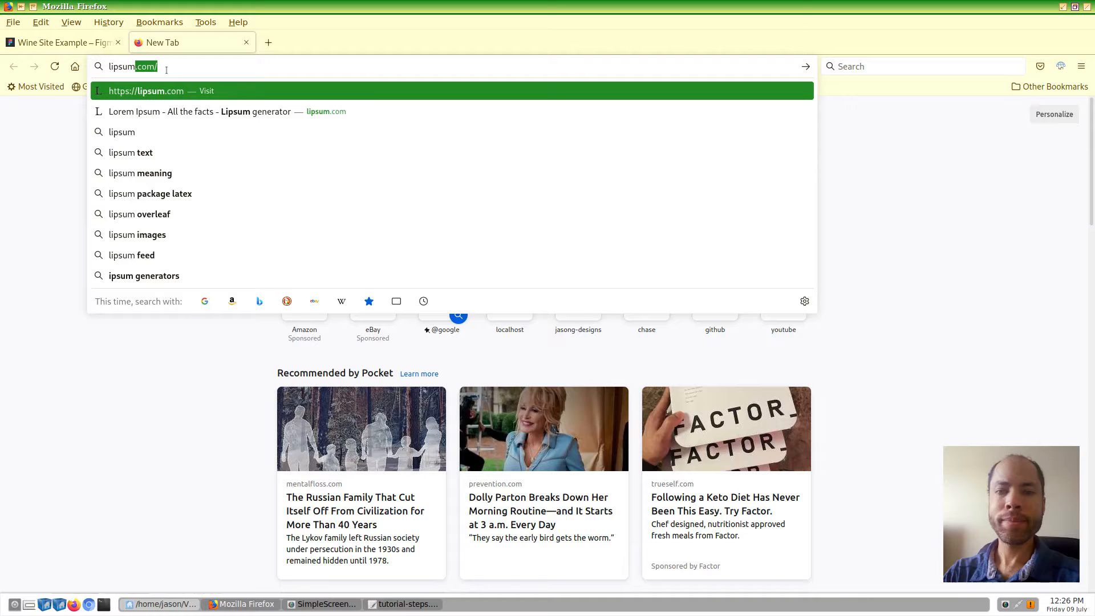
pyautogui.press('Return')
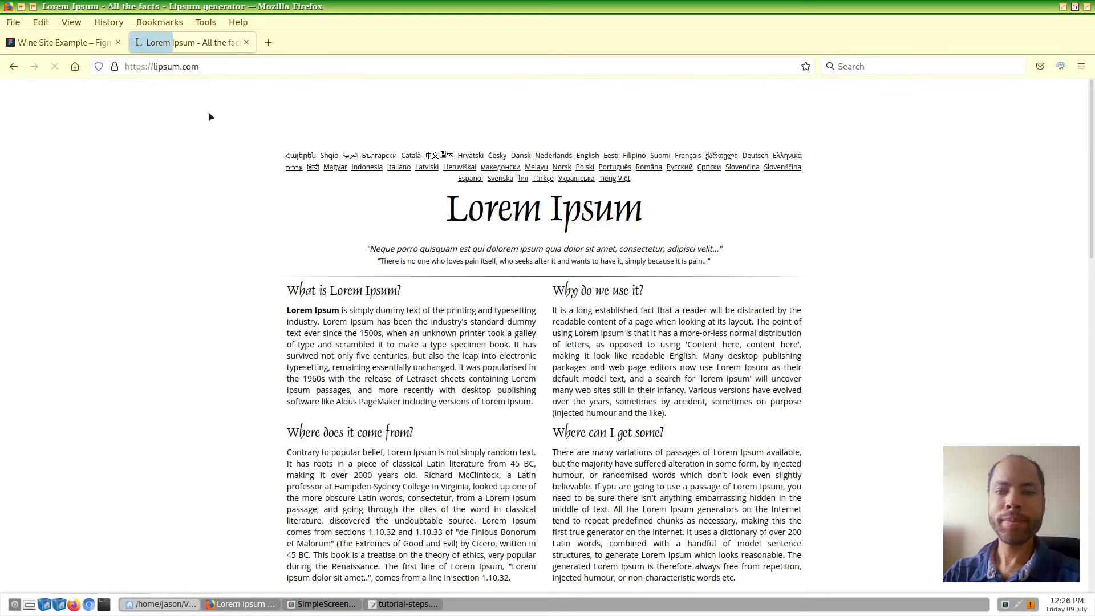
pyautogui.scroll(-4, 706, 401)
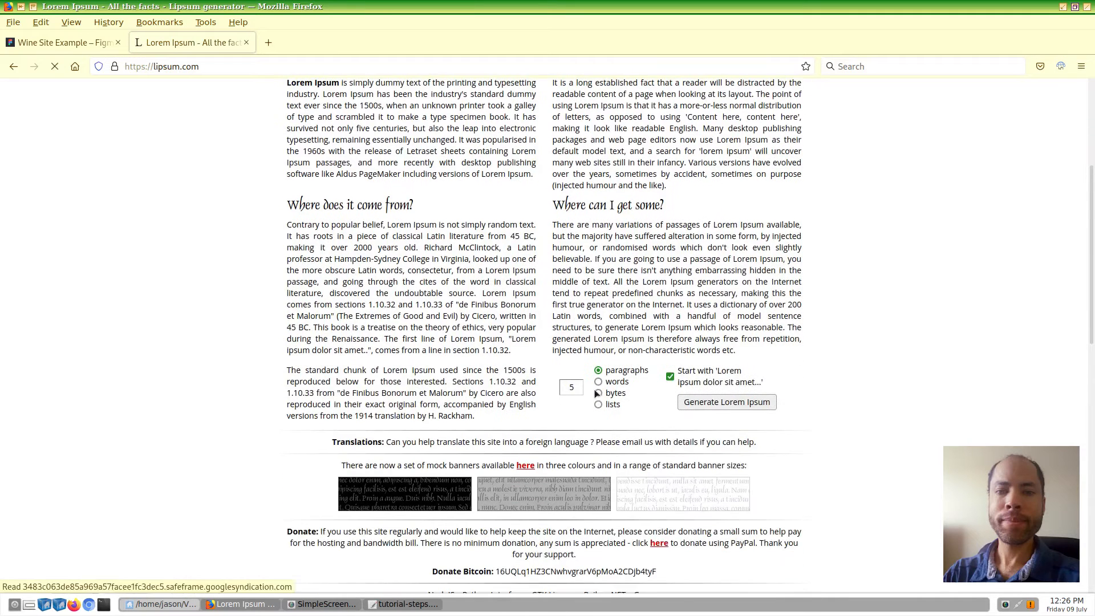
pyautogui.click(577, 387)
pyautogui.press('BackSpace')
pyautogui.write('2')
pyautogui.press('Return')
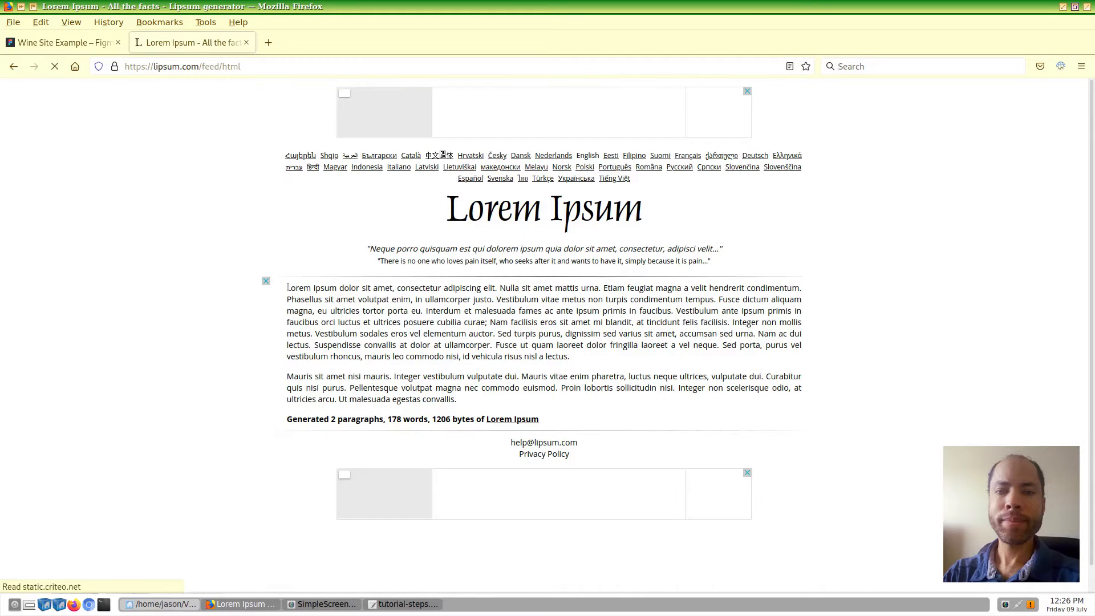
# Step: Copy both generated paragraphs into the empty Figma text box and remove the blank lines above them
pyautogui.moveTo(287, 287); pyautogui.dragTo(458, 403)
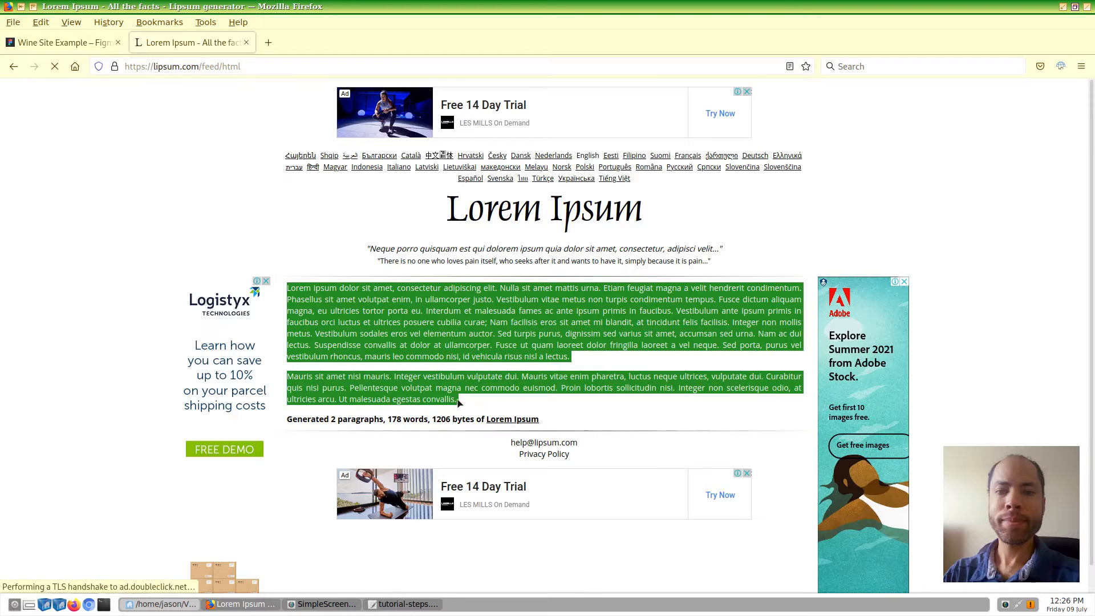
pyautogui.click(94, 44)
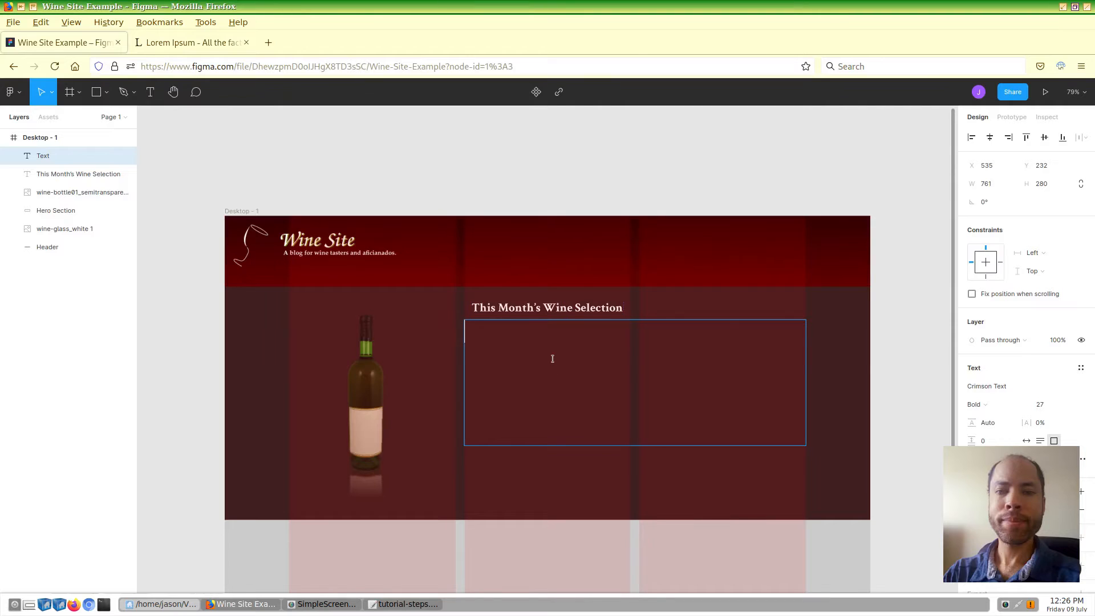
pyautogui.hotkey('ctrl', 'v')
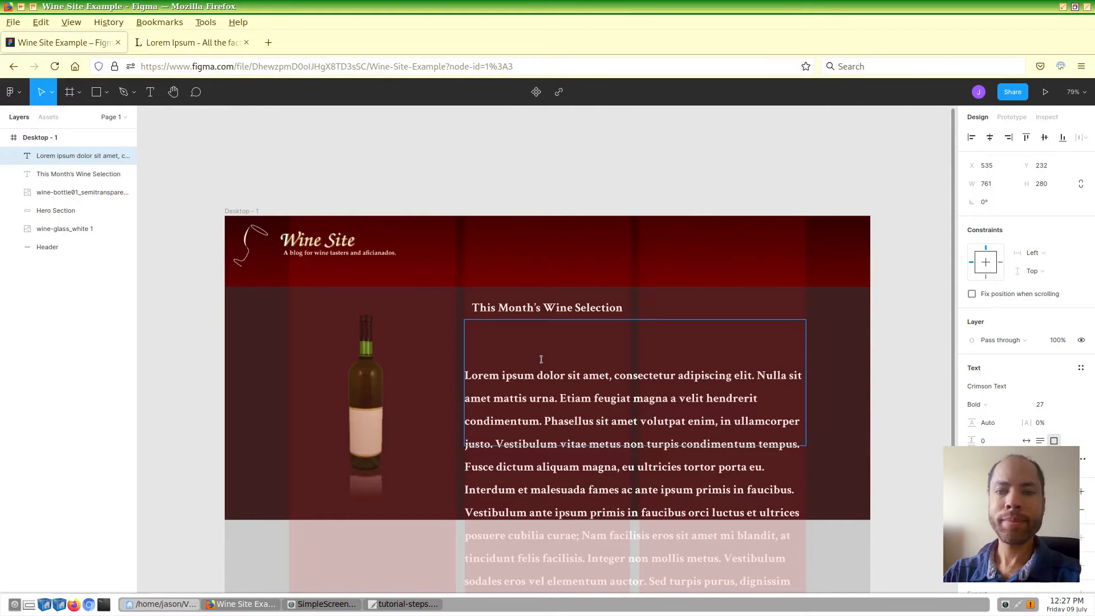
pyautogui.press('BackSpace')
pyautogui.press('BackSpace')
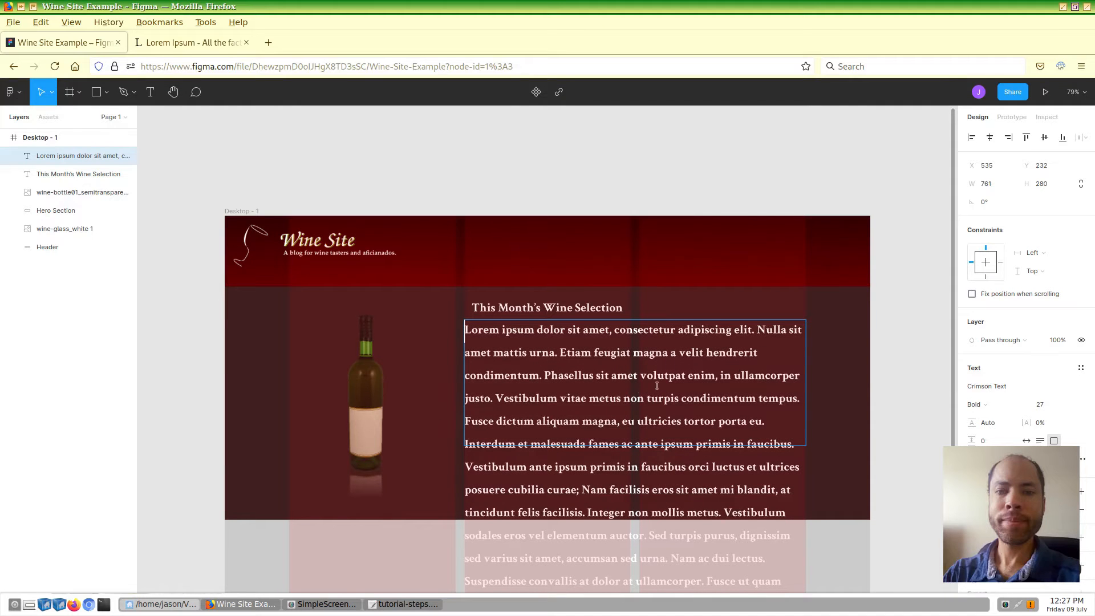
# Step: Set the first Lorem ipsum paragraph in the text box to Regular weight and size 16
pyautogui.hotkey('ctrl', 'a')
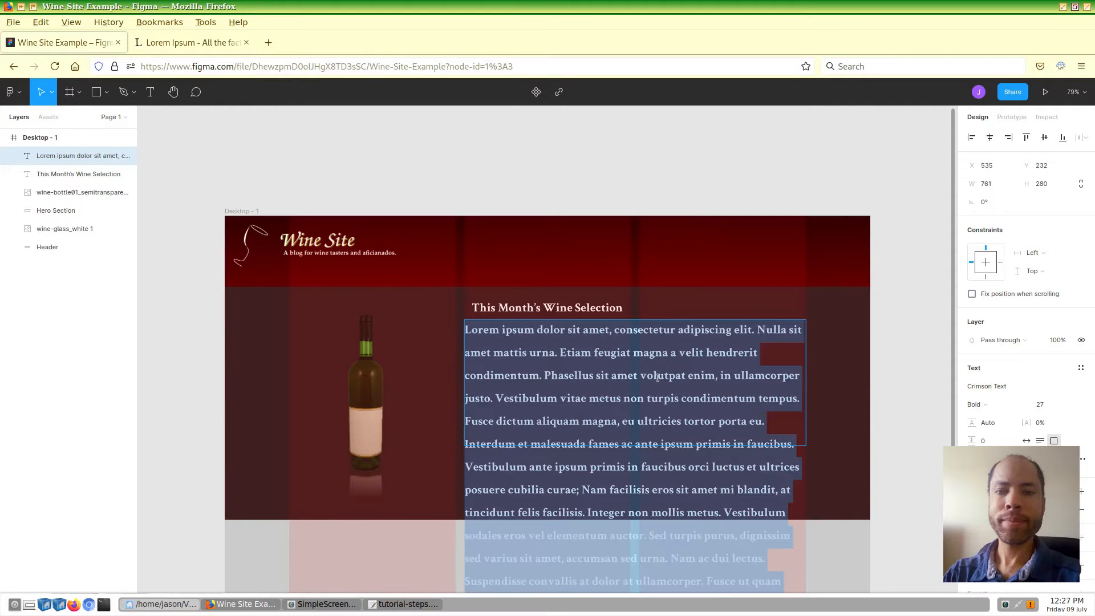
pyautogui.click(1025, 406)
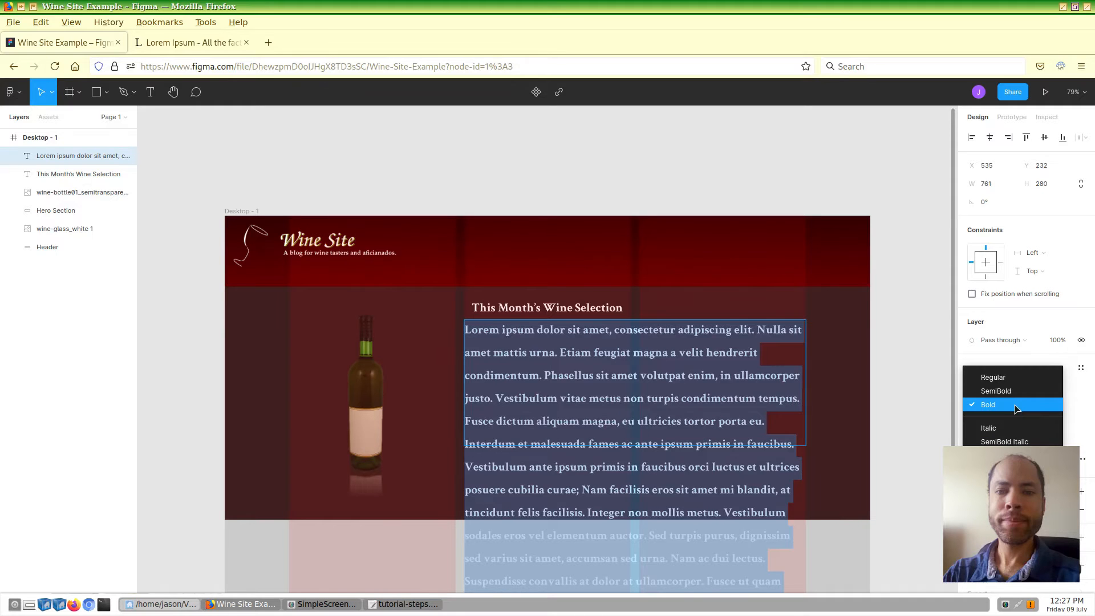
pyautogui.click(1007, 378)
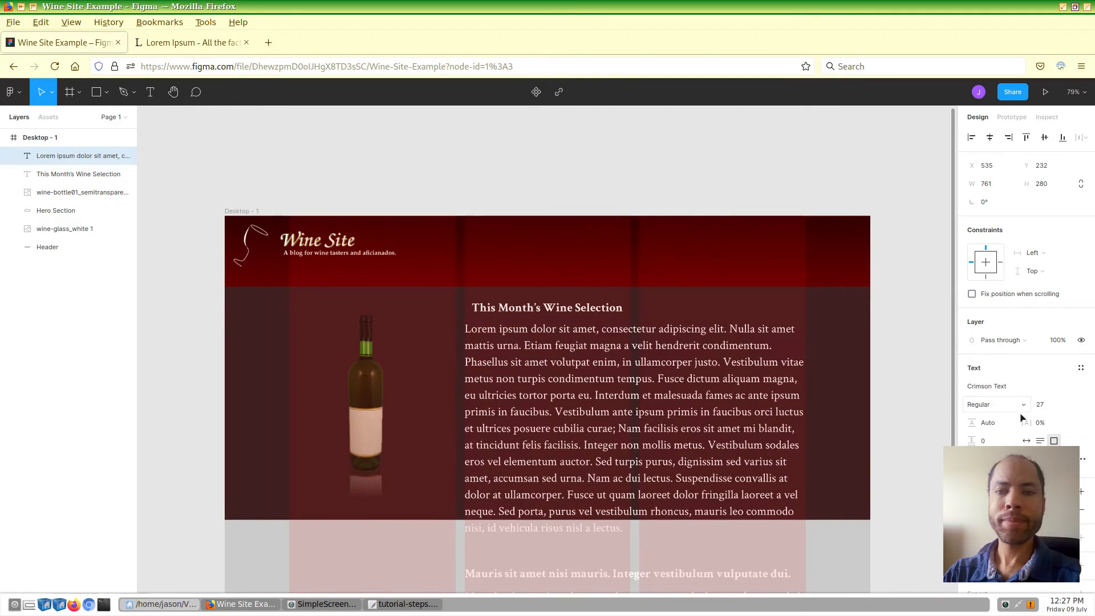
pyautogui.click(1070, 407)
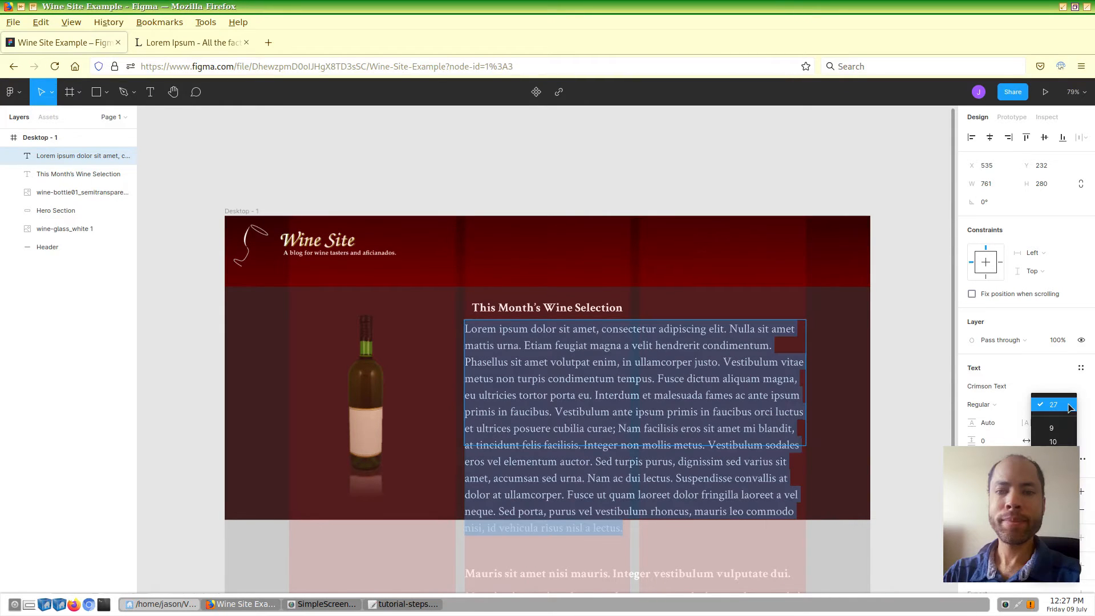
pyautogui.click(1062, 410)
pyautogui.click(1050, 407)
pyautogui.write('16')
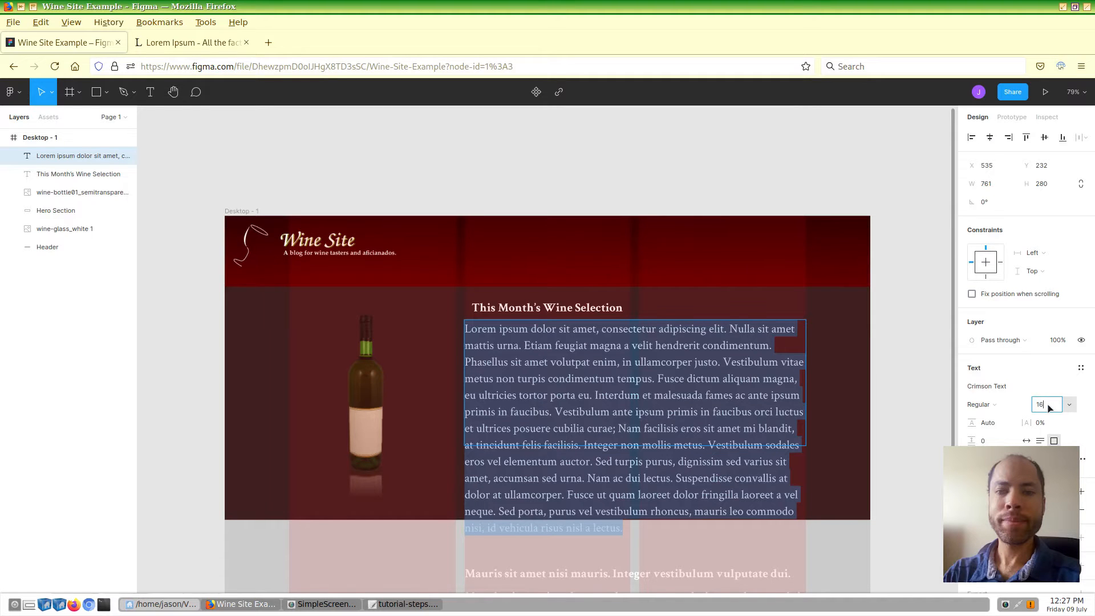
pyautogui.press('Return')
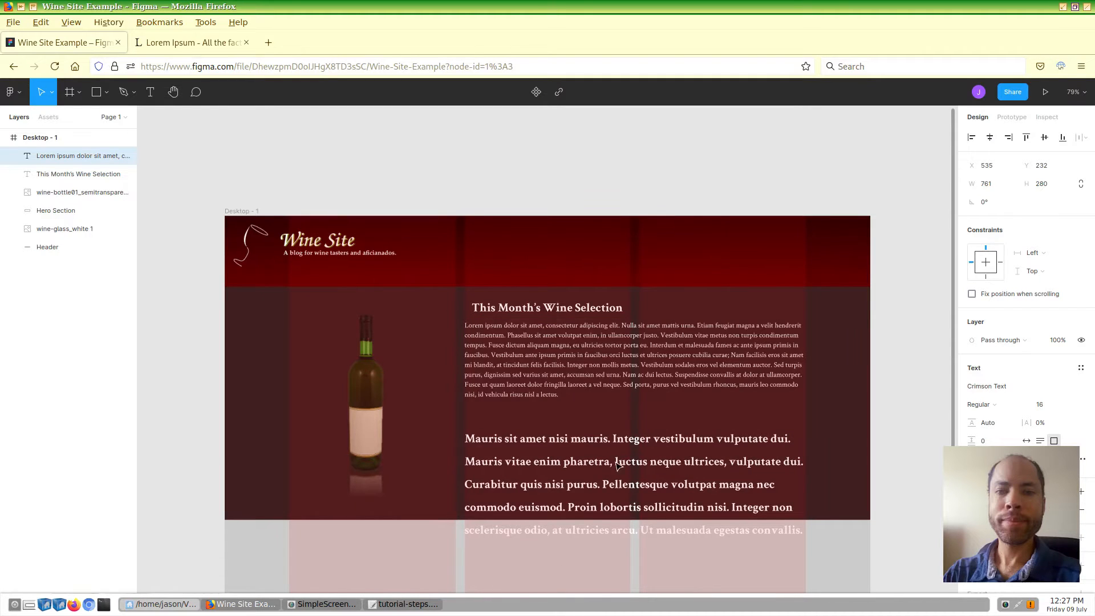
# Step: Set the second paragraph, starting "Mauris sit amet", to Regular weight and size 16 in the text box
pyautogui.moveTo(467, 397); pyautogui.dragTo(506, 457)
pyautogui.doubleClick(499, 437)
pyautogui.tripleClick(498, 436)
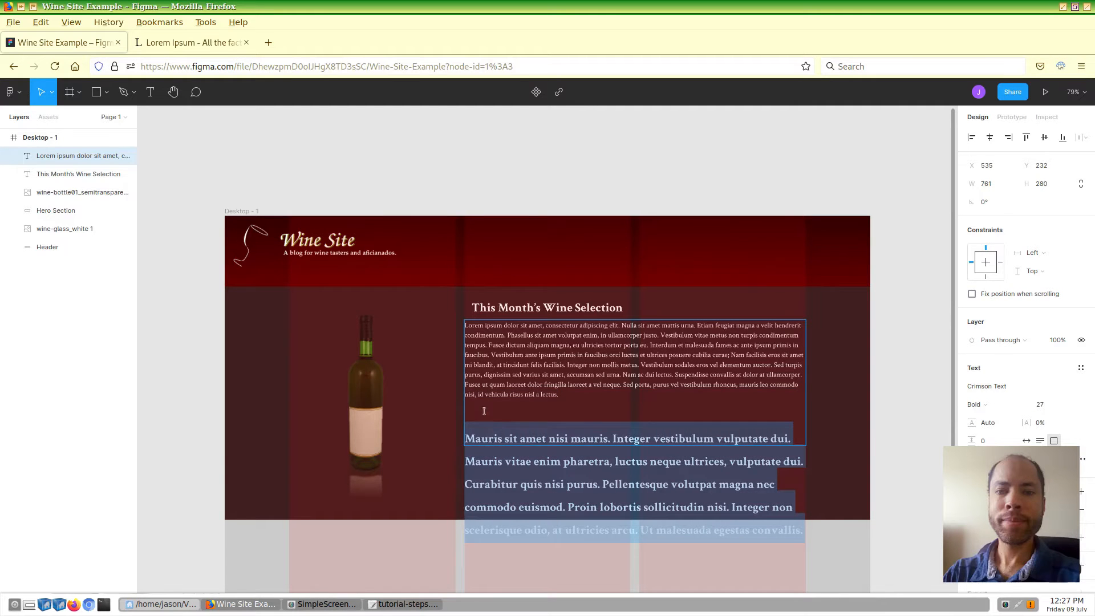
pyautogui.moveTo(465, 406); pyautogui.dragTo(865, 552)
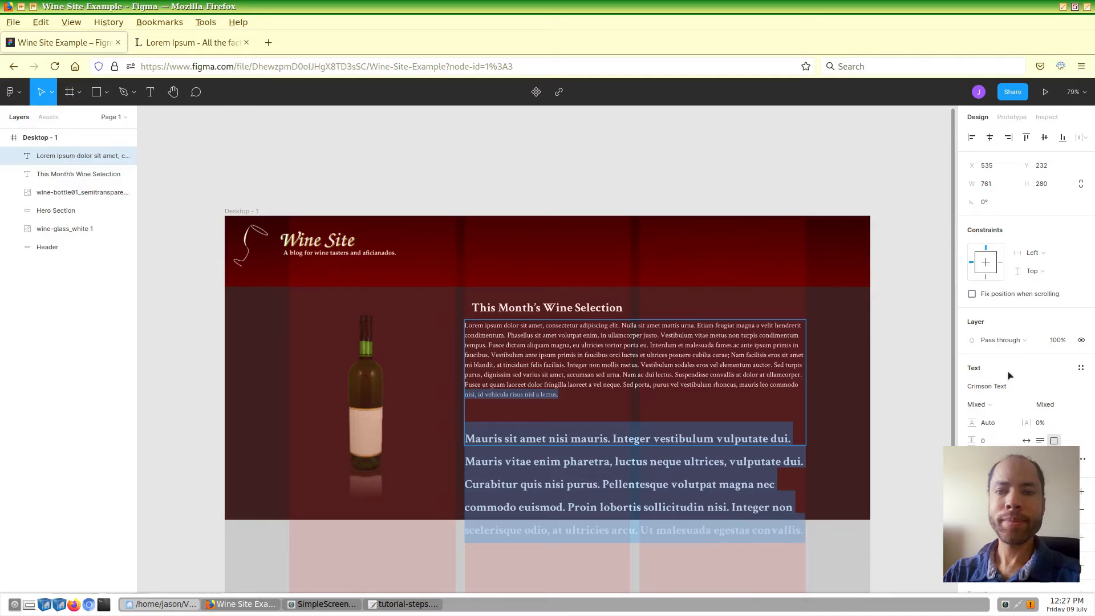
pyautogui.click(998, 405)
pyautogui.click(997, 433)
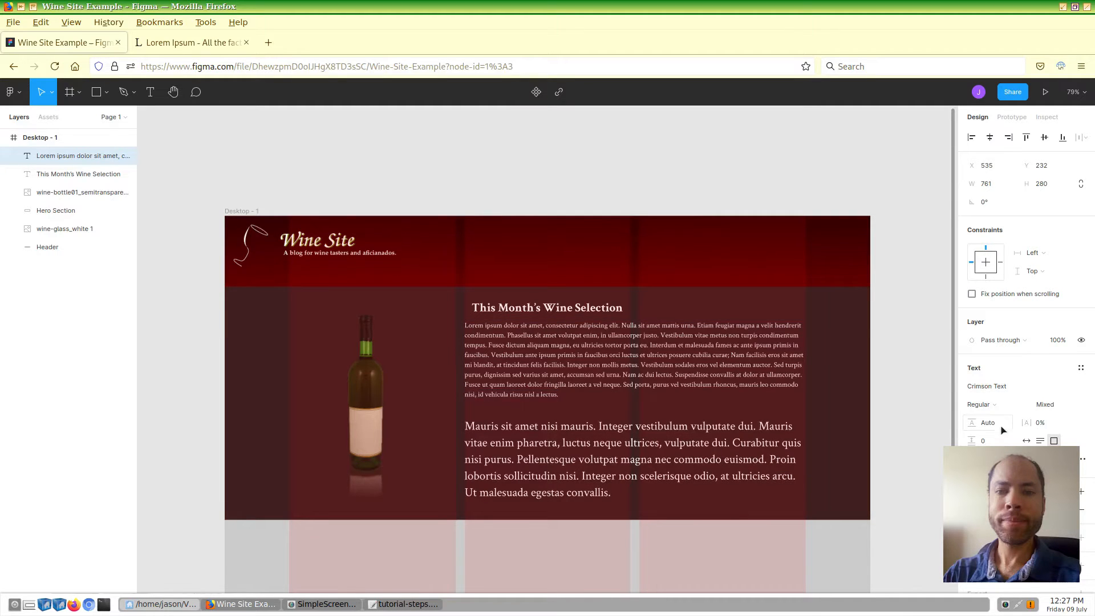
pyautogui.click(1071, 408)
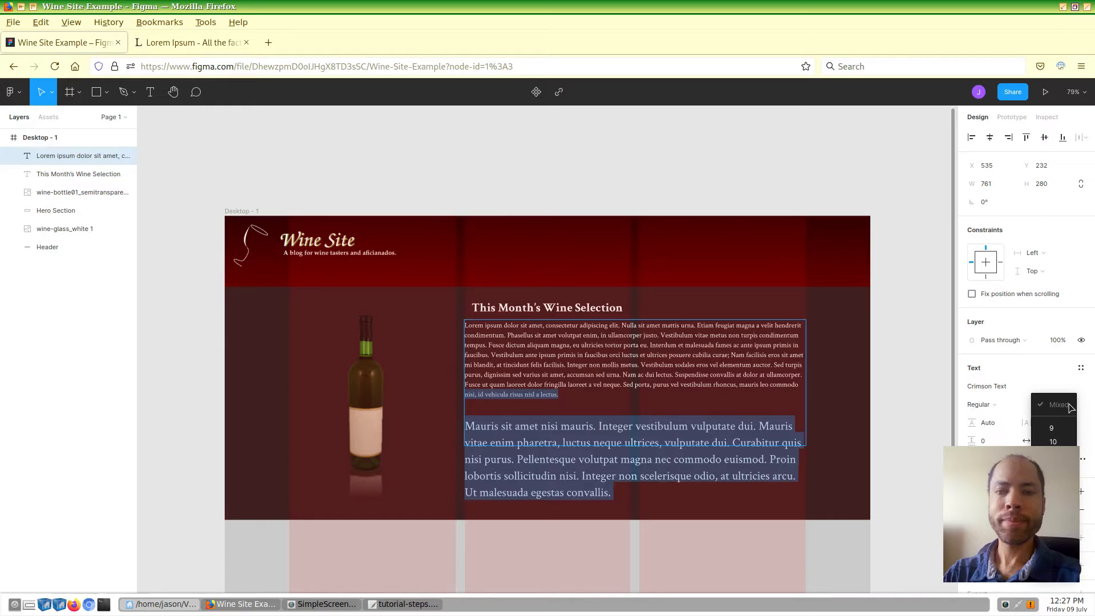
pyautogui.click(1044, 405)
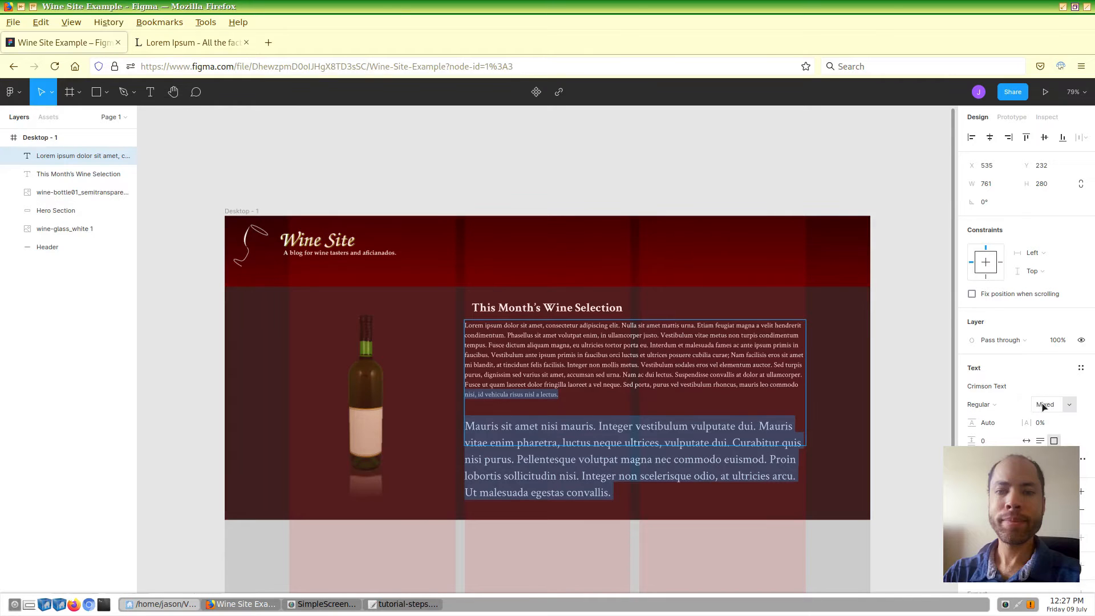
pyautogui.write('16')
pyautogui.press('Return')
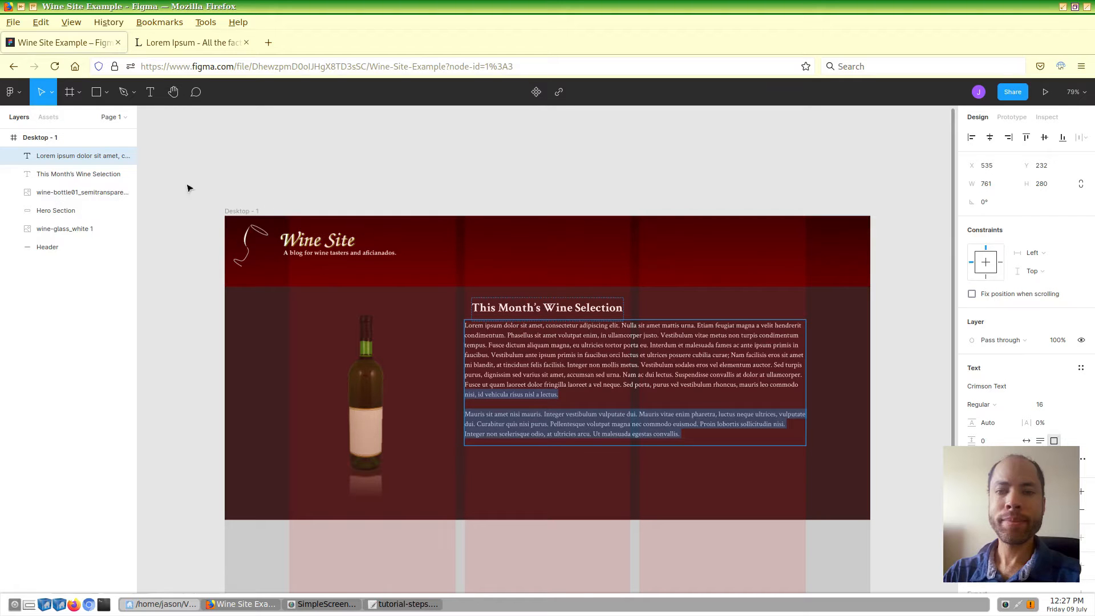
# Step: Move the "This Month's Wine Selection" heading to X 535, Y 181, flush with the paragraph text's left edge
pyautogui.click(574, 303)
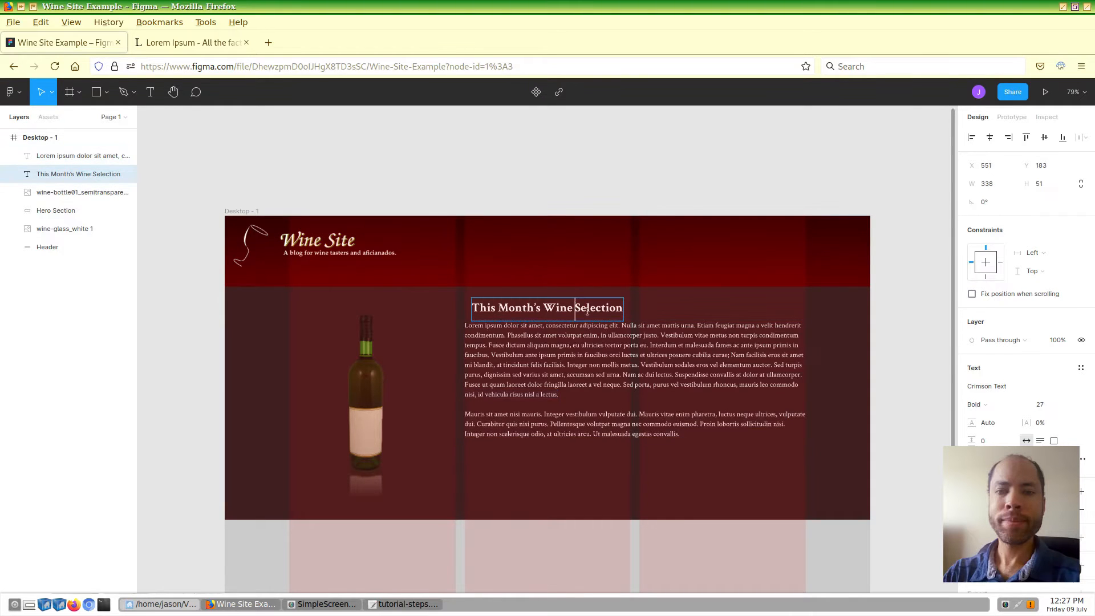
pyautogui.moveTo(586, 311); pyautogui.dragTo(584, 312)
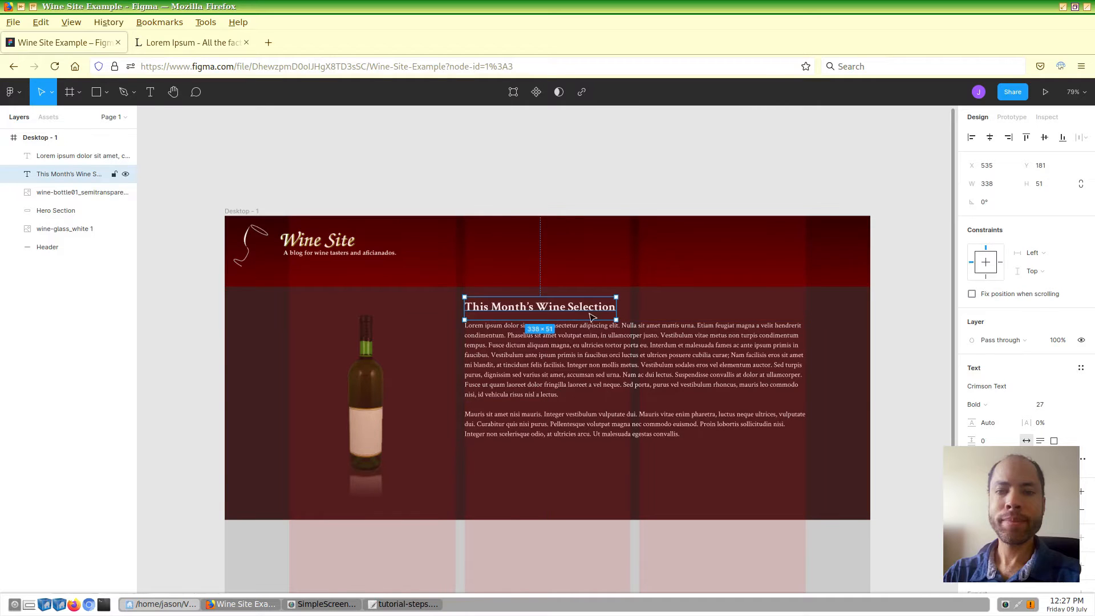
pyautogui.click(656, 195)
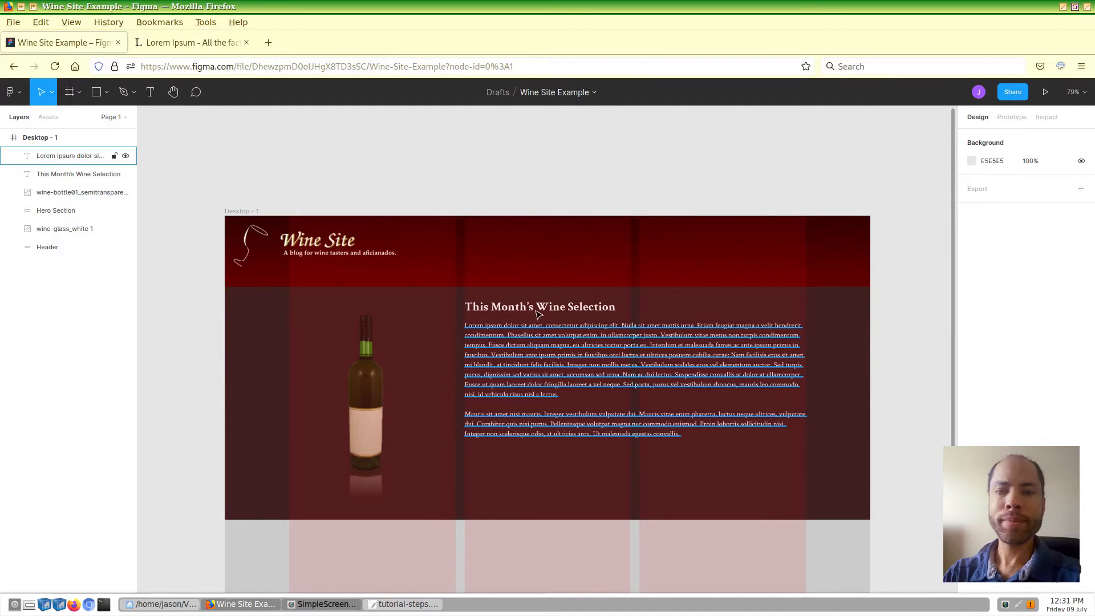
# Step: Measure the vertical gap between the paragraph text box and the heading above it
pyautogui.click(591, 337)
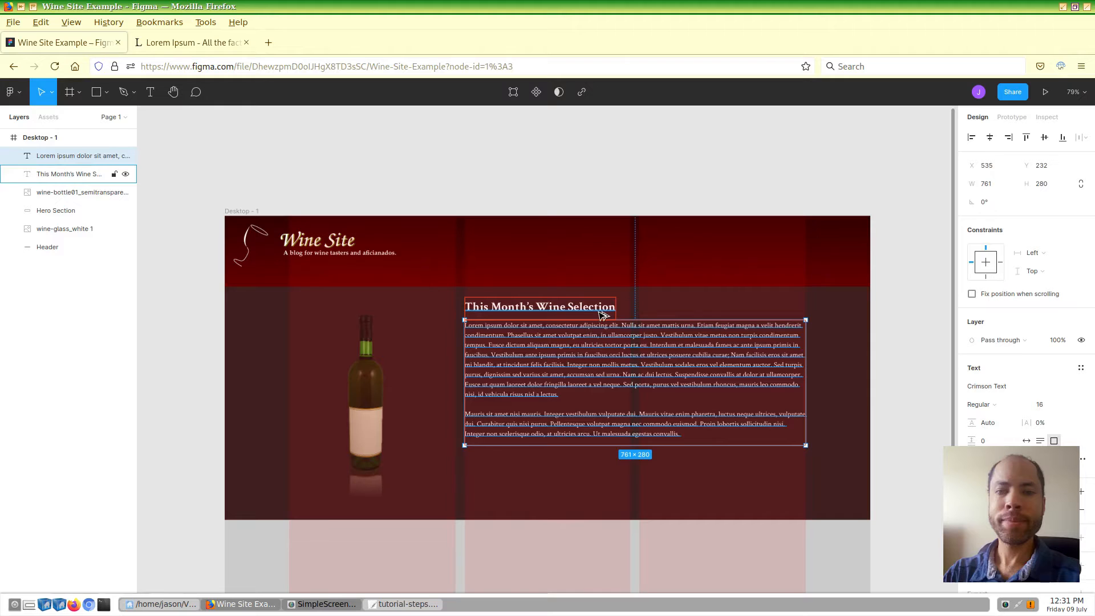
pyautogui.hotkey('alt', 'Down')
pyautogui.hotkey('alt', 'Down')
pyautogui.hotkey('alt', 'Up')
pyautogui.hotkey('alt', 'Up')
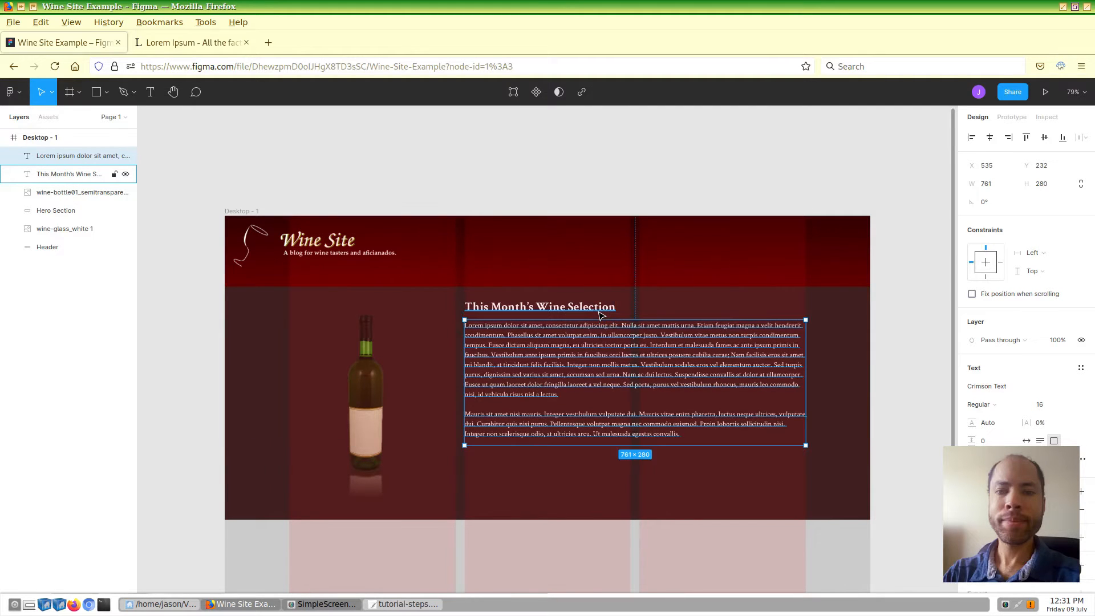
pyautogui.click(710, 166)
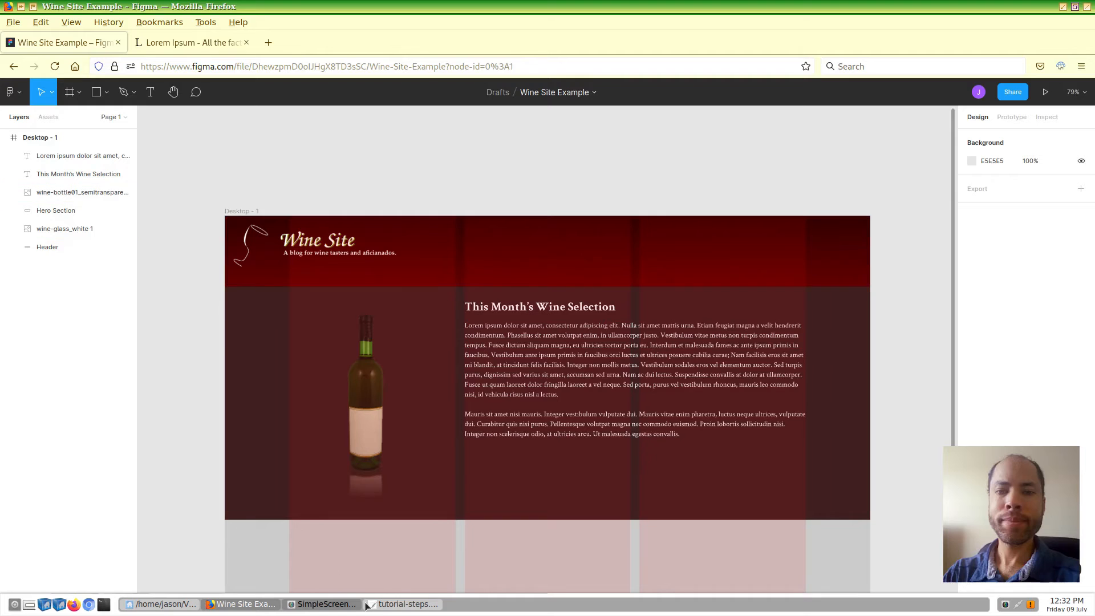
# Step: Group the paragraph text box and the "This Month's Wine Selection" heading together
pyautogui.click(407, 608)
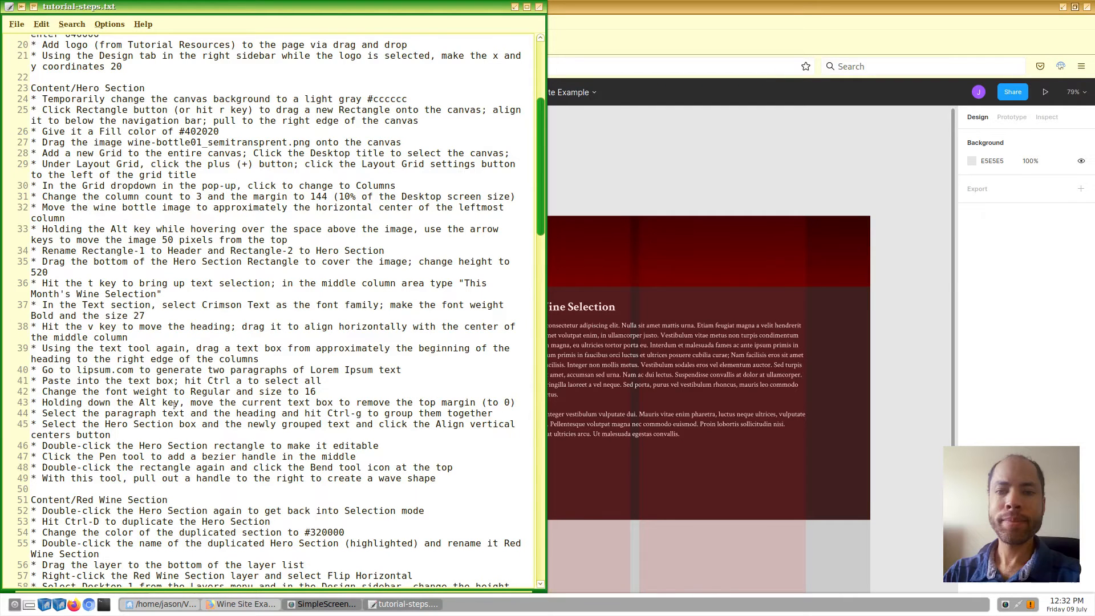
pyautogui.click(515, 7)
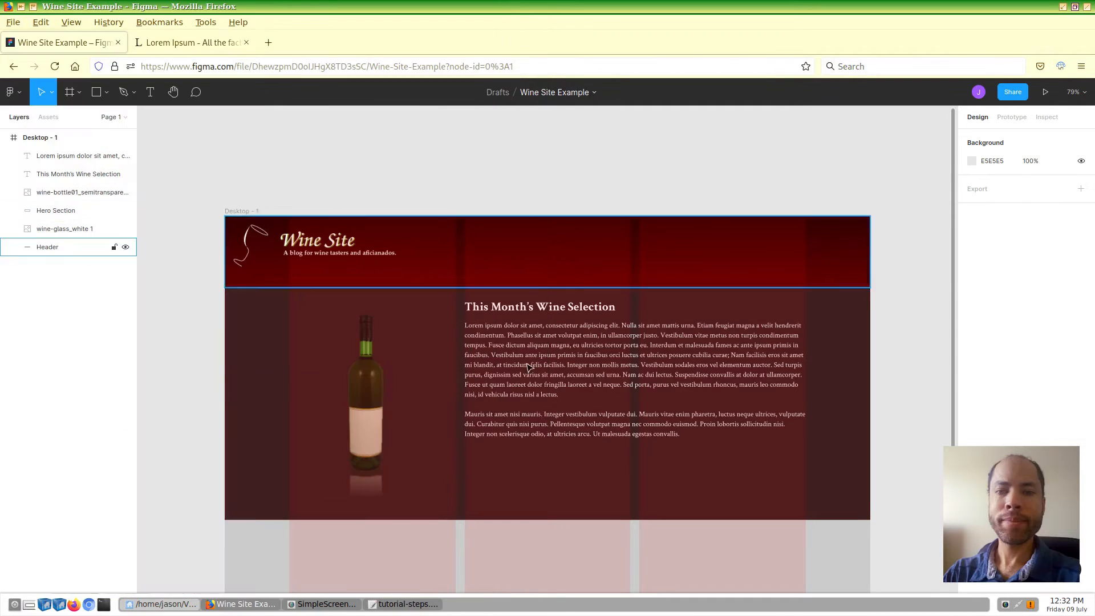
pyautogui.click(575, 383)
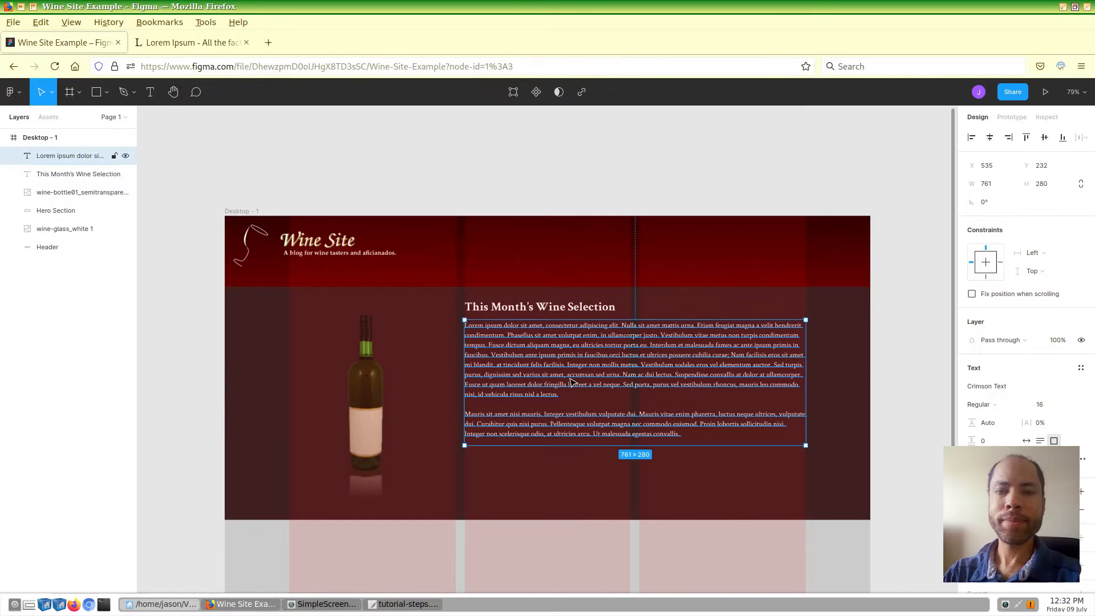
pyautogui.keyDown('shift'); pyautogui.click(567, 311); pyautogui.keyUp('shift')
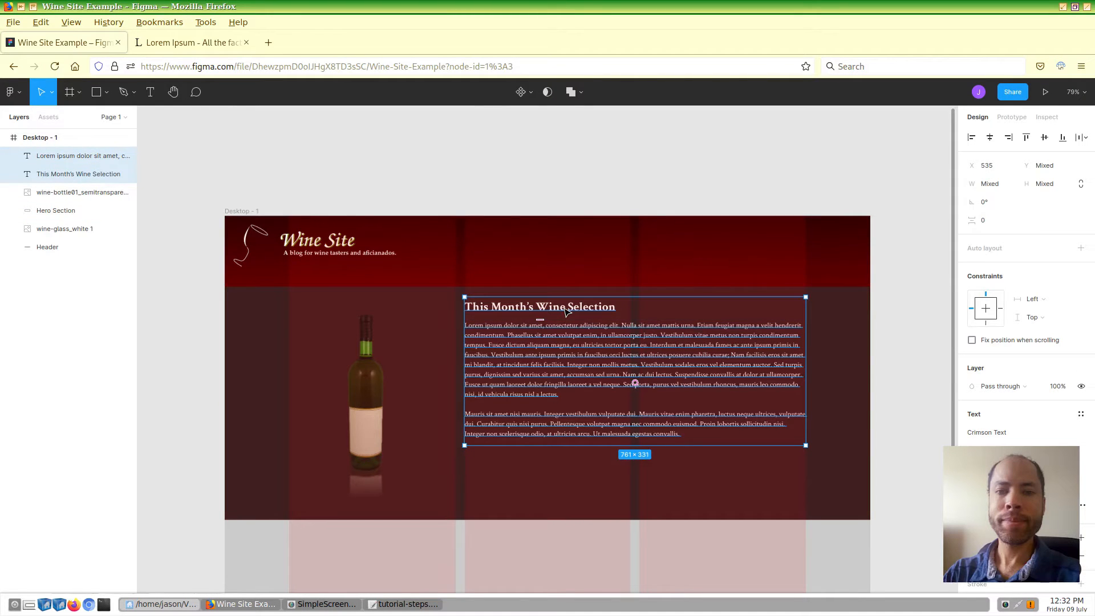
pyautogui.hotkey('ctrl', 'g')
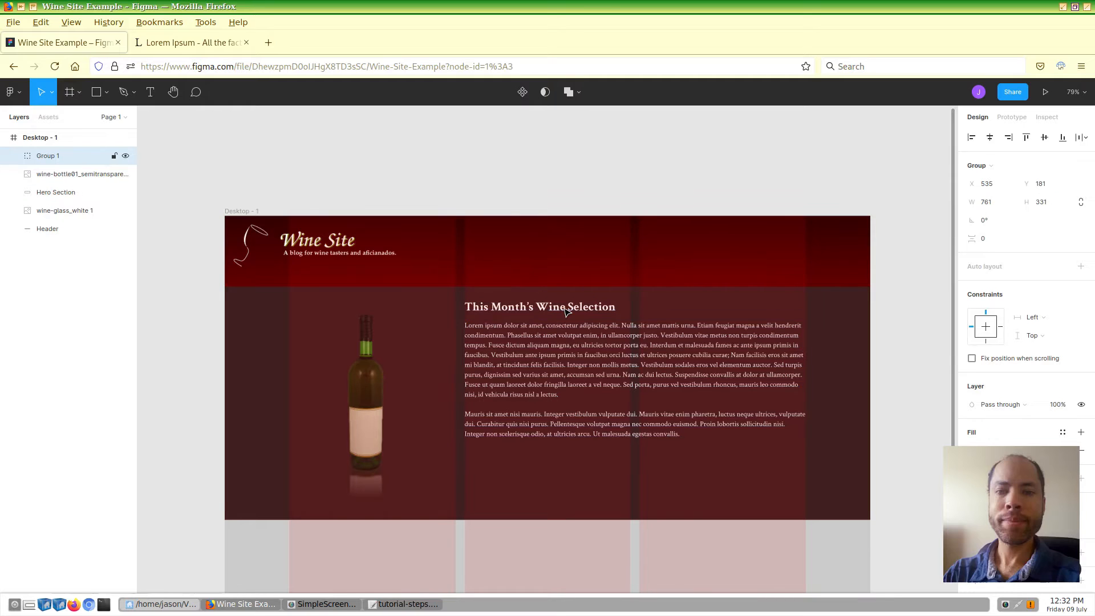
pyautogui.click(562, 160)
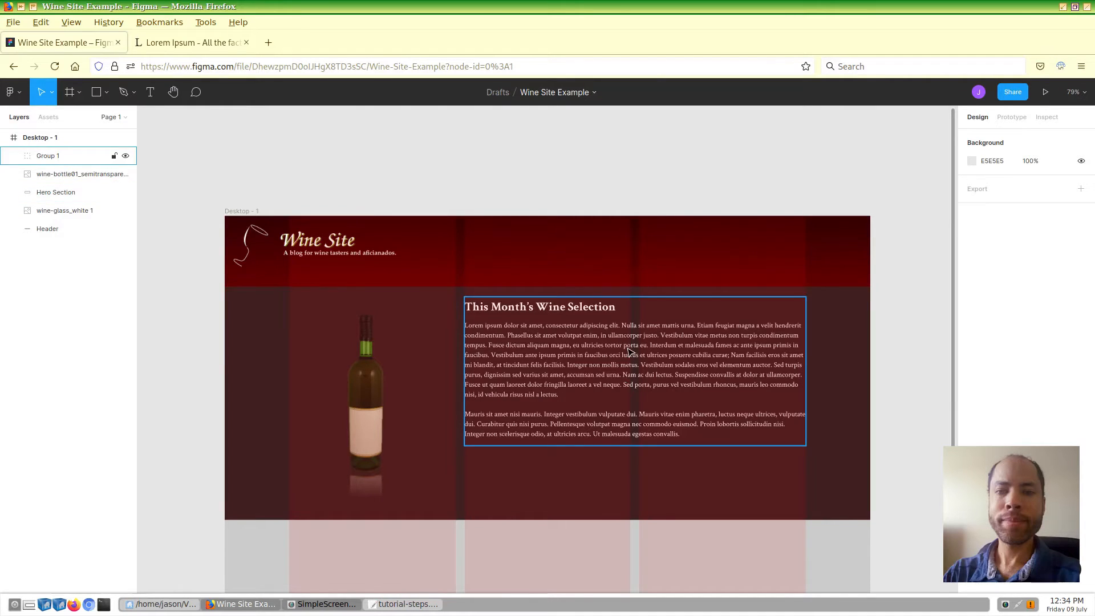
# Step: Align the vertical centers of the Hero Section rectangle and the grouped heading and paragraphs
pyautogui.click(848, 392)
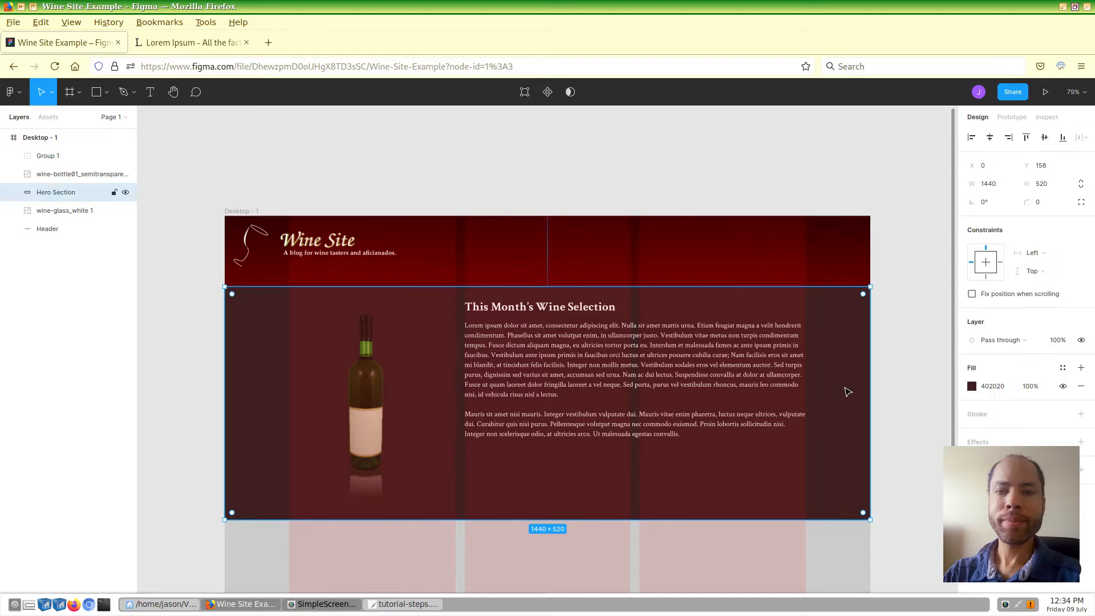
pyautogui.keyDown('shift'); pyautogui.click(738, 376); pyautogui.keyUp('shift')
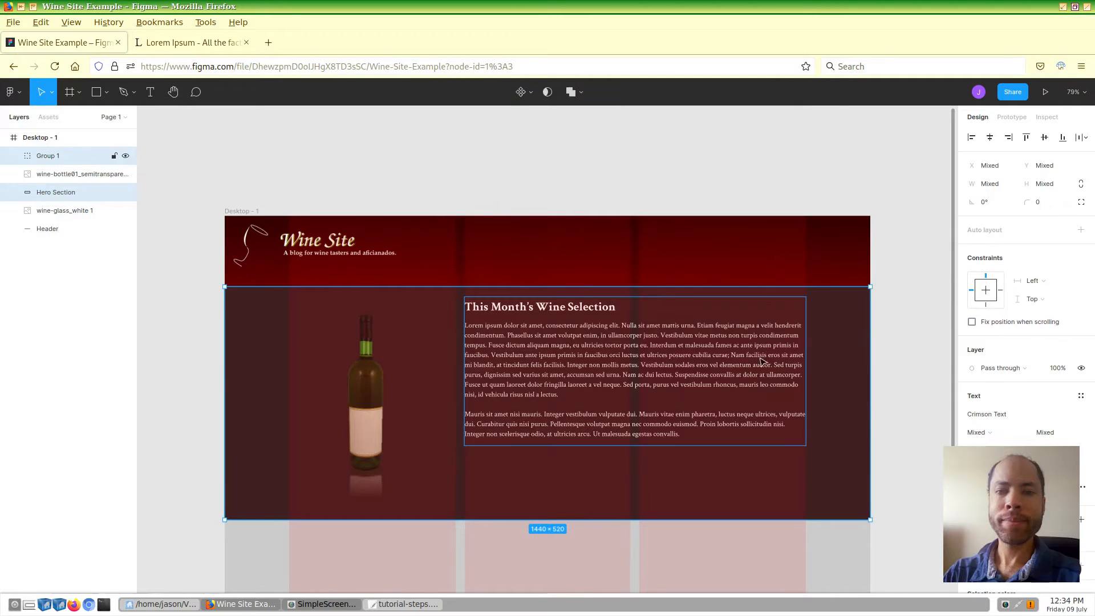
pyautogui.click(1044, 138)
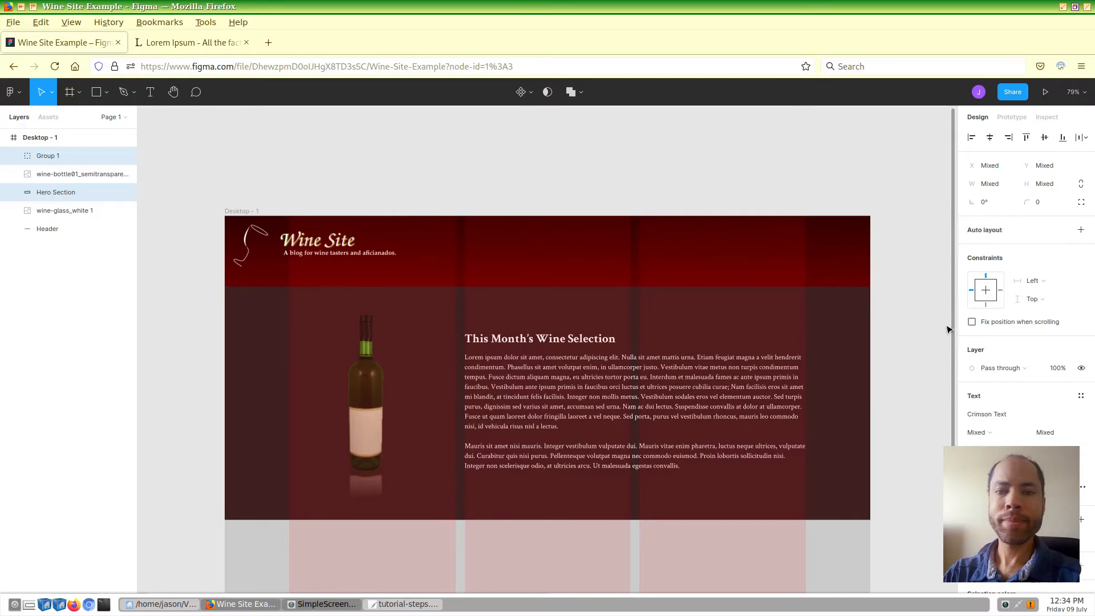
pyautogui.click(903, 341)
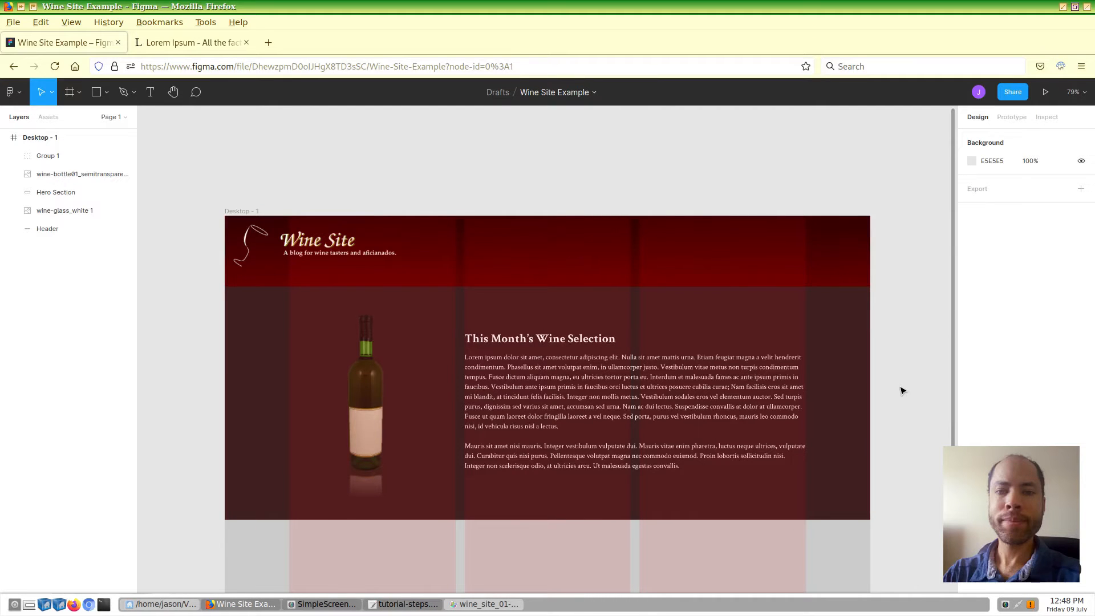
# Step: Bend the midpoint of the Hero Section's bottom edge into a wave that dips on the left and rises on the right
pyautogui.doubleClick(846, 391)
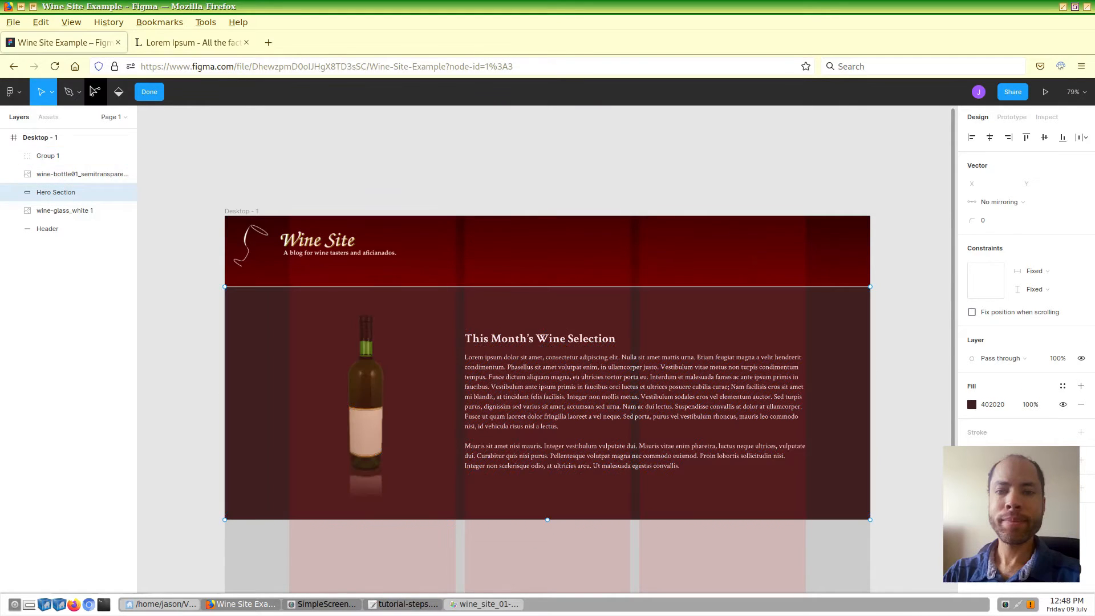
pyautogui.click(95, 97)
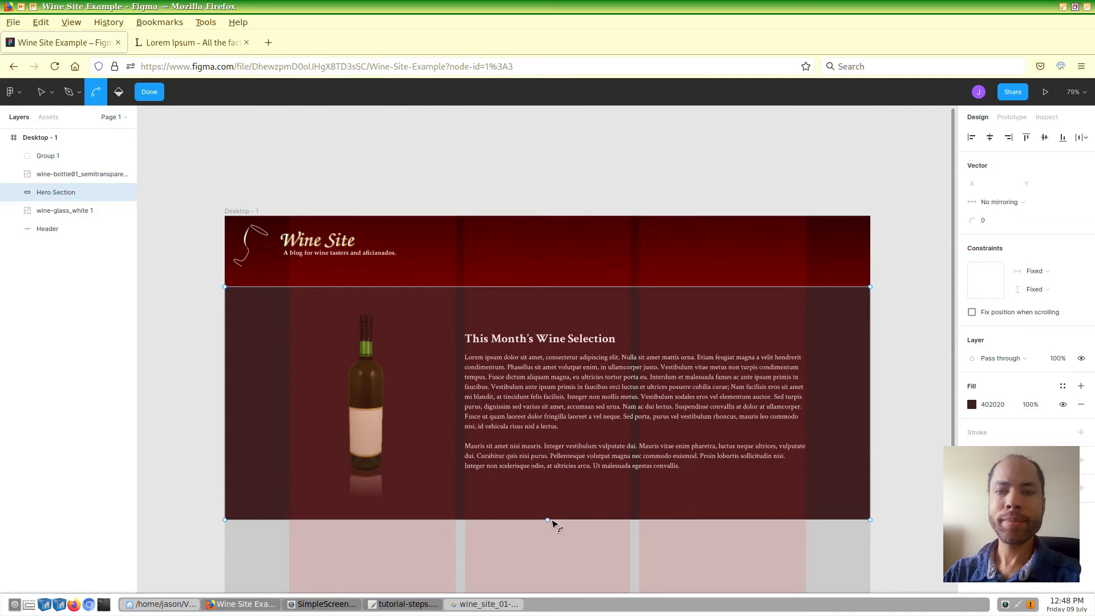
pyautogui.moveTo(547, 520); pyautogui.dragTo(697, 481)
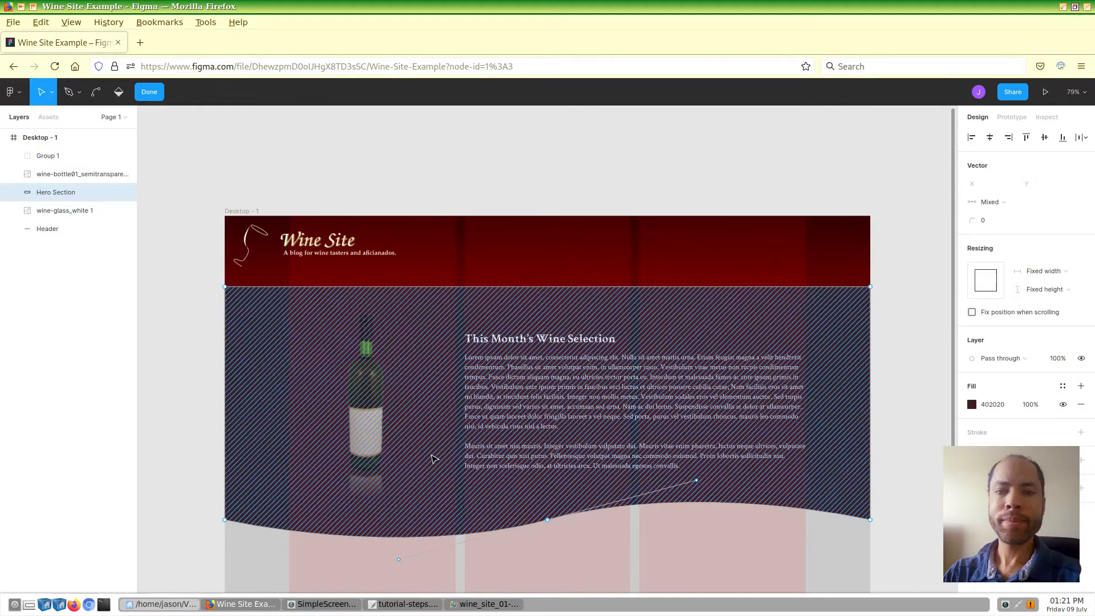
pyautogui.press('Escape')
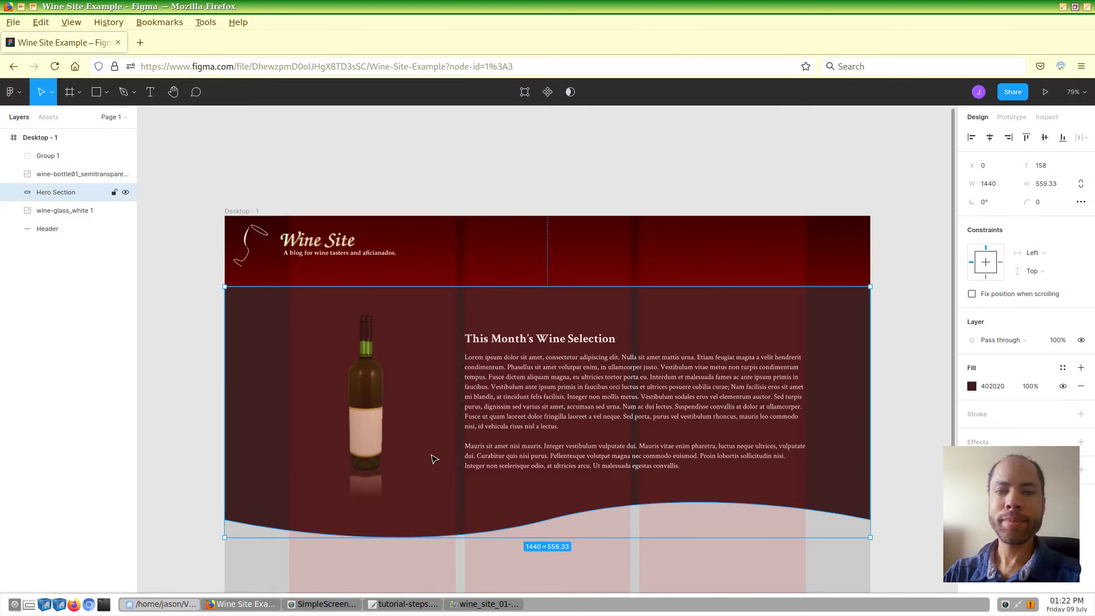
# Step: Duplicate the wavy Hero Section and move the copy straight down to Y 452
pyautogui.hotkey('ctrl', 'd')
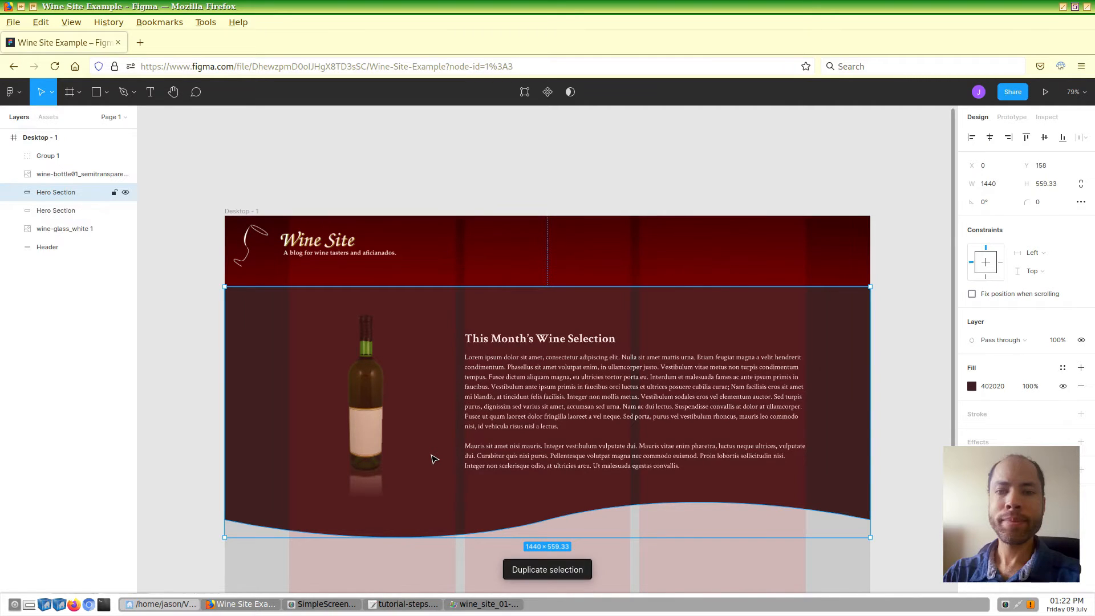
pyautogui.moveTo(436, 406); pyautogui.dragTo(440, 512)
pyautogui.scroll(-5, 443, 491)
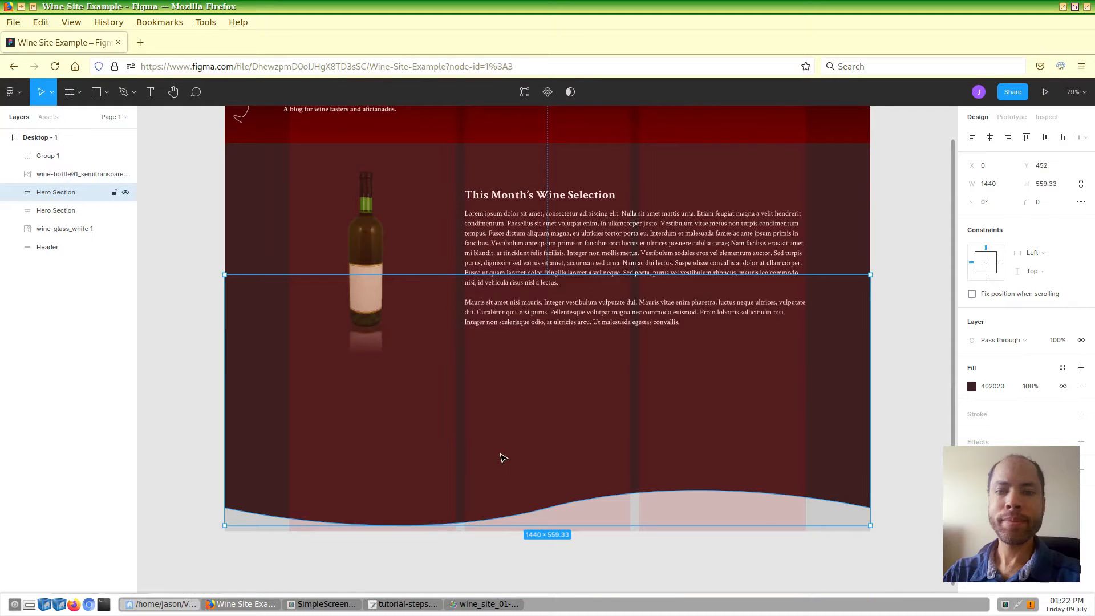
# Step: Flip the duplicated section horizontally and set its fill color to 320000
pyautogui.rightClick(570, 448)
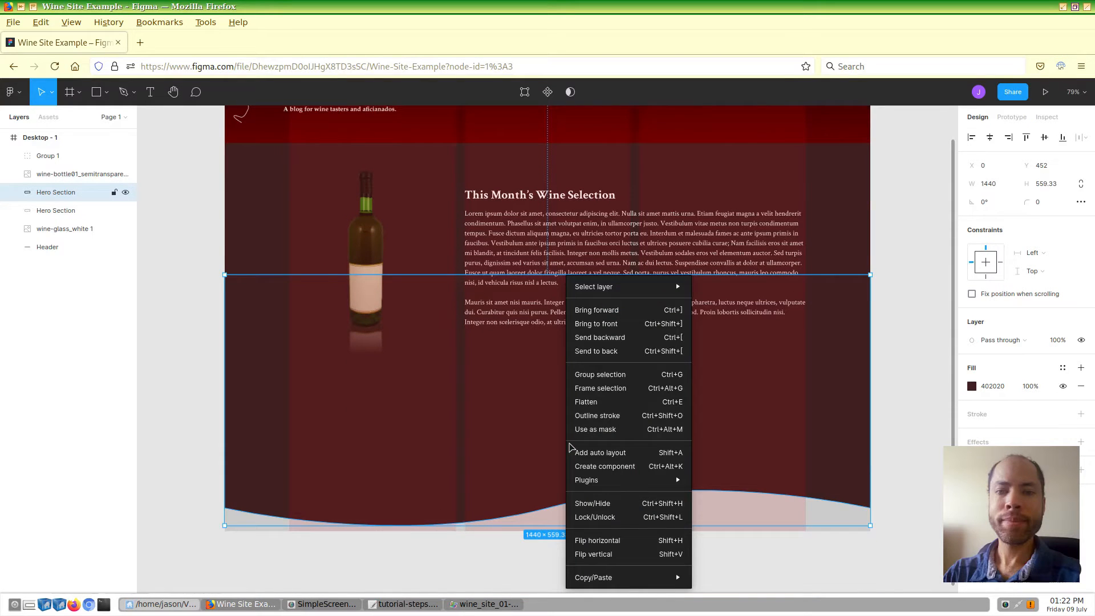
pyautogui.click(613, 542)
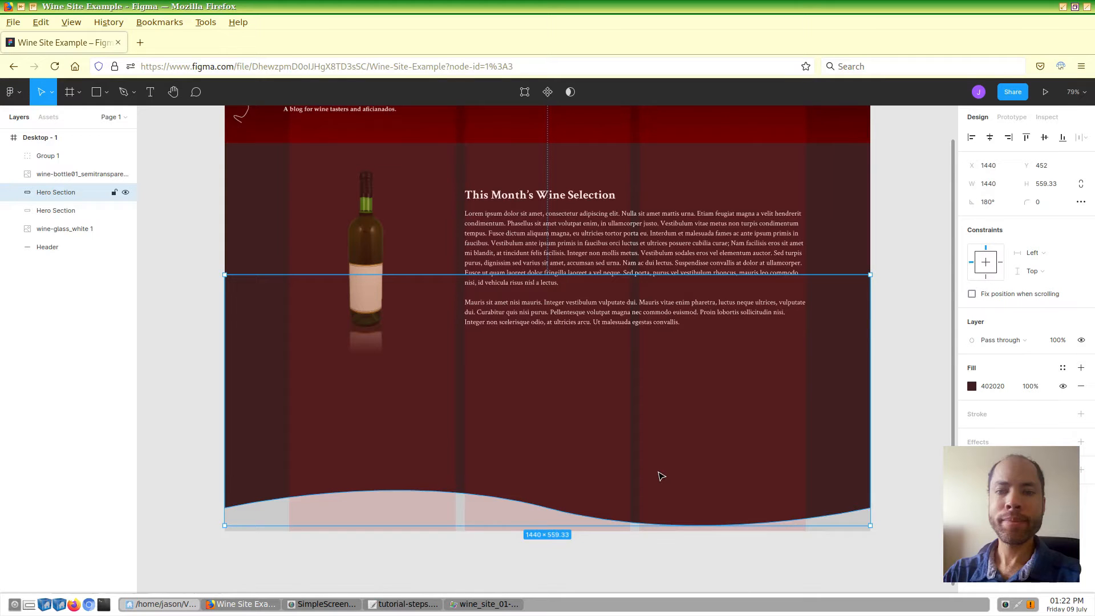
pyautogui.click(408, 605)
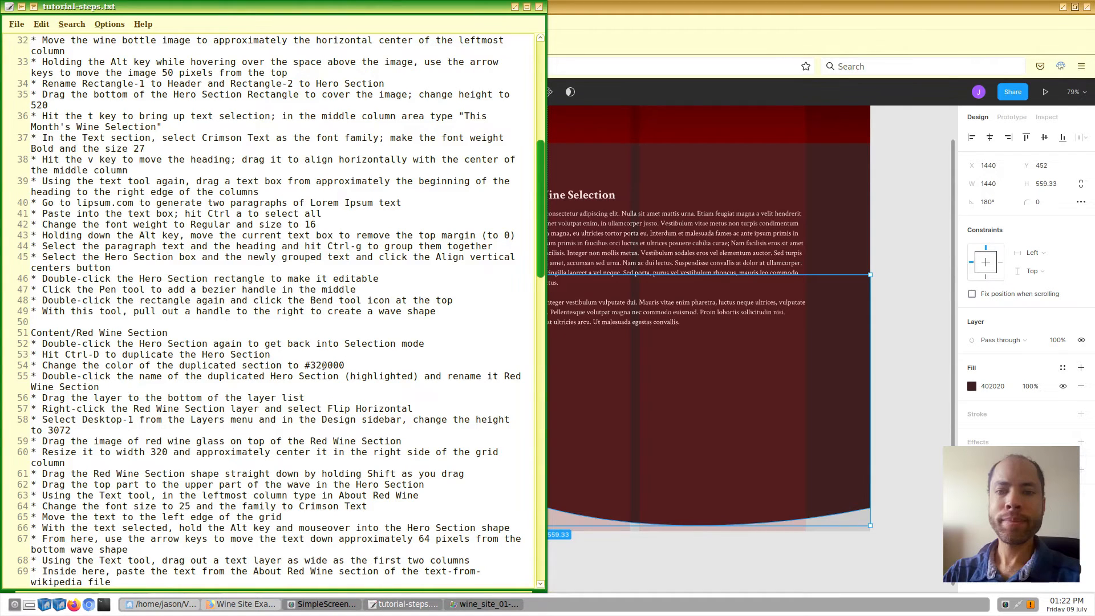
pyautogui.click(605, 23)
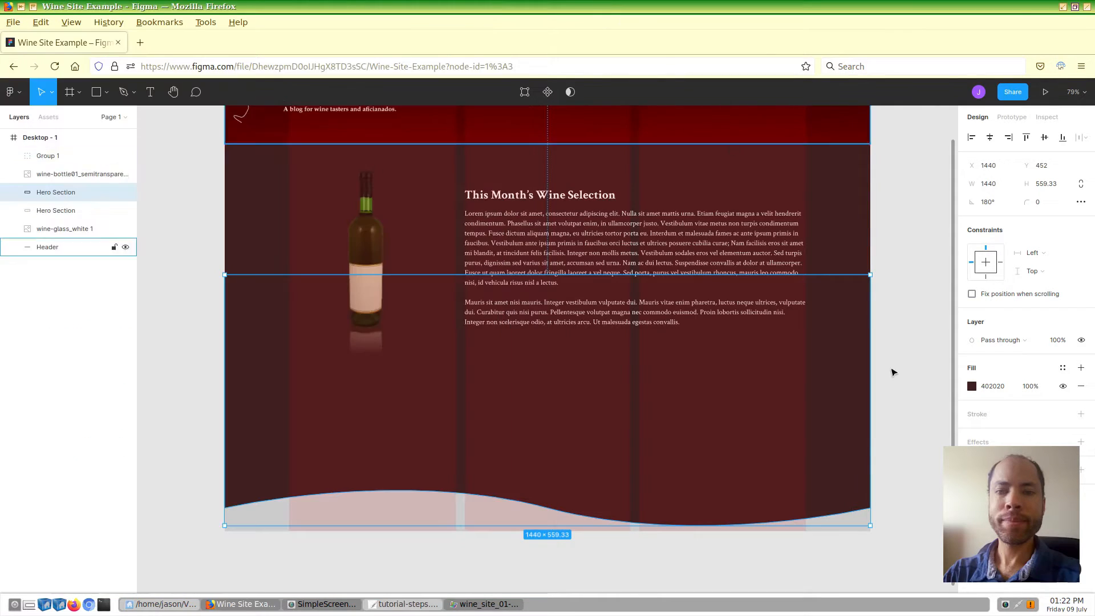
pyautogui.click(992, 390)
pyautogui.write('320000')
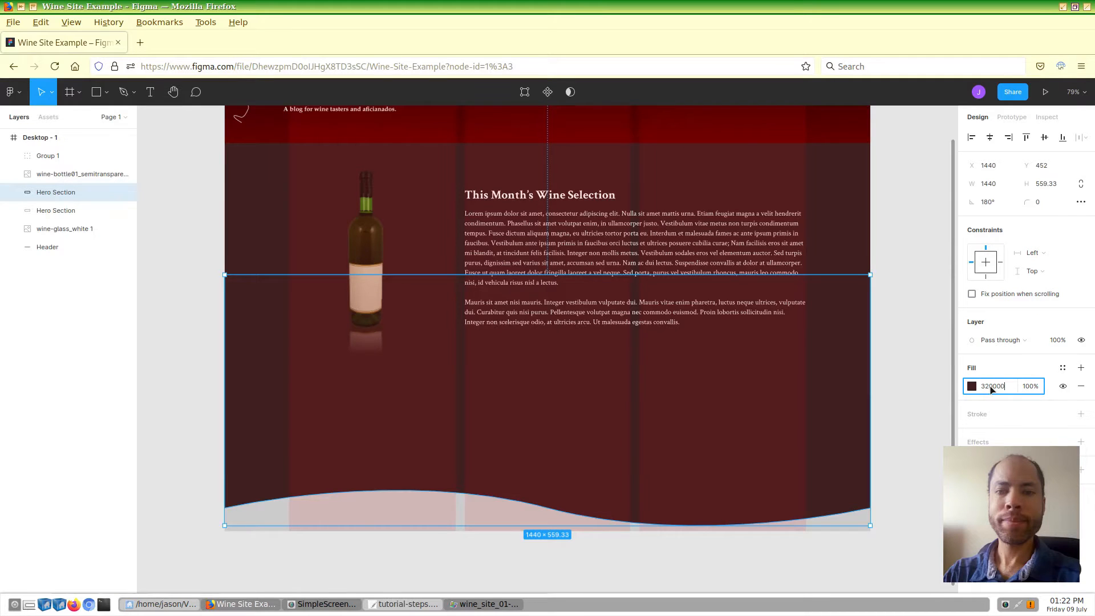
pyautogui.press('Return')
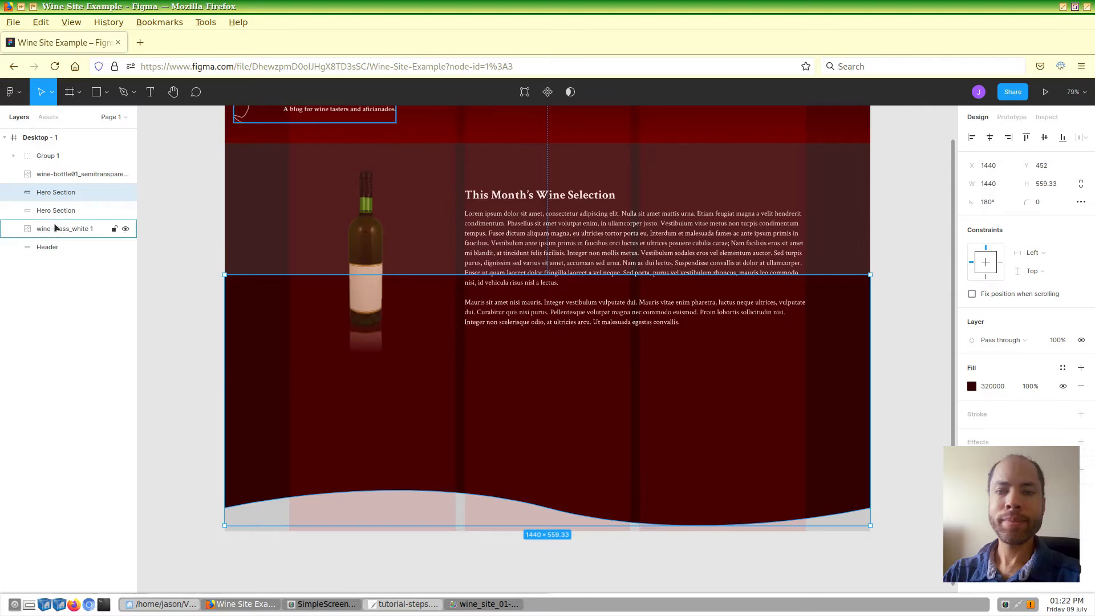
# Step: Rename the duplicated Hero Section layer to Red Wine Section and move it below the Hero Section in the layer order
pyautogui.doubleClick(56, 192)
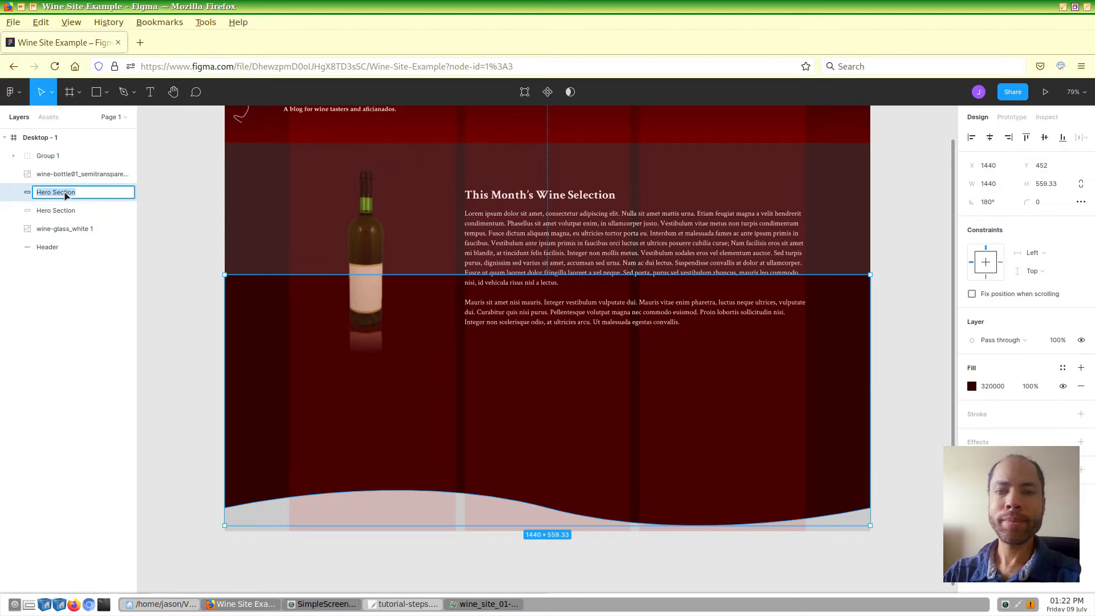
pyautogui.write('Red Wine Section')
pyautogui.press('Return')
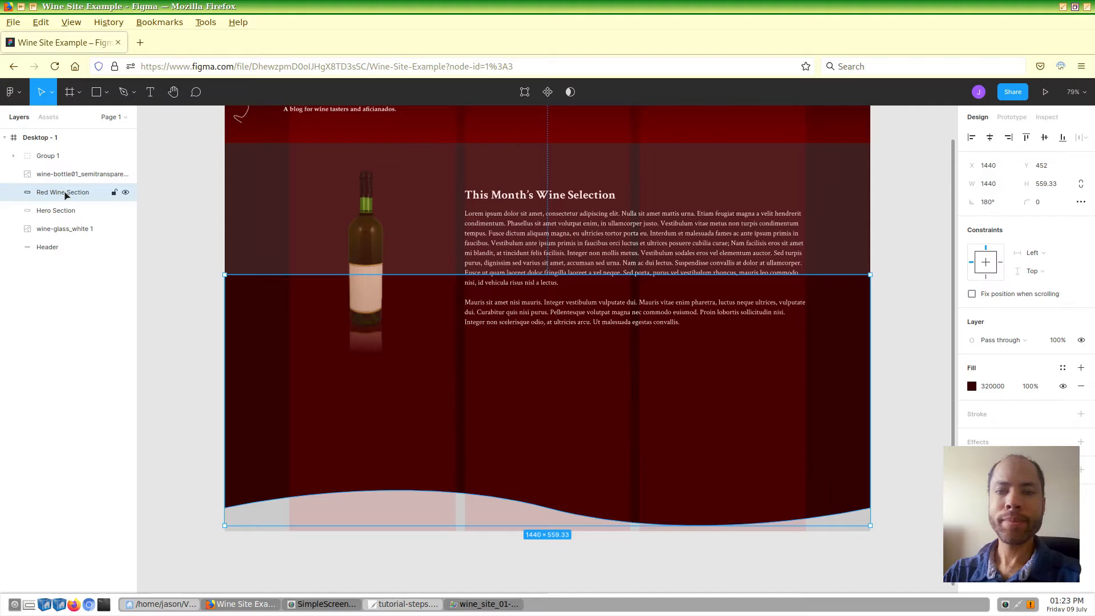
pyautogui.moveTo(65, 196); pyautogui.dragTo(63, 222)
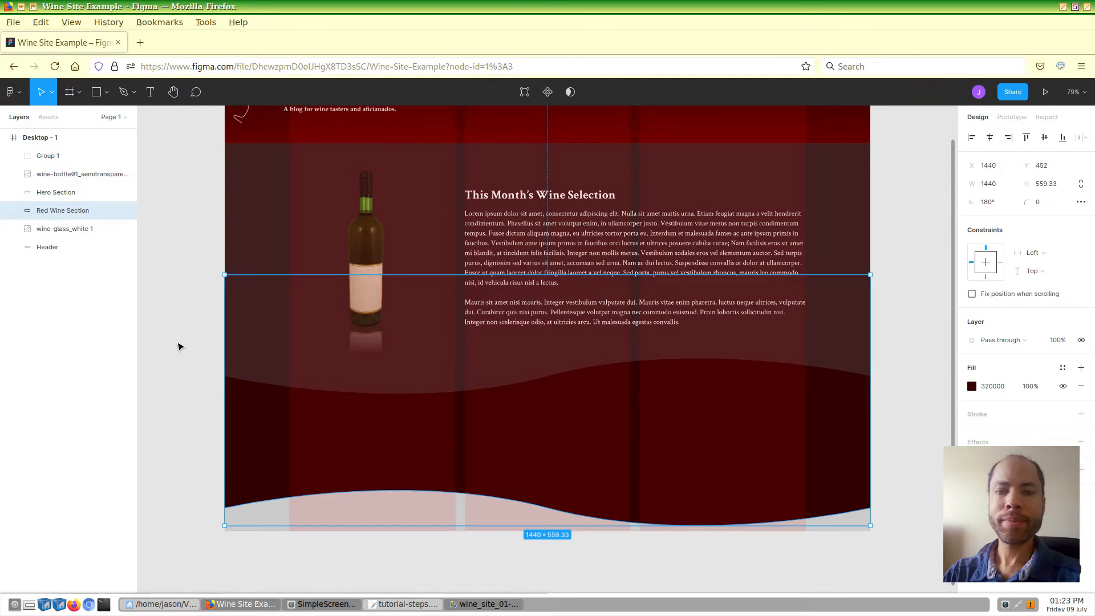
pyautogui.click(178, 345)
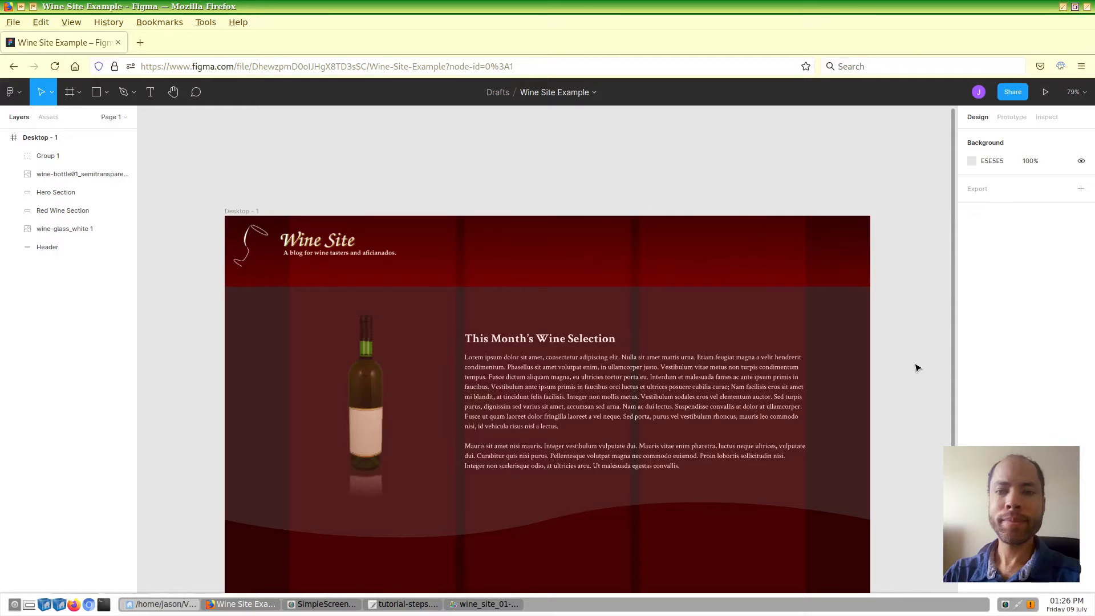
# Step: Set the Desktop - 1 frame's height to 3072
pyautogui.scroll(-2, 917, 368)
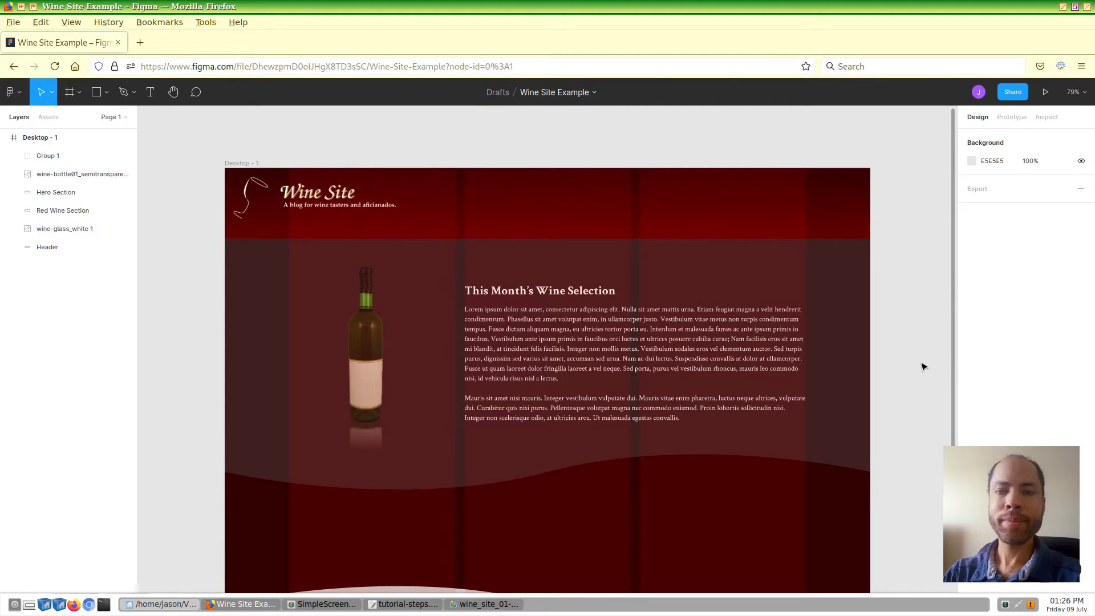
pyautogui.click(247, 164)
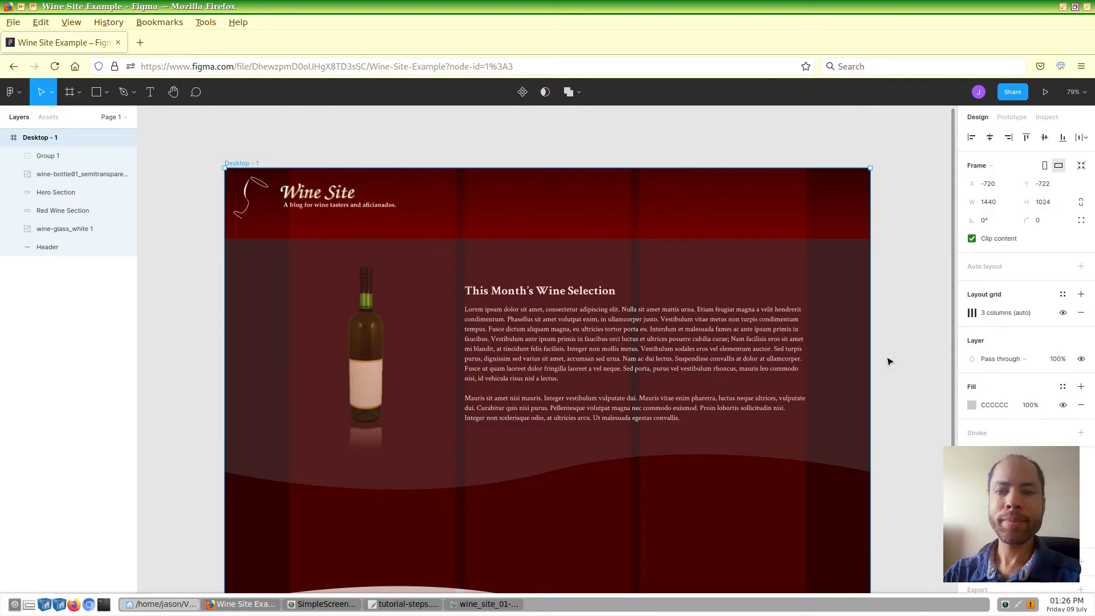
pyautogui.click(409, 606)
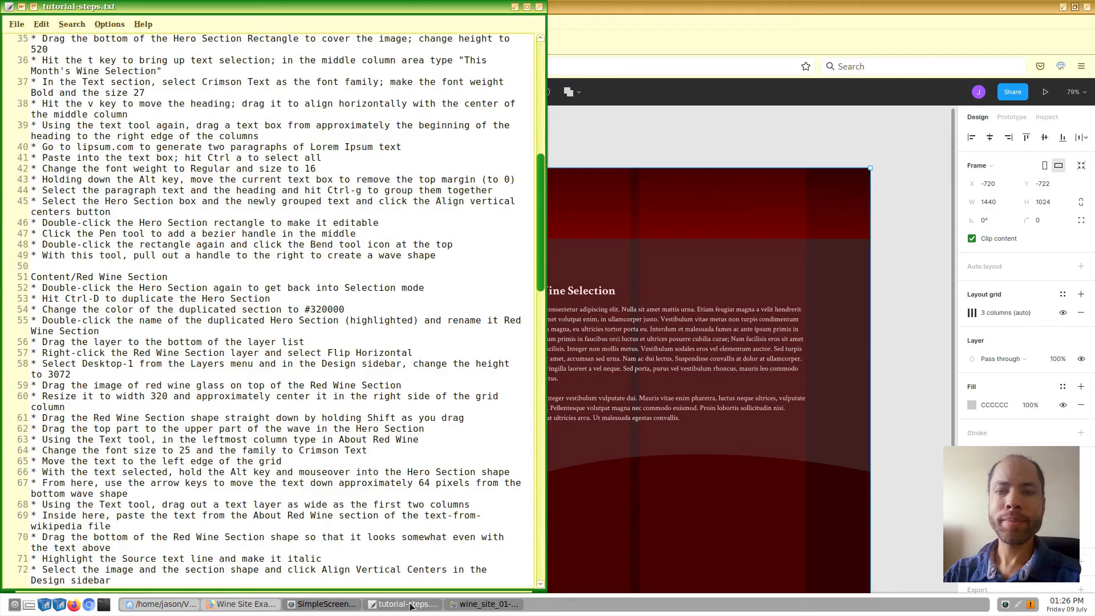
pyautogui.click(409, 605)
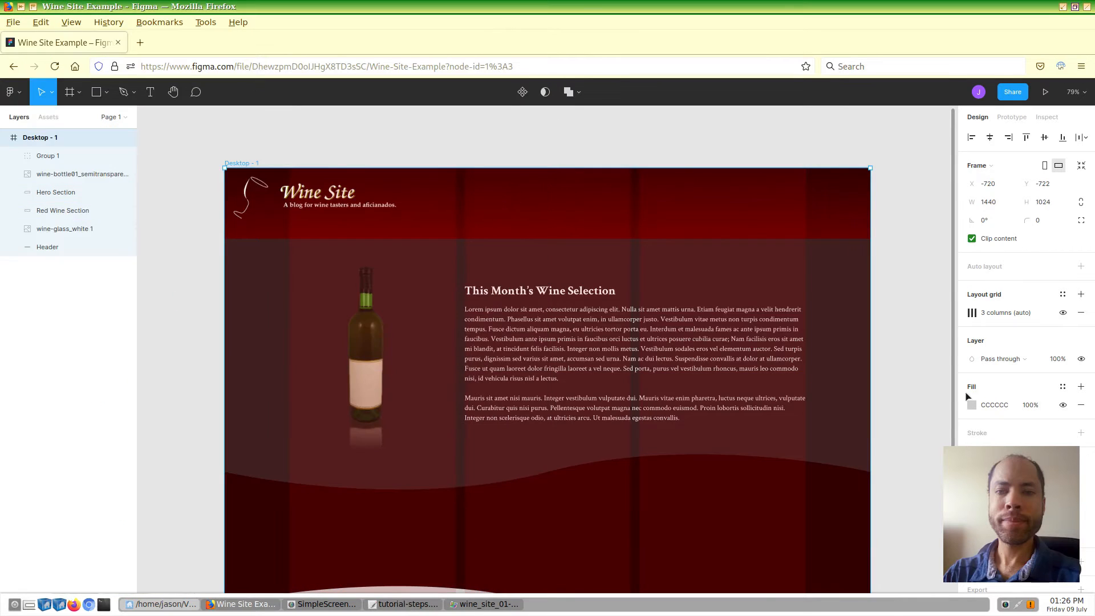
pyautogui.click(1048, 206)
pyautogui.write('3072')
pyautogui.press('Return')
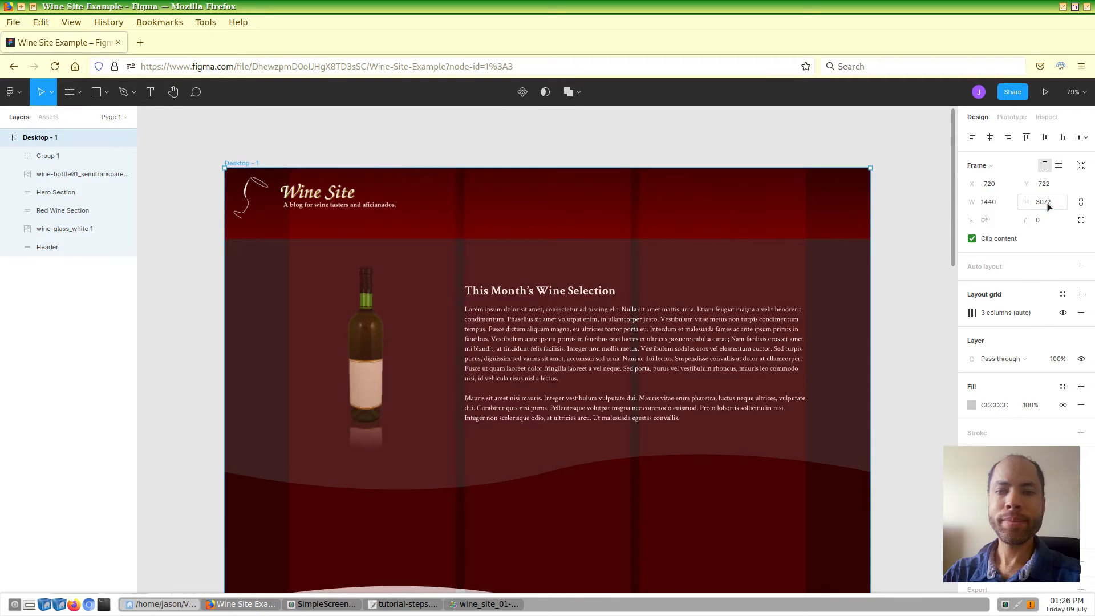
pyautogui.click(899, 273)
# Step: Place the red wine image wine-541922_640.jpg from the images folder onto the Red Wine Section
pyautogui.scroll(-3, 899, 273)
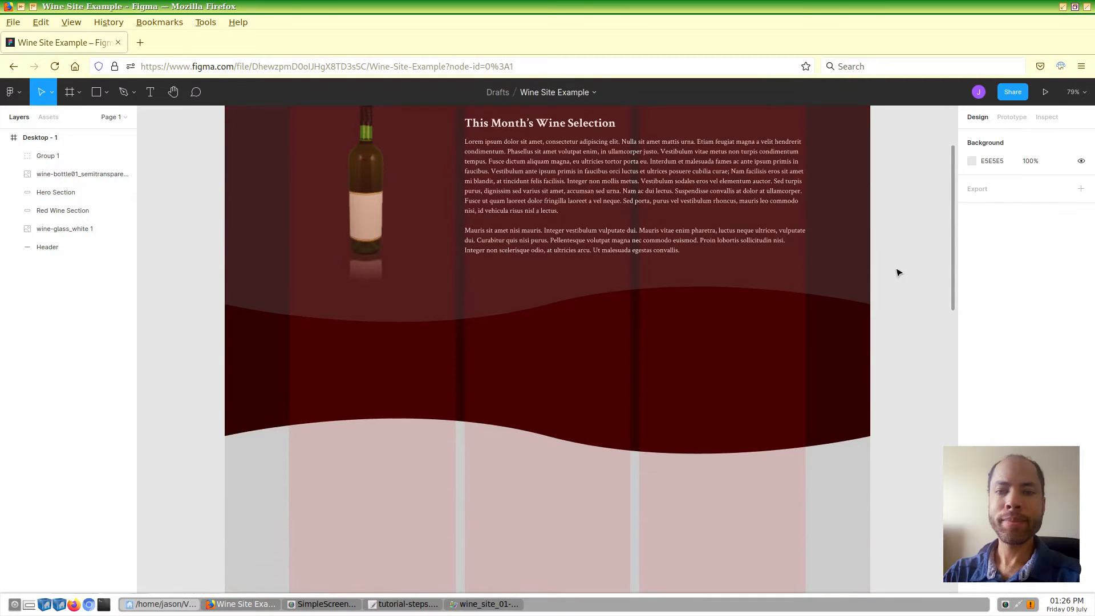
pyautogui.scroll(-5, 899, 273)
pyautogui.scroll(-2, 899, 272)
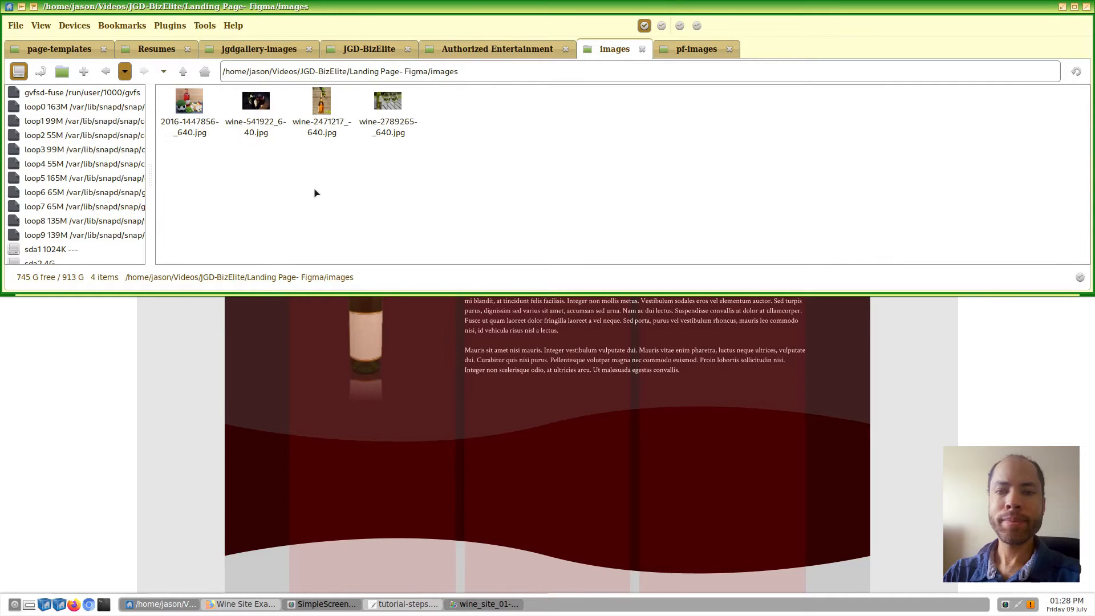
pyautogui.moveTo(255, 102); pyautogui.dragTo(690, 510)
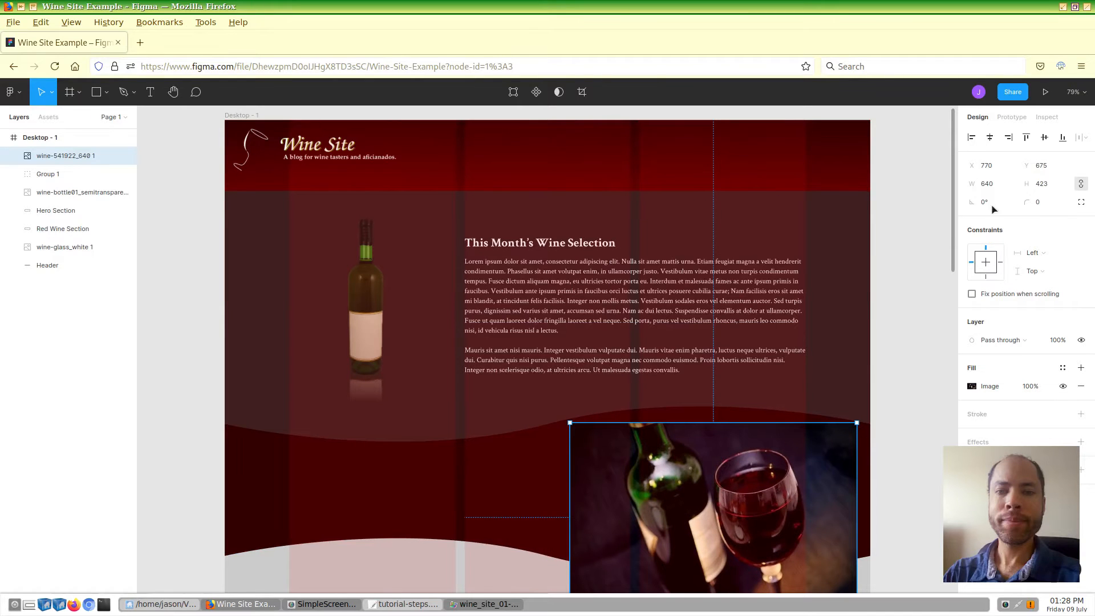
# Step: Set the wine image's width to 320 and move it to X 948, Y 742 in the rightmost grid column
pyautogui.click(990, 186)
pyautogui.write('320')
pyautogui.press('Return')
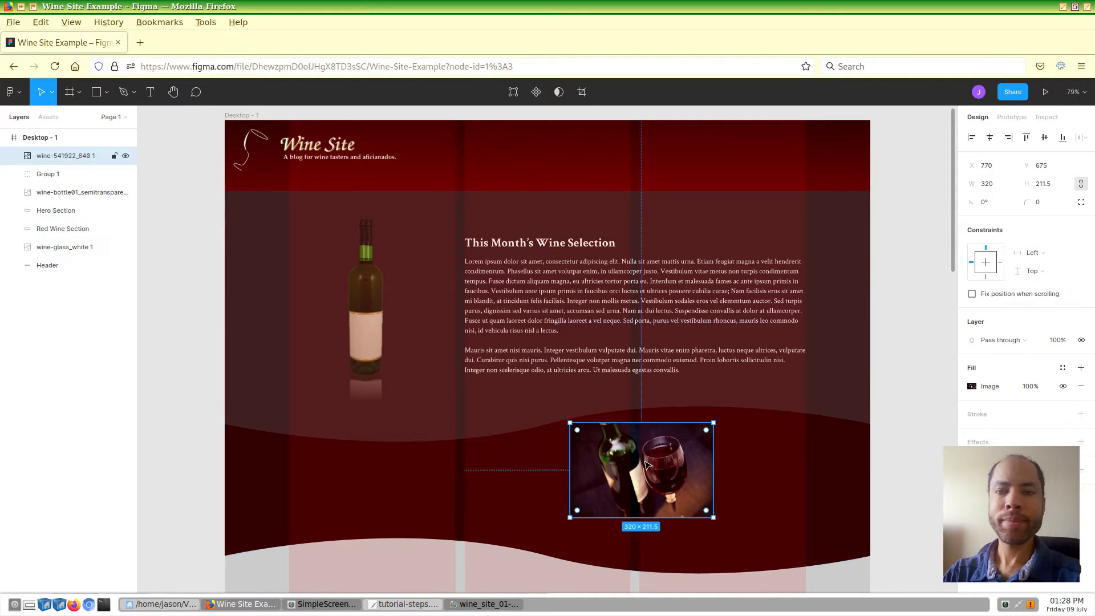
pyautogui.moveTo(651, 460); pyautogui.dragTo(732, 492)
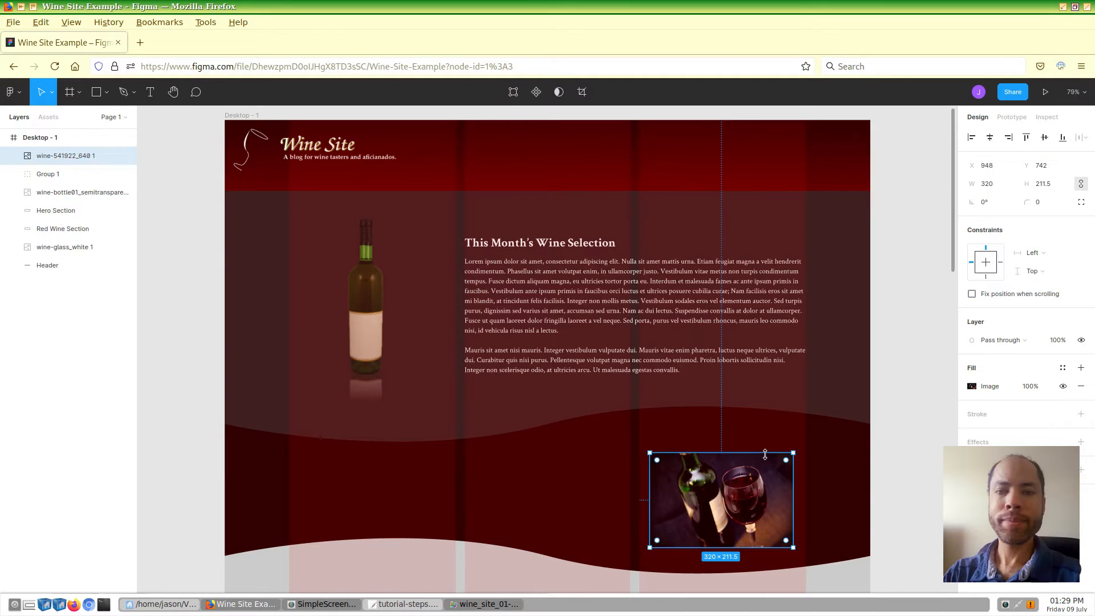
# Step: Move the Red Wine Section shape straight down to Y 637, under the Hero Section's wave
pyautogui.click(583, 465)
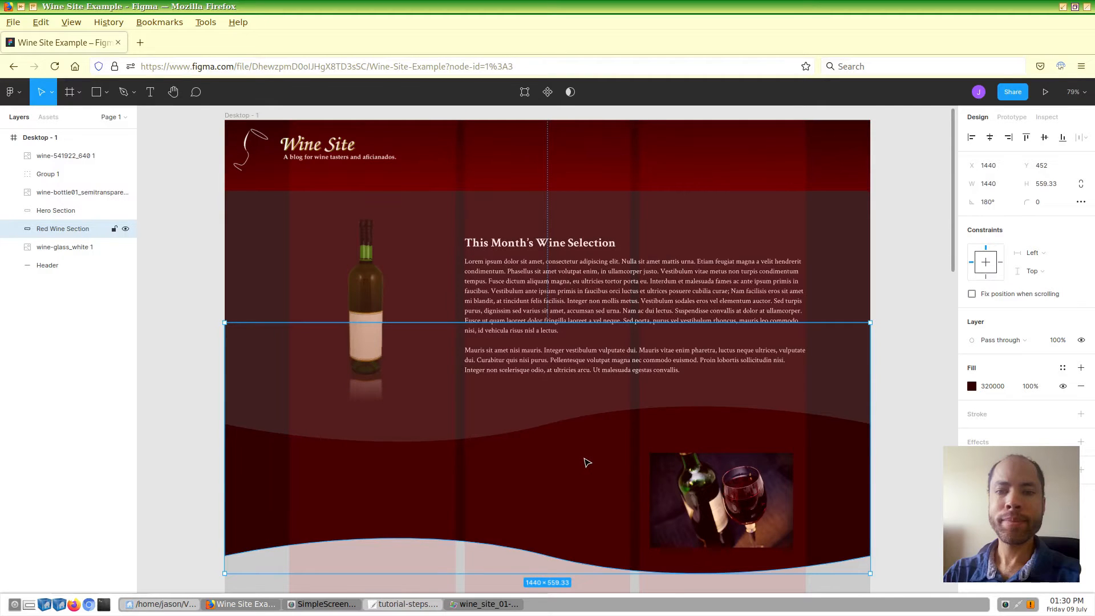
pyautogui.moveTo(587, 462); pyautogui.dragTo(584, 539)
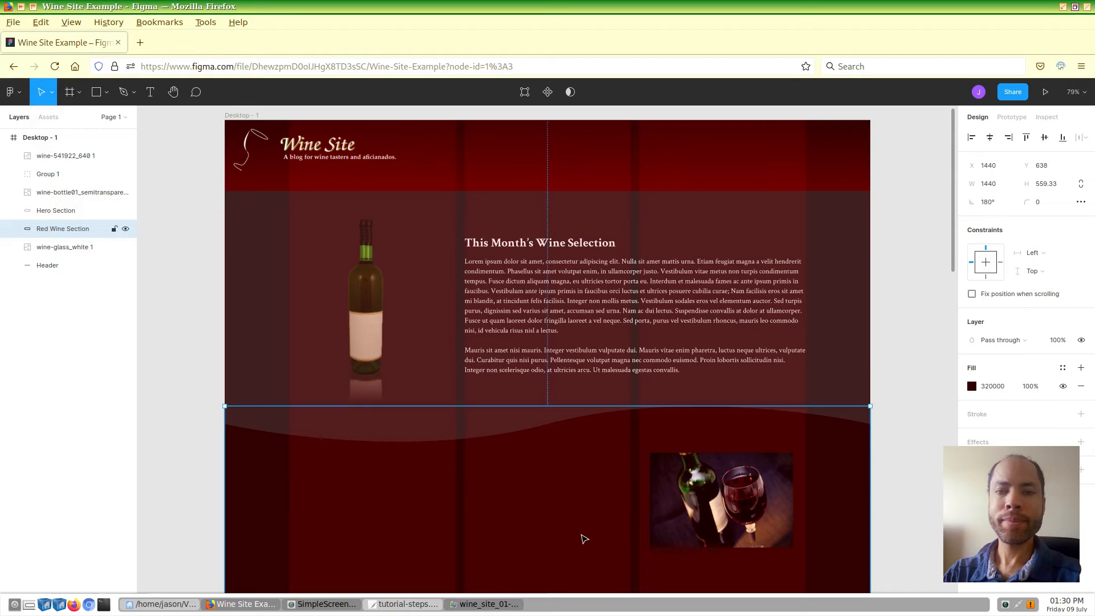
pyautogui.press('Up')
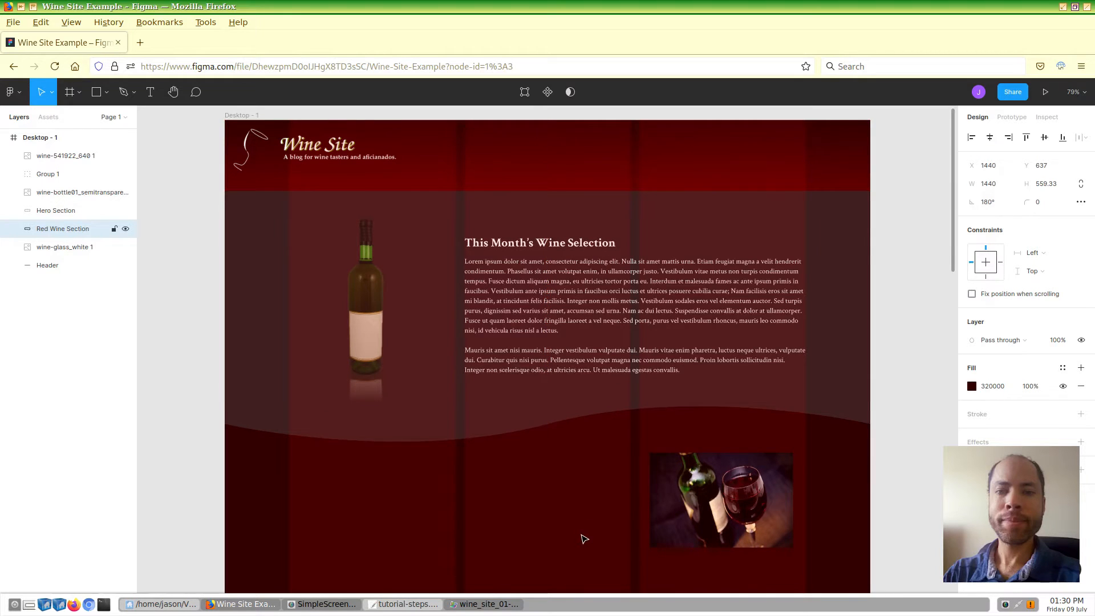
pyautogui.click(917, 392)
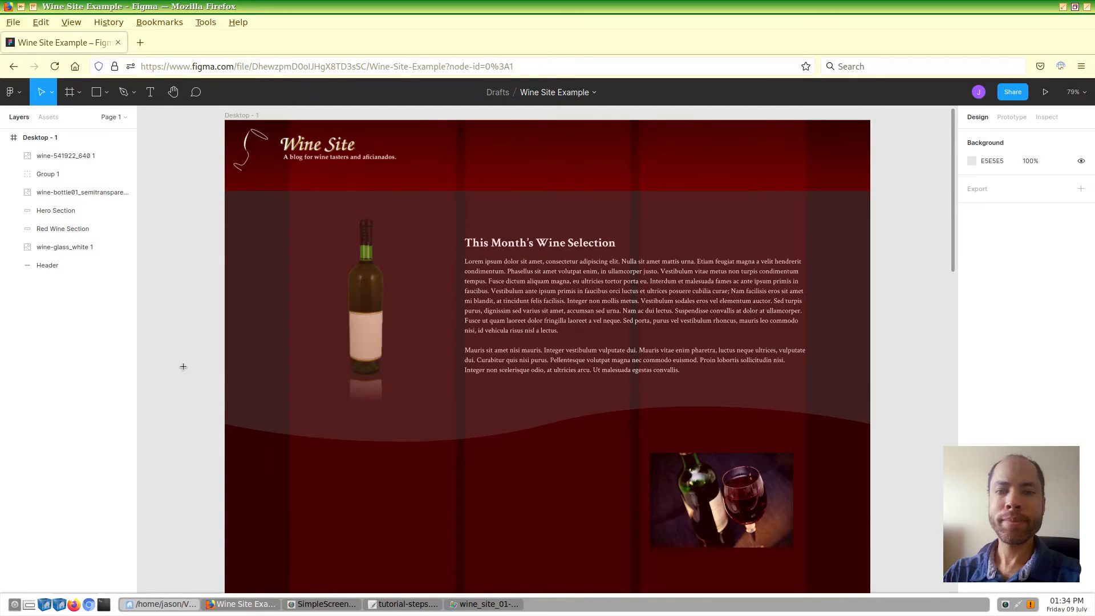
# Step: Add the heading "About Red Wine" in the Red Wine Section's leftmost column and make it Bold
pyautogui.press('t')
pyautogui.click(311, 475)
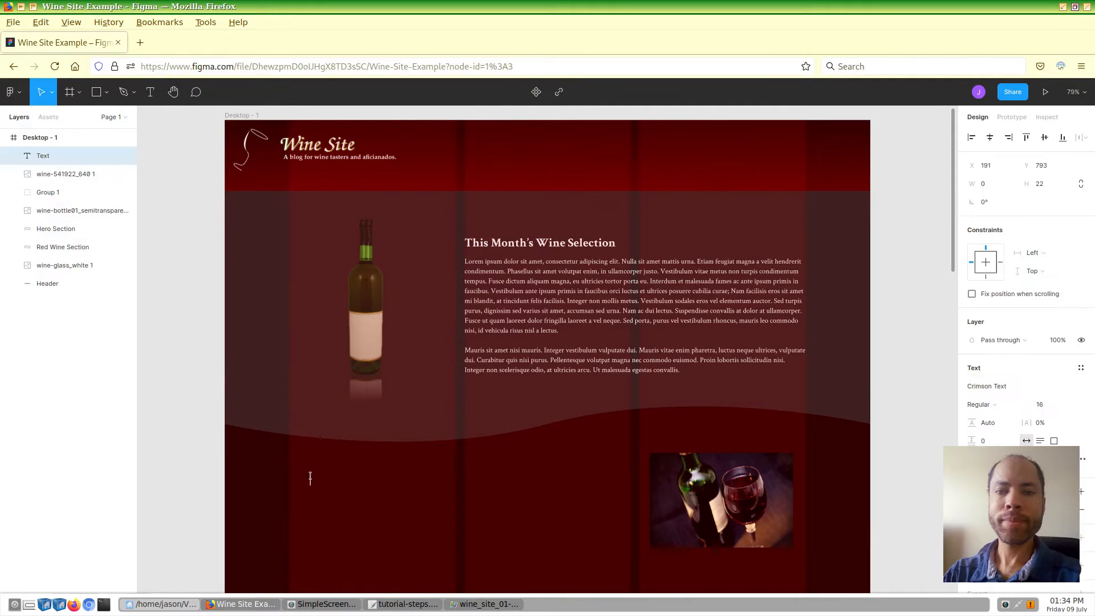
pyautogui.write('About Red Wine')
pyautogui.click(1010, 408)
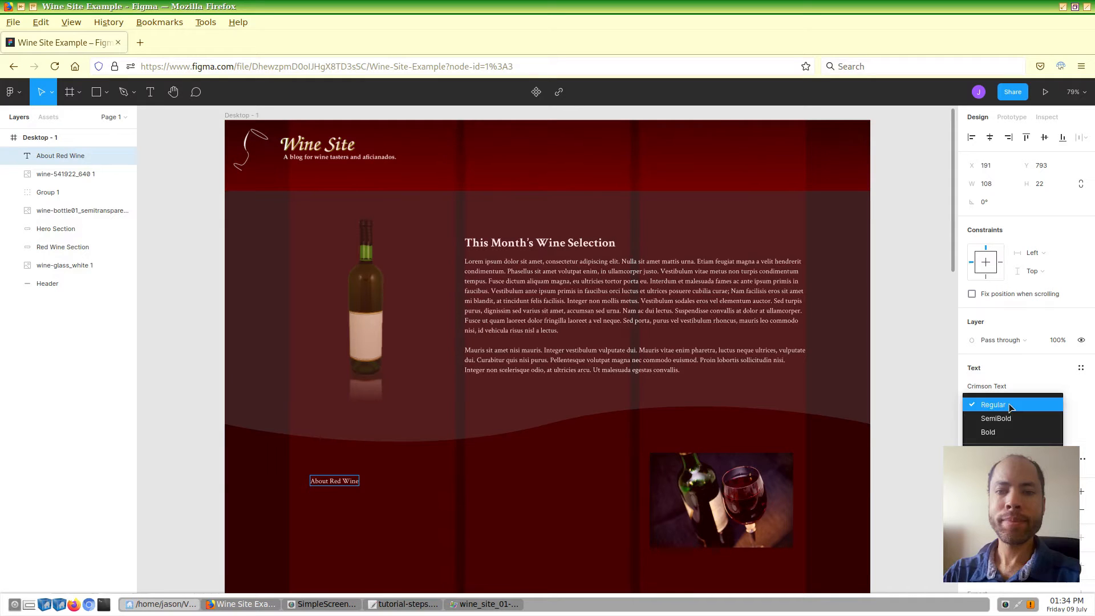
pyautogui.click(997, 434)
# Step: Set the About Red Wine heading's font size to 25 and move it to X 164, Y 742, level with the image's top
pyautogui.click(1042, 407)
pyautogui.write('25')
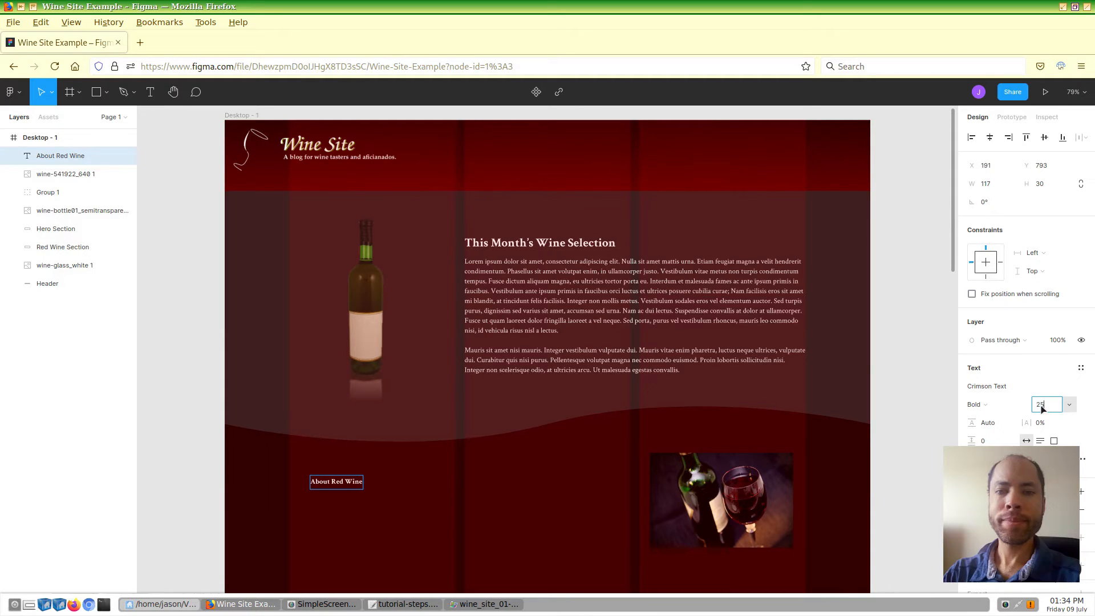
pyautogui.press('Return')
pyautogui.tripleClick(354, 482)
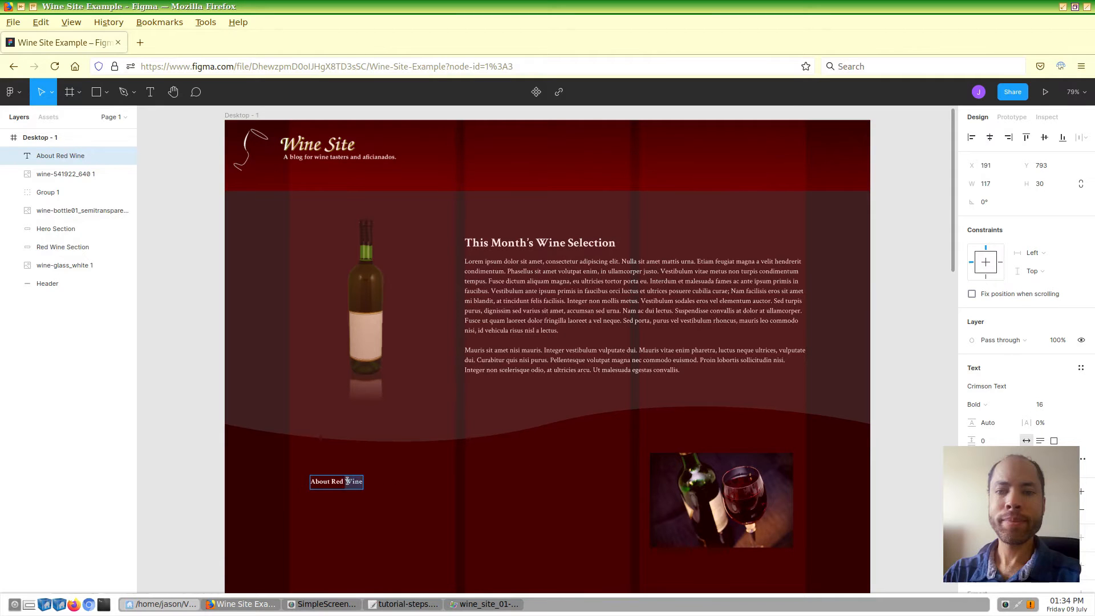
pyautogui.click(1040, 406)
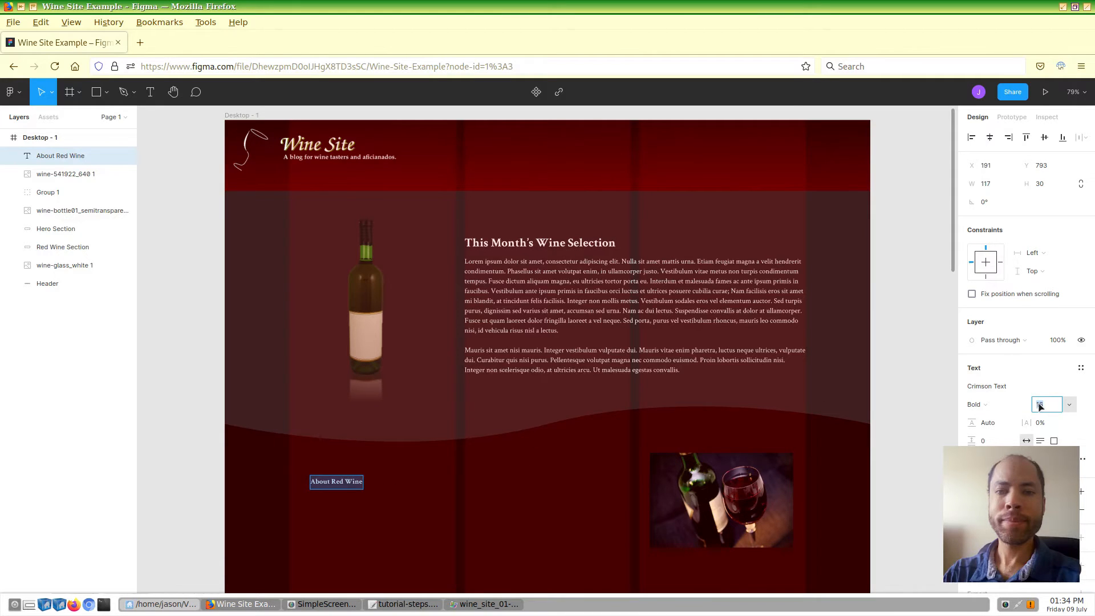
pyautogui.press('Return')
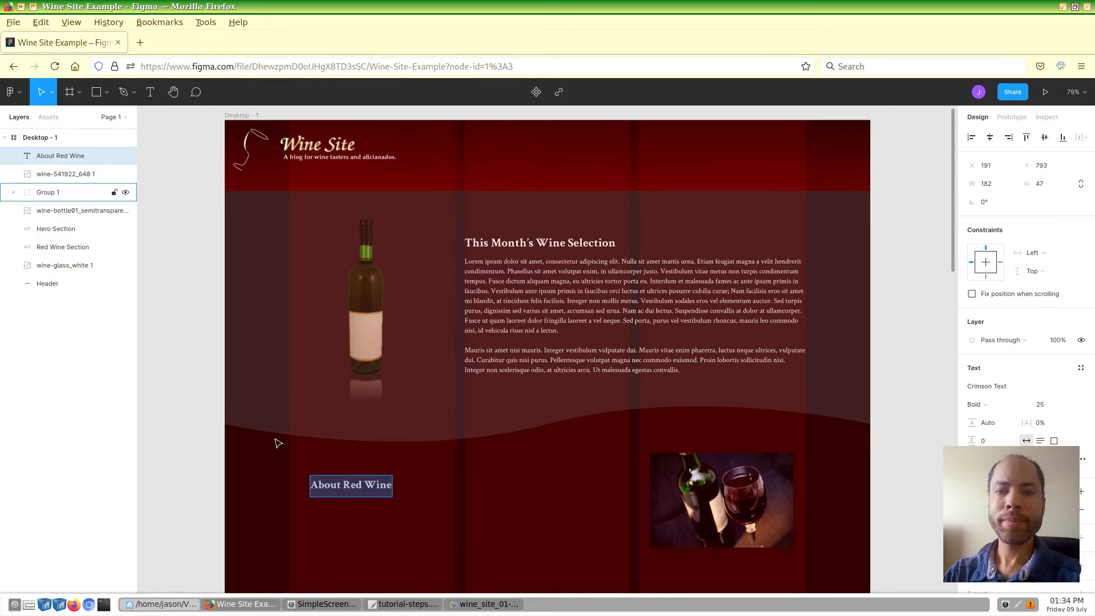
pyautogui.moveTo(342, 491); pyautogui.dragTo(330, 468)
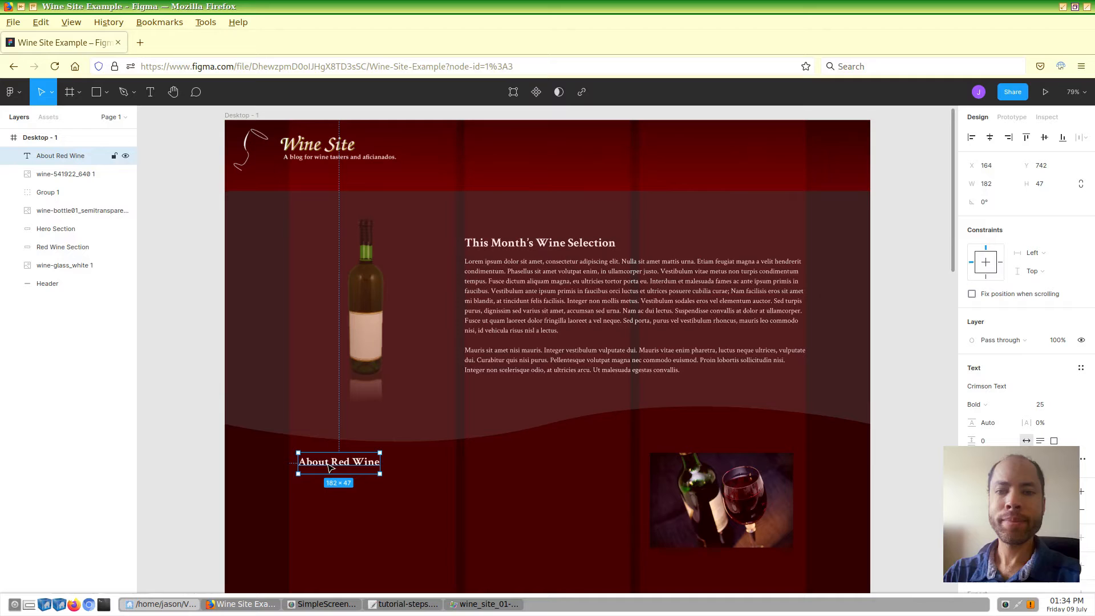
pyautogui.click(201, 362)
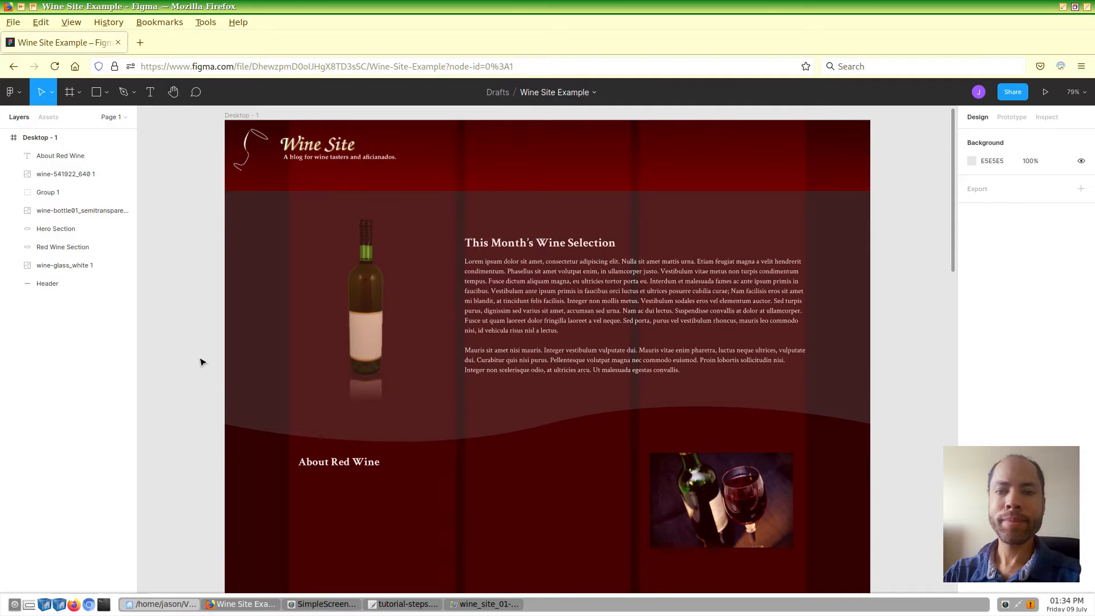
# Step: Draw a text box about 761 × 270 under the About Red Wine heading, spanning the first two grid columns
pyautogui.scroll(-3, 201, 361)
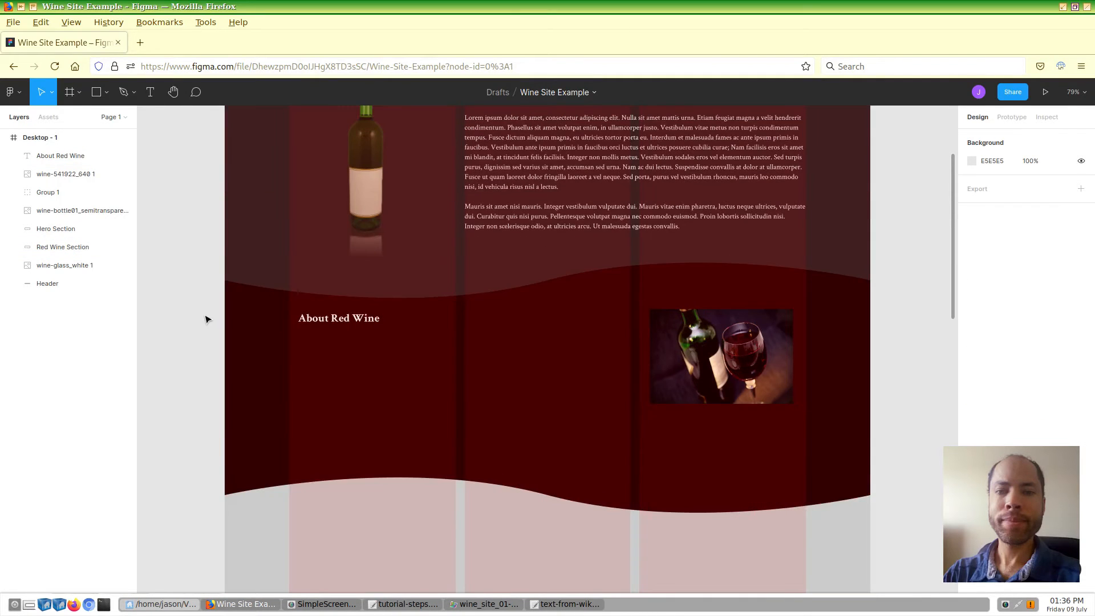
pyautogui.click(150, 93)
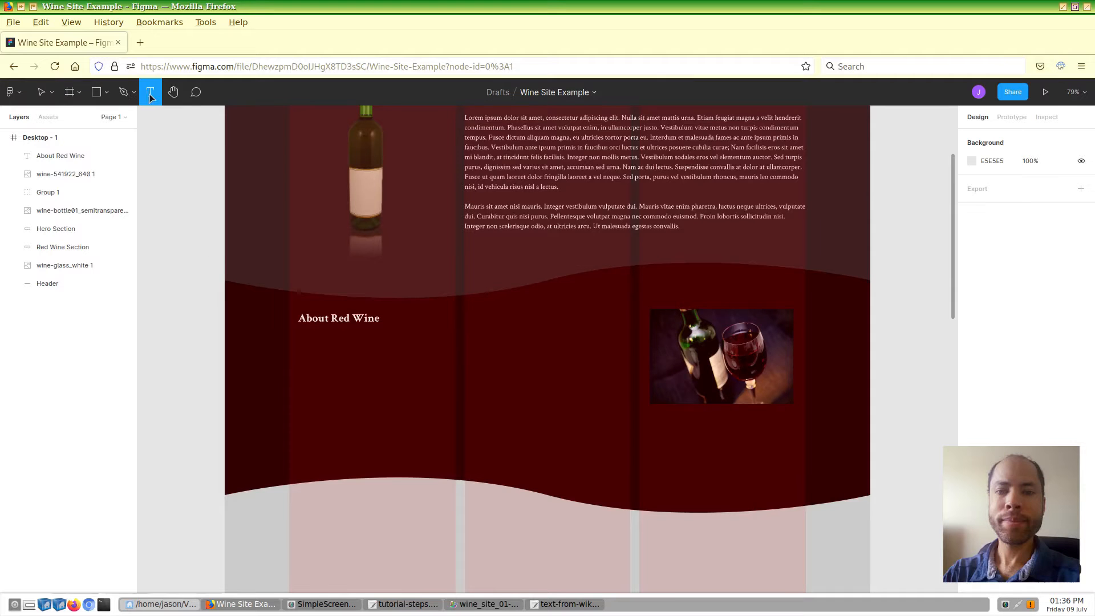
pyautogui.moveTo(290, 329); pyautogui.dragTo(631, 450)
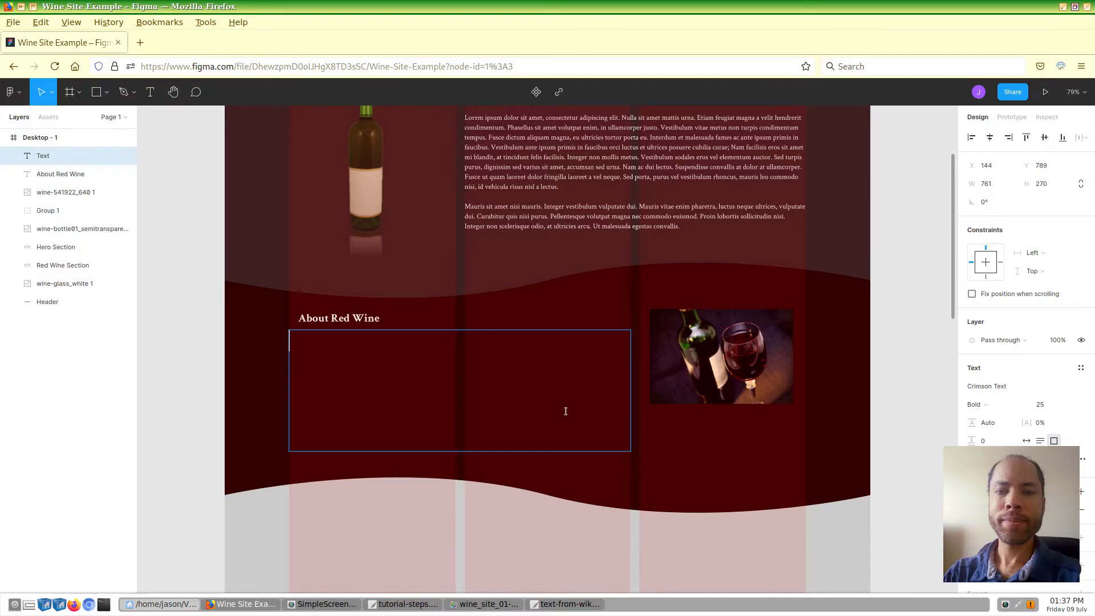
# Step: Copy the About Red Wine paragraphs and Source line from text-from-wikipedia.txt and paste them into the new Figma text box
pyautogui.click(570, 608)
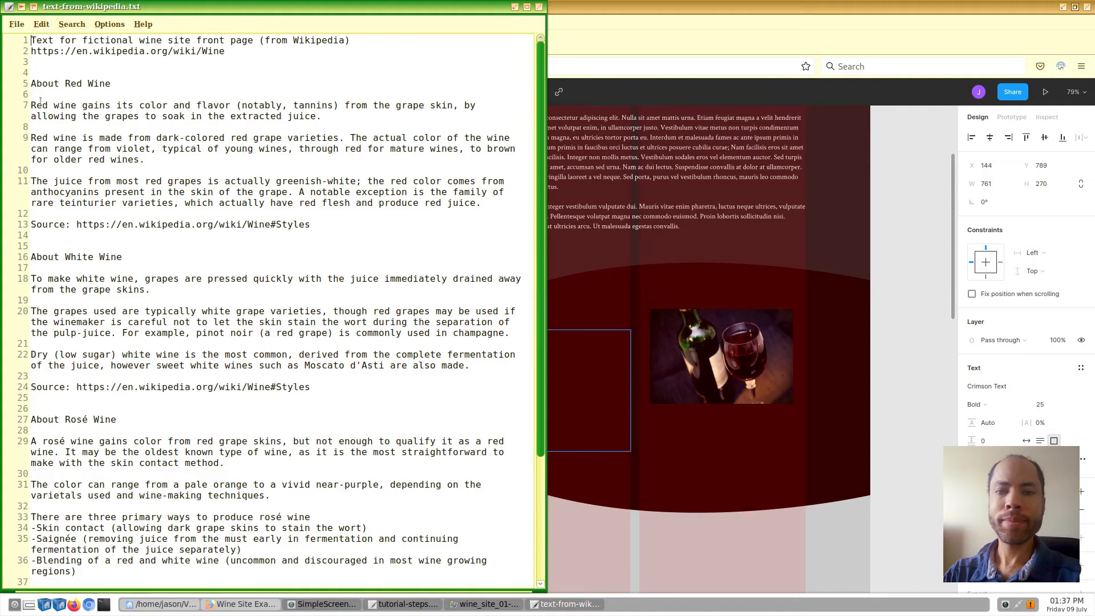
pyautogui.moveTo(31, 105); pyautogui.dragTo(316, 225)
pyautogui.hotkey('ctrl', 'c')
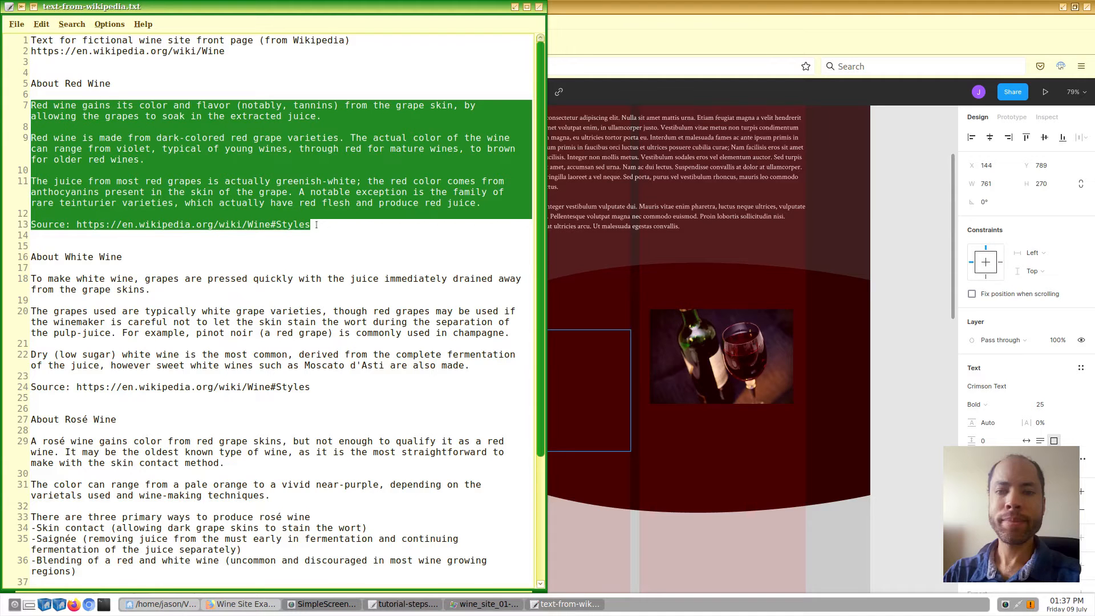
pyautogui.click(589, 382)
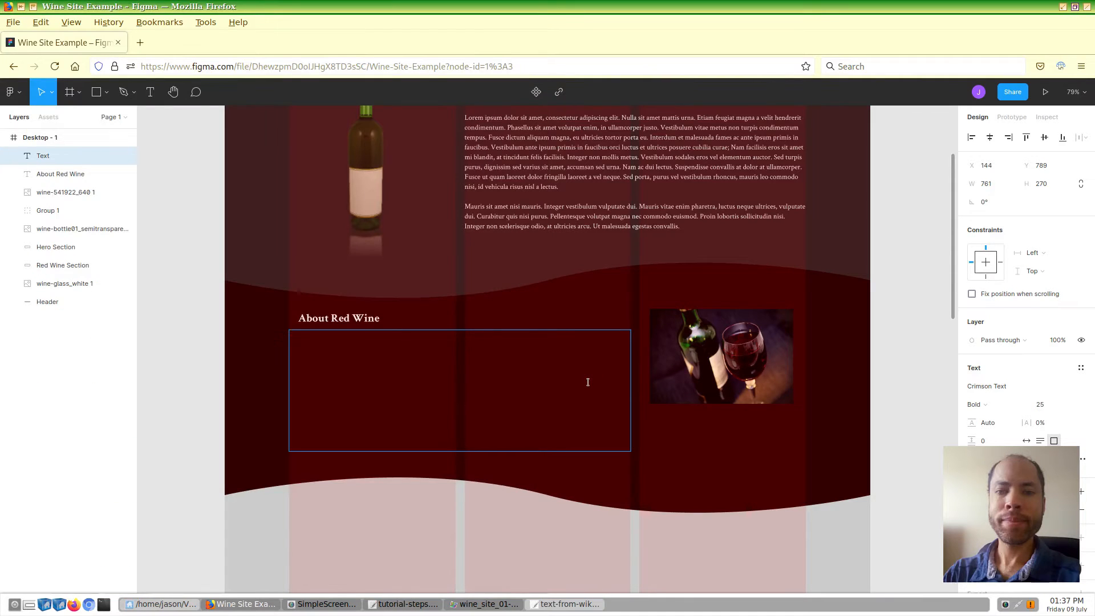
pyautogui.hotkey('ctrl', 'v')
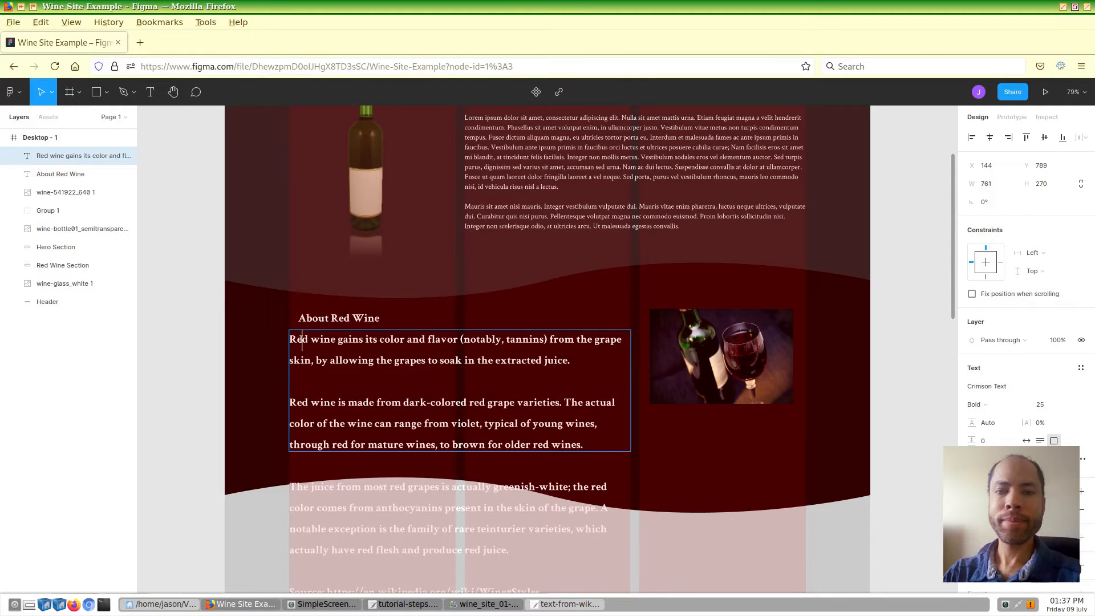
# Step: Set all the pasted text under the About Red Wine heading to Regular weight at font size 16
pyautogui.hotkey('ctrl', 'a')
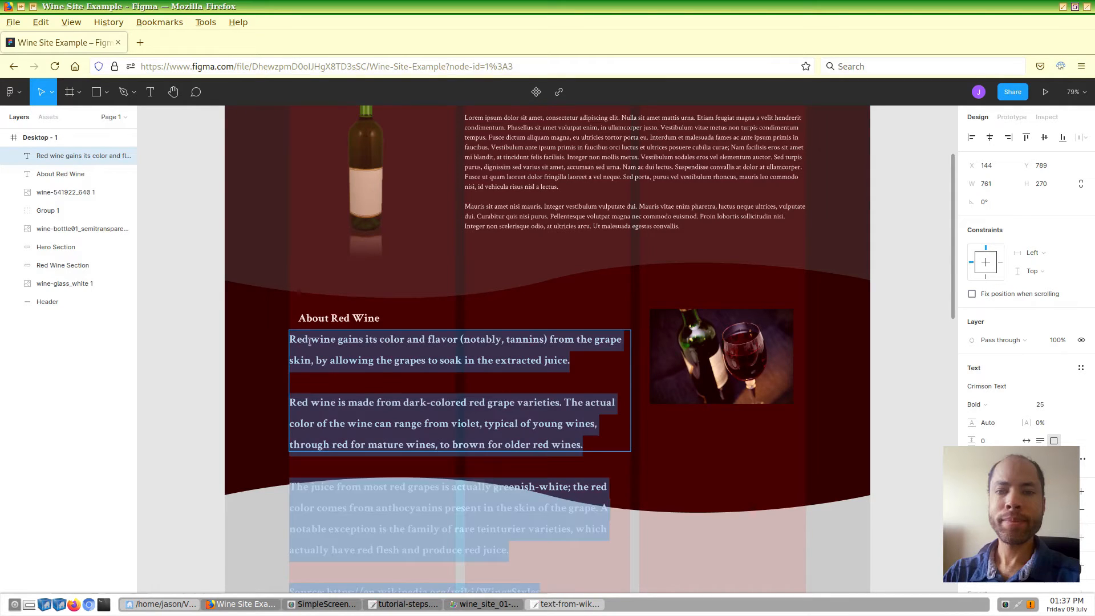
pyautogui.click(990, 405)
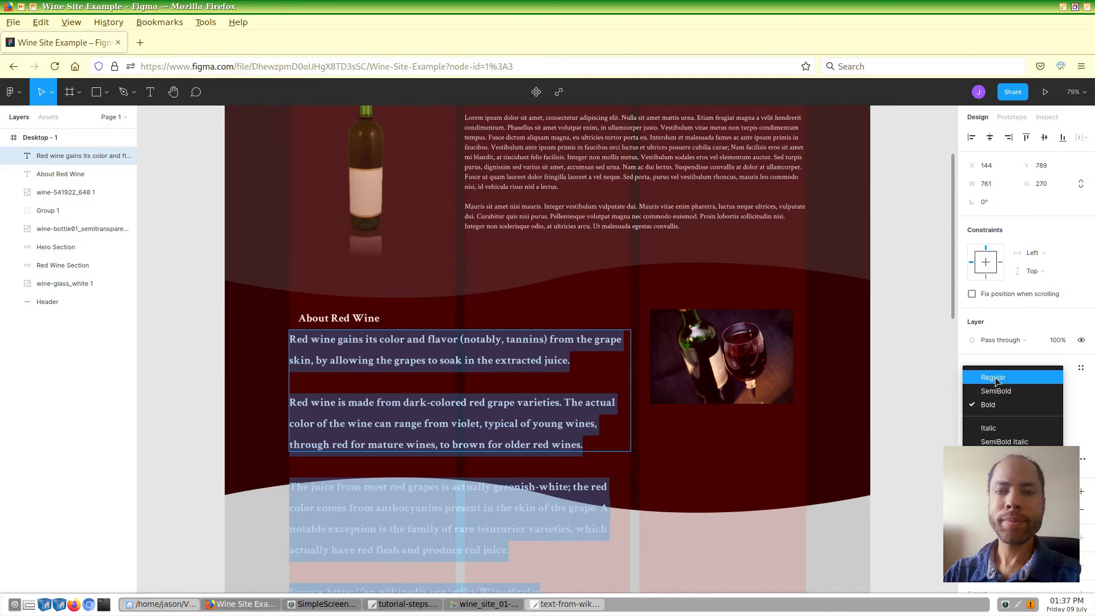
pyautogui.click(996, 377)
pyautogui.click(1046, 405)
pyautogui.write('16')
pyautogui.press('Return')
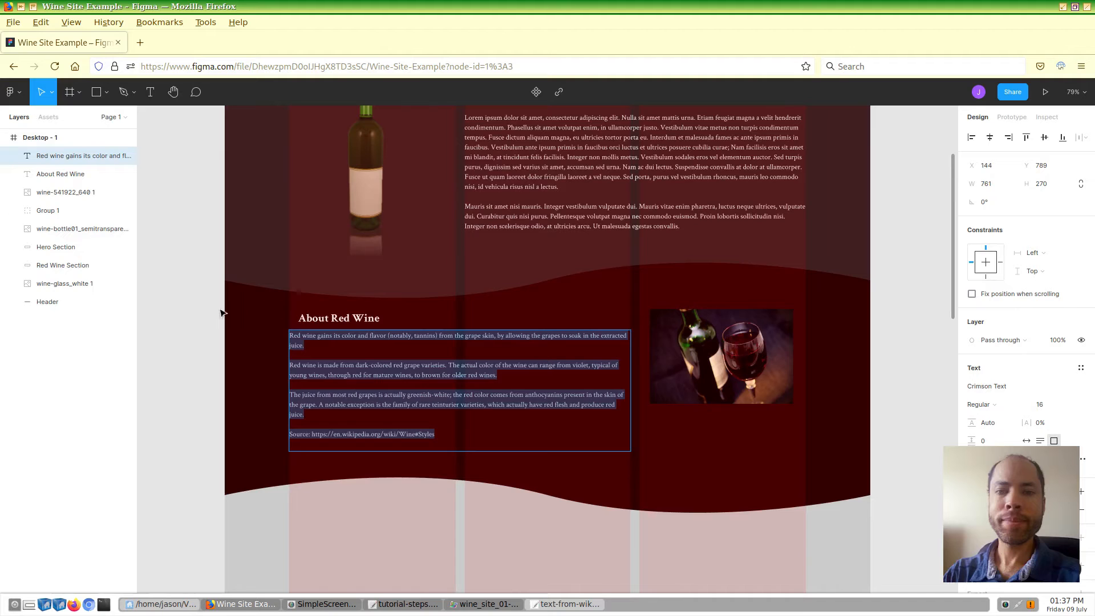
# Step: Move the About Red Wine heading to X 144 so it lines up with the left edge of the paragraph text
pyautogui.click(334, 322)
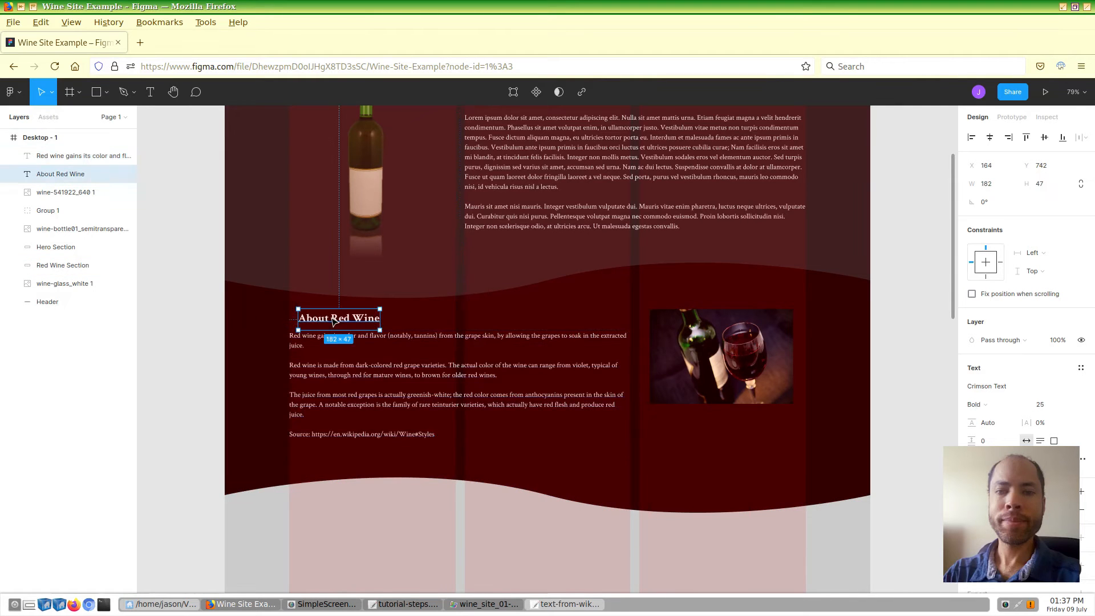
pyautogui.moveTo(355, 321); pyautogui.dragTo(348, 321)
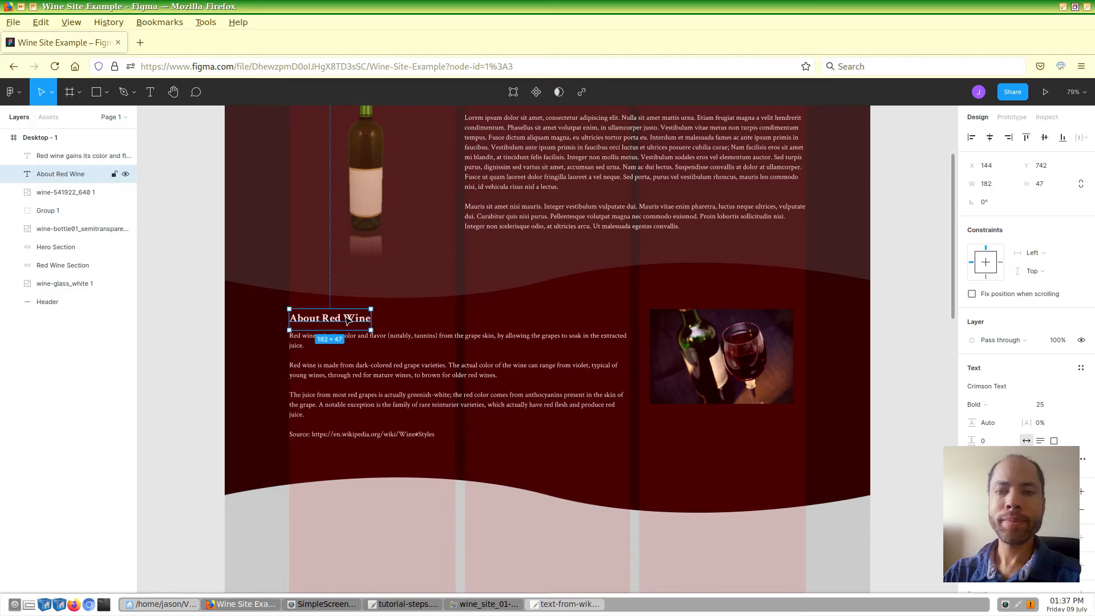
pyautogui.click(181, 341)
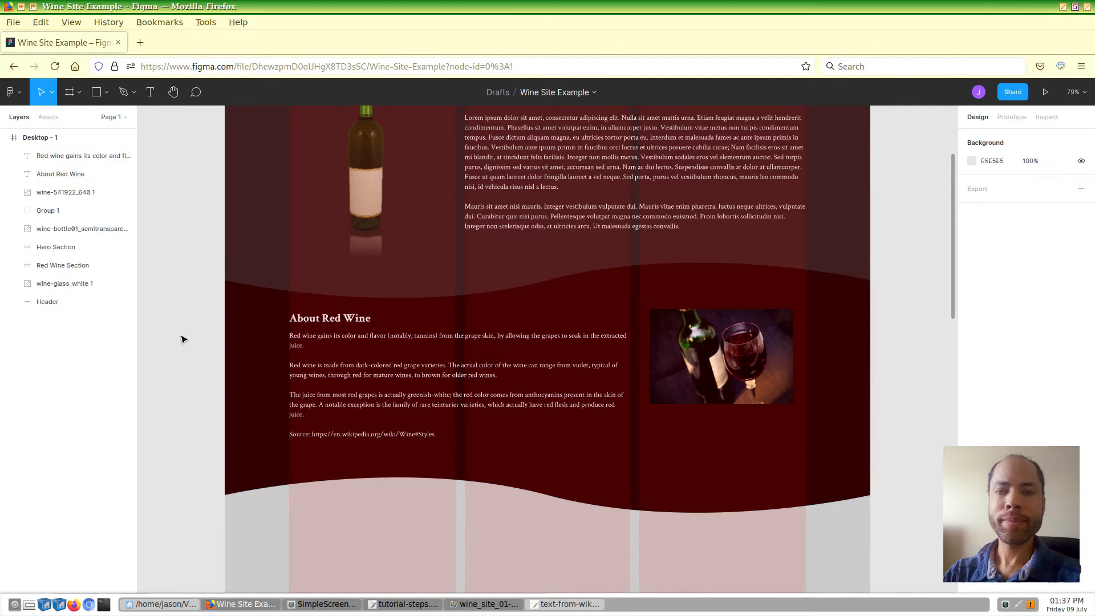
# Step: Shift the paragraph text down to make room and lower the About Red Wine heading to Y 782
pyautogui.click(368, 371)
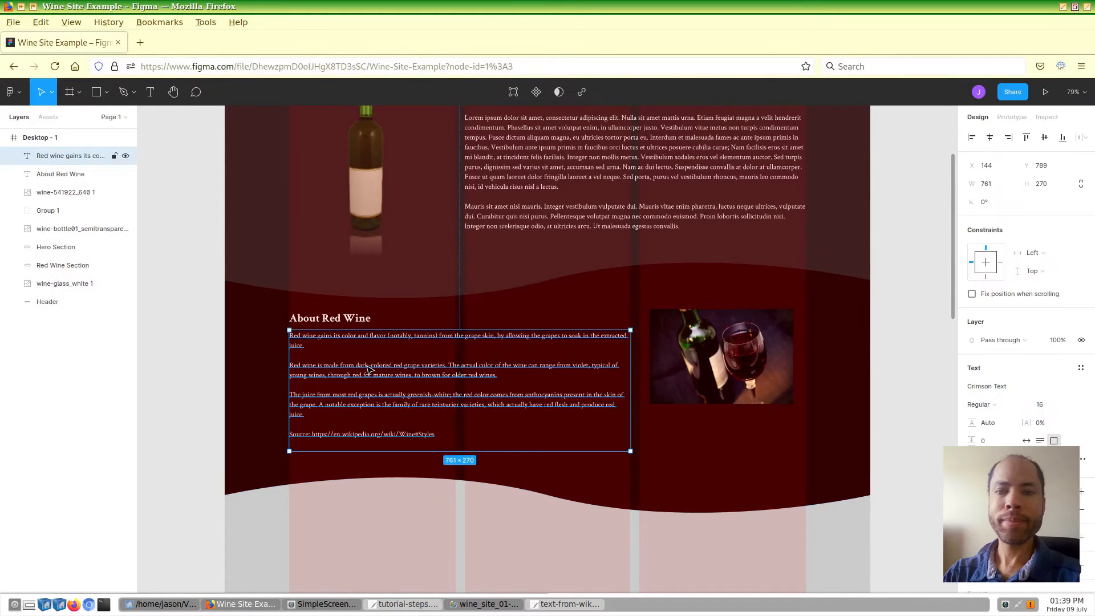
pyautogui.moveTo(368, 371); pyautogui.dragTo(368, 416)
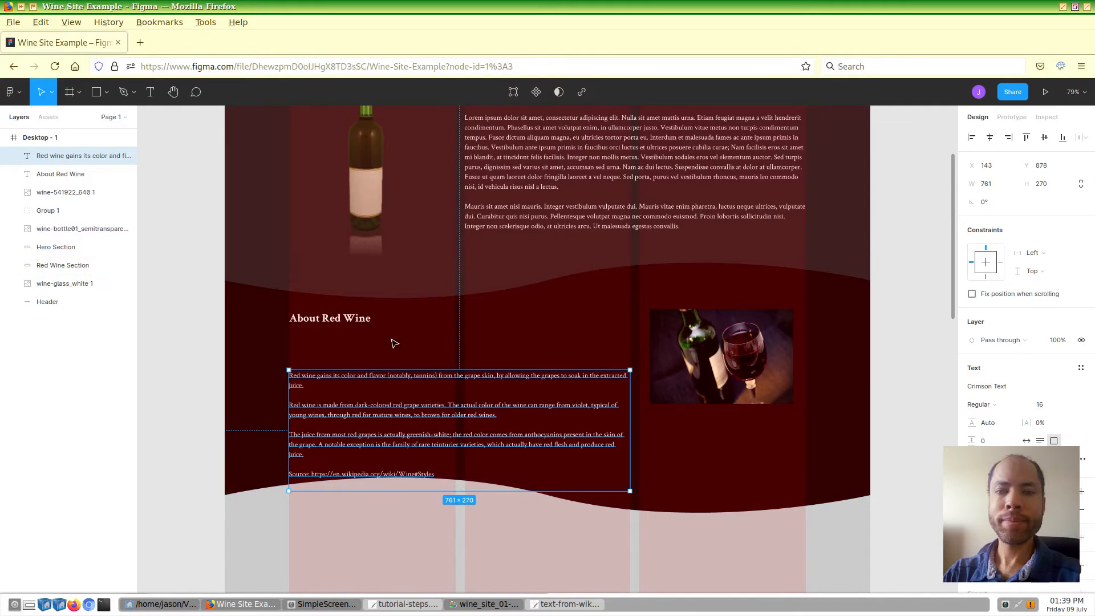
pyautogui.click(340, 323)
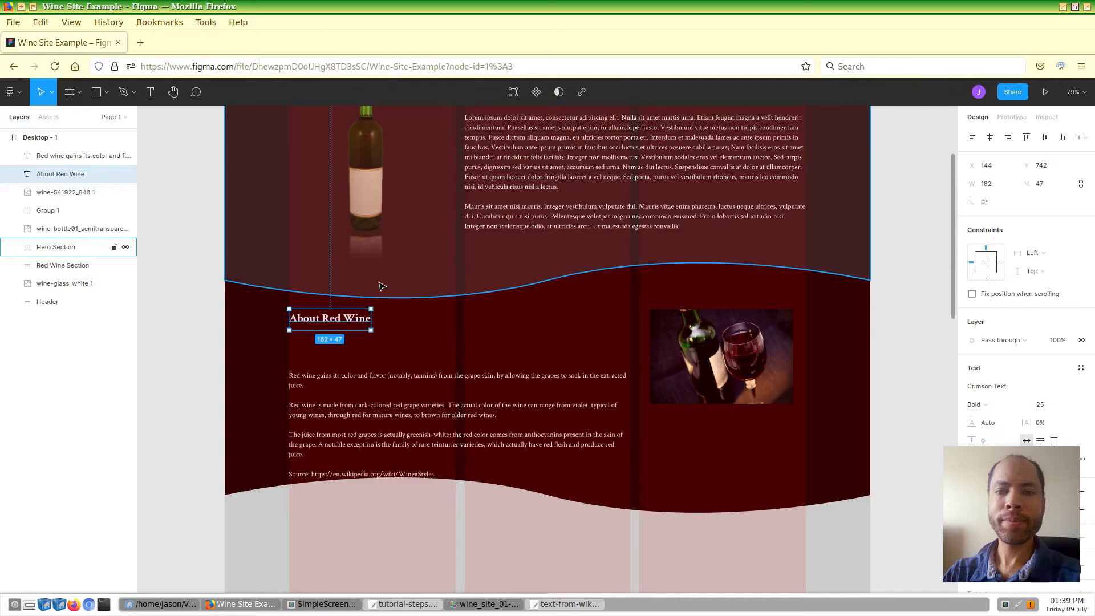
pyautogui.press('alt')
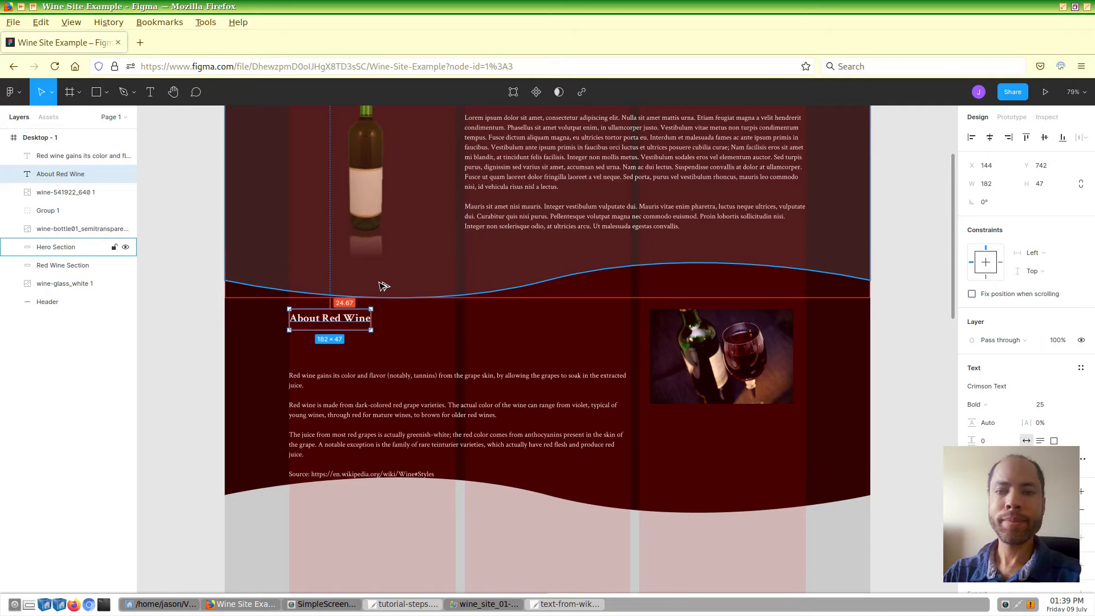
pyautogui.press('Down')
pyautogui.press('Down')
pyautogui.press('Down')
pyautogui.press('Down')
pyautogui.press('Down')
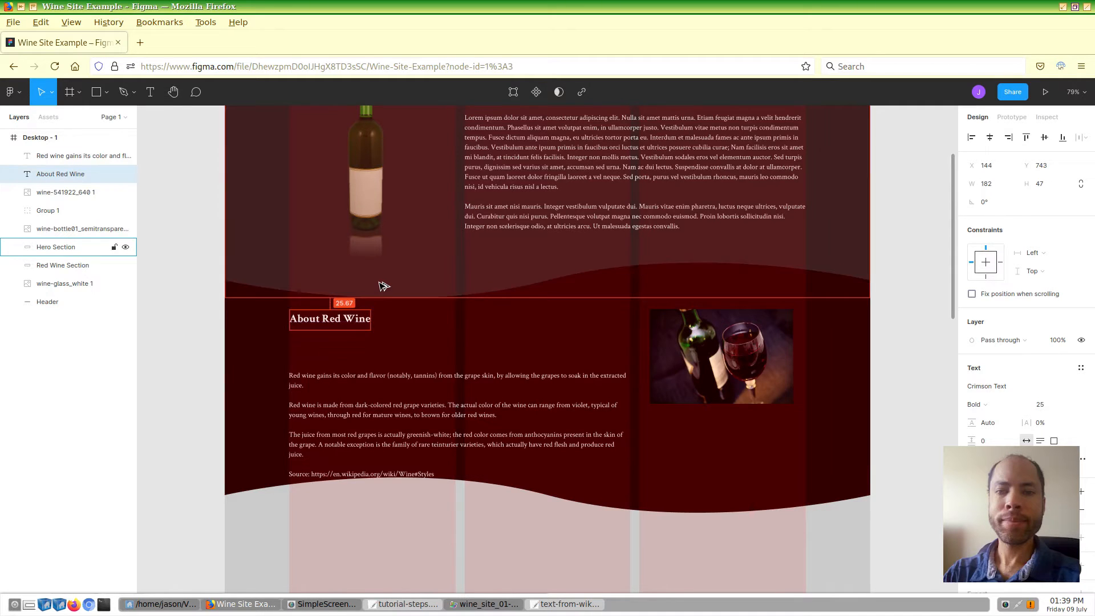
pyautogui.press('Down')
pyautogui.press('Down')
pyautogui.press('Down')
pyautogui.press('Down')
pyautogui.press('Down')
pyautogui.press('Down')
pyautogui.press('Down')
pyautogui.press('Down')
pyautogui.press('Down')
pyautogui.press('Down')
pyautogui.press('Down')
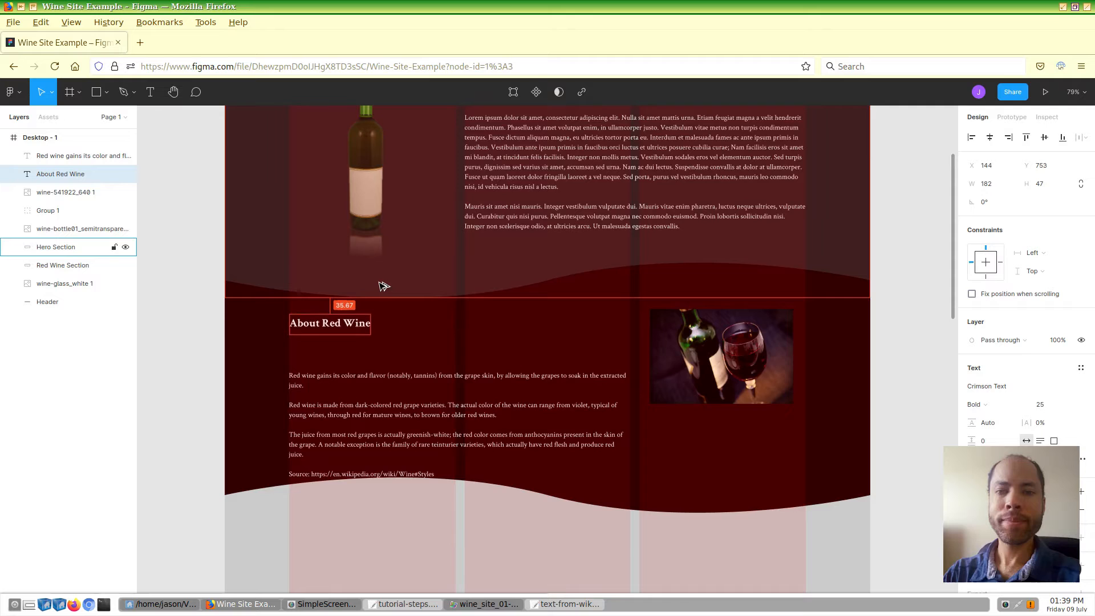
pyautogui.press('Down')
pyautogui.press('Down')
pyautogui.press('Down')
pyautogui.press('Down')
pyautogui.press('Down')
pyautogui.press('Down')
pyautogui.press('Down')
pyautogui.press('Down')
pyautogui.press('Down')
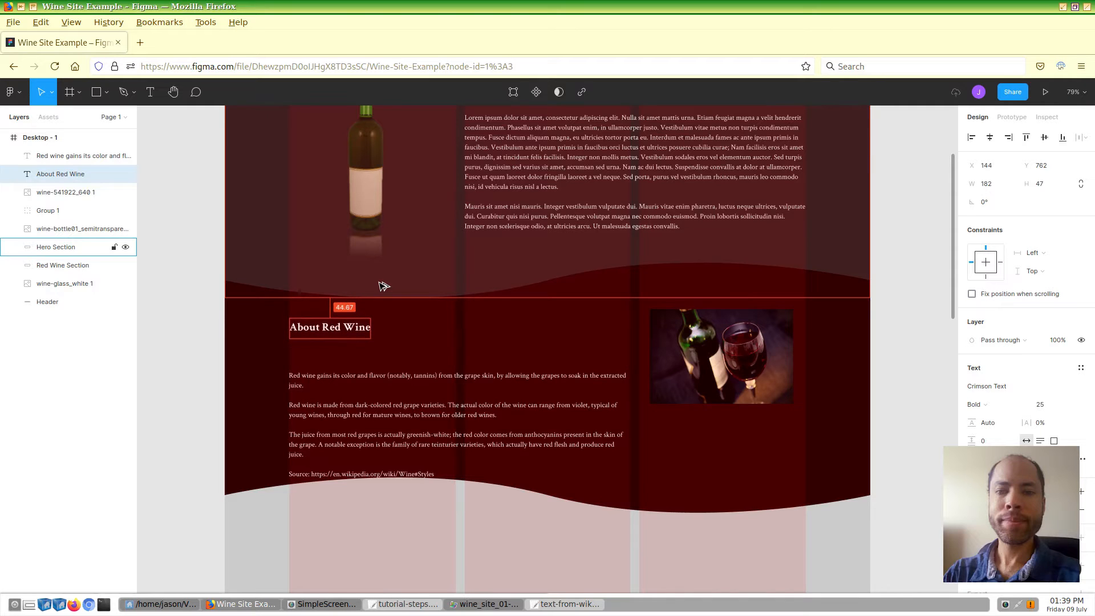
pyautogui.press('Down')
pyautogui.press('Down')
pyautogui.press('Down')
pyautogui.press('Down')
pyautogui.press('Down')
pyautogui.press('Down')
pyautogui.press('Down')
pyautogui.press('Down')
pyautogui.press('Down')
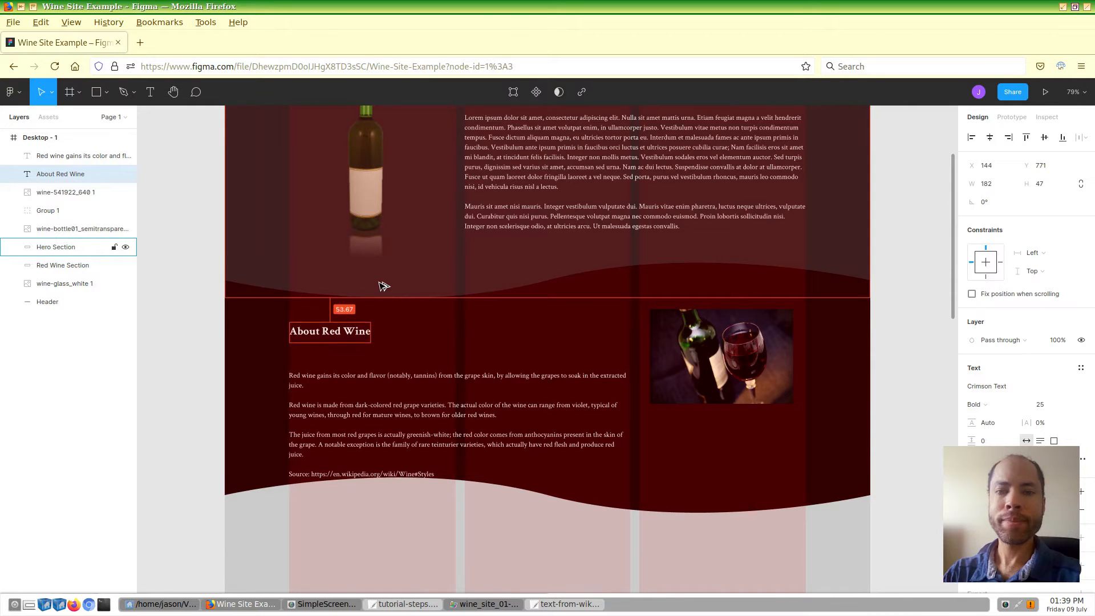
pyautogui.press('Down')
pyautogui.press('Down')
pyautogui.press('Down')
pyautogui.press('Down')
pyautogui.press('Down')
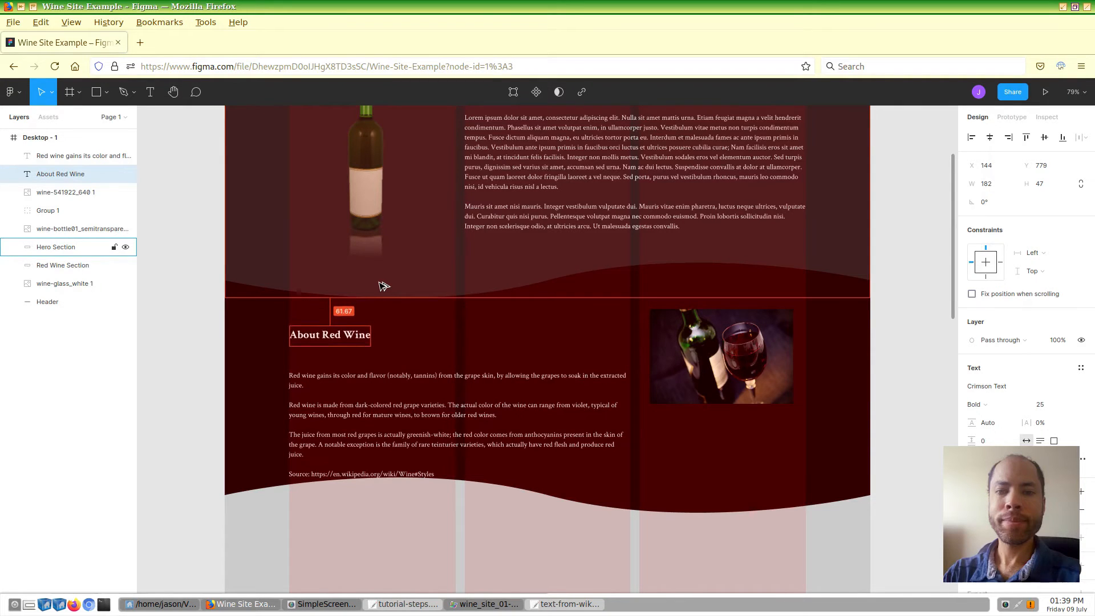
pyautogui.press('Down')
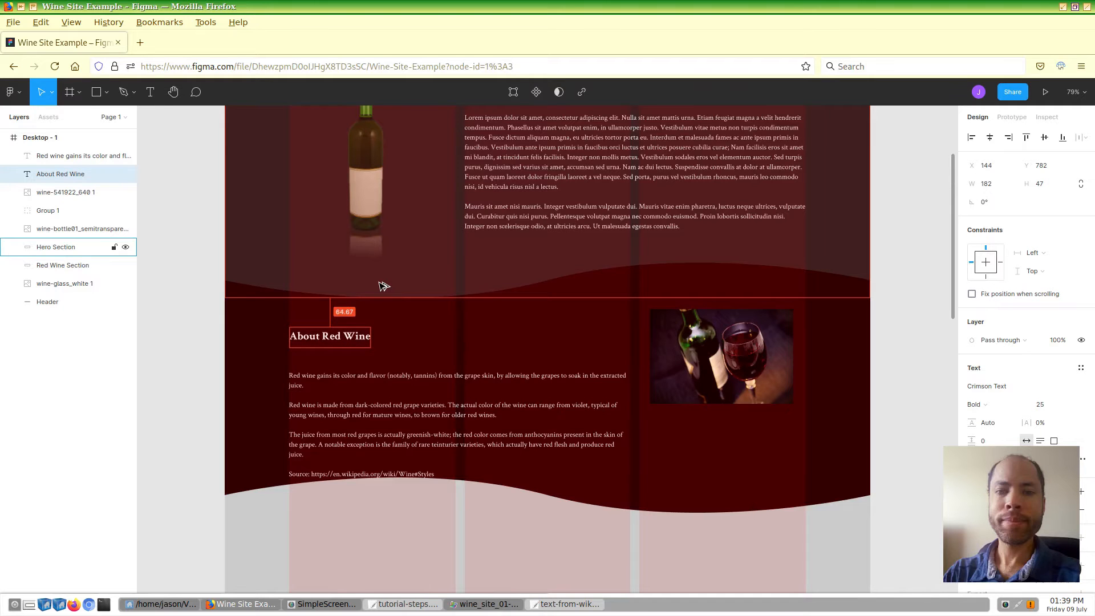
# Step: Move the paragraph text back up to X 144, Y 829, directly under the About Red Wine heading
pyautogui.click(367, 383)
pyautogui.moveTo(353, 410); pyautogui.dragTo(355, 388)
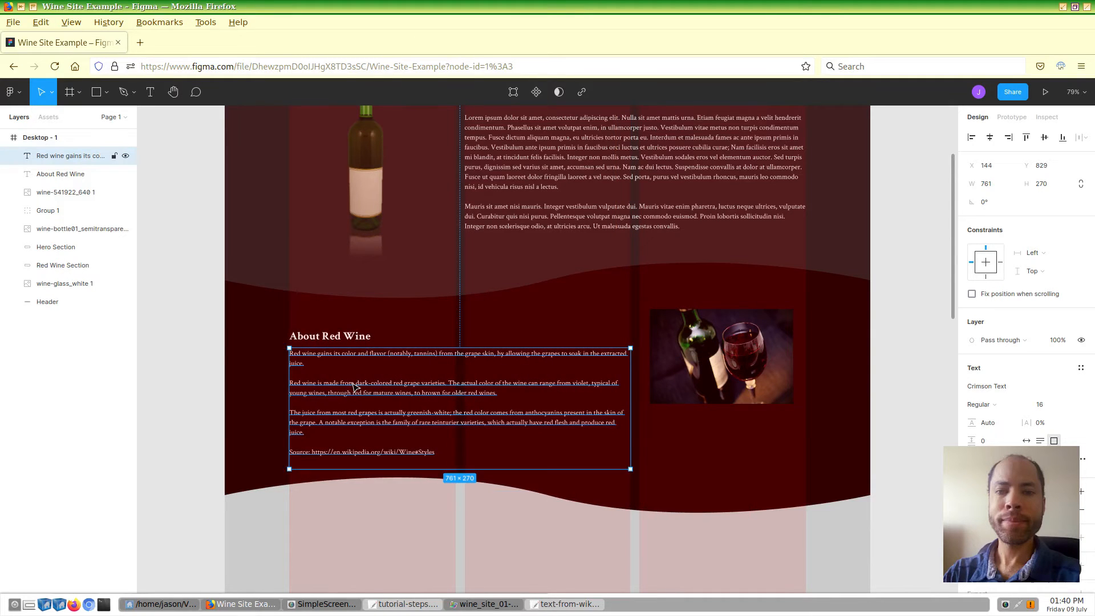
pyautogui.click(174, 388)
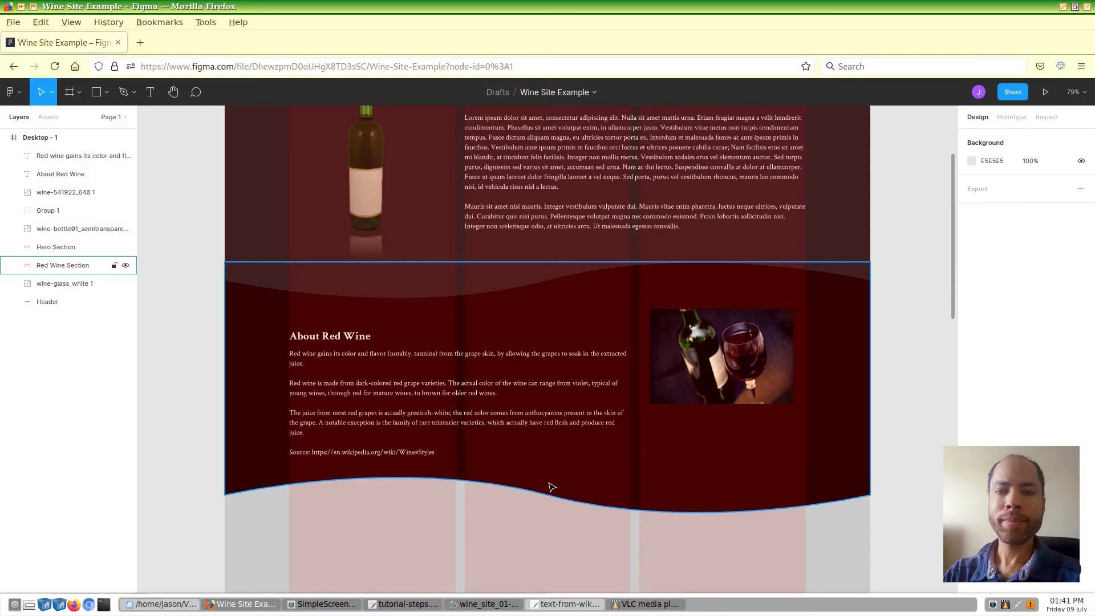
# Step: Stretch the Red Wine Section's wavy lower edge downward until the shape is 598 high
pyautogui.click(552, 487)
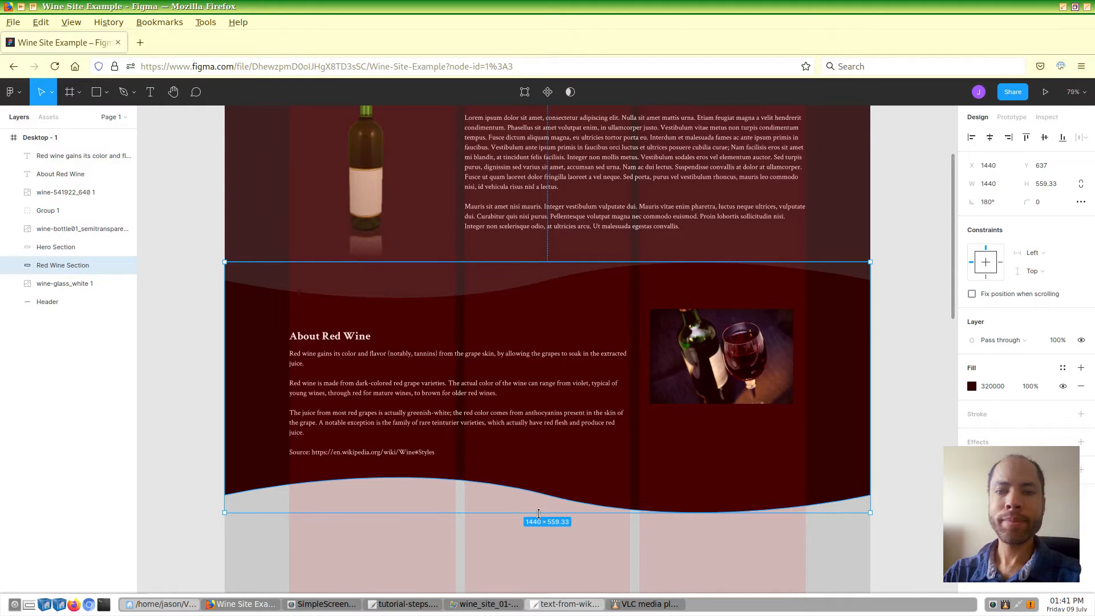
pyautogui.moveTo(538, 513); pyautogui.dragTo(537, 530)
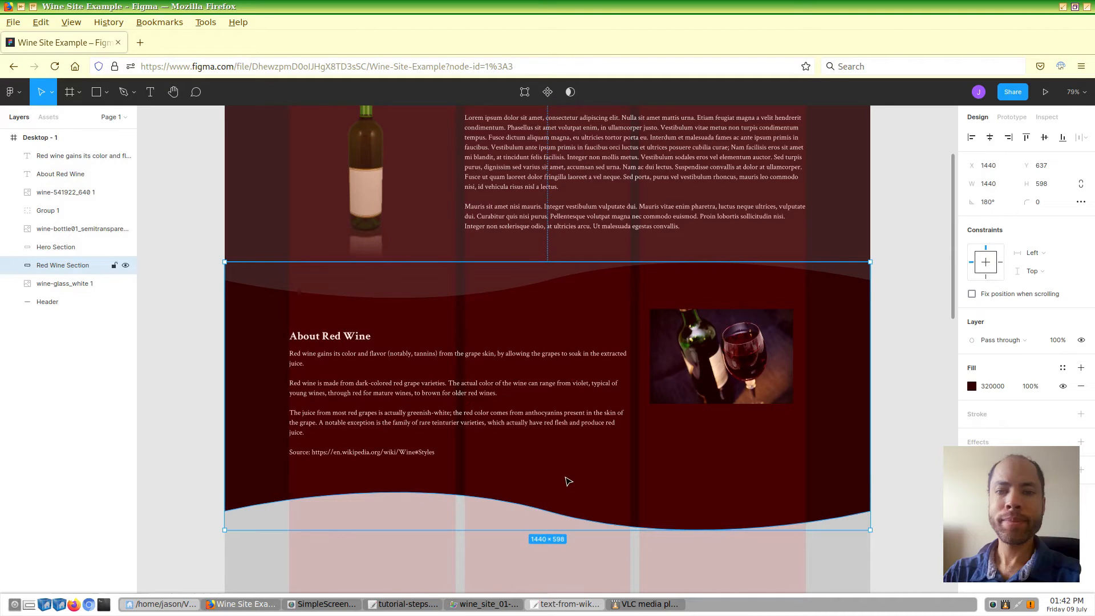
pyautogui.click(898, 367)
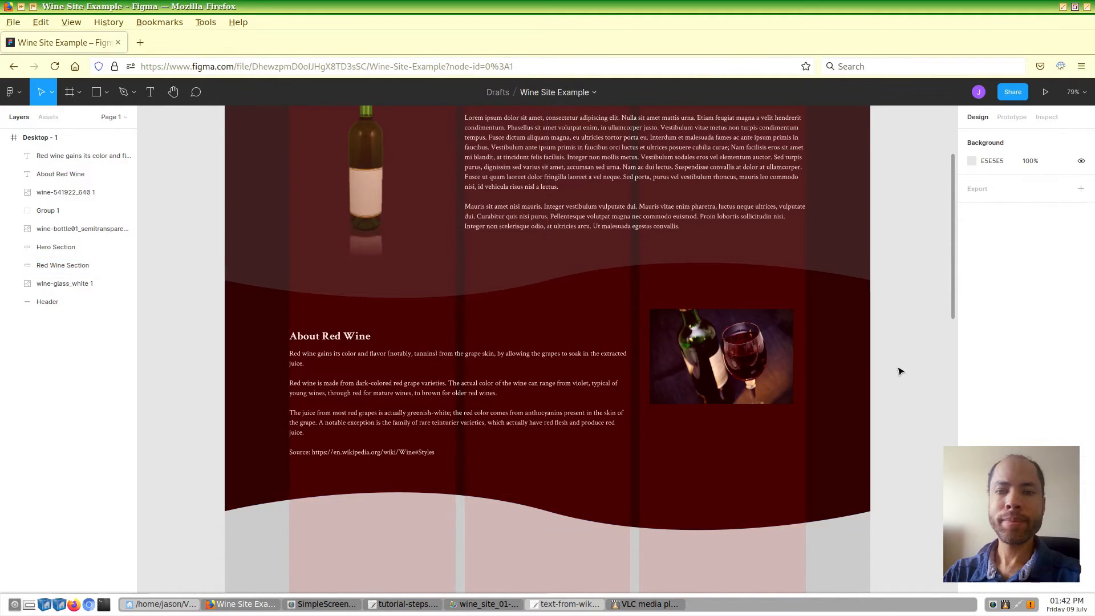
# Step: Align the vertical centers of the wine image and the Red Wine Section shape
pyautogui.click(848, 380)
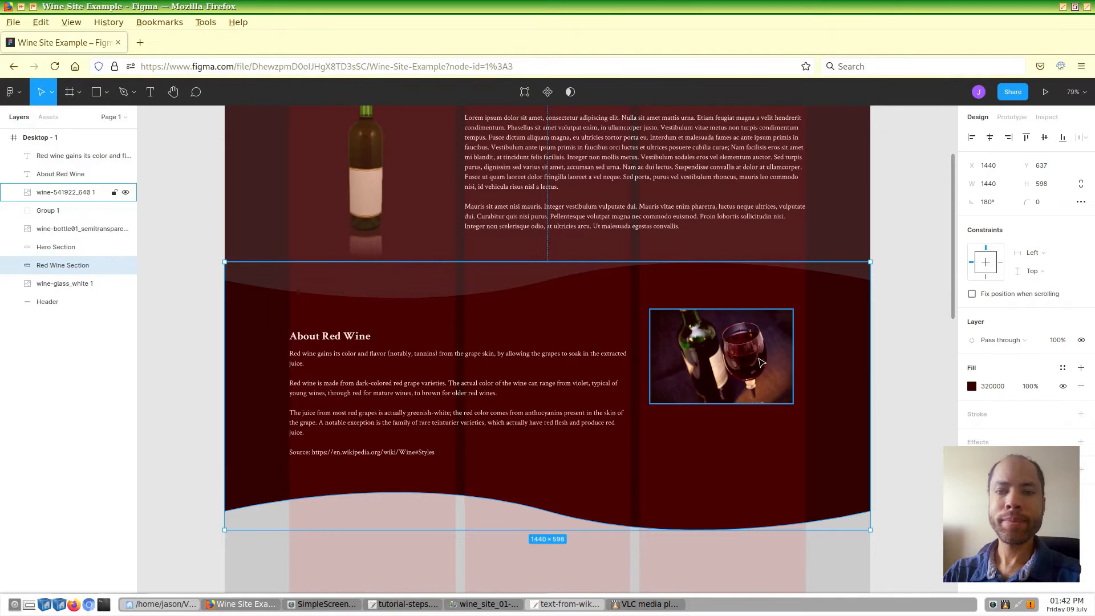
pyautogui.keyDown('shift'); pyautogui.click(762, 362); pyautogui.keyUp('shift')
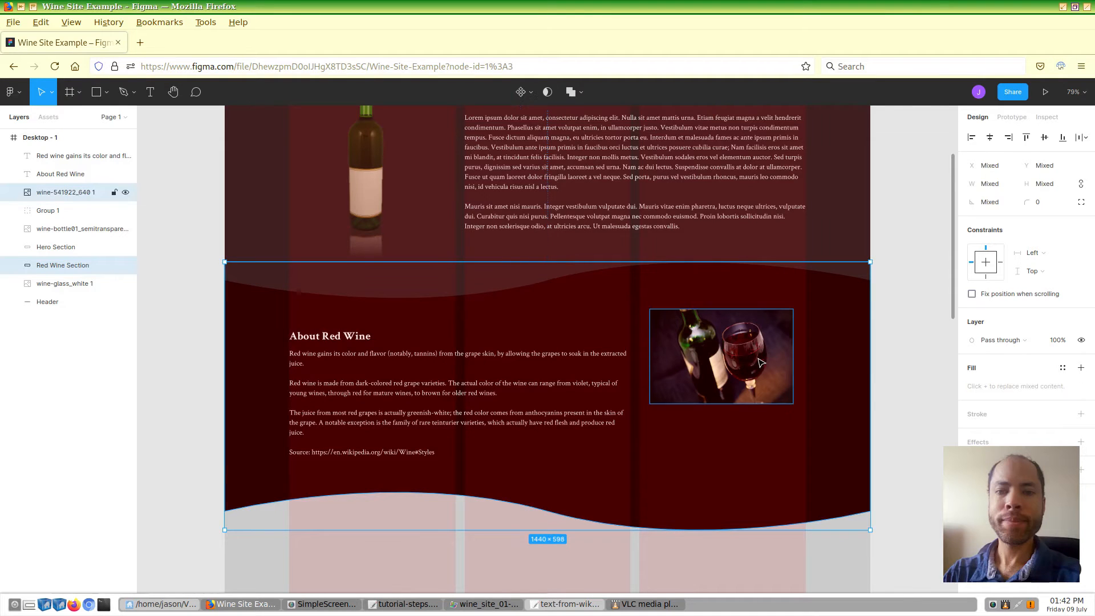
pyautogui.click(1048, 139)
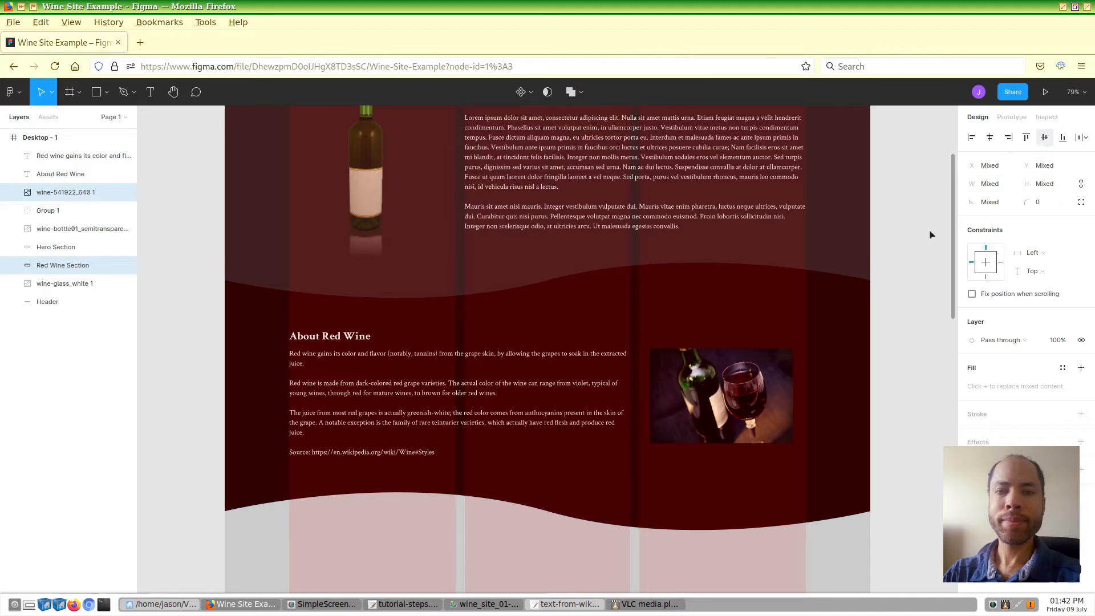
pyautogui.click(919, 354)
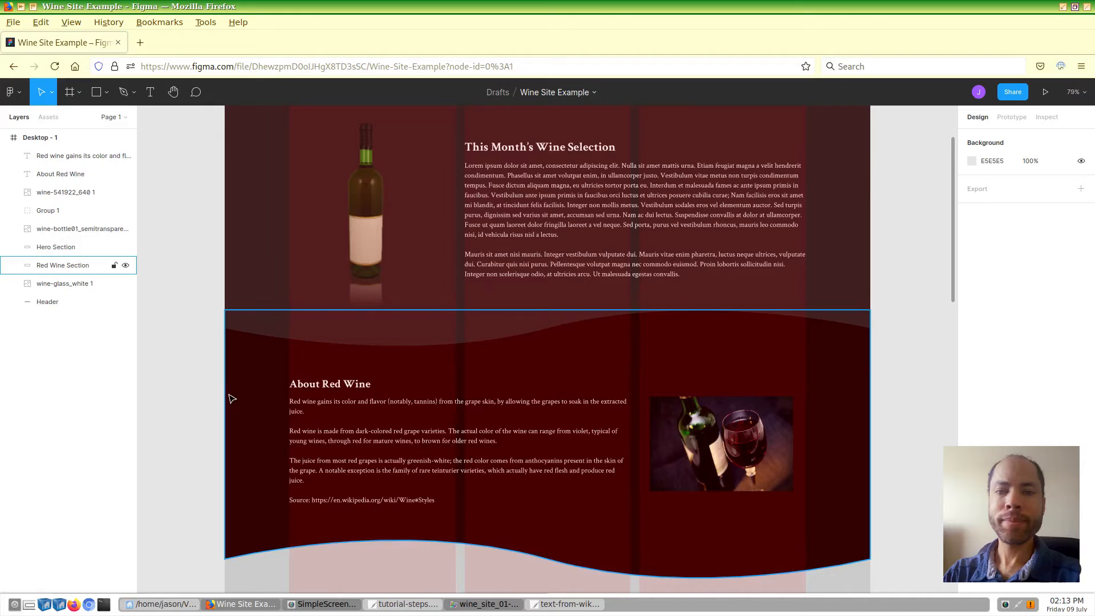
# Step: Make the Source line at the end of the About Red Wine text Italic
pyautogui.click(318, 502)
pyautogui.doubleClick(317, 502)
pyautogui.click(291, 500)
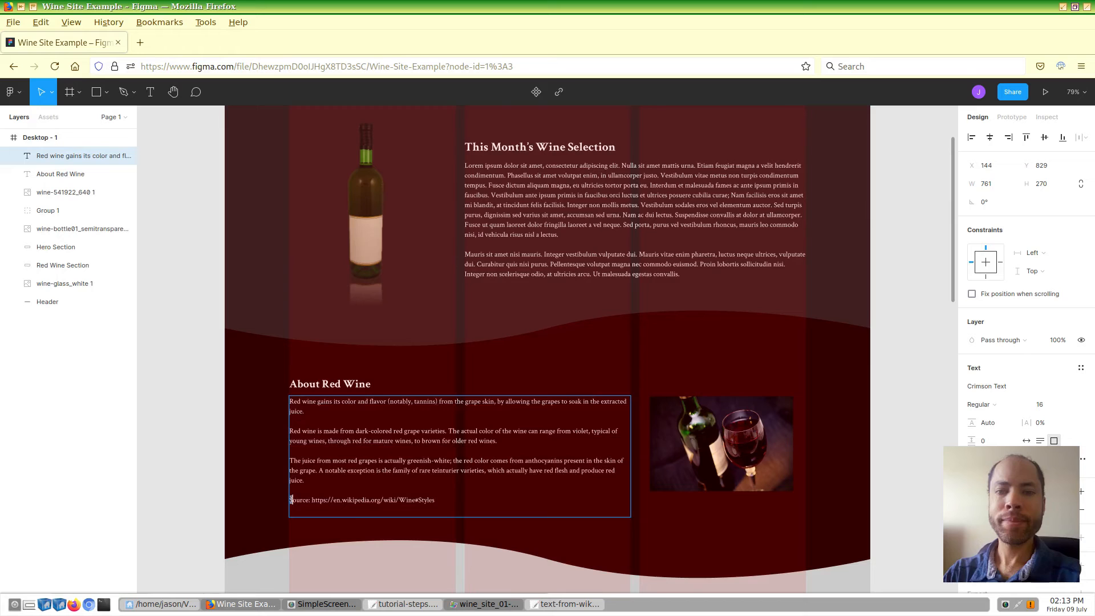
pyautogui.click(434, 500)
pyautogui.moveTo(433, 500); pyautogui.dragTo(289, 501)
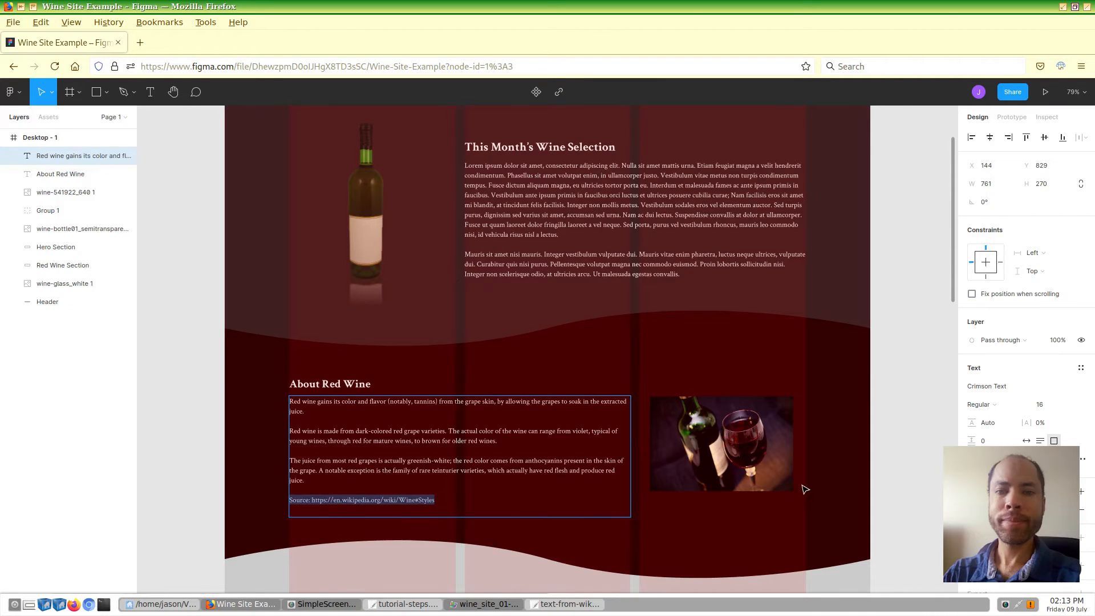
pyautogui.click(995, 404)
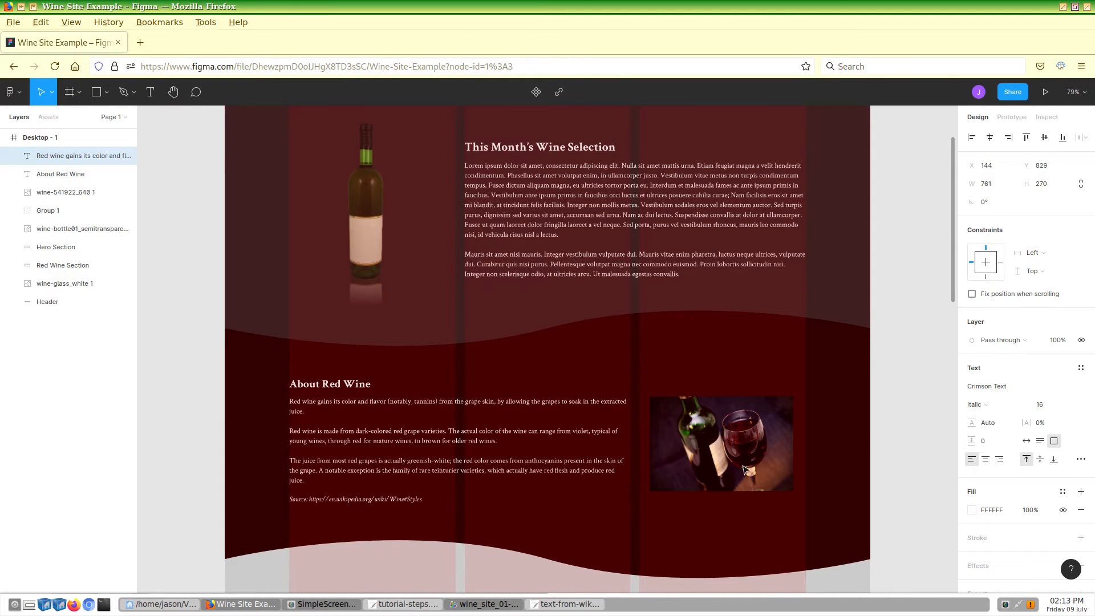
pyautogui.doubleClick(438, 499)
pyautogui.click(439, 498)
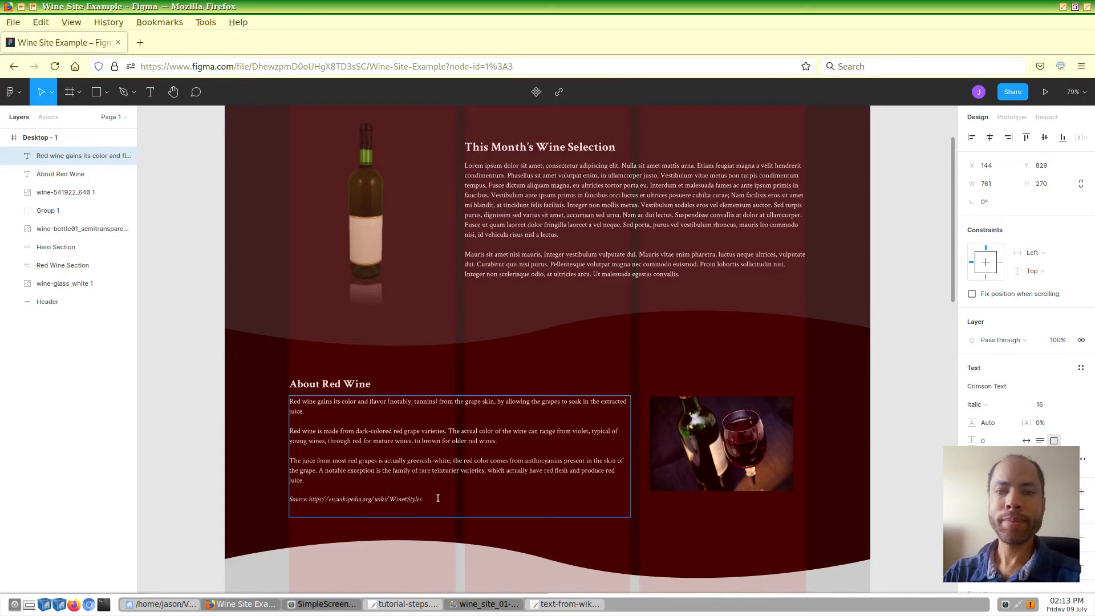
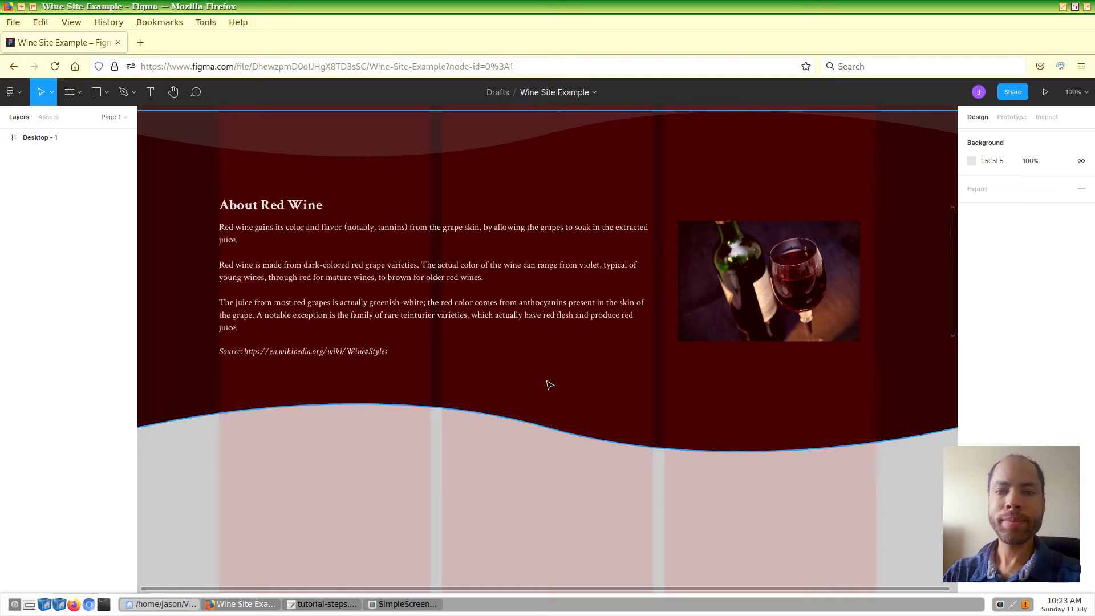
# Step: Place a duplicate of the Red Wine Section shape lower on the page at Y 995 and flip it horizontally
pyautogui.click(549, 385)
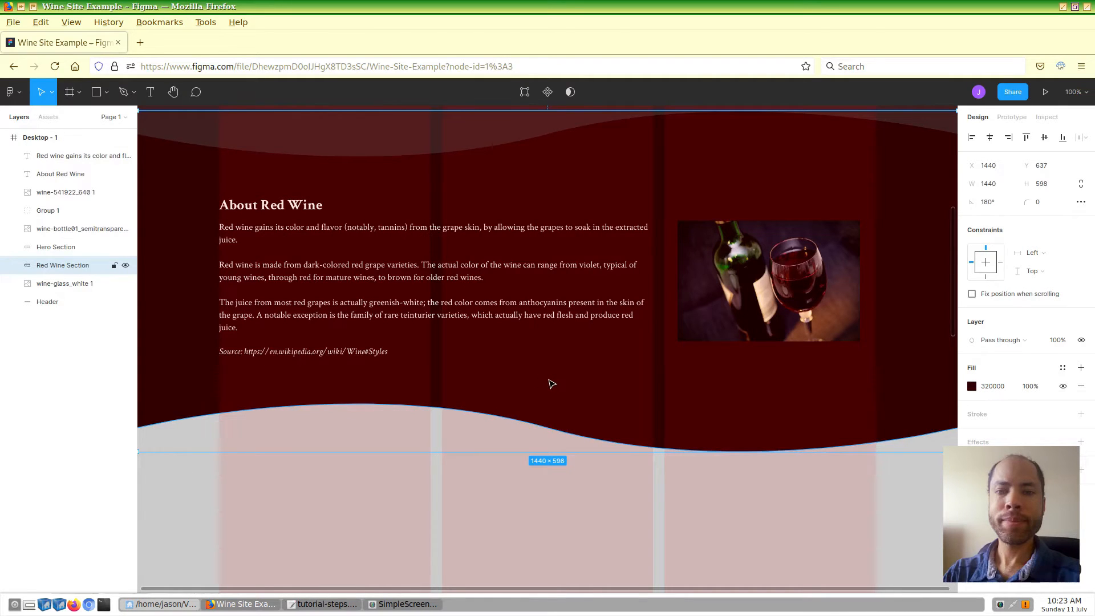
pyautogui.hotkey('ctrl', 'd')
pyautogui.moveTo(563, 374); pyautogui.dragTo(552, 520)
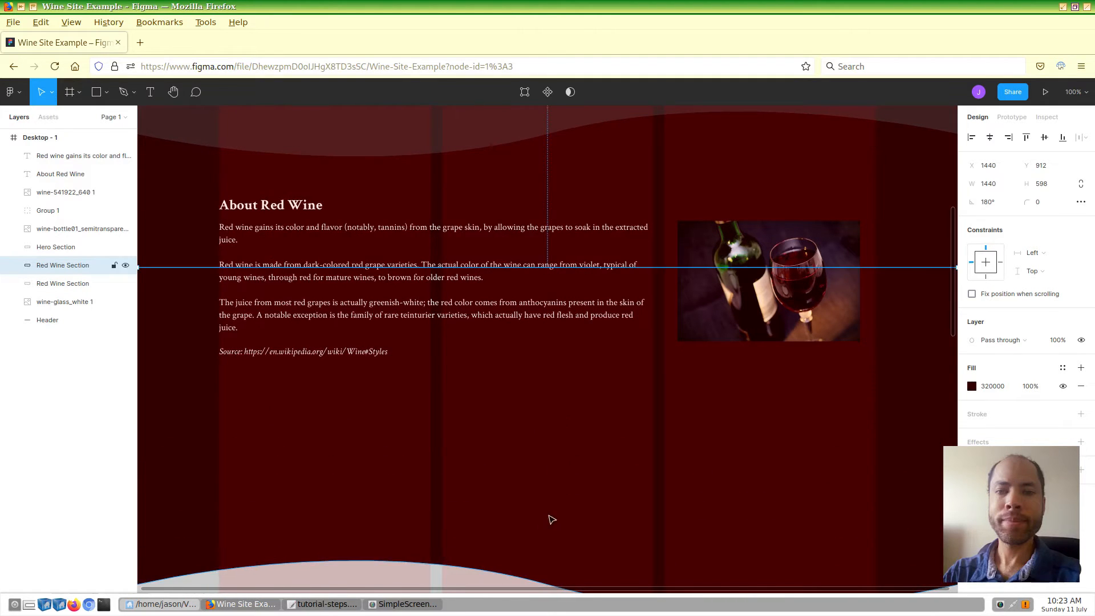
pyautogui.scroll(-2, 556, 473)
pyautogui.scroll(-1, 558, 422)
pyautogui.moveTo(561, 400); pyautogui.dragTo(566, 447)
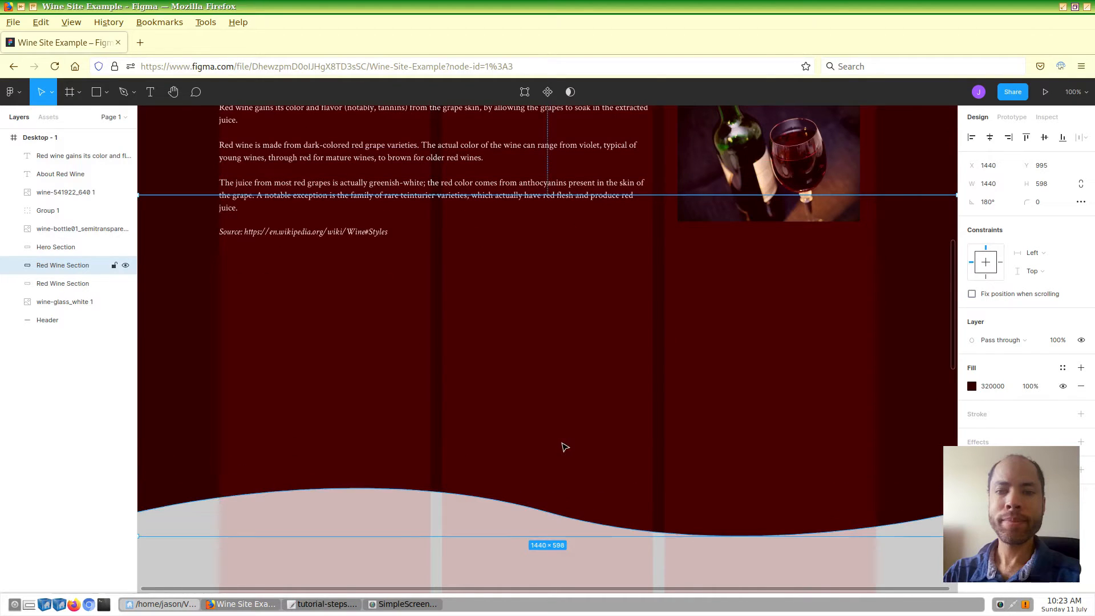
pyautogui.rightClick(715, 434)
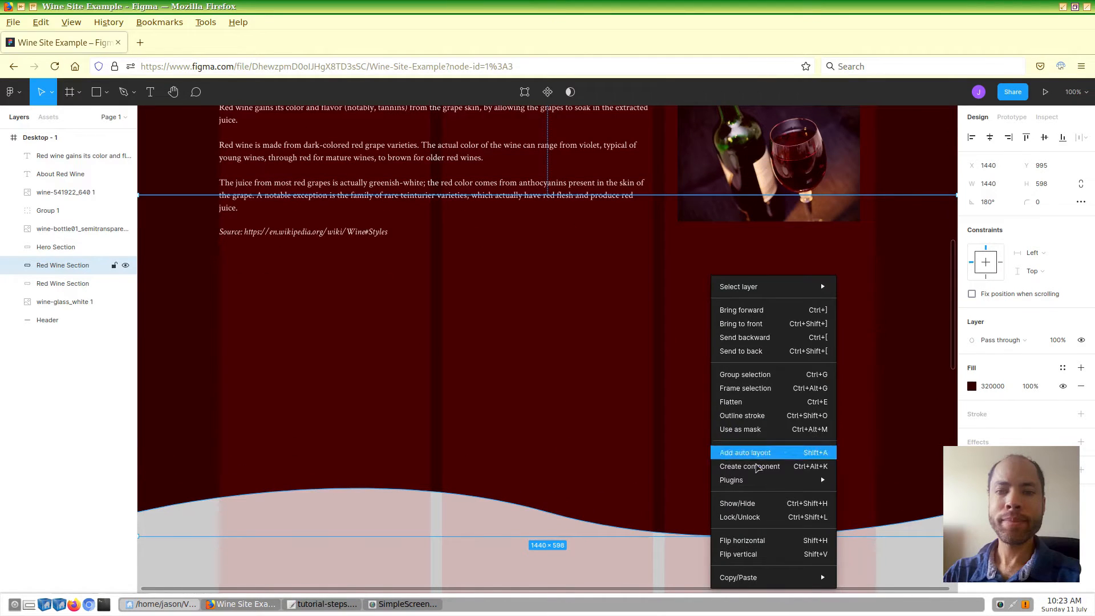
pyautogui.click(741, 541)
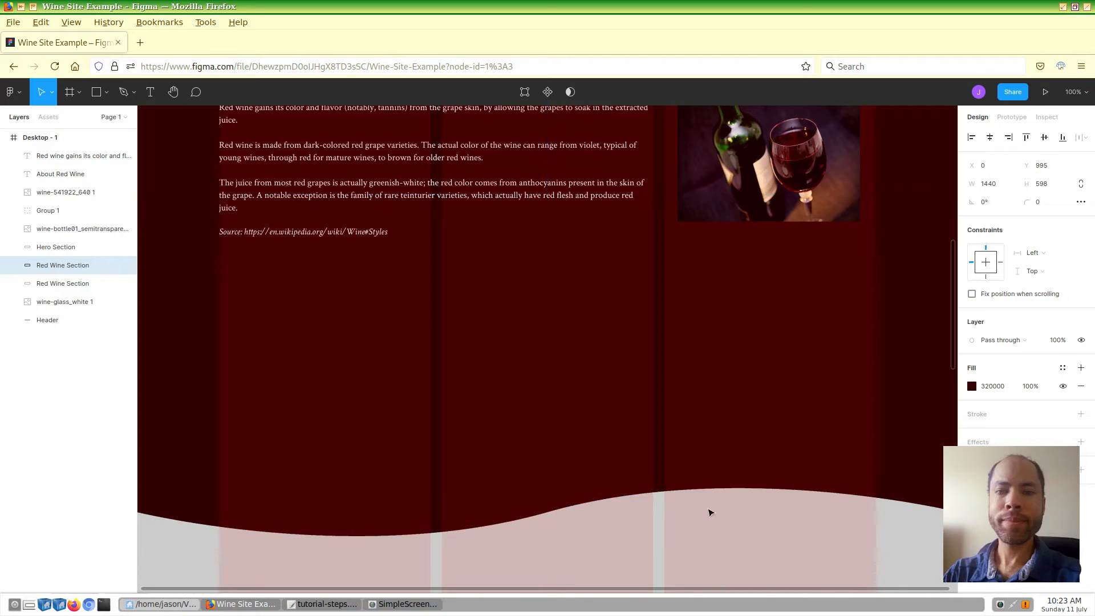
# Step: Rename the flipped duplicate of the Red Wine Section layer as White Wine Section
pyautogui.doubleClick(58, 266)
pyautogui.write('White Wine Section')
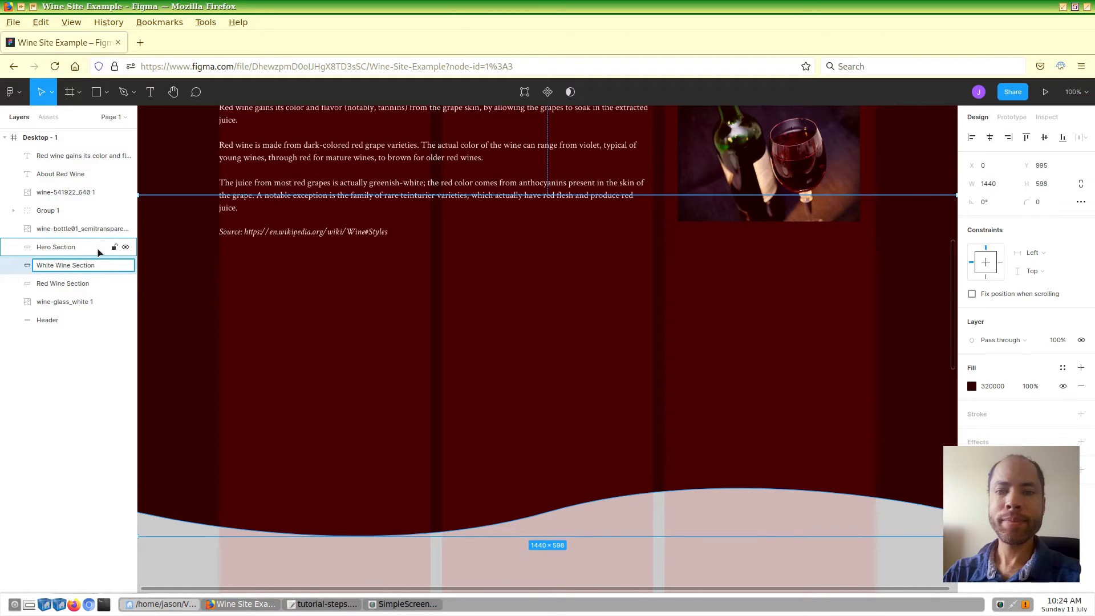
pyautogui.press('Return')
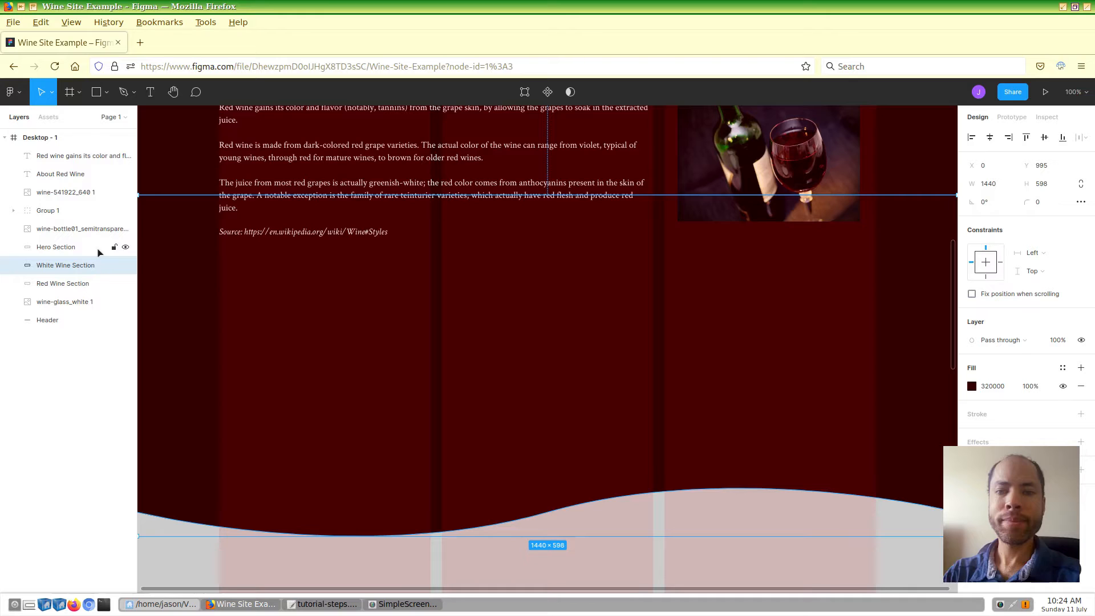
pyautogui.click(79, 431)
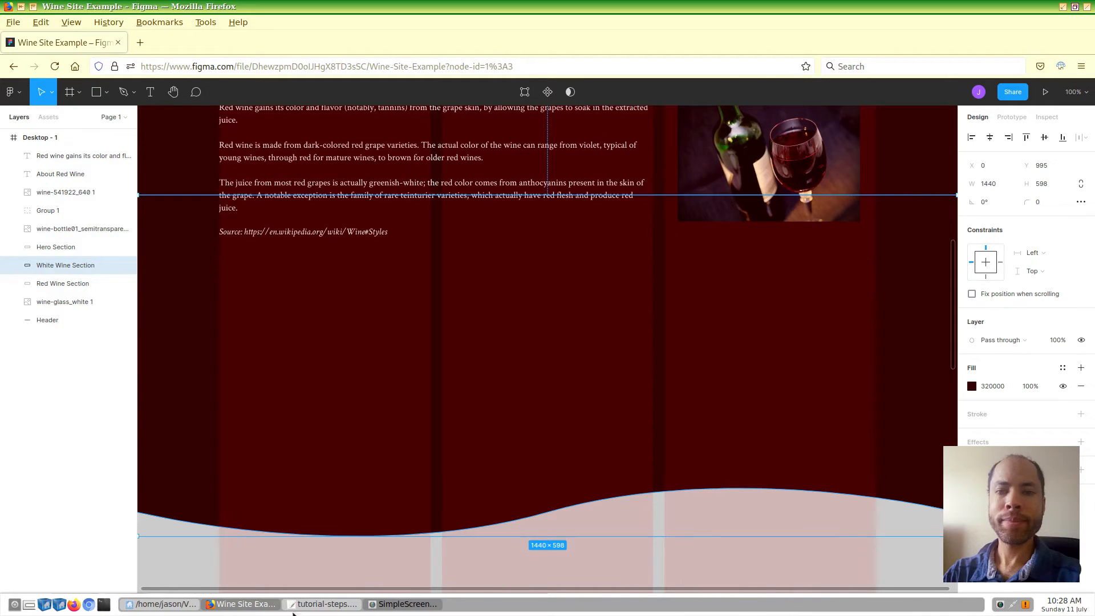
# Step: Set the White Wine Section shape's fill color to B29F9F
pyautogui.click(318, 606)
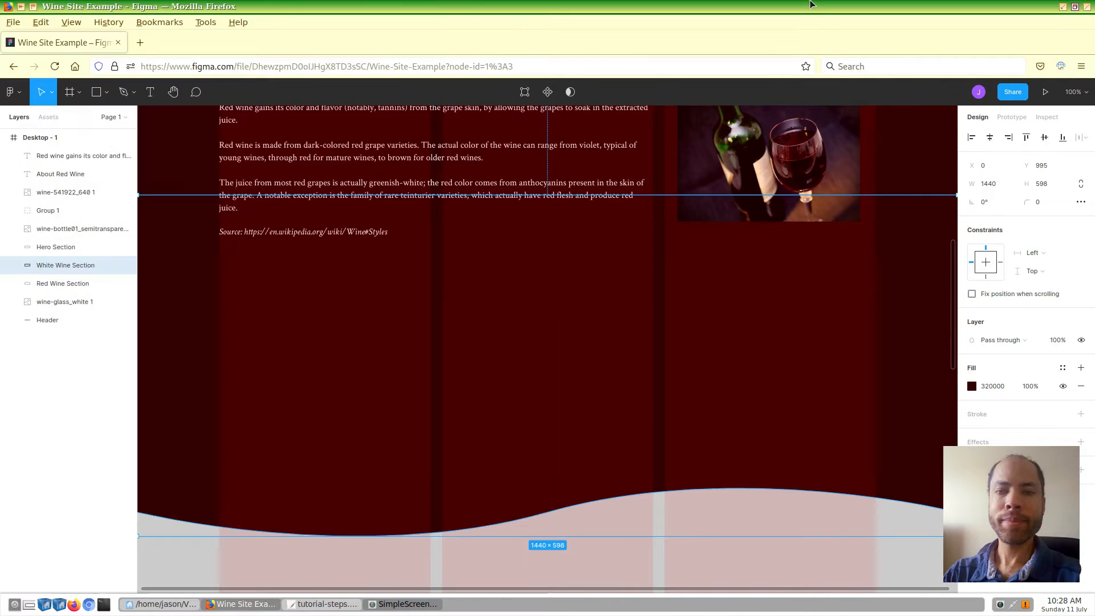
pyautogui.click(813, 6)
pyautogui.click(991, 390)
pyautogui.write('b29f9f')
pyautogui.press('Return')
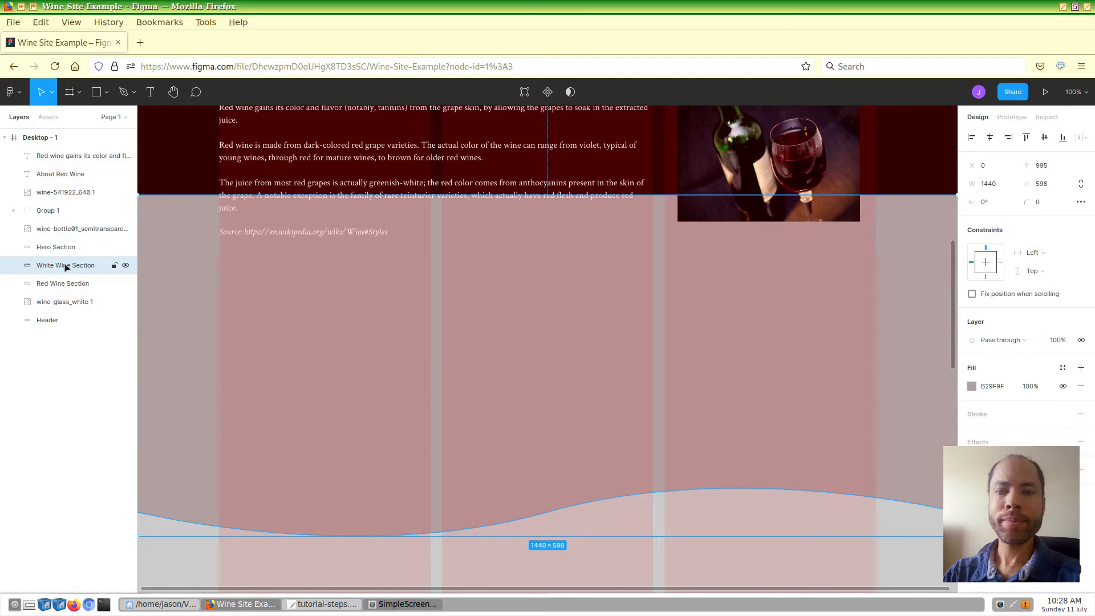
# Step: Move the White Wine Section beneath the Red Wine Section in the layer order and shift it down to Y 1151, keeping X 0
pyautogui.moveTo(65, 267); pyautogui.dragTo(61, 289)
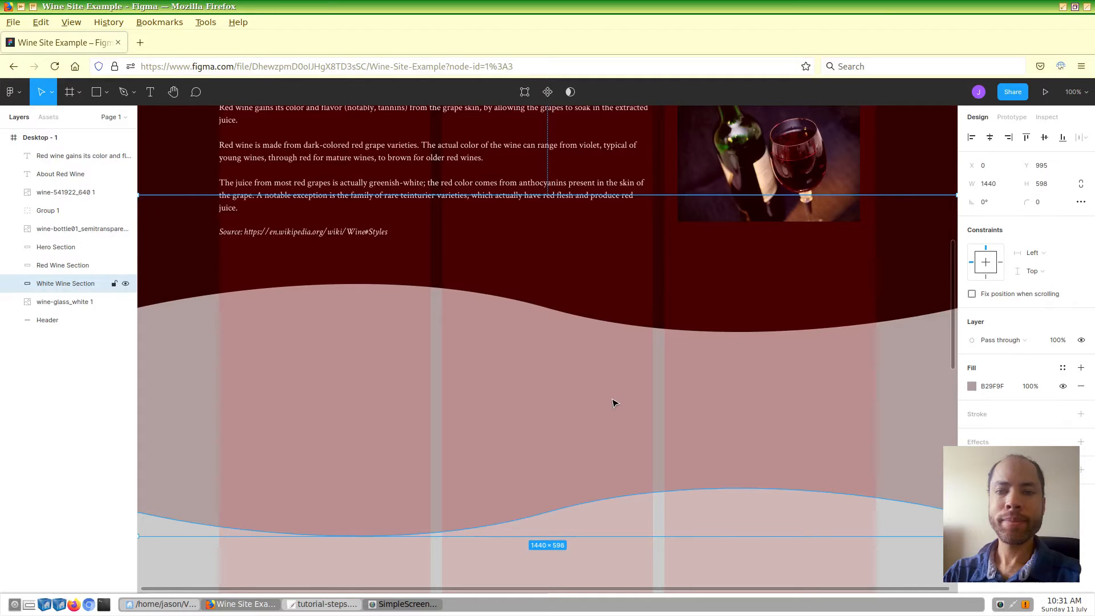
pyautogui.moveTo(613, 403); pyautogui.dragTo(633, 473)
pyautogui.press('Down')
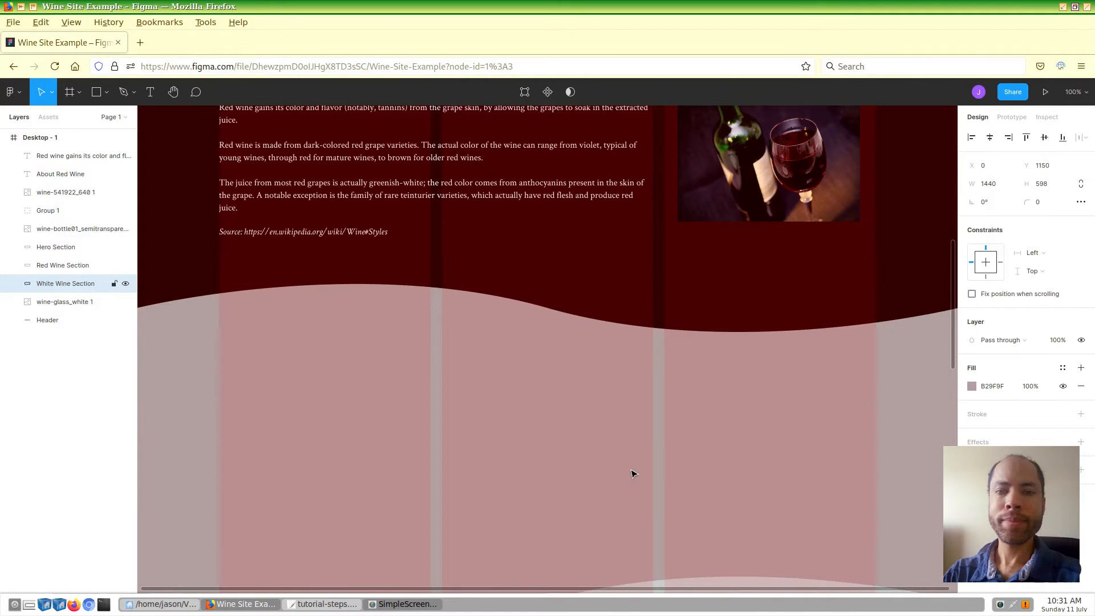
pyautogui.press('Down')
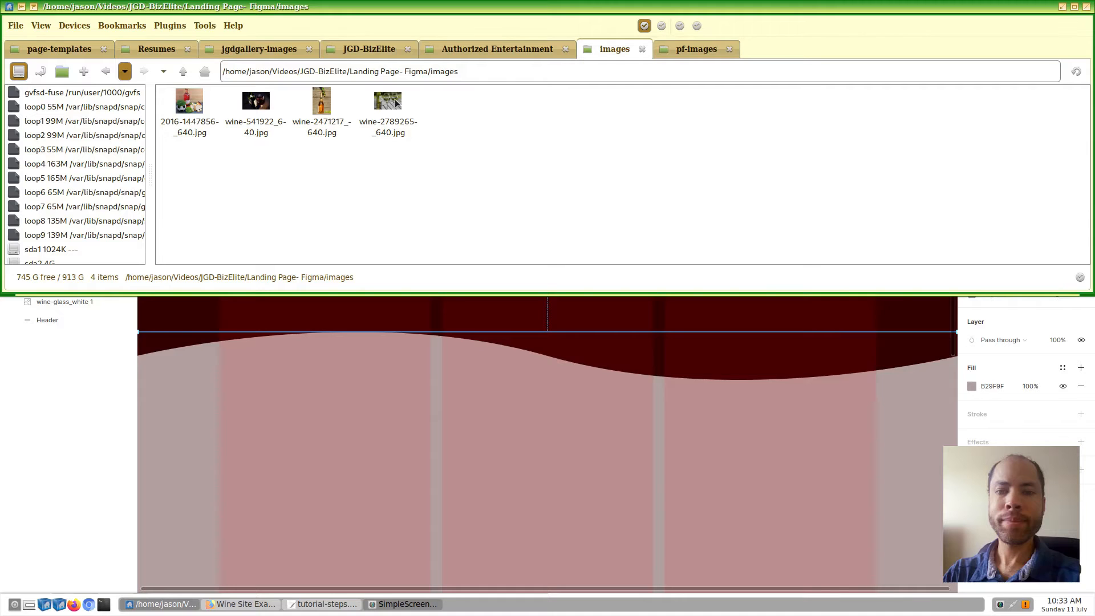
# Step: Add the image wine-2789265_640.jpg to the White Wine Section, scale it proportionally to 320 wide, and place it within the first column
pyautogui.moveTo(395, 101); pyautogui.dragTo(350, 464)
pyautogui.click(339, 403)
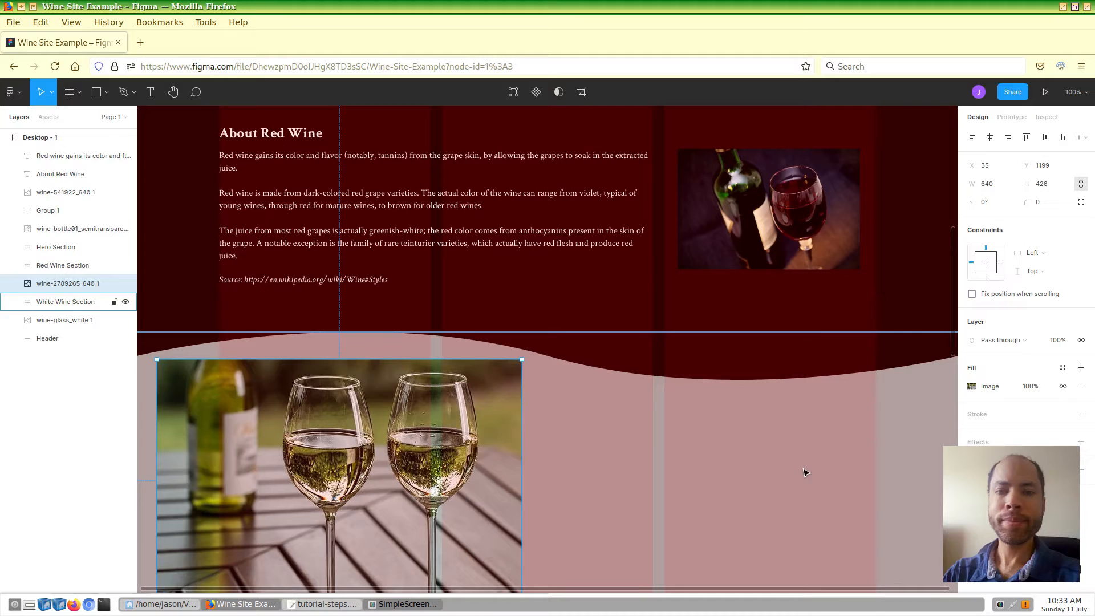
pyautogui.click(989, 184)
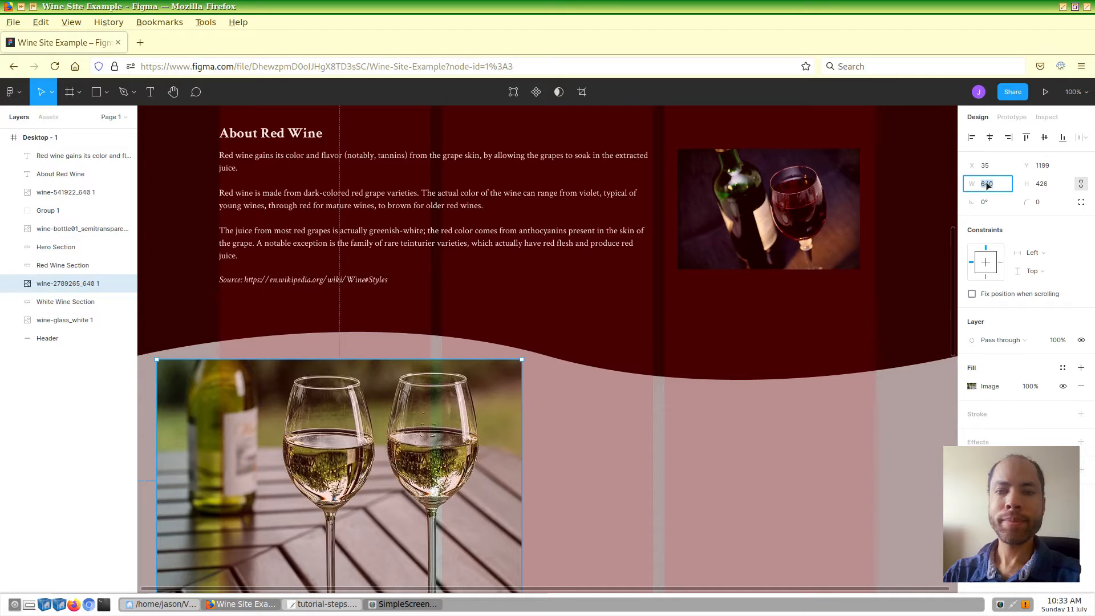
pyautogui.write('320')
pyautogui.press('Return')
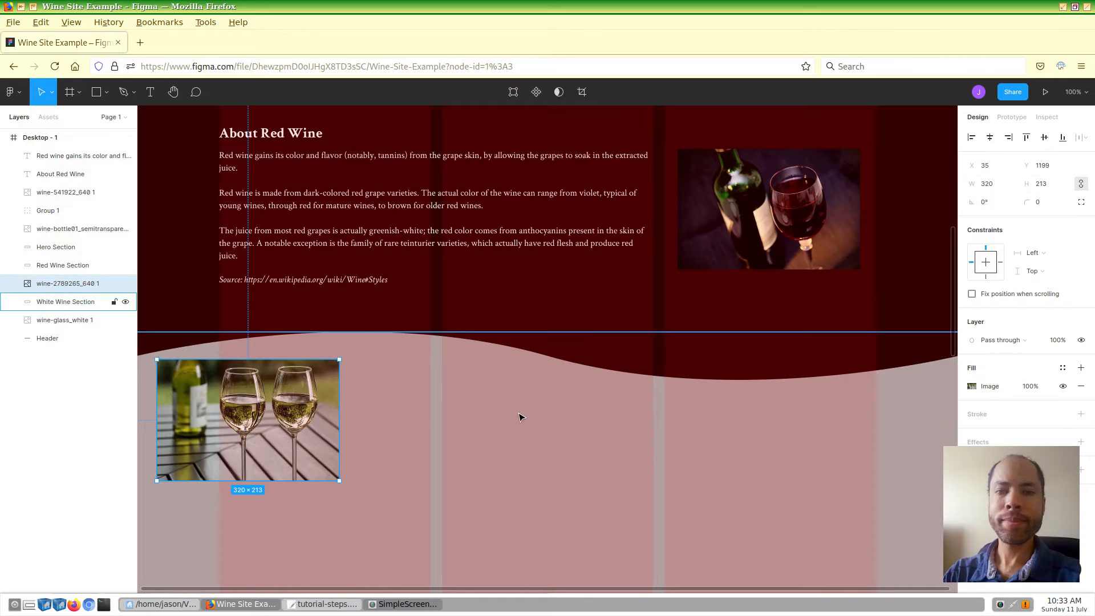
pyautogui.moveTo(249, 405); pyautogui.dragTo(329, 432)
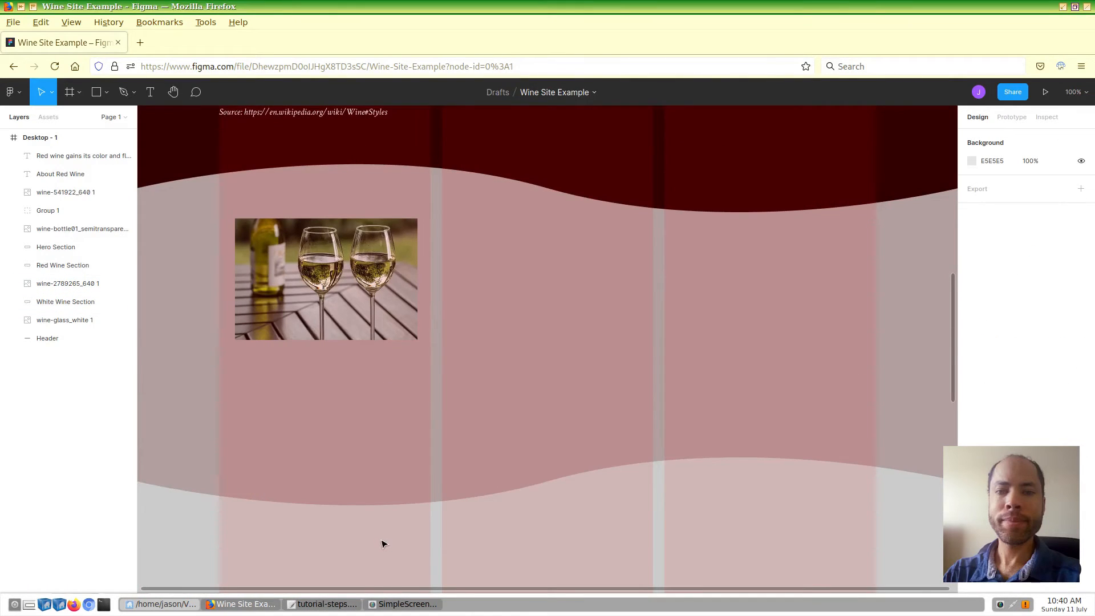
# Step: Duplicate the About Red Wine heading and place the copy beside the white wine image at X 571, Y 1246
pyautogui.scroll(-1, 382, 544)
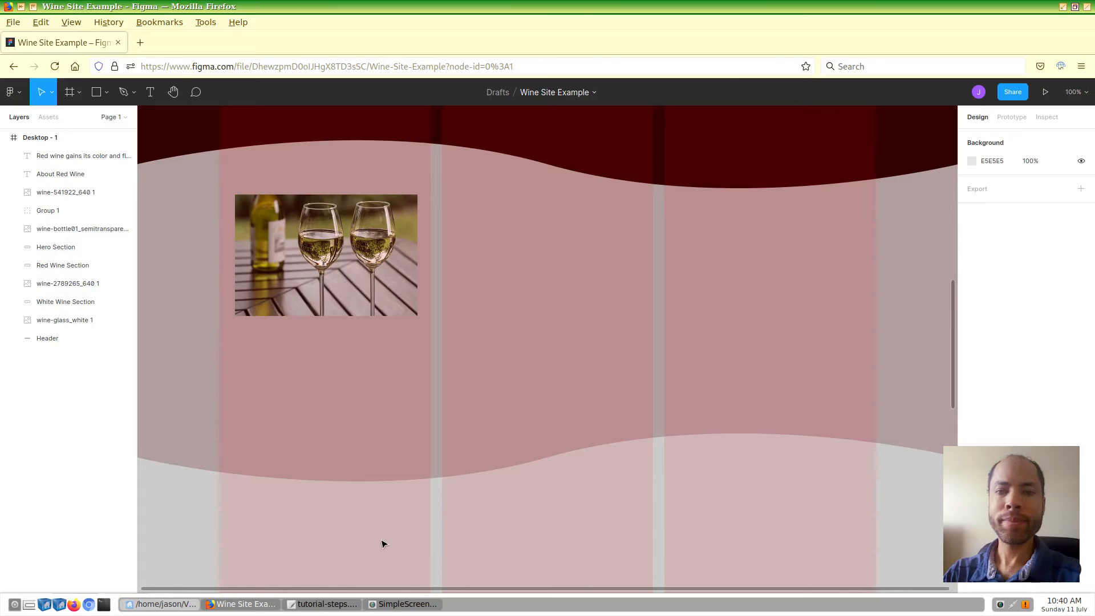
pyautogui.scroll(3, 383, 489)
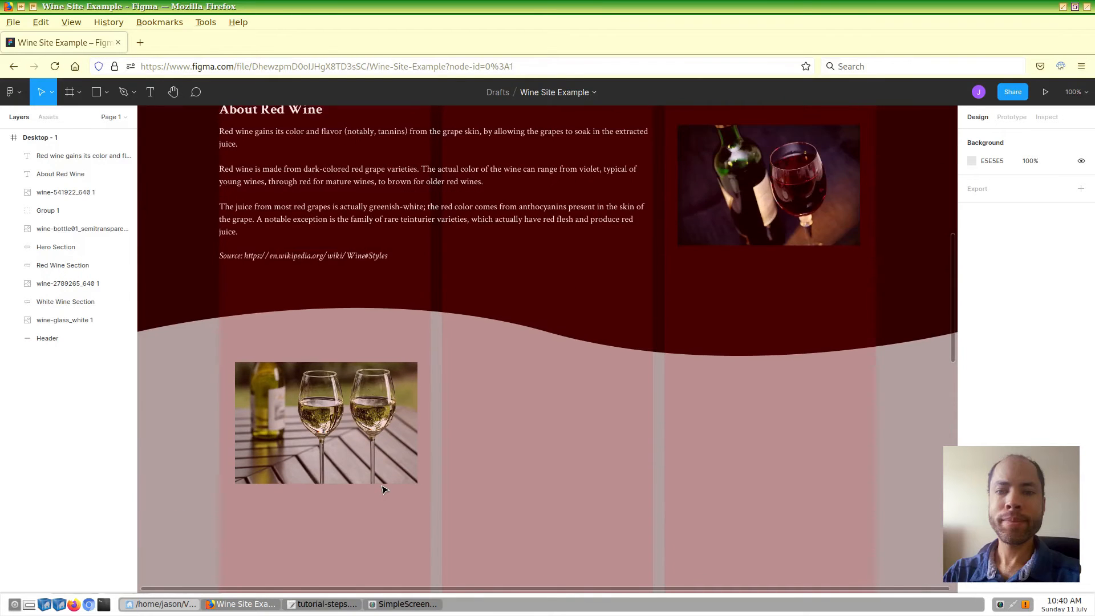
pyautogui.scroll(3, 383, 489)
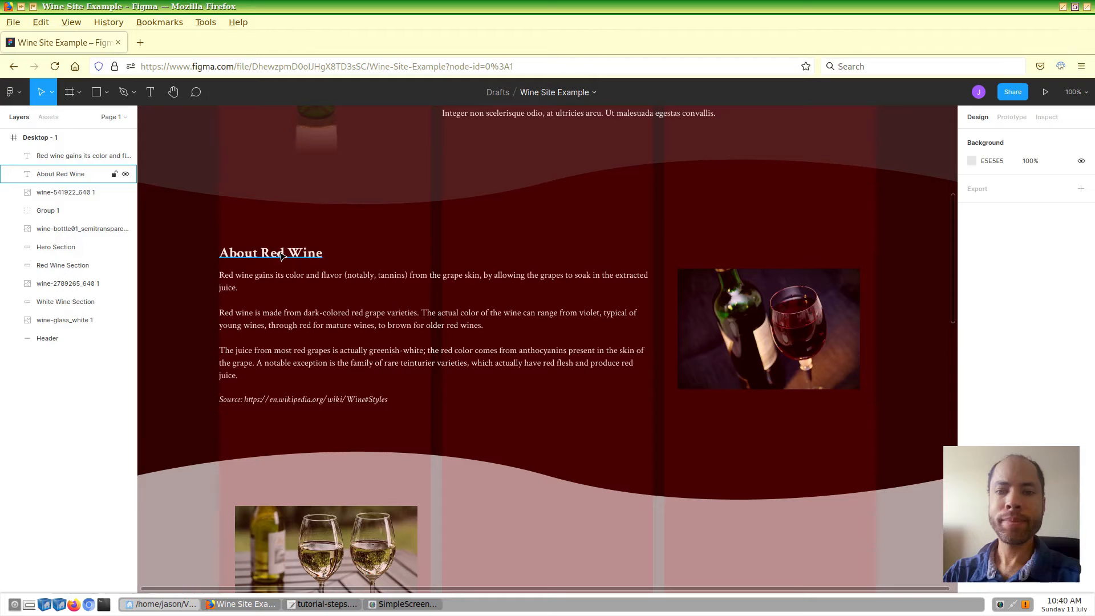
pyautogui.click(281, 256)
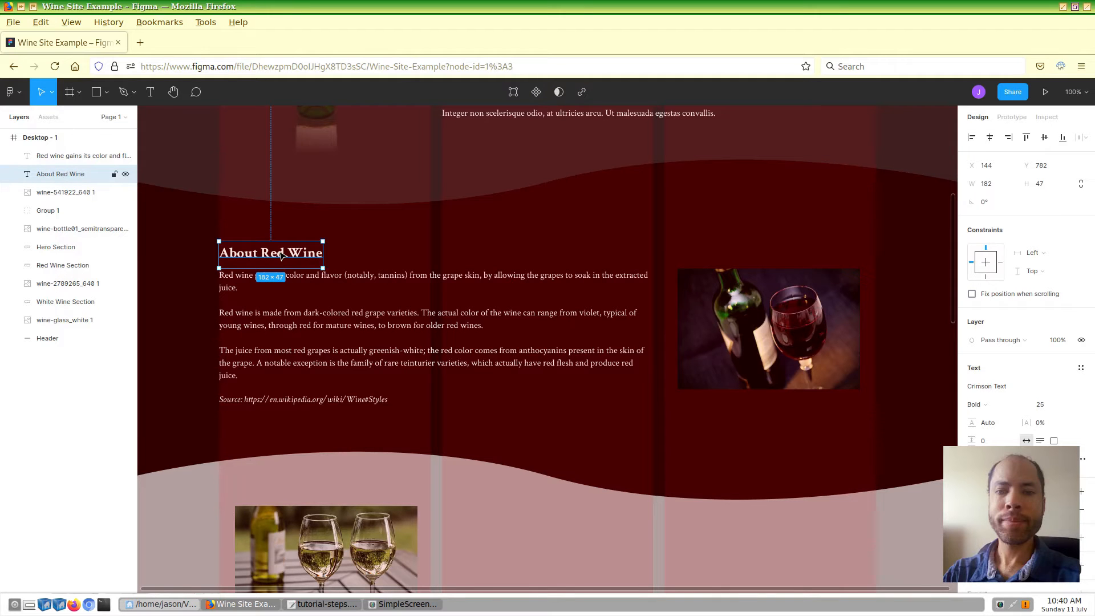
pyautogui.scroll(-1, 485, 490)
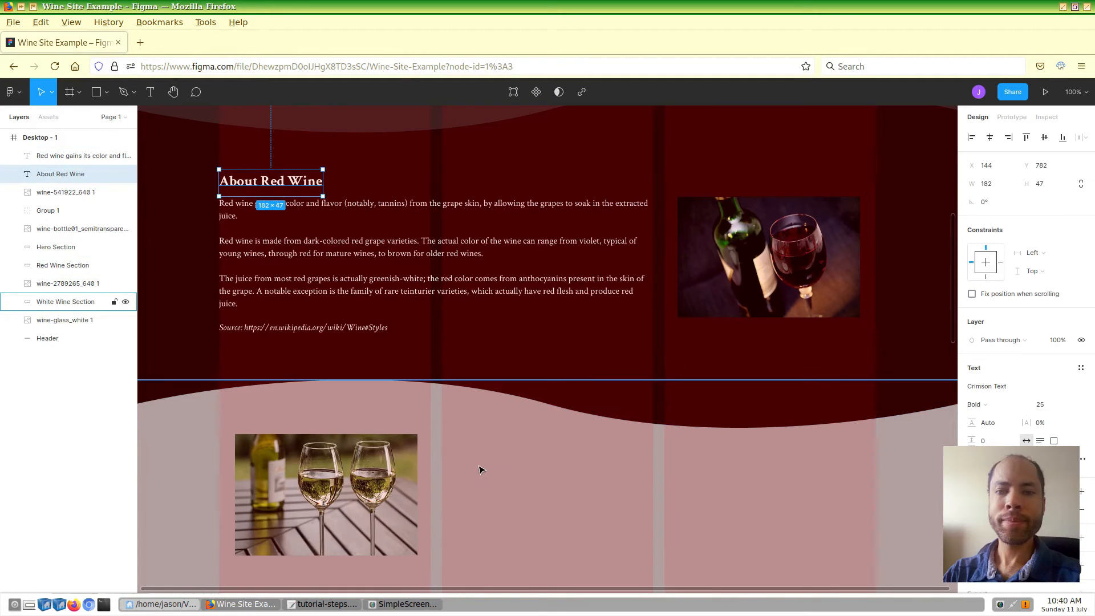
pyautogui.hotkey('ctrl', 'v')
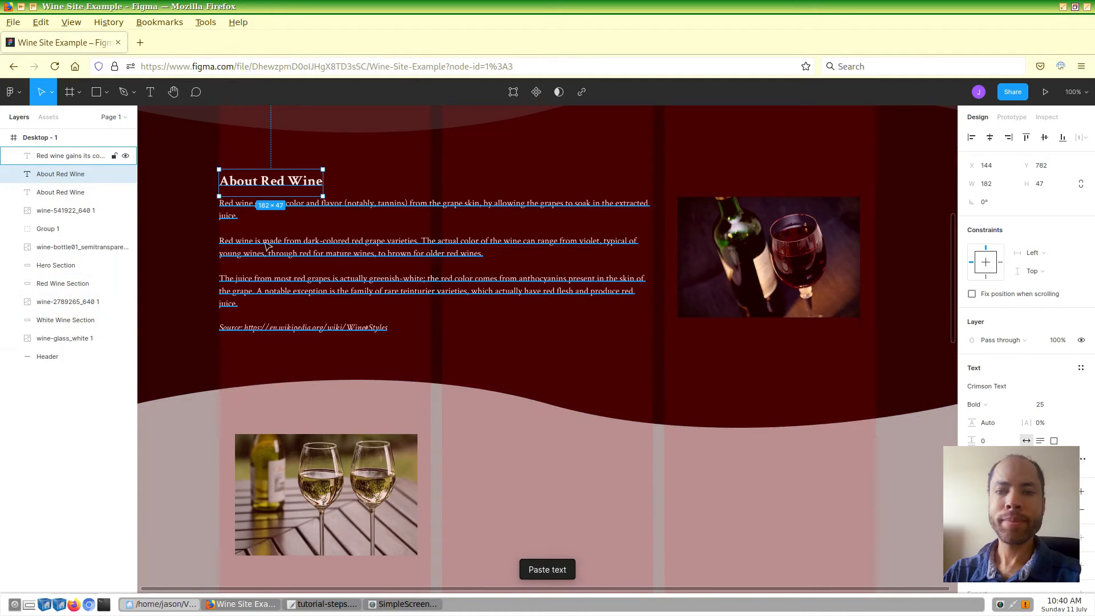
pyautogui.moveTo(277, 184); pyautogui.dragTo(520, 451)
# Step: Change the duplicated heading's text to "About White Wine"
pyautogui.doubleClick(512, 445)
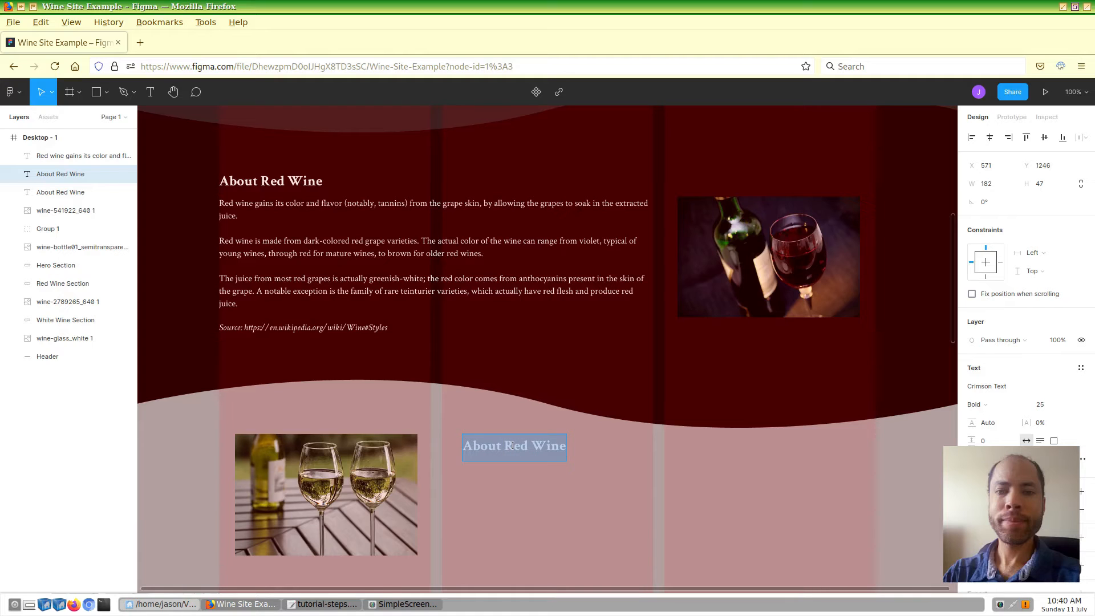
pyautogui.write('Abo')
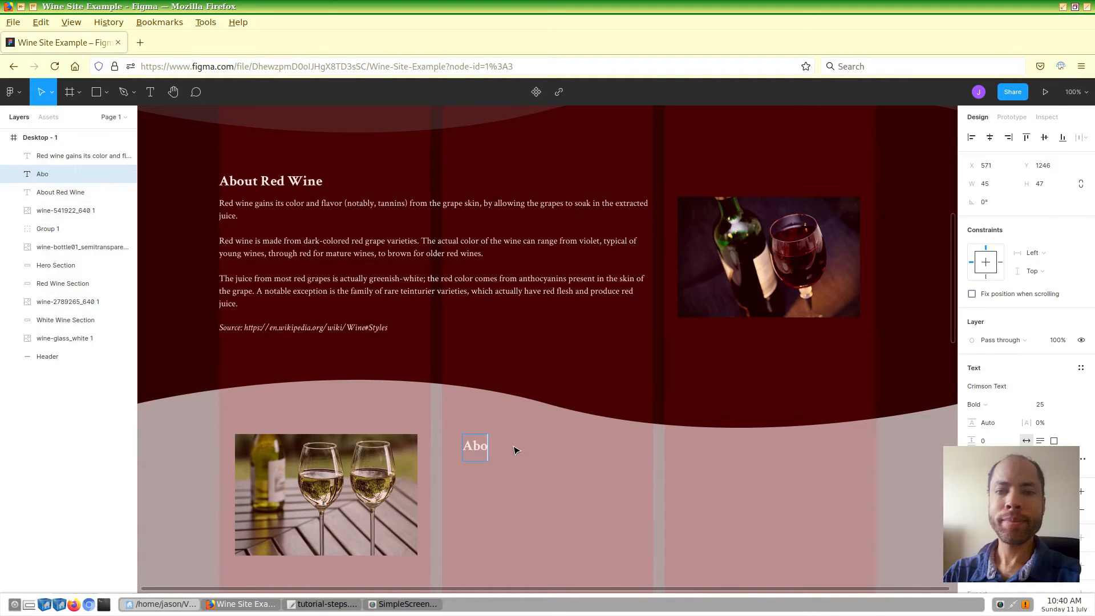
pyautogui.write('ut White Wine')
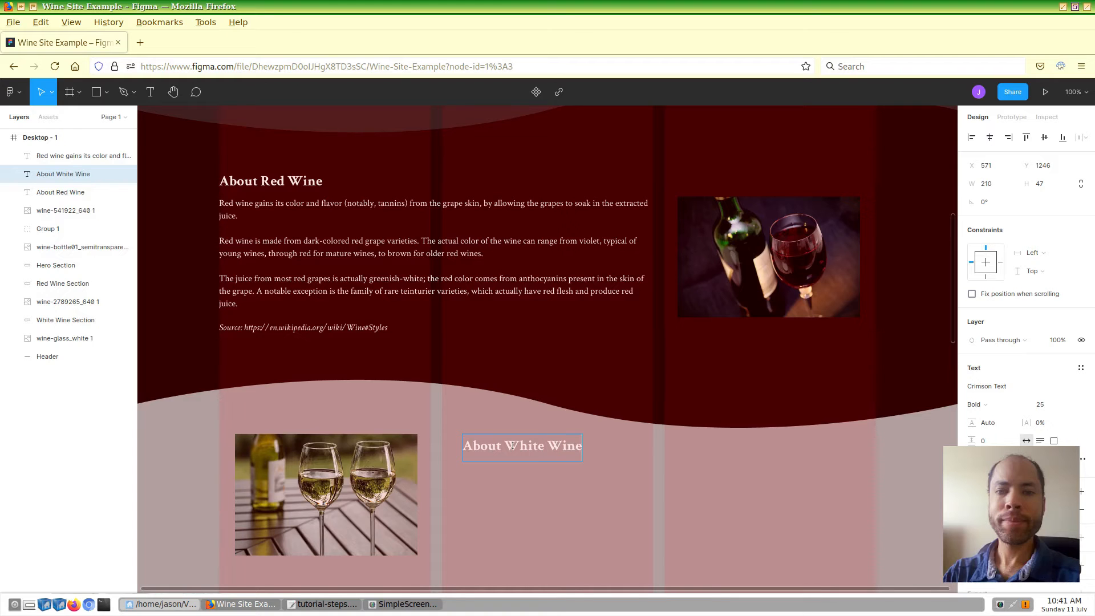
pyautogui.press('Return')
pyautogui.press('BackSpace')
pyautogui.press('Escape')
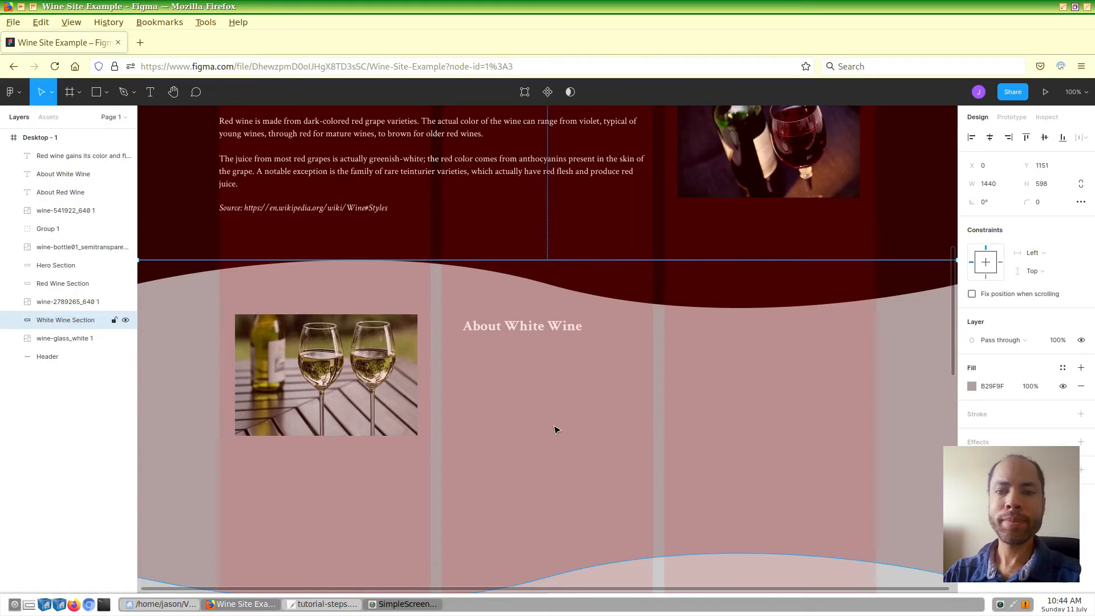
# Step: Set the About White Wine heading's text color to black, 000000
pyautogui.doubleClick(532, 330)
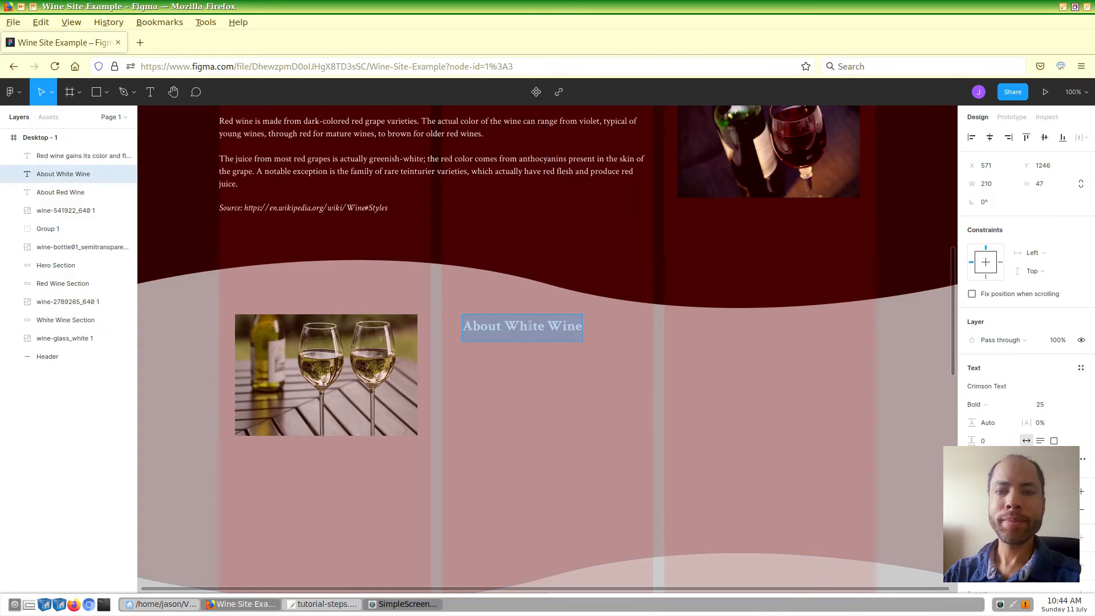
pyautogui.click(973, 509)
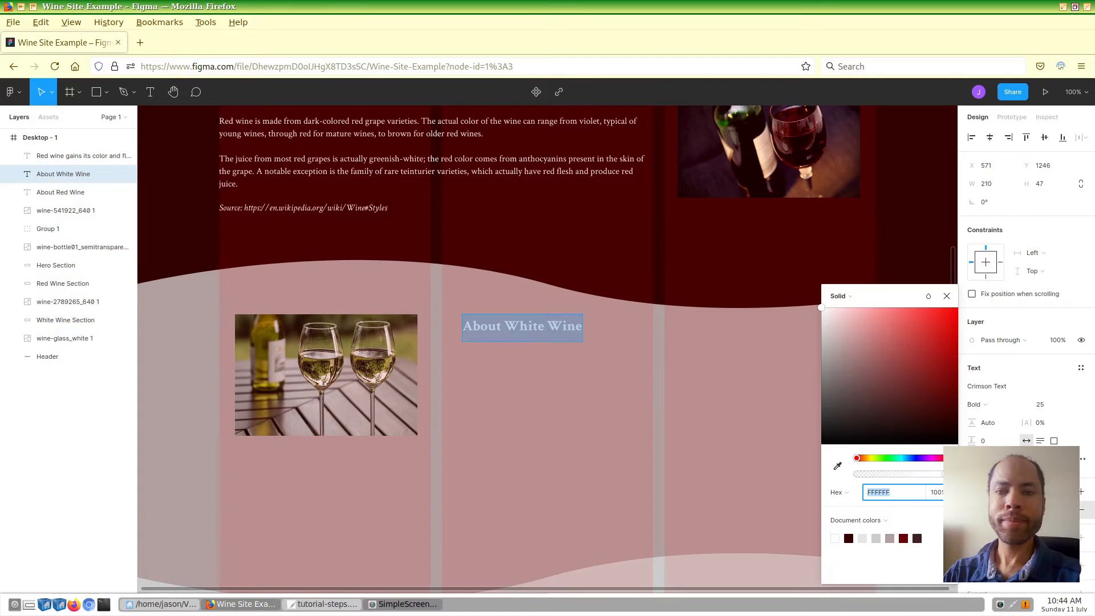
pyautogui.write('000000')
pyautogui.press('Return')
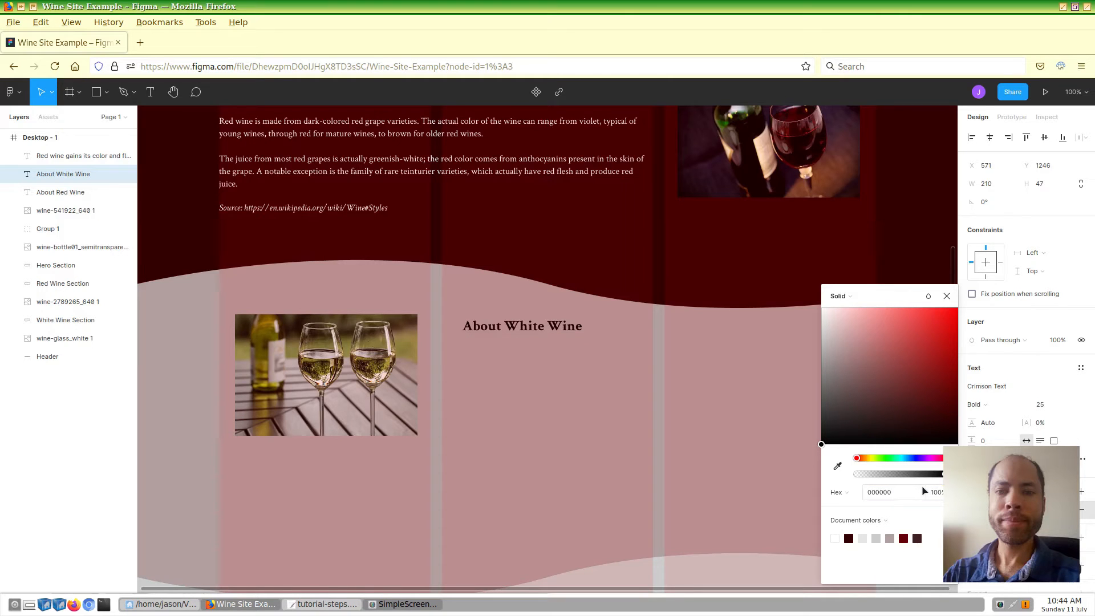
pyautogui.click(947, 296)
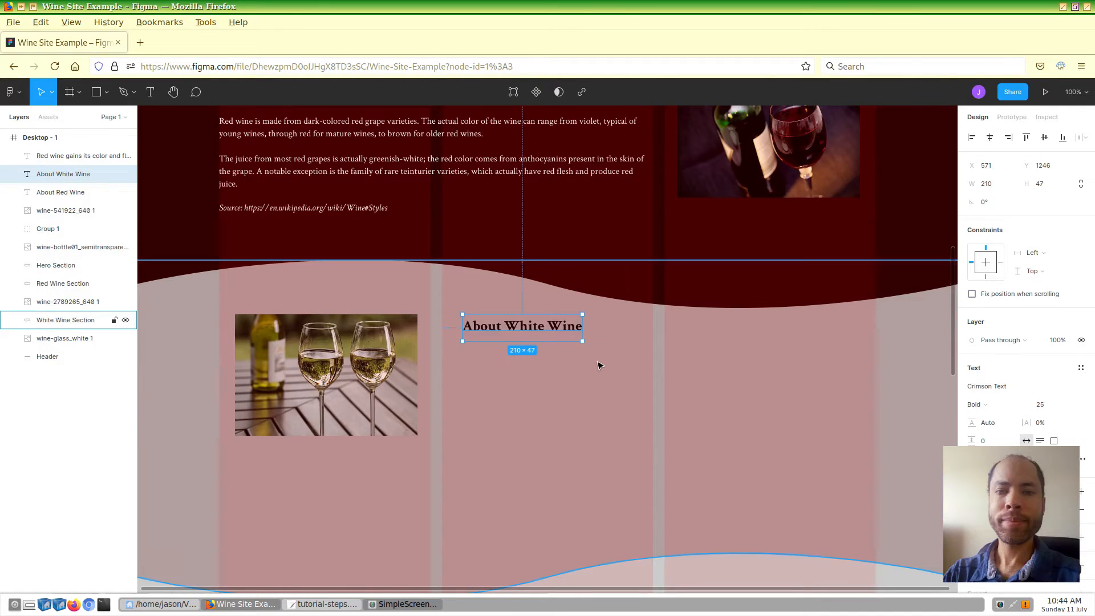
# Step: Align the About White Wine heading with the start of the second column at X 535 and nudge it farther below the Red Wine Section's edge
pyautogui.moveTo(537, 328); pyautogui.dragTo(522, 328)
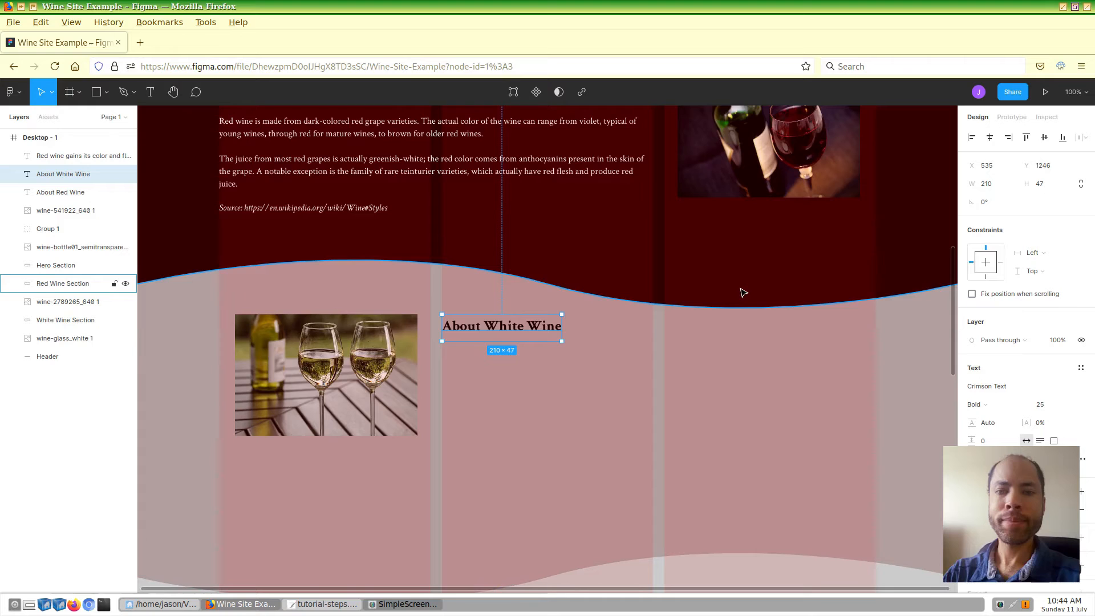
pyautogui.press('alt')
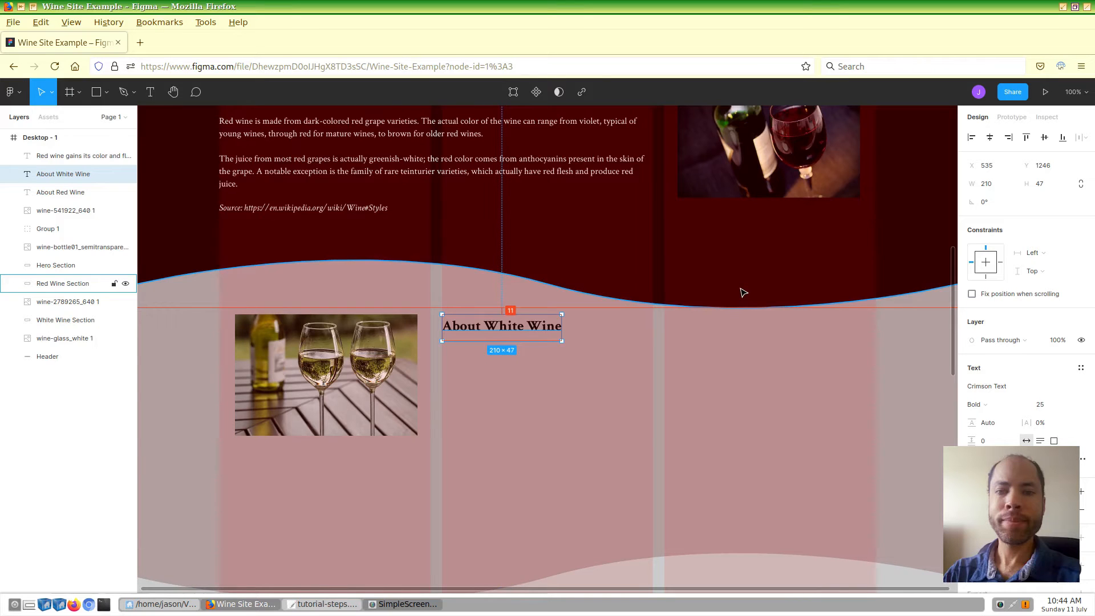
pyautogui.press('Down')
pyautogui.press('Down')
pyautogui.press('Down')
pyautogui.press('Down')
pyautogui.press('Down')
pyautogui.press('Down')
pyautogui.press('Down')
pyautogui.press('Down')
pyautogui.press('Down')
pyautogui.press('Down')
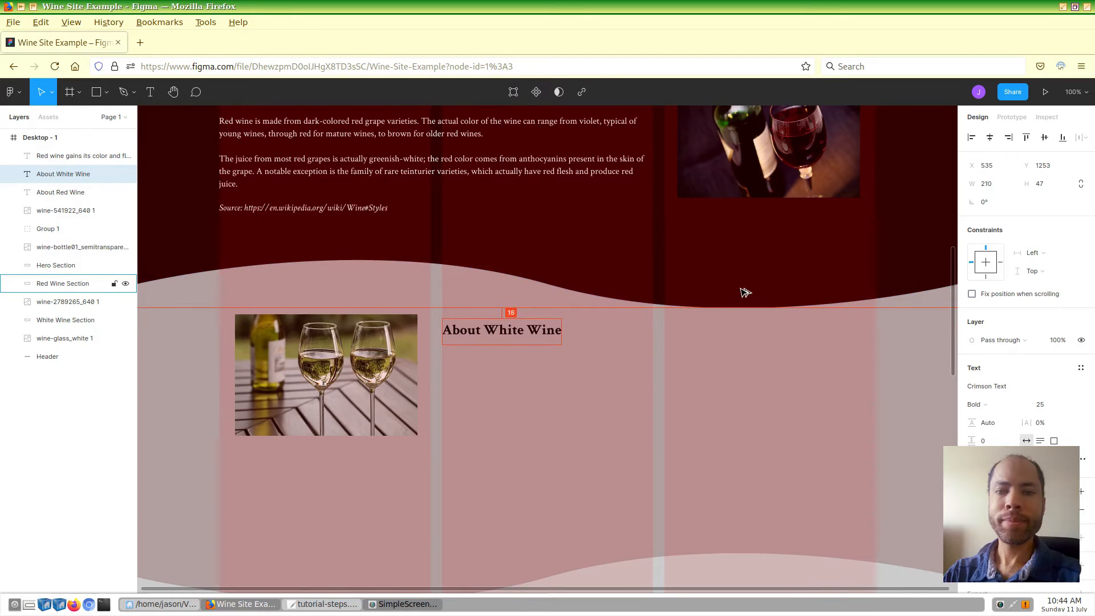
pyautogui.press('Down')
pyautogui.press('Down')
pyautogui.press('Down')
pyautogui.press('Down')
pyautogui.press('Down')
pyautogui.press('Down')
pyautogui.press('Down')
pyautogui.press('Down')
pyautogui.press('Down')
pyautogui.press('Down')
pyautogui.press('Down')
pyautogui.press('Down')
pyautogui.press('Down')
pyautogui.press('Down')
pyautogui.press('Down')
pyautogui.press('Down')
pyautogui.press('Down')
pyautogui.press('Down')
pyautogui.press('Down')
pyautogui.press('Down')
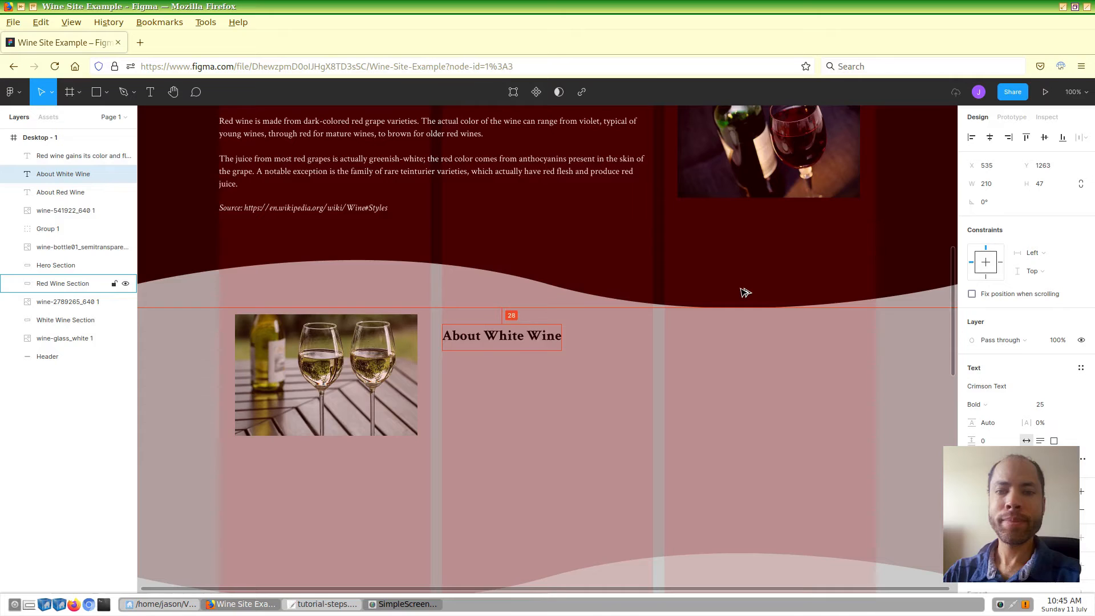
pyautogui.press('Down')
pyautogui.press('Down')
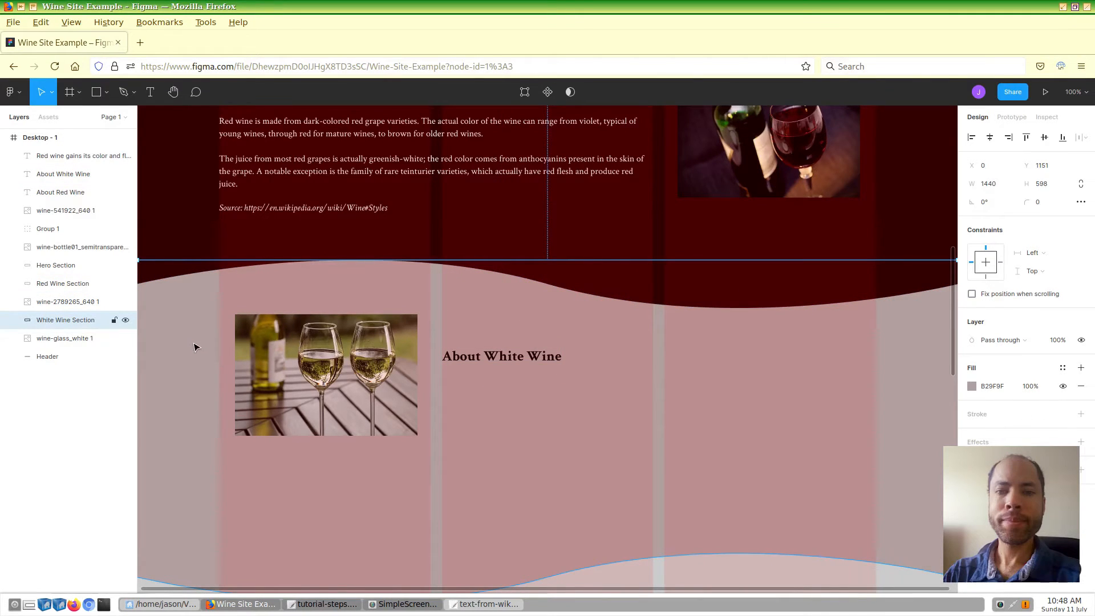
# Step: Add a 761 × 247 text box below the About White Wine heading and paste in the white wine paragraphs and source line from text-from-wikipedia.txt
pyautogui.click(151, 92)
pyautogui.moveTo(443, 380); pyautogui.dragTo(879, 522)
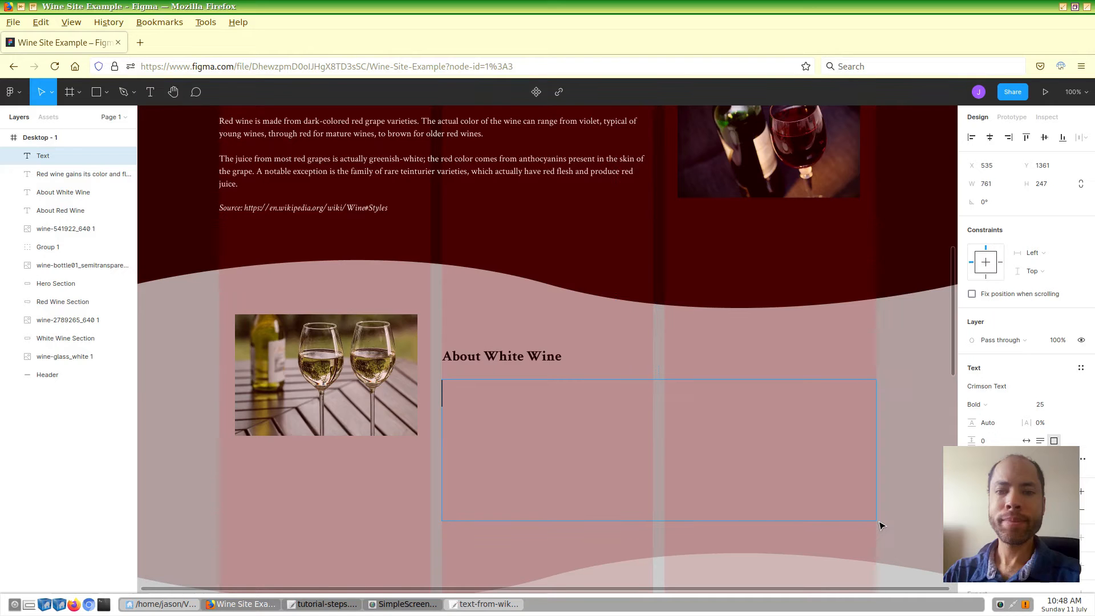
pyautogui.click(478, 603)
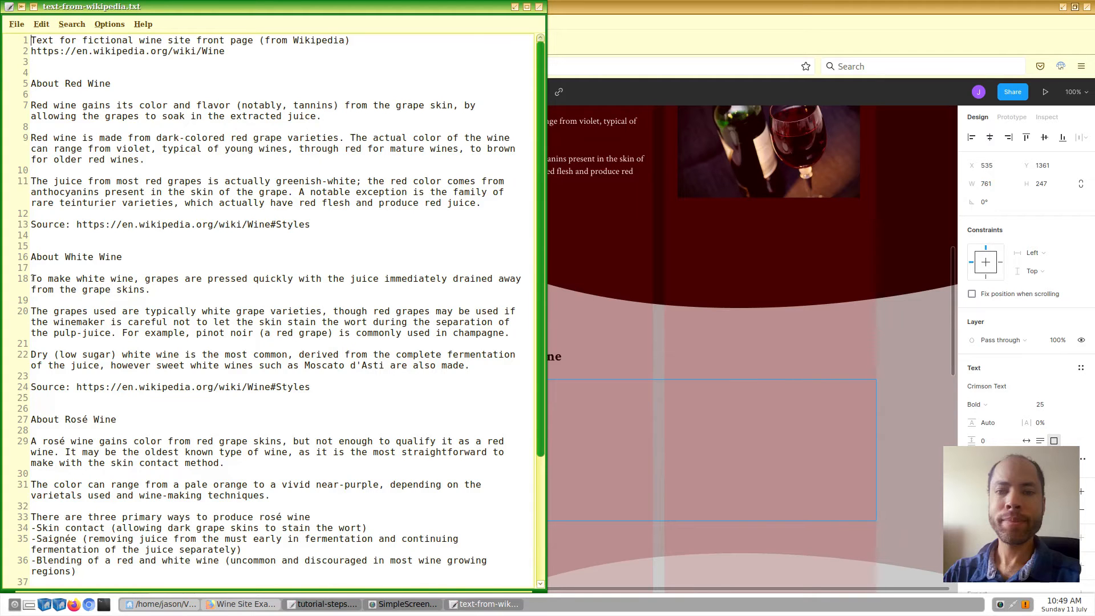
pyautogui.moveTo(31, 278); pyautogui.dragTo(323, 391)
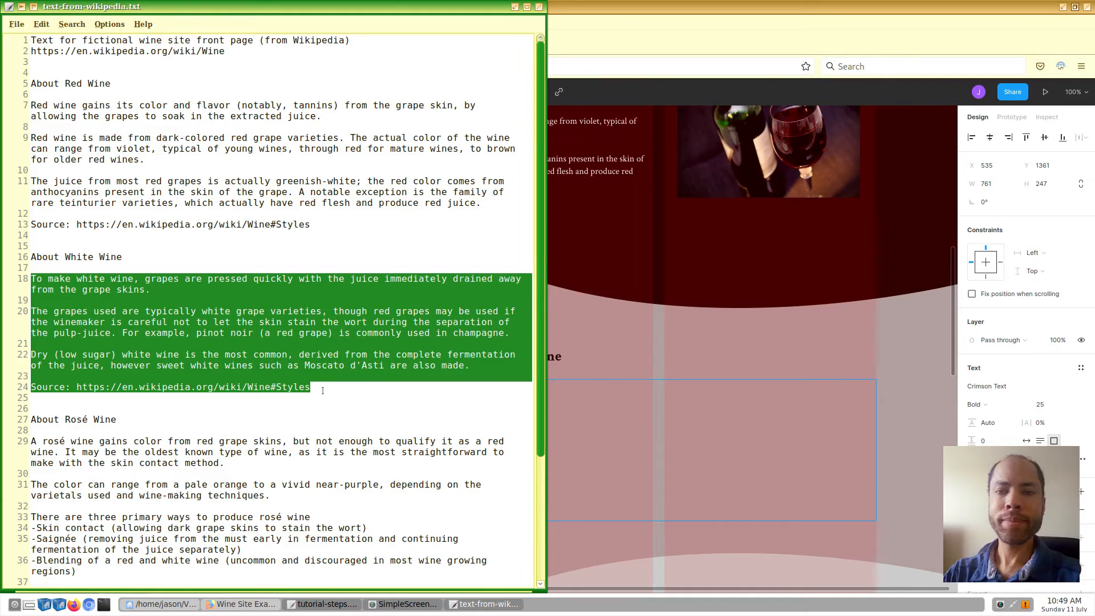
pyautogui.click(592, 479)
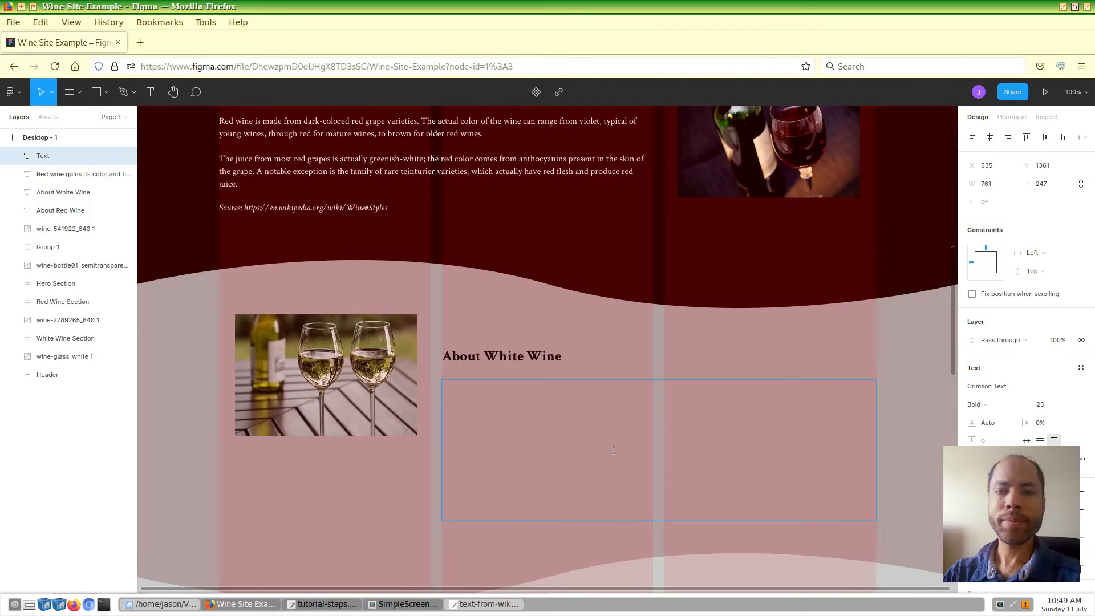
pyautogui.write('To make white wine, grapes are pressed quickly with the juice immediately drained away from the grape skins.  The grapes used are typically white grape varieties, though red grapes may be used if the winemaker is careful not to let the skin stain the wort during the separation of the pulp-juice. For example, pinot noir (a red grape) is commonly used in champagne.')
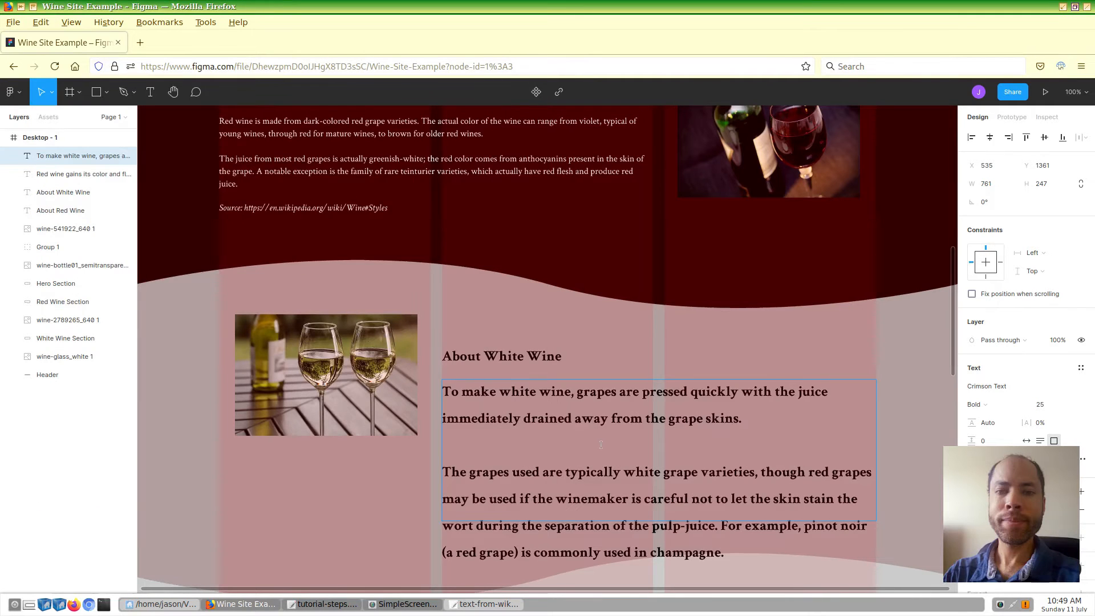
# Step: Set all of the white wine body text to Regular weight at font size 16
pyautogui.tripleClick(539, 422)
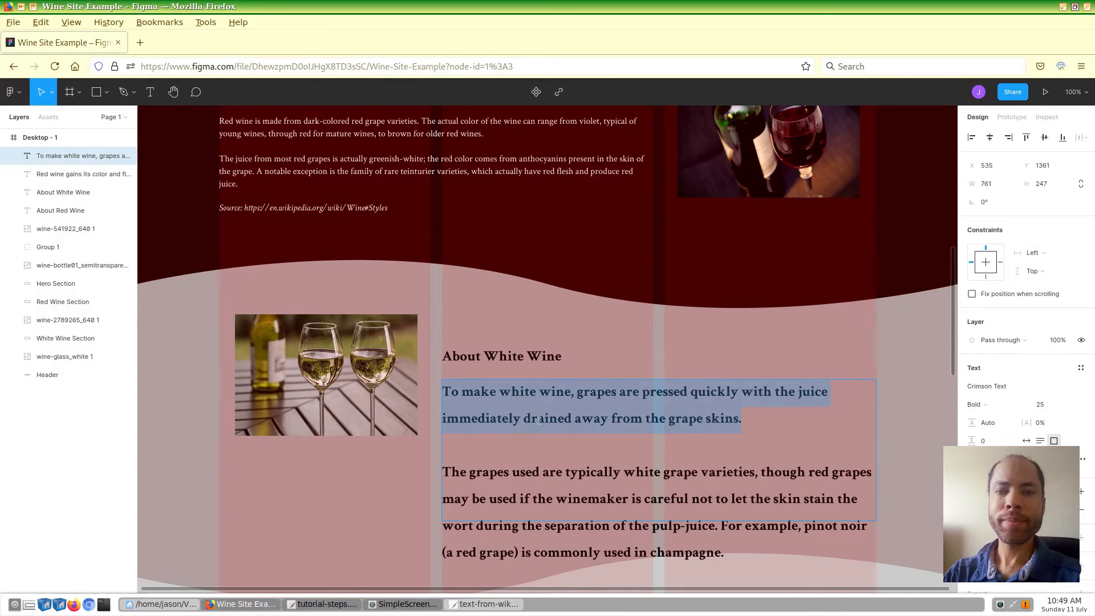
pyautogui.hotkey('ctrl', 'a')
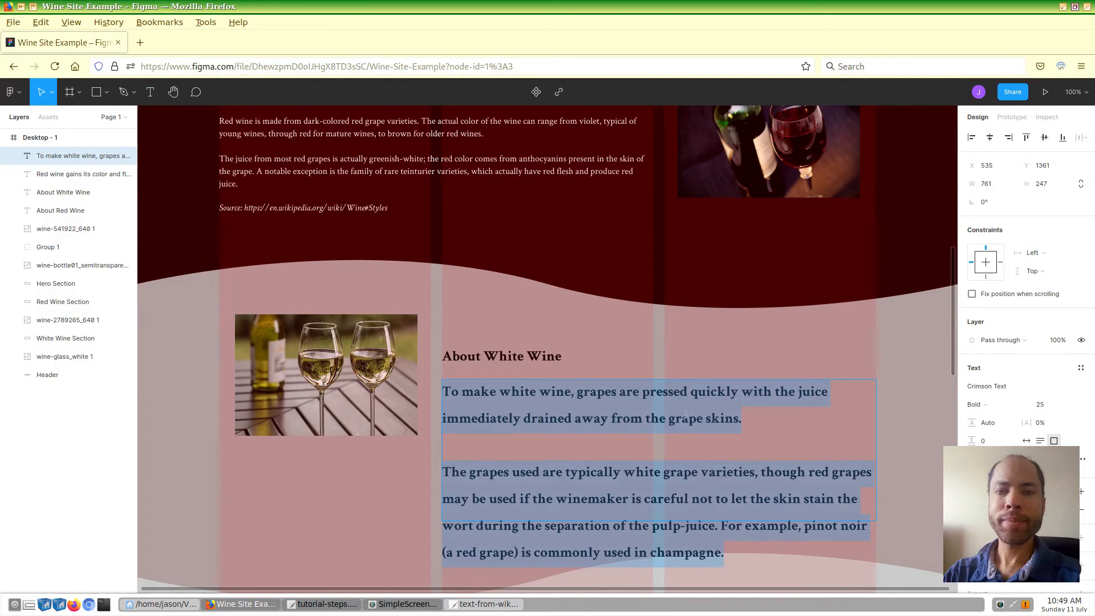
pyautogui.click(997, 406)
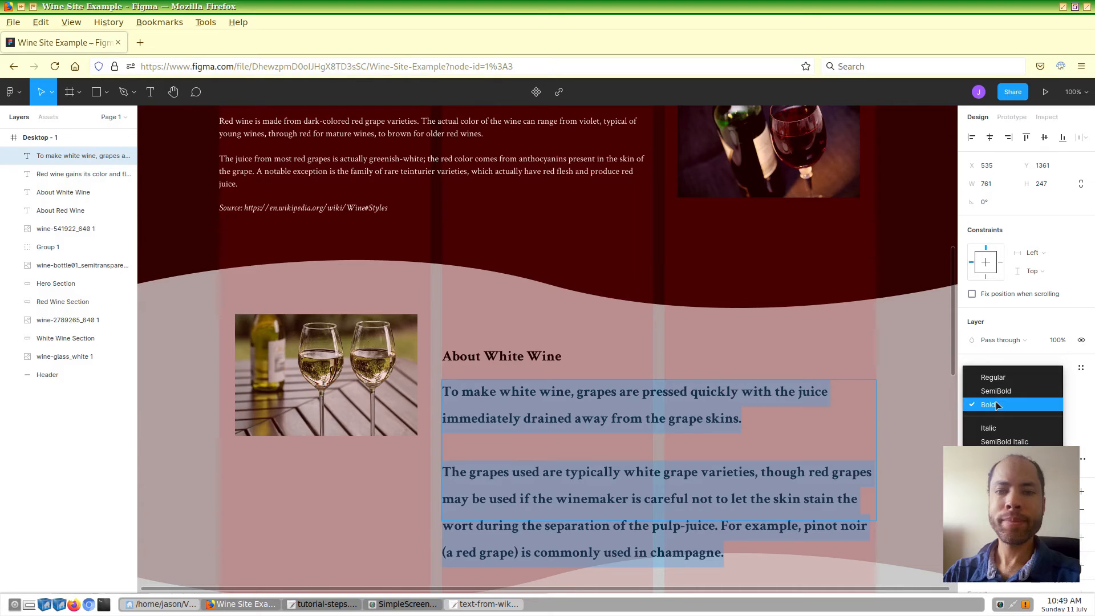
pyautogui.click(993, 377)
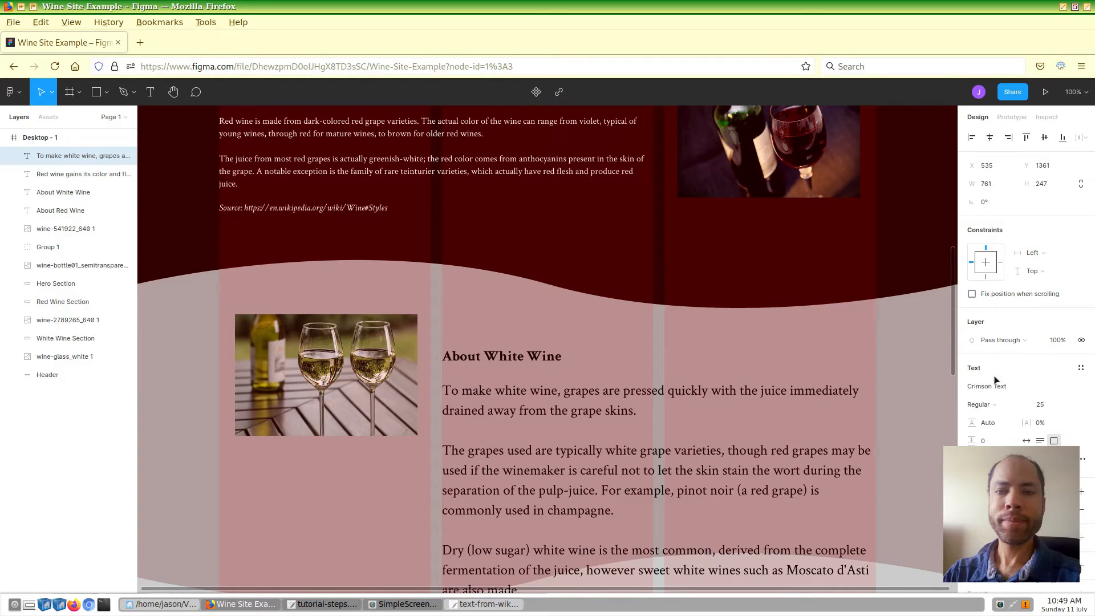
pyautogui.click(1046, 405)
pyautogui.write('1')
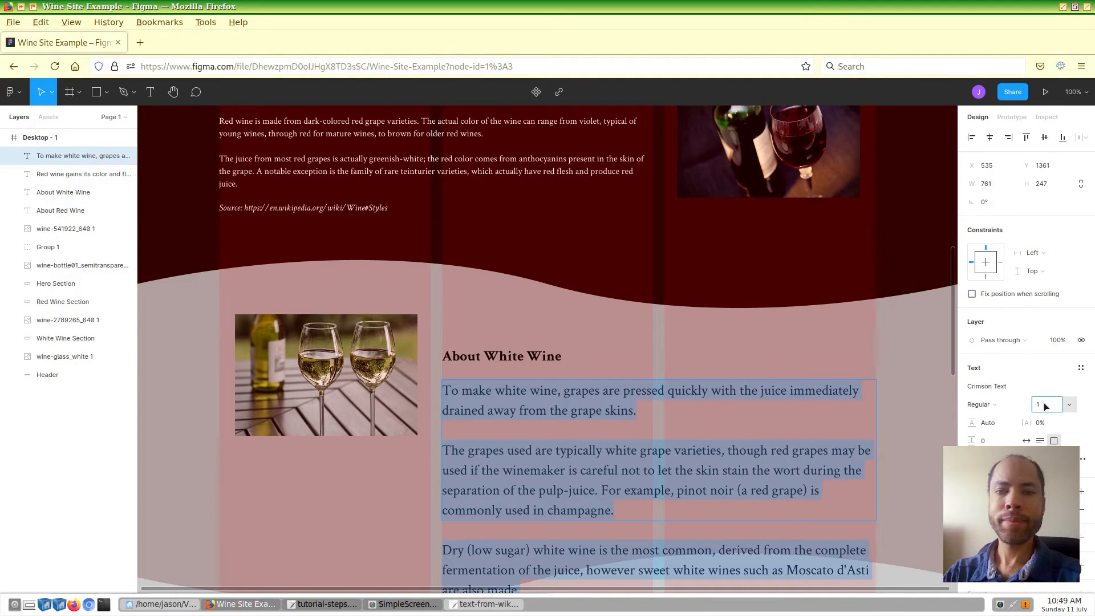
pyautogui.write('6')
pyautogui.press('Return')
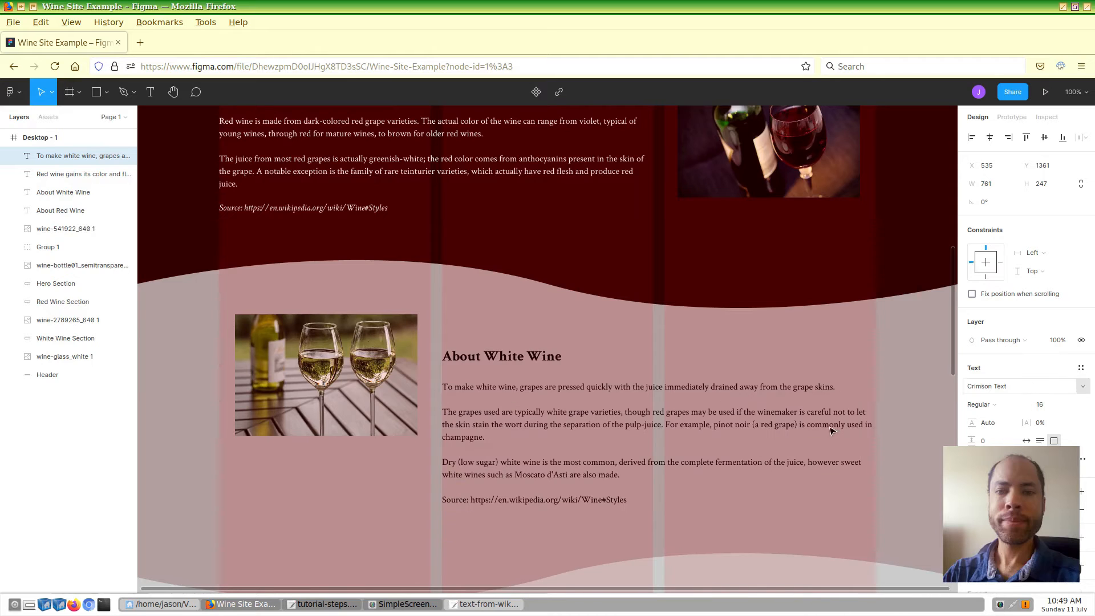
# Step: Make the source line at the end of the white wine body text italic
pyautogui.click(463, 501)
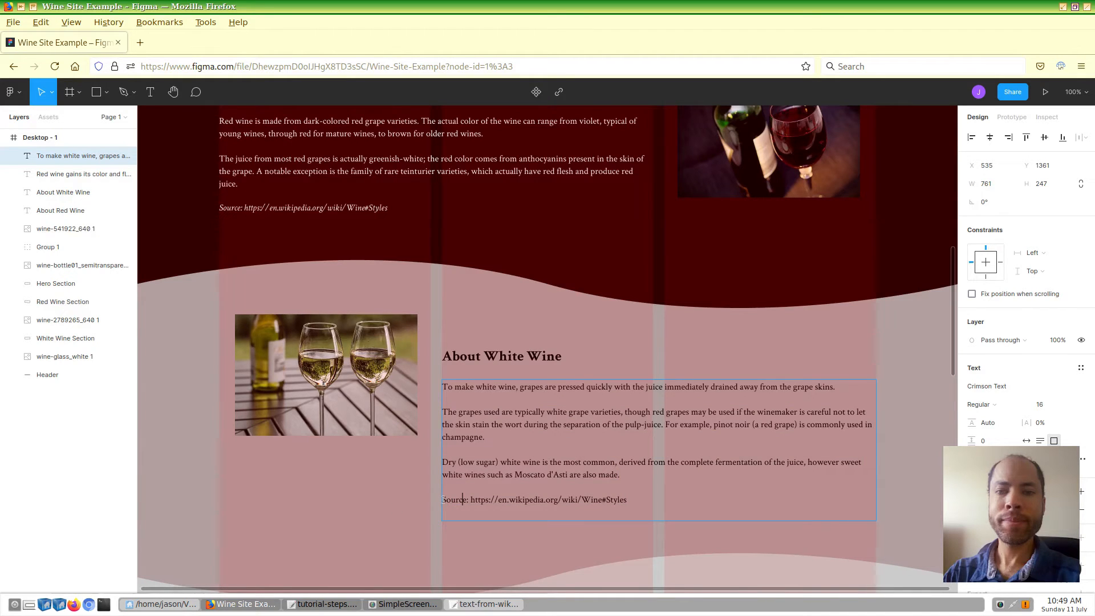
pyautogui.tripleClick(458, 500)
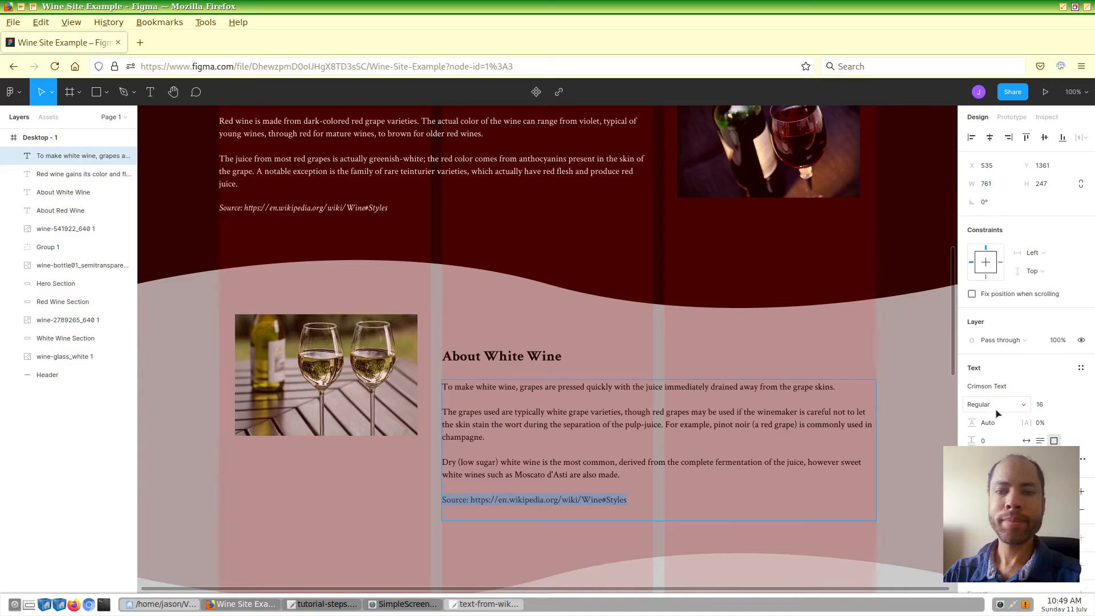
pyautogui.click(1024, 407)
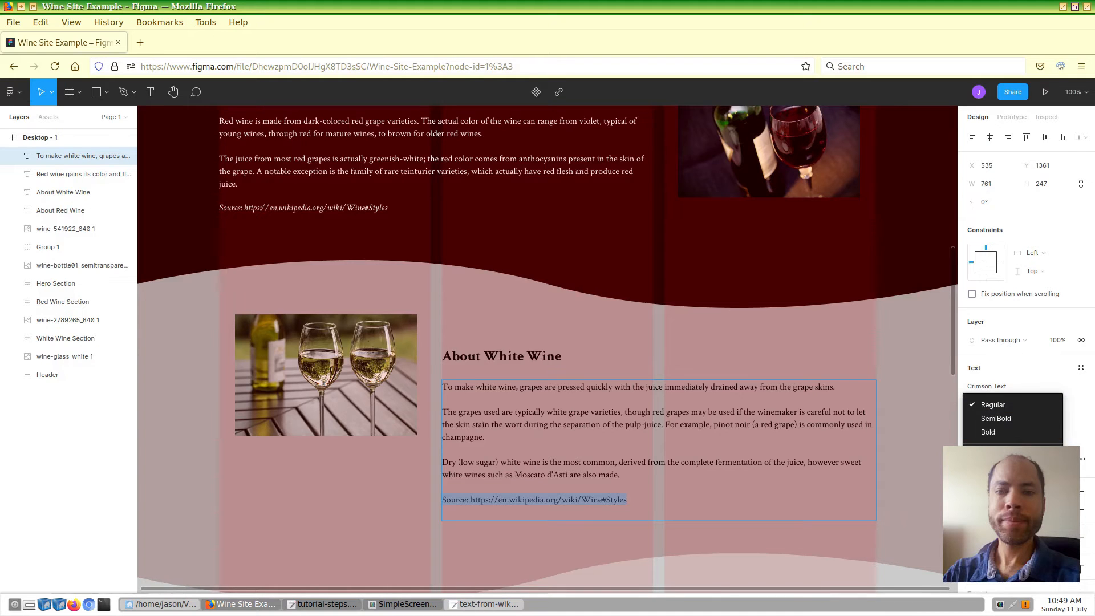
pyautogui.click(995, 455)
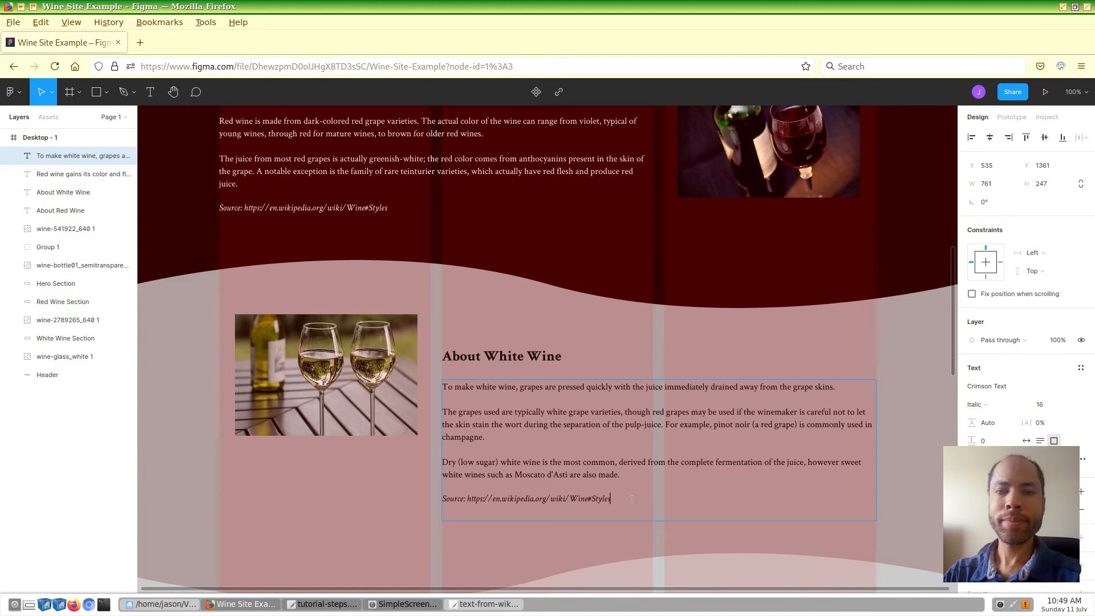
pyautogui.press('Escape')
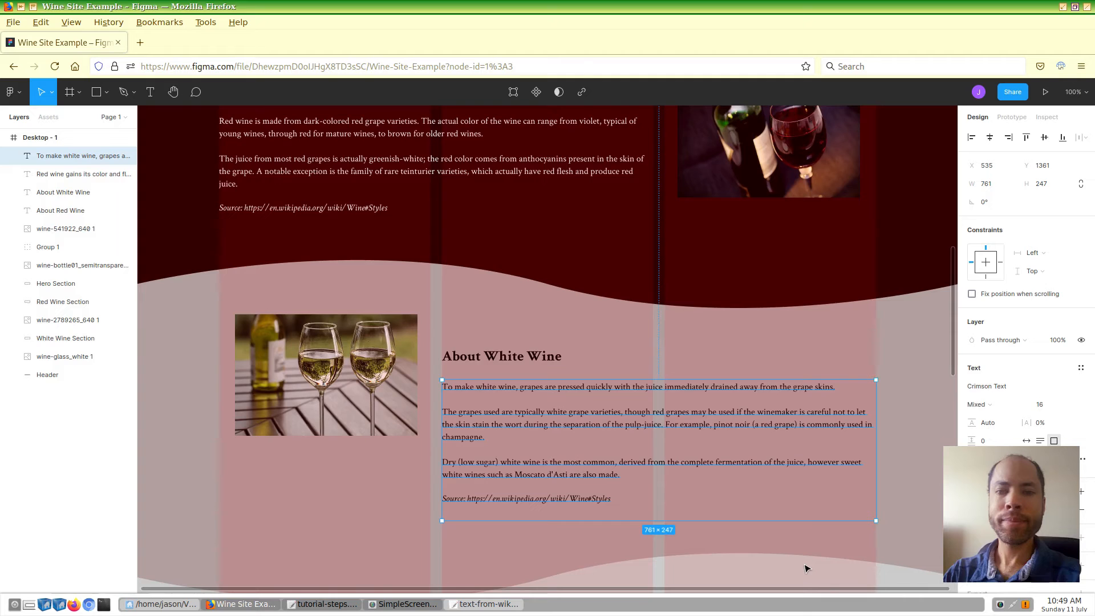
# Step: Nudge the white wine body text up to Y 1346 so it sits directly against the About White Wine heading's text box
pyautogui.scroll(-3, 635, 580)
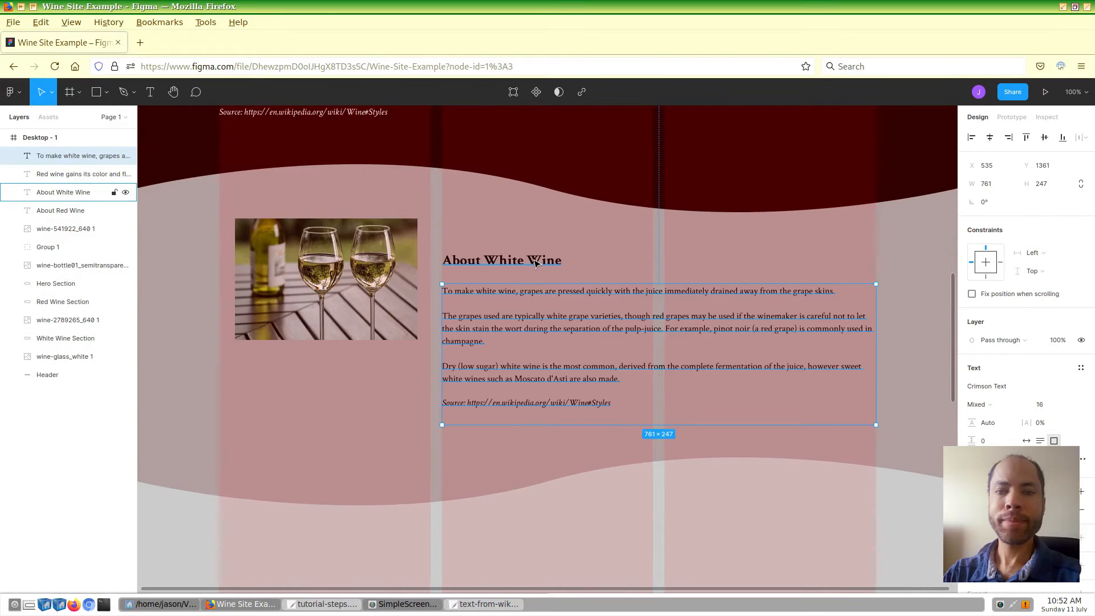
pyautogui.press('alt')
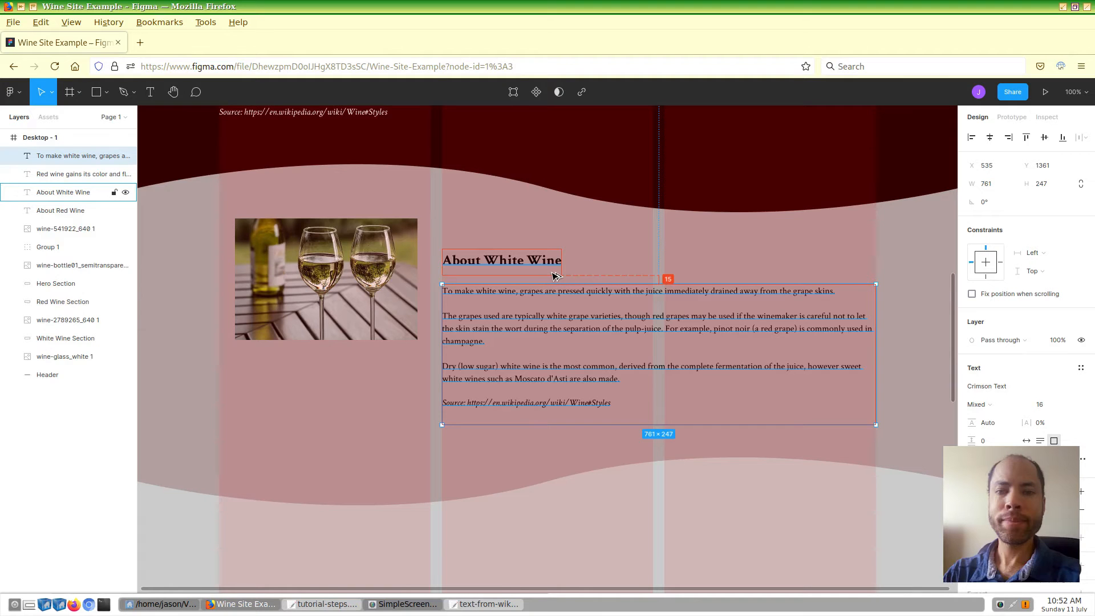
pyautogui.press('Up')
pyautogui.press('Up')
pyautogui.press('Up')
pyautogui.press('Up')
pyautogui.press('Up')
pyautogui.press('Up')
pyautogui.press('Up')
pyautogui.press('Up')
pyautogui.press('Up')
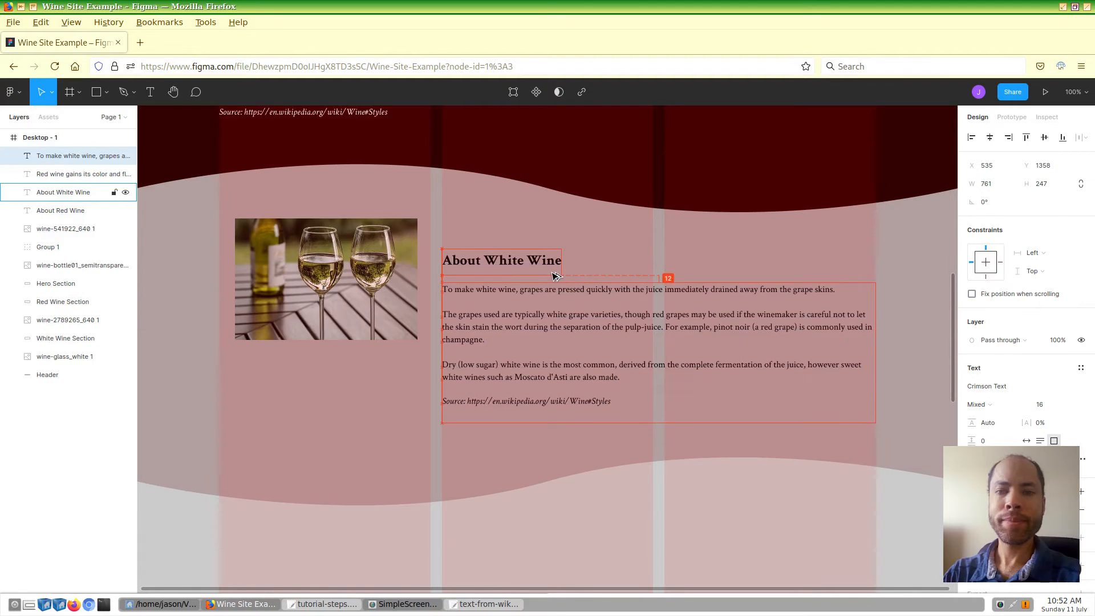
pyautogui.press('Up')
pyautogui.press('Up')
pyautogui.press('Up')
pyautogui.press('Up')
pyautogui.press('Up')
pyautogui.press('Up')
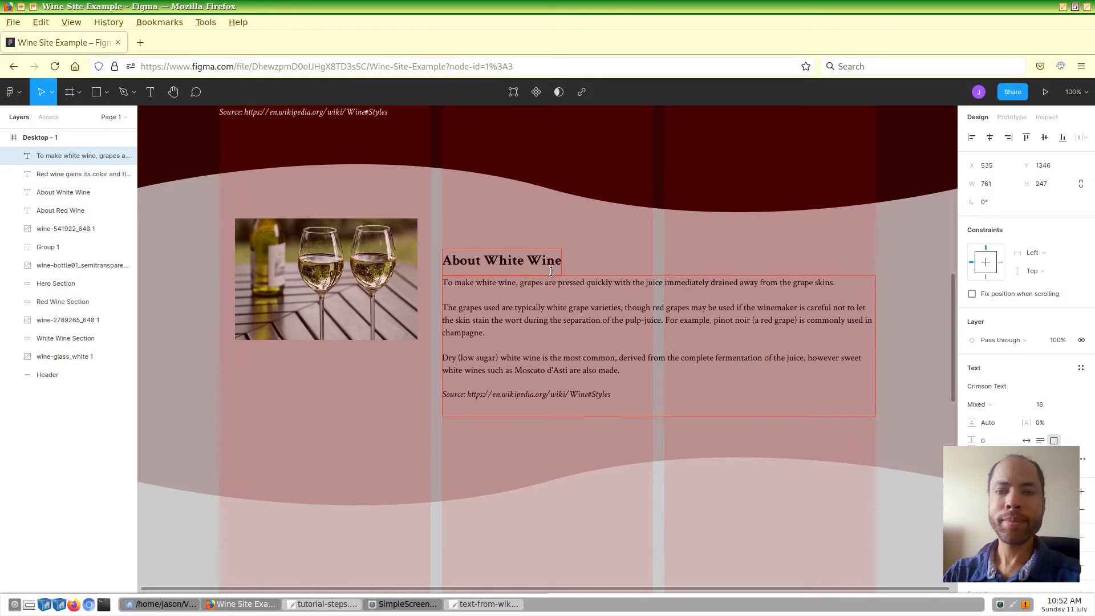
# Step: Shorten the White Wine Section to a height of 584 and vertically center the white wine image within it
pyautogui.click(416, 468)
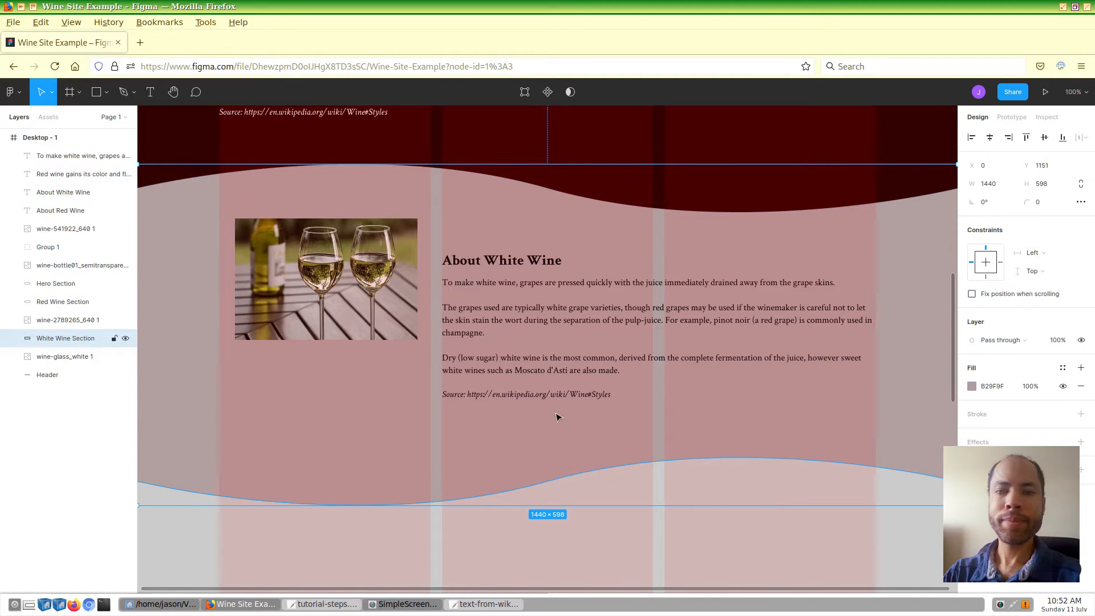
pyautogui.moveTo(461, 506); pyautogui.dragTo(472, 497)
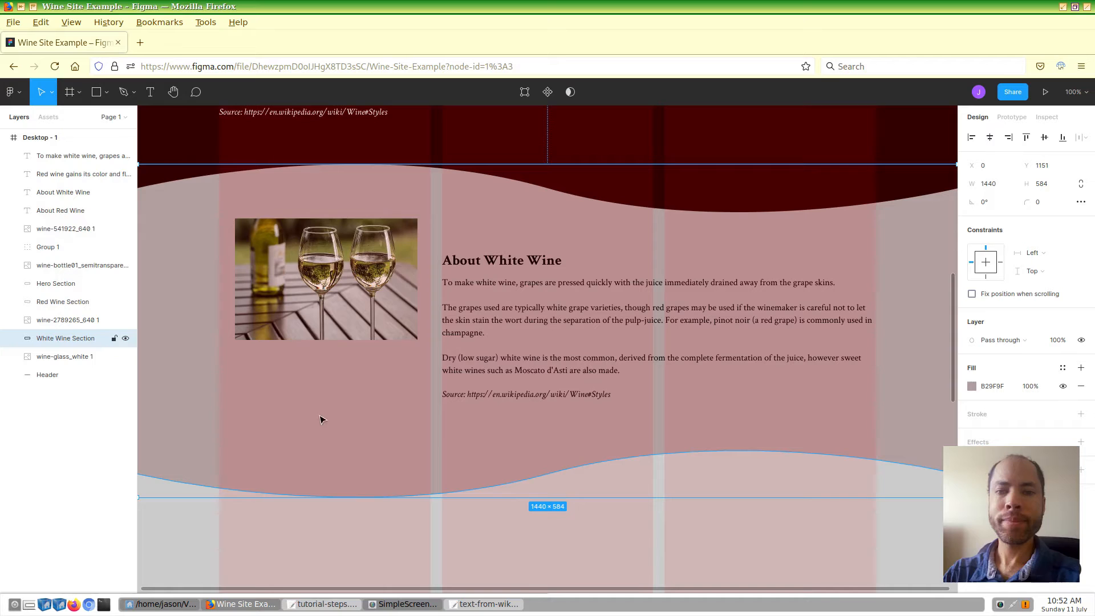
pyautogui.keyDown('shift'); pyautogui.click(353, 296); pyautogui.keyUp('shift')
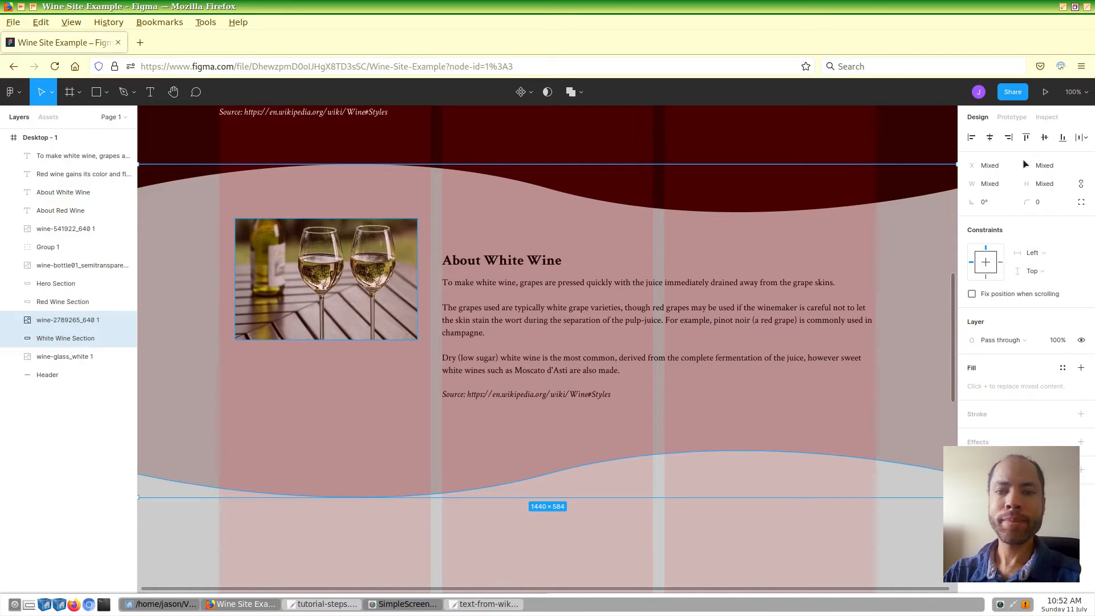
pyautogui.click(1044, 138)
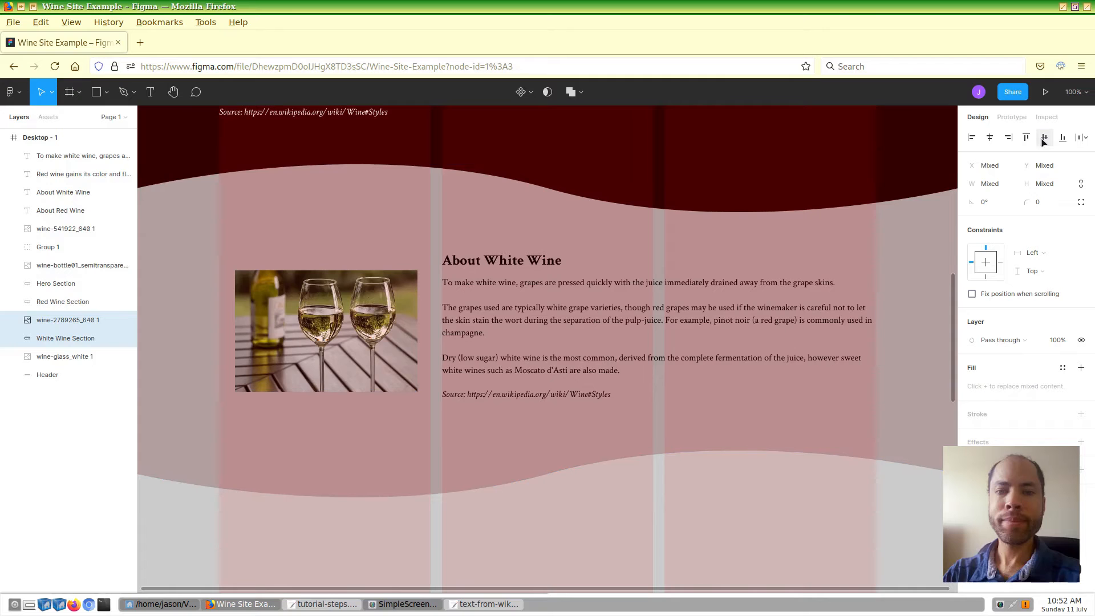
pyautogui.click(224, 557)
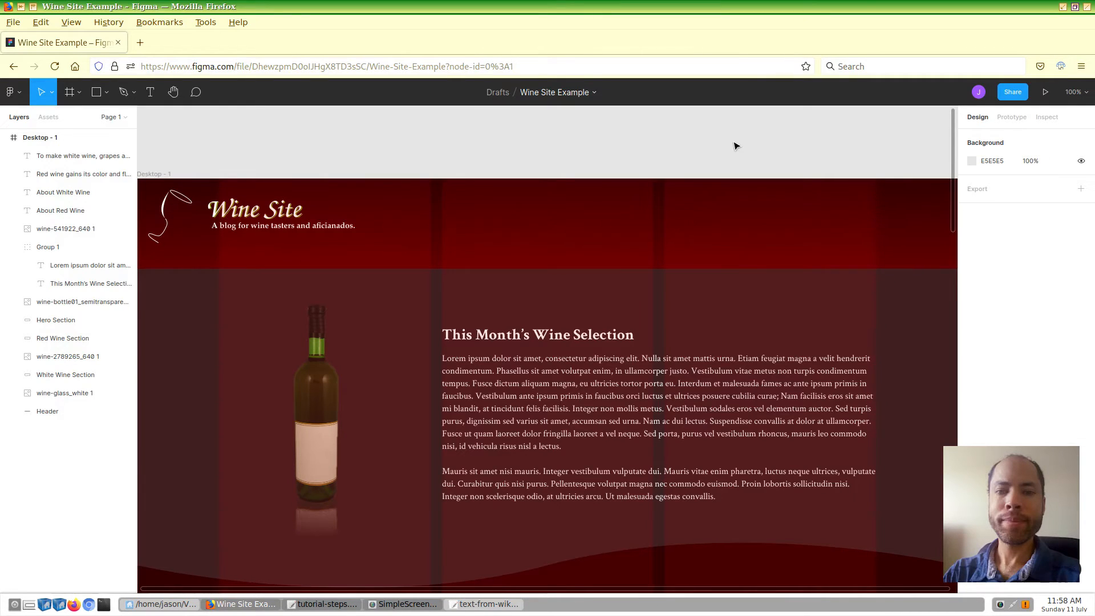
# Step: Create a text style named "Wine Site h2" from the This Month's Wine Selection heading
pyautogui.doubleClick(659, 418)
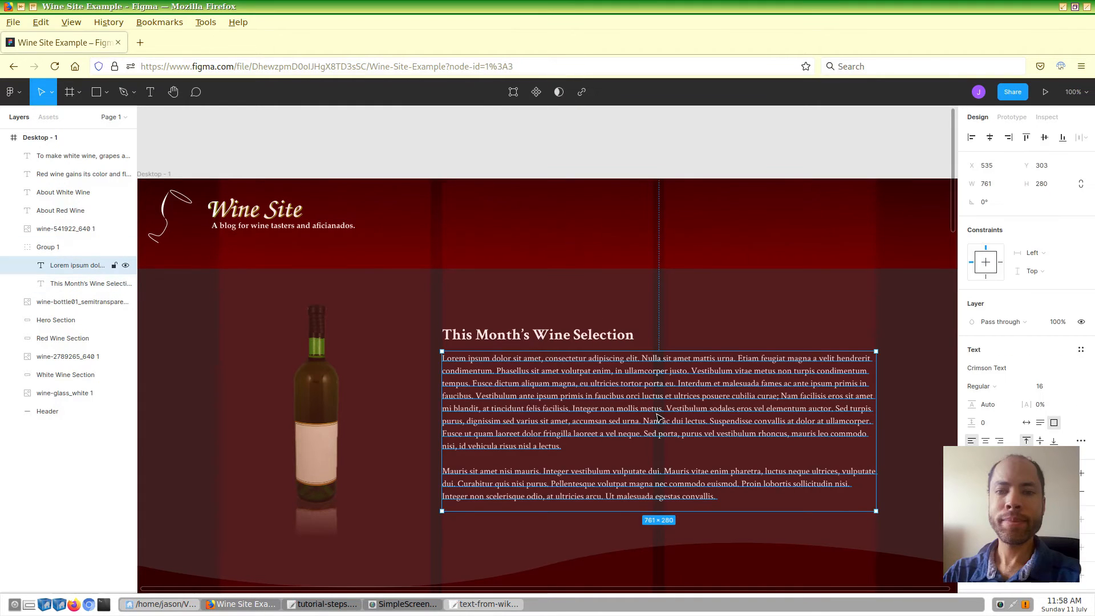
pyautogui.click(589, 337)
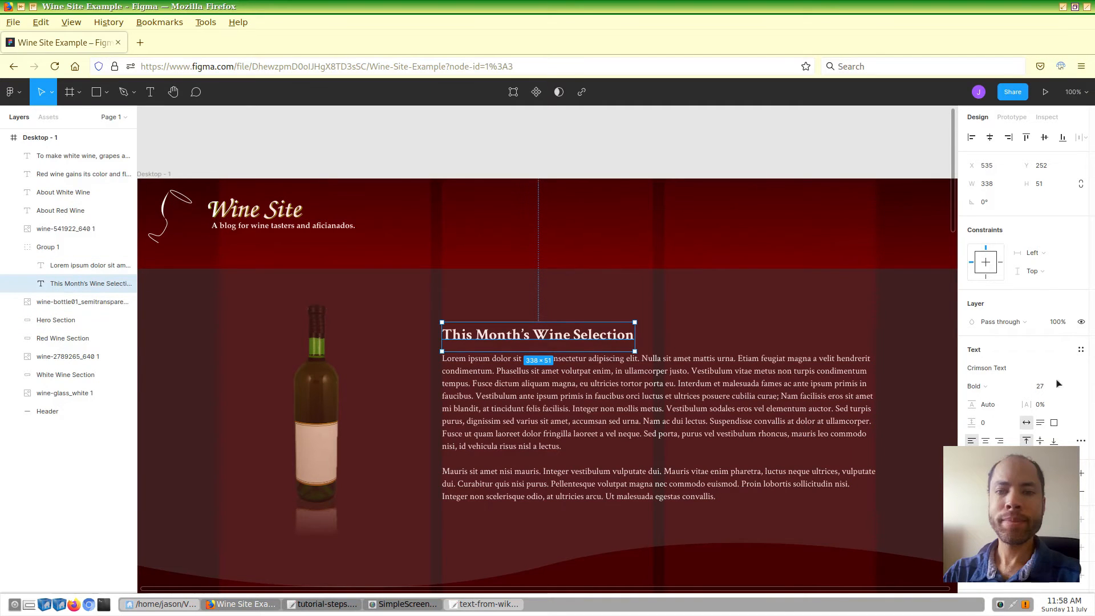
pyautogui.click(1082, 353)
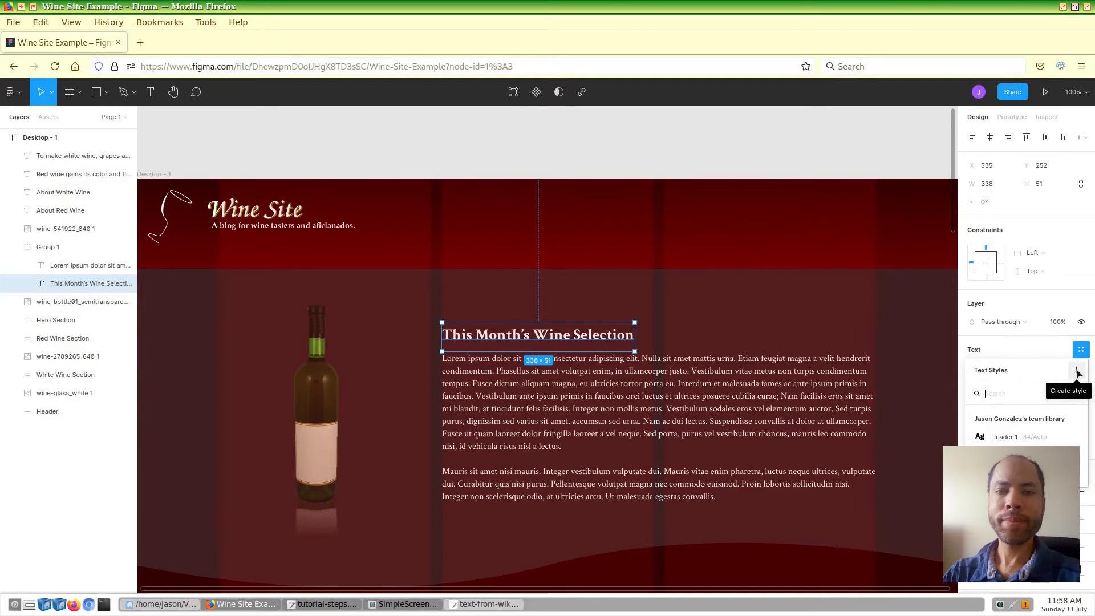
pyautogui.click(1077, 371)
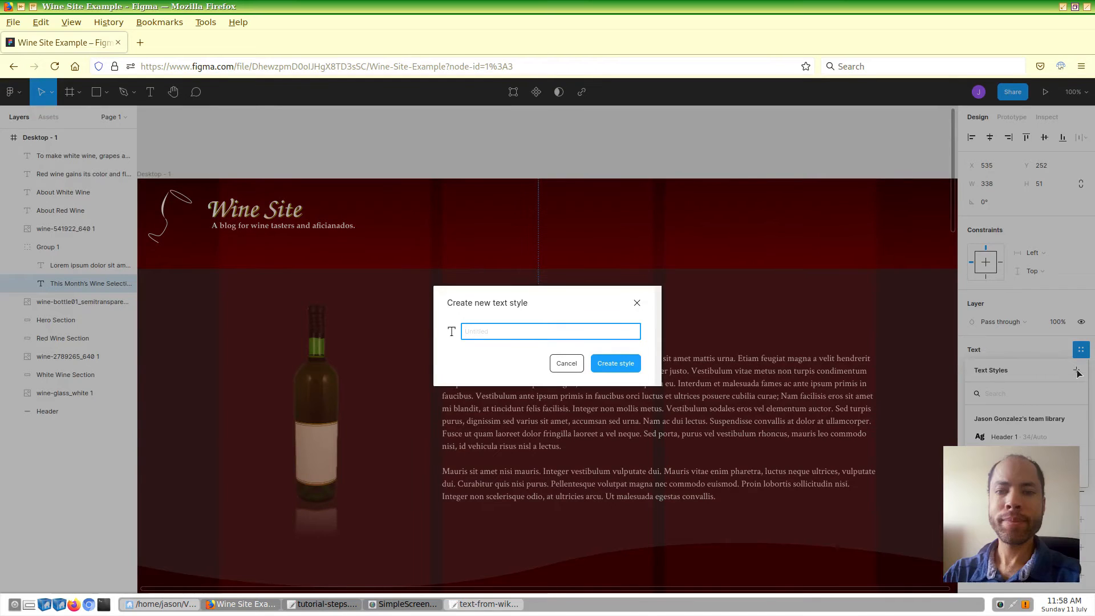
pyautogui.write('Wine Site h2')
pyautogui.click(628, 363)
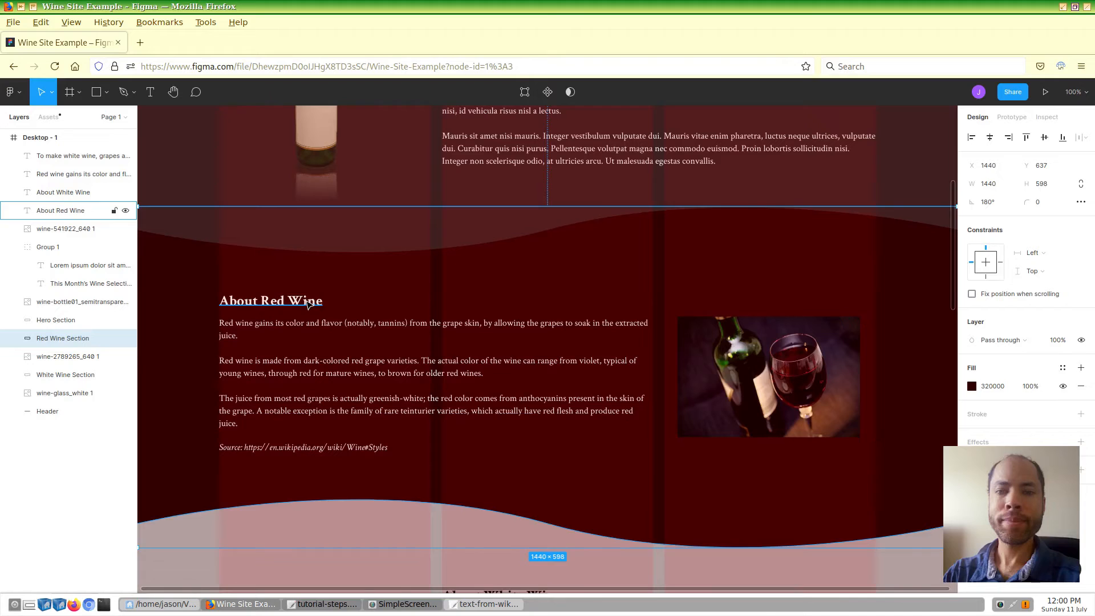
# Step: Start a new text style from the About Red Wine heading, entering a name that begins with "Wine Site h"
pyautogui.click(308, 305)
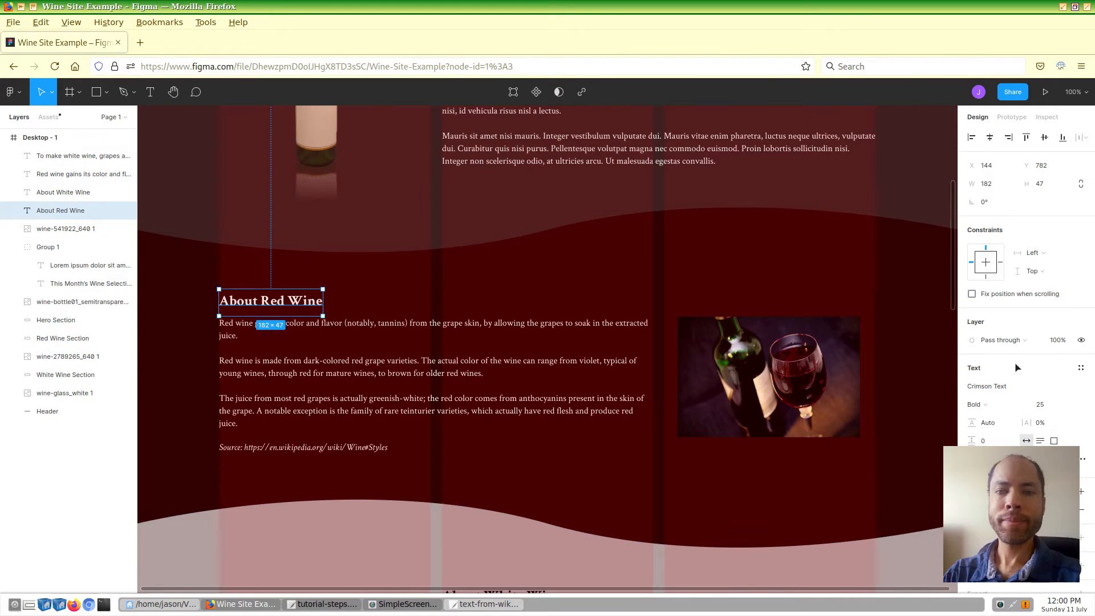
pyautogui.click(1078, 370)
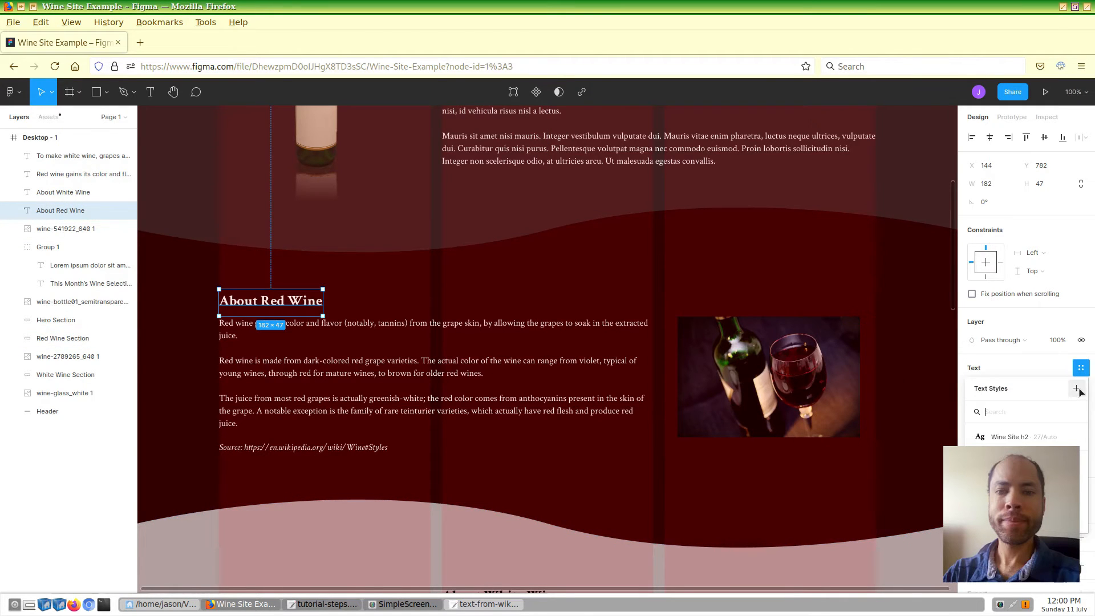
pyautogui.click(1076, 388)
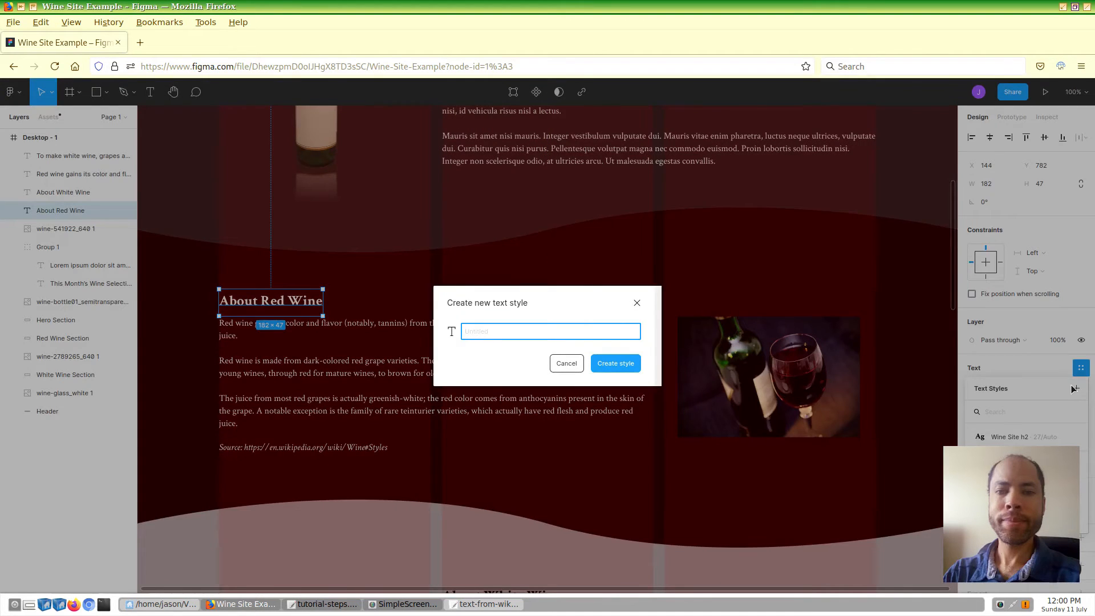
pyautogui.write('Wine Site h')
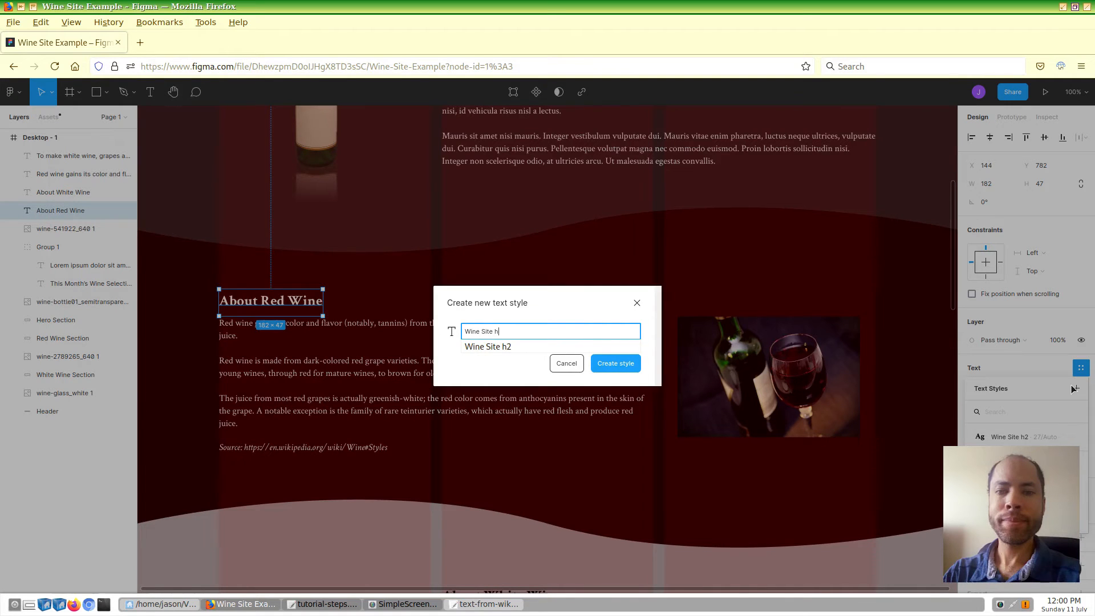
# Step: Save the About Red Wine heading's text style as "Wine Site h3" and apply it to the About White Wine heading
pyautogui.write('3')
pyautogui.click(618, 366)
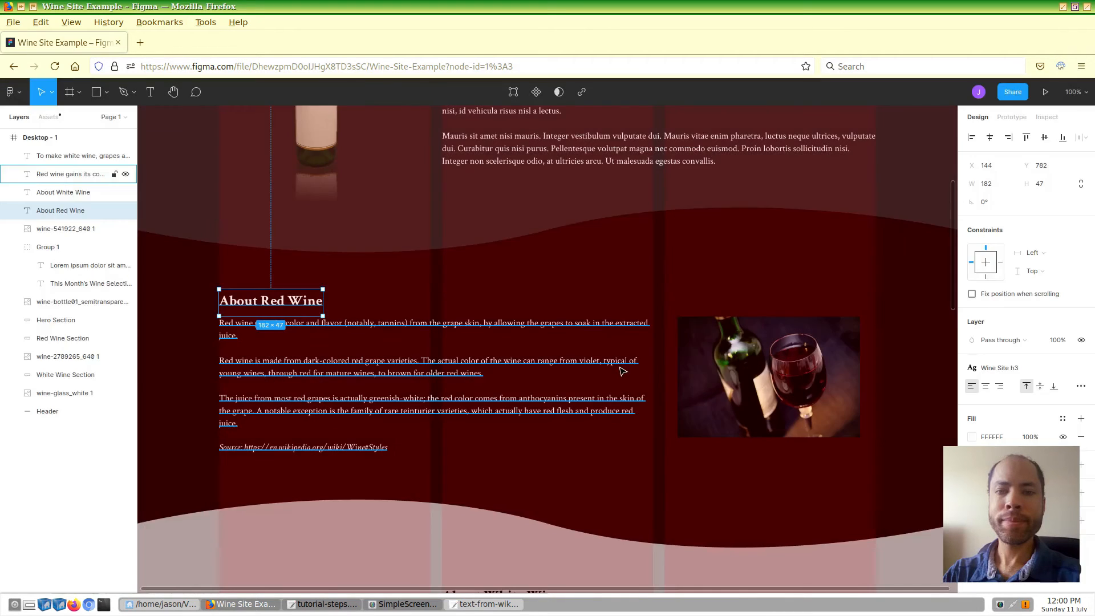
pyautogui.scroll(-5, 599, 373)
pyautogui.click(507, 331)
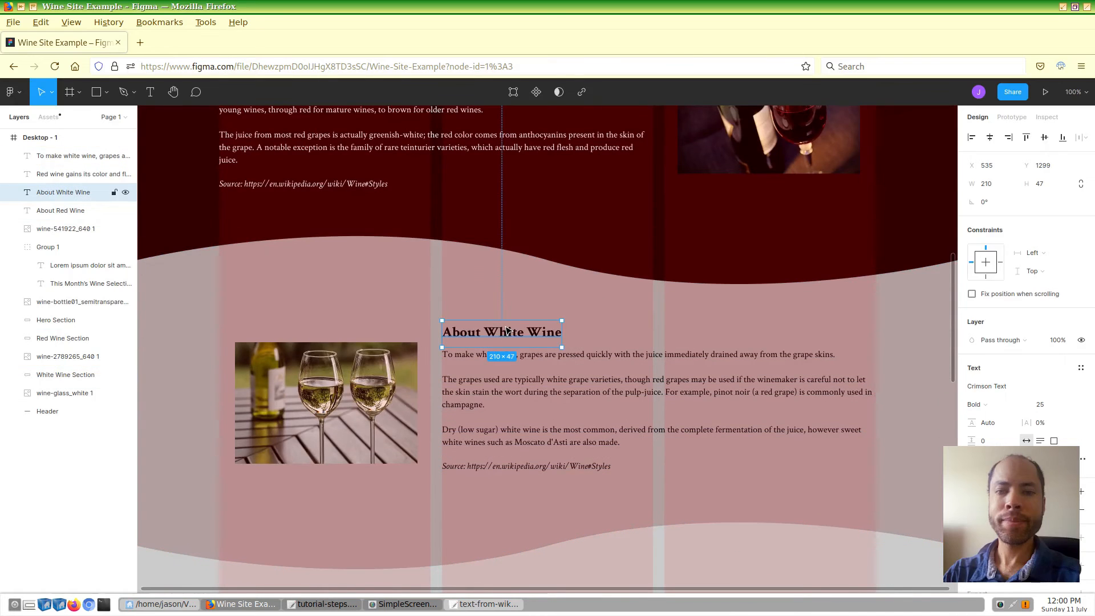
pyautogui.click(1081, 369)
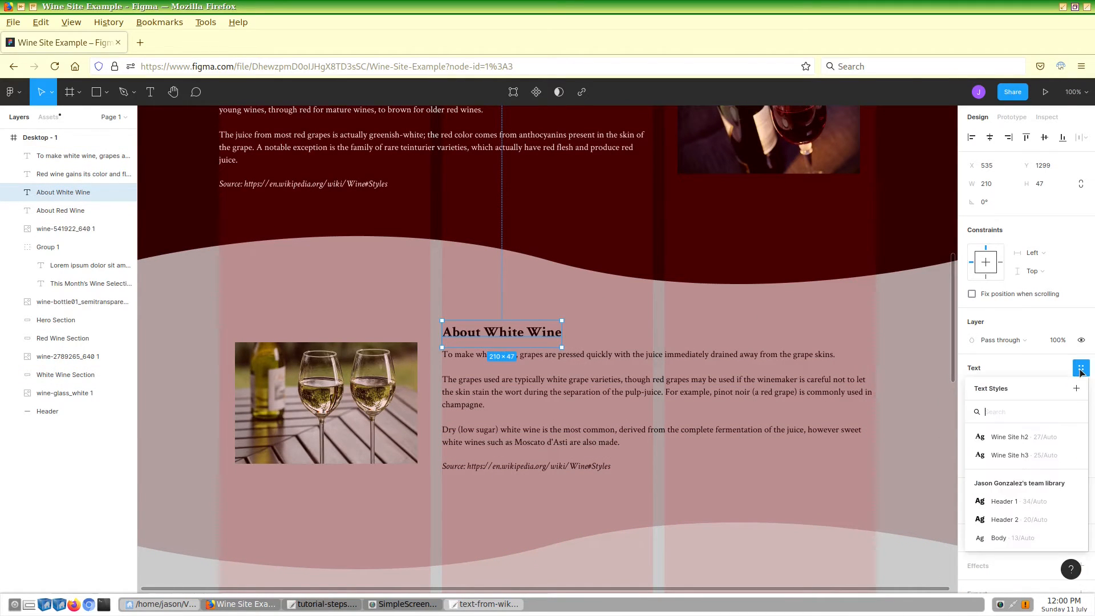
pyautogui.click(1015, 458)
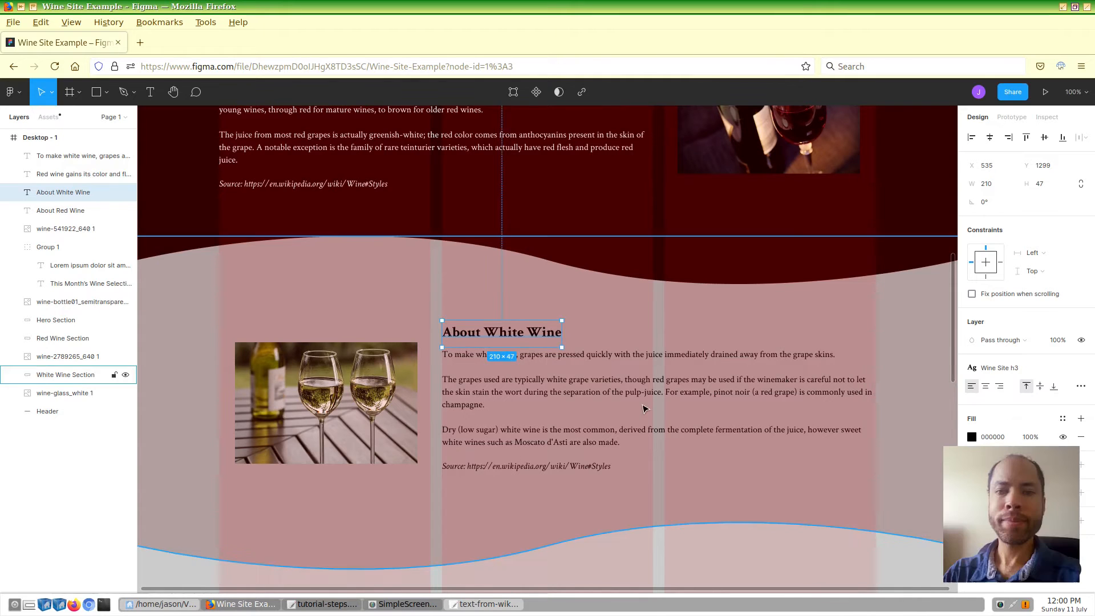
# Step: Set the line height of the entire body text under "This Month's Wine Selection" to 20
pyautogui.scroll(-5, 636, 401)
pyautogui.scroll(-3, 636, 401)
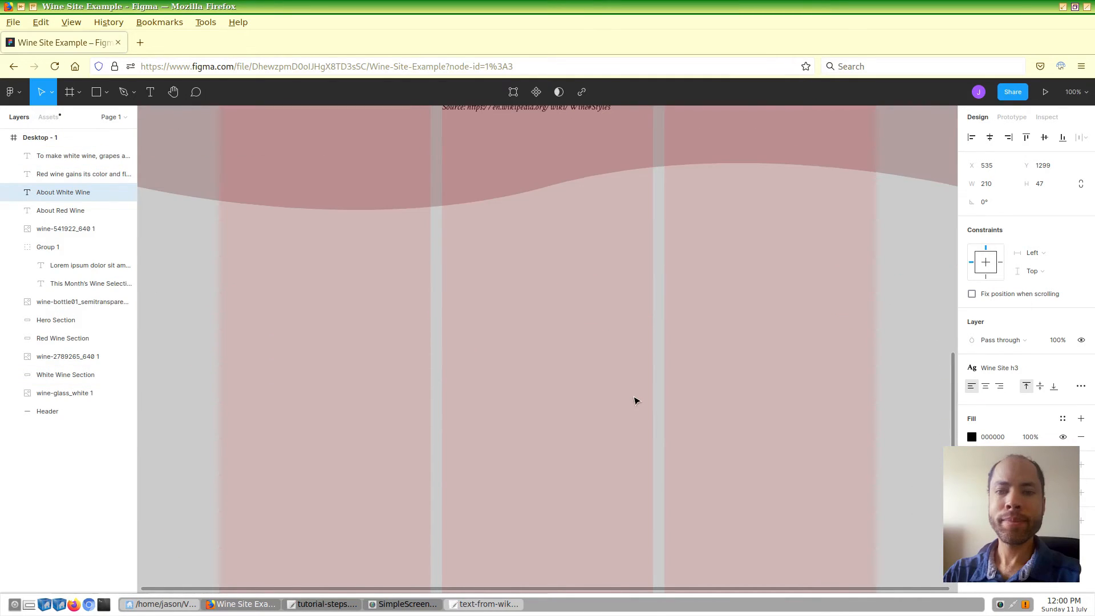
pyautogui.click(598, 393)
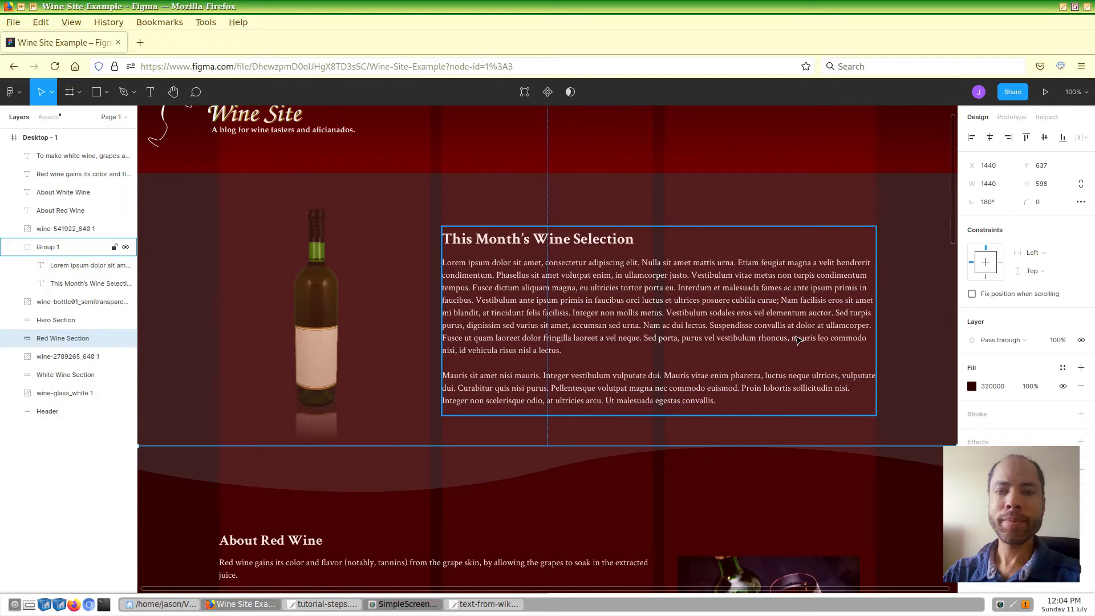
pyautogui.doubleClick(720, 333)
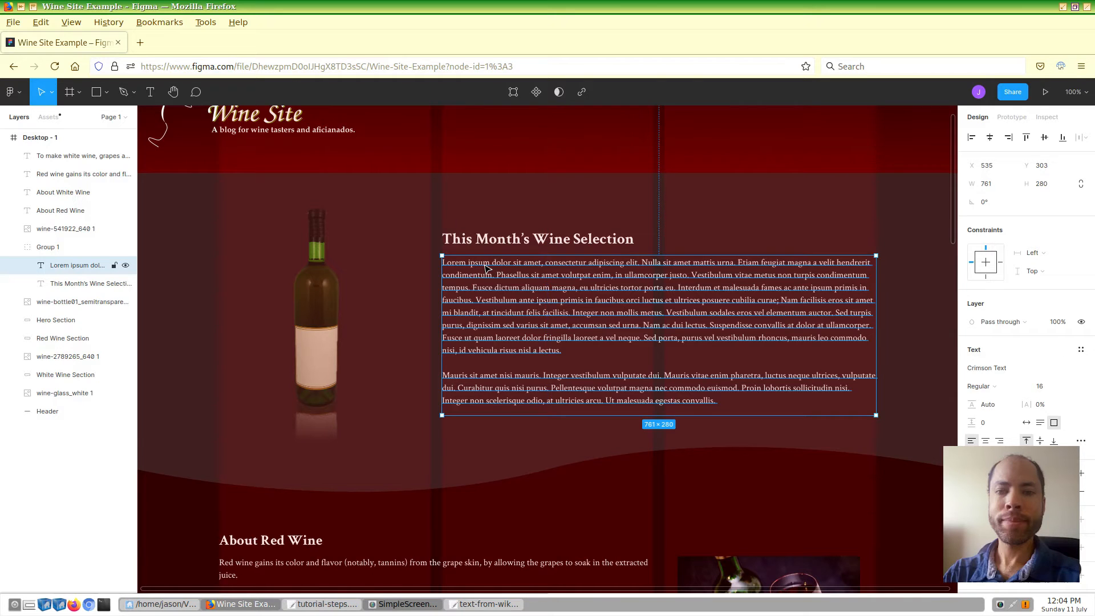
pyautogui.hotkey('ctrl', 'a')
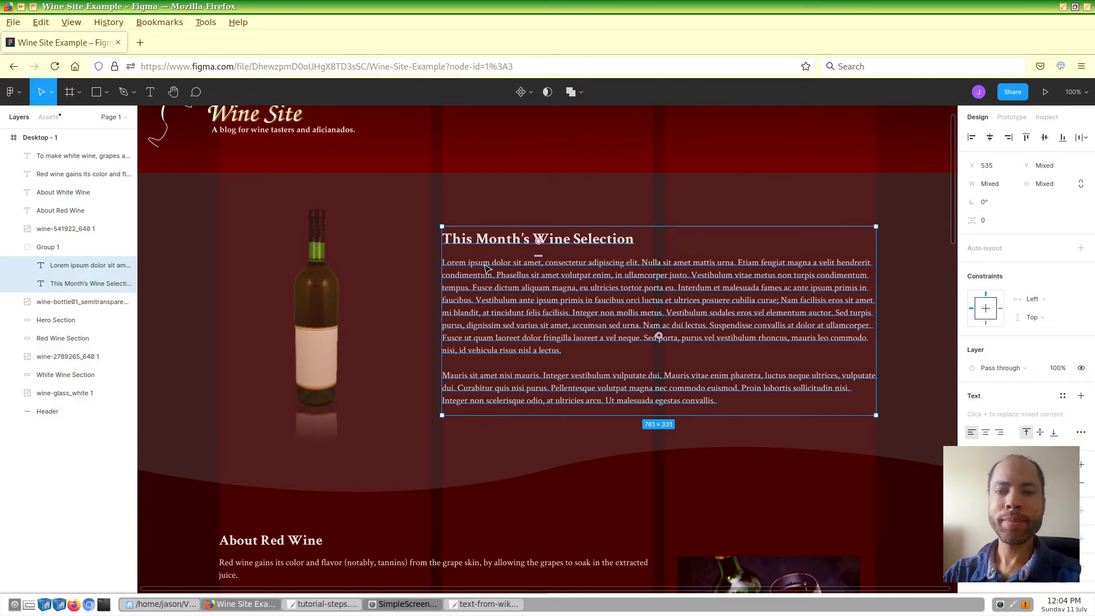
pyautogui.doubleClick(569, 293)
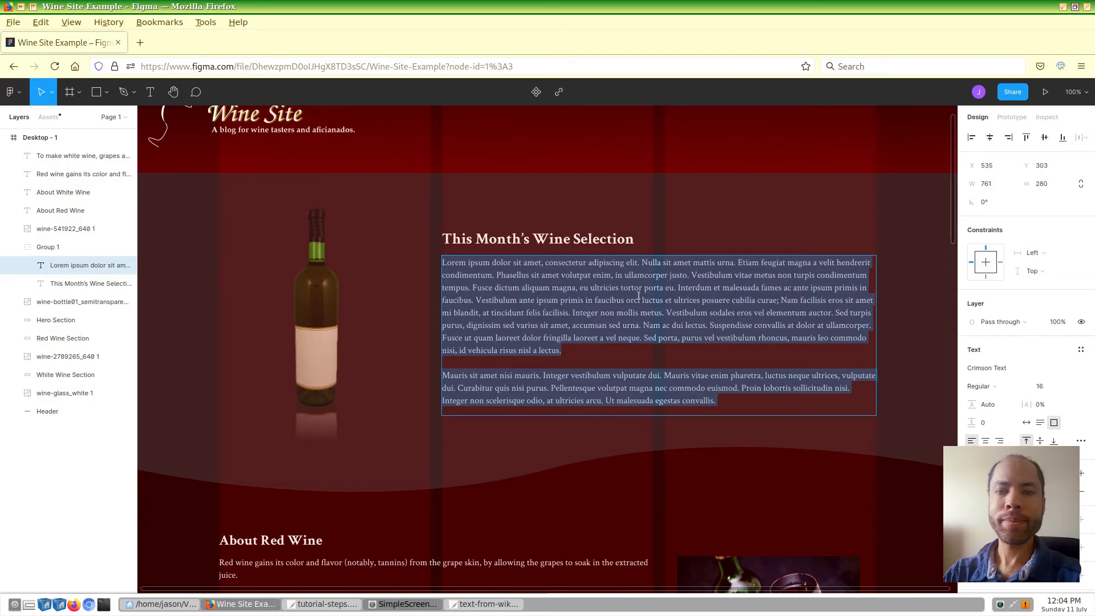
pyautogui.click(988, 405)
pyautogui.write('20')
pyautogui.press('Return')
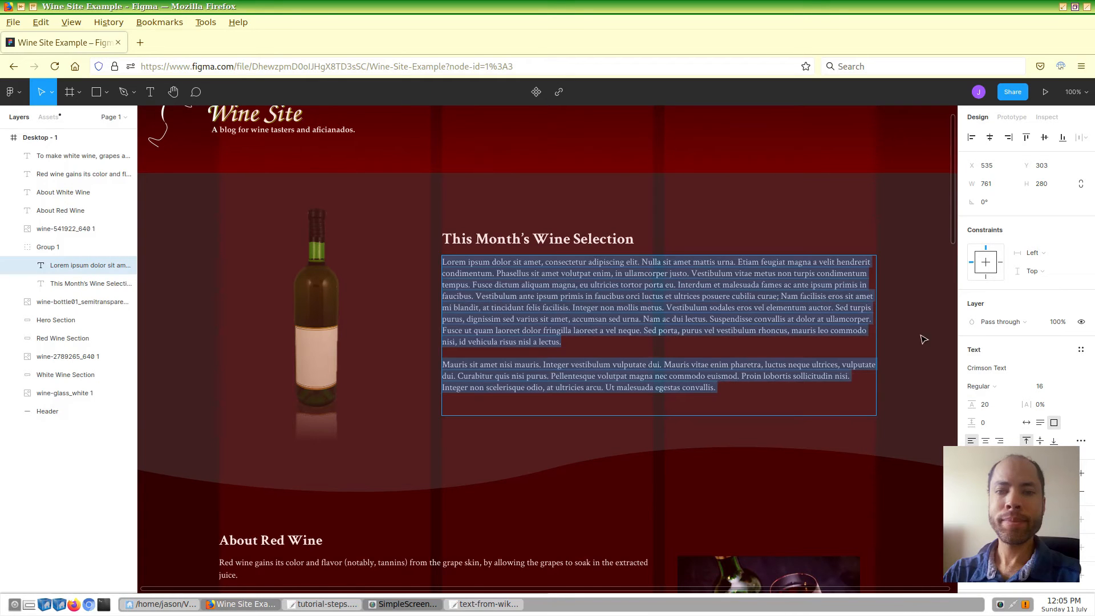
# Step: Create a new text style named "Wine Site Body" from the selected wine selection body text
pyautogui.click(1081, 351)
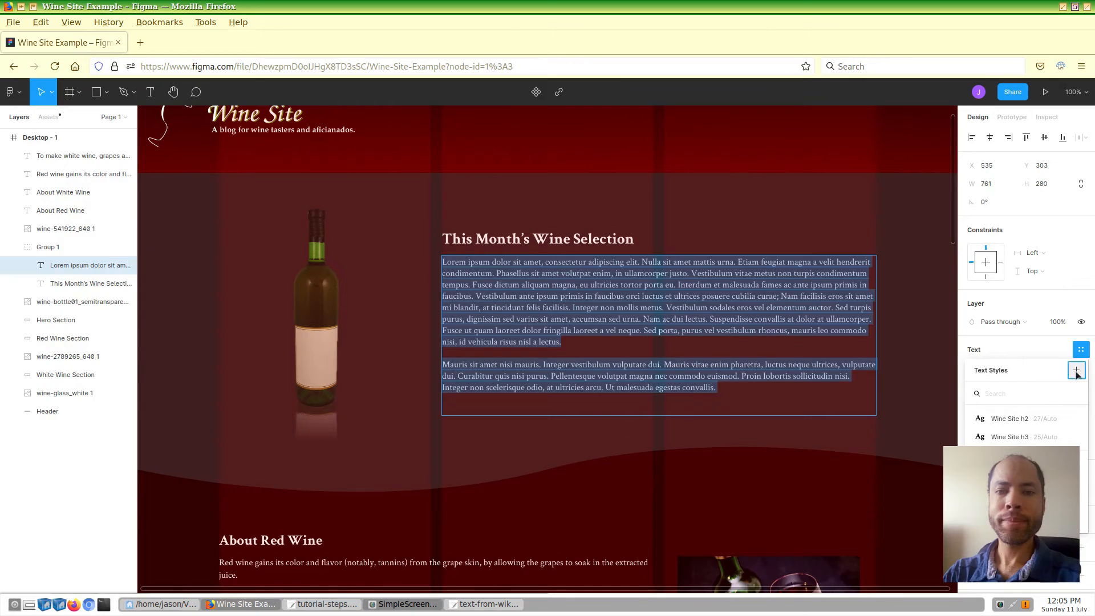
pyautogui.click(1077, 371)
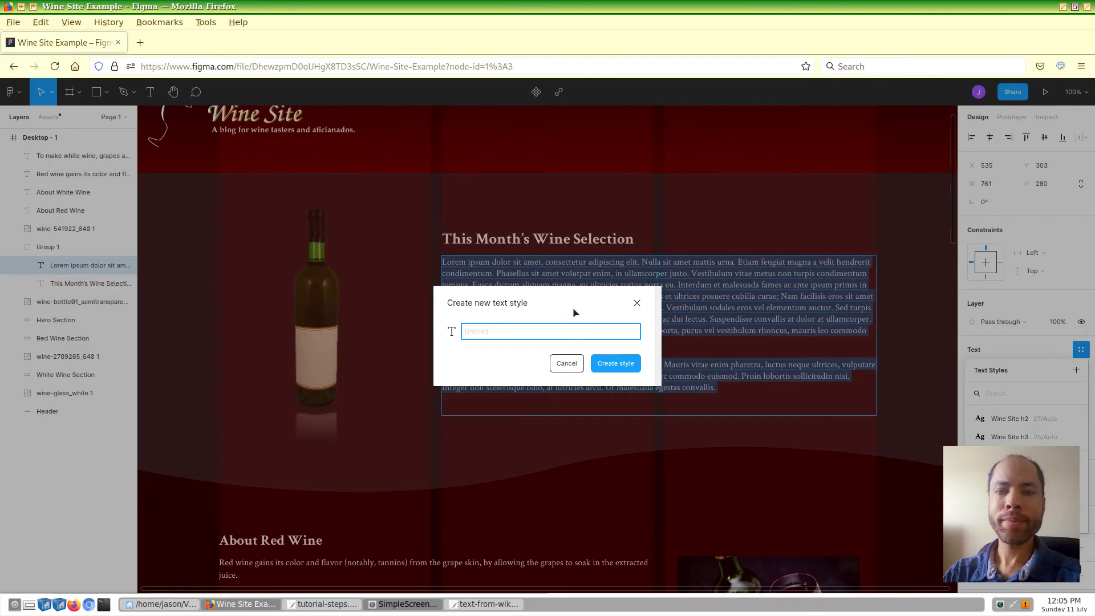
pyautogui.write('Wine Site')
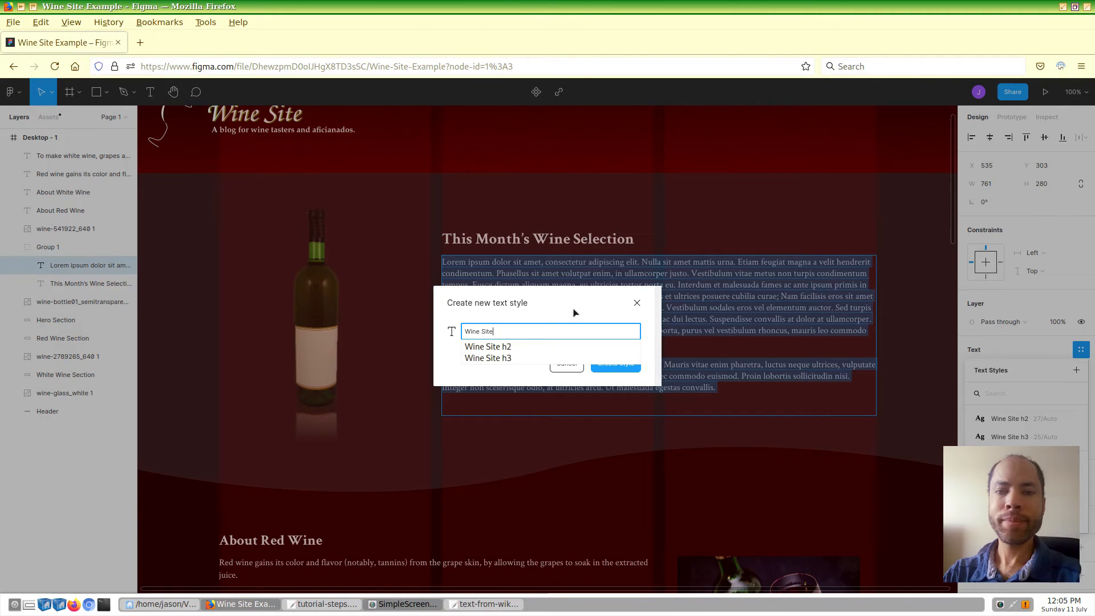
pyautogui.write(' Body')
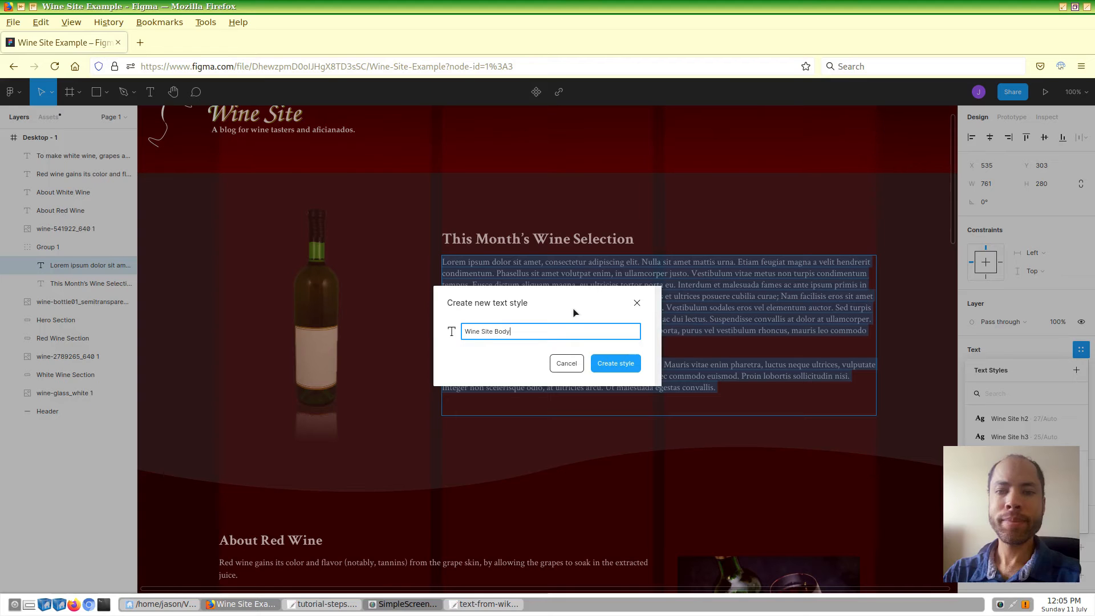
pyautogui.click(620, 366)
# Step: Apply the Wine Site Body text style to the three About Red Wine paragraphs, excluding the italic source line
pyautogui.scroll(-5, 457, 383)
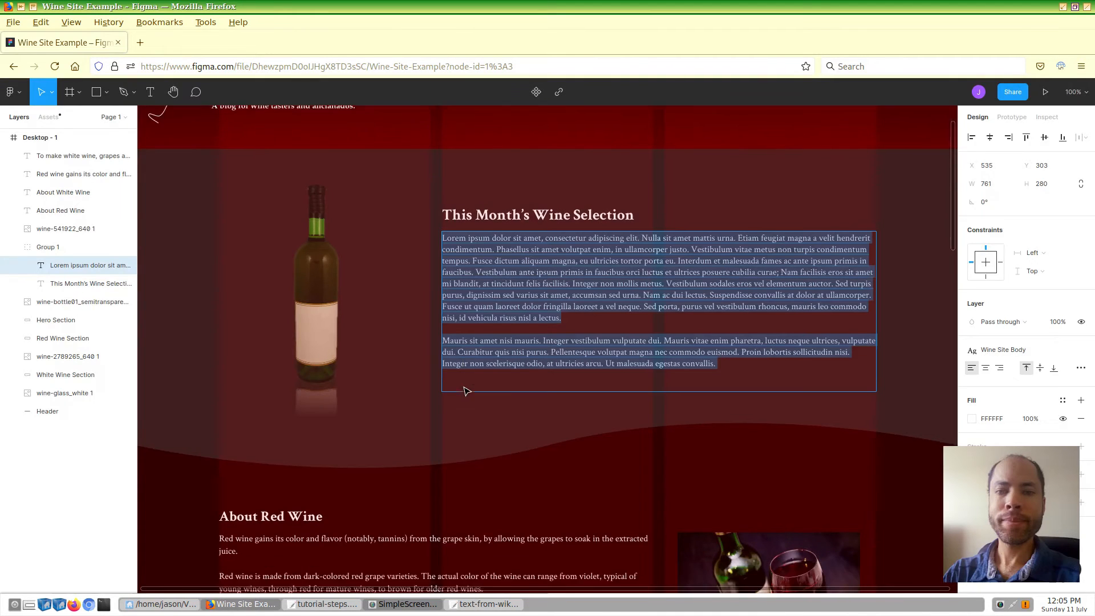
pyautogui.scroll(-2, 449, 385)
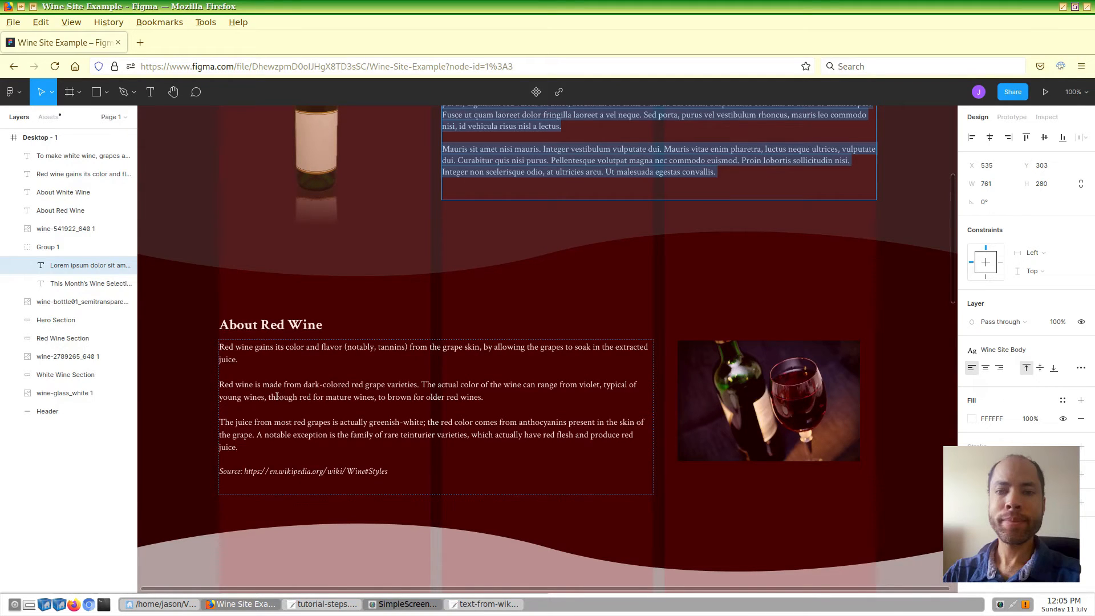
pyautogui.doubleClick(277, 396)
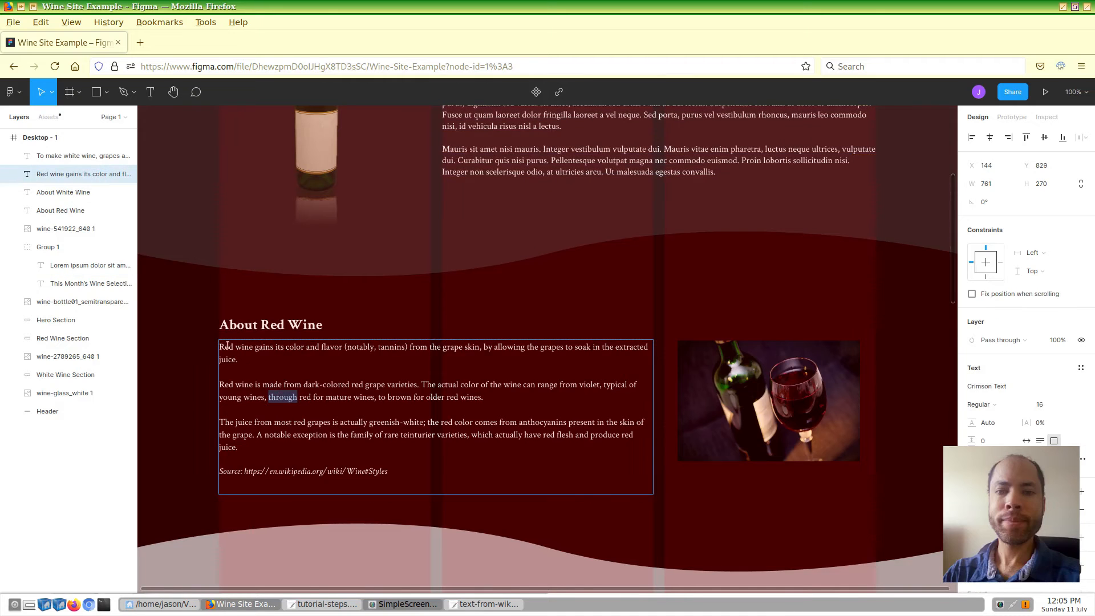
pyautogui.moveTo(220, 347); pyautogui.dragTo(253, 457)
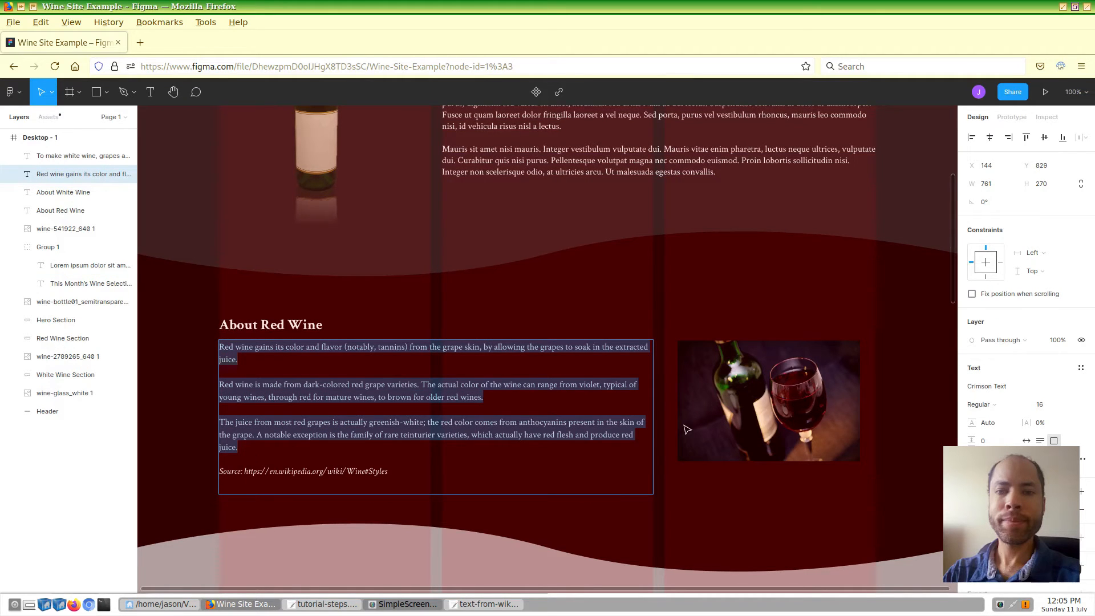
pyautogui.click(1081, 368)
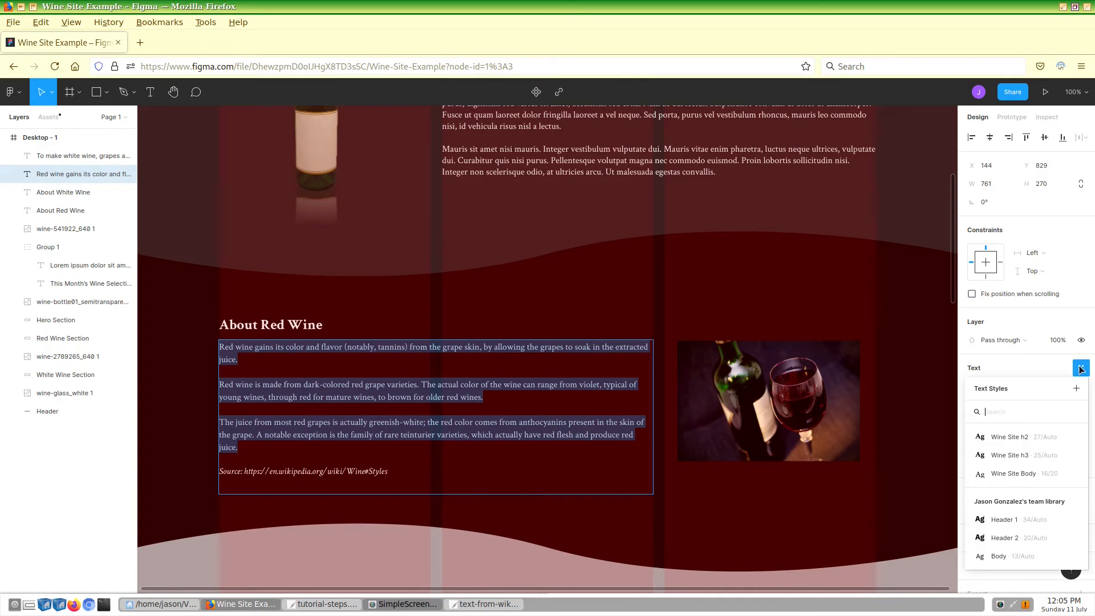
pyautogui.click(1012, 474)
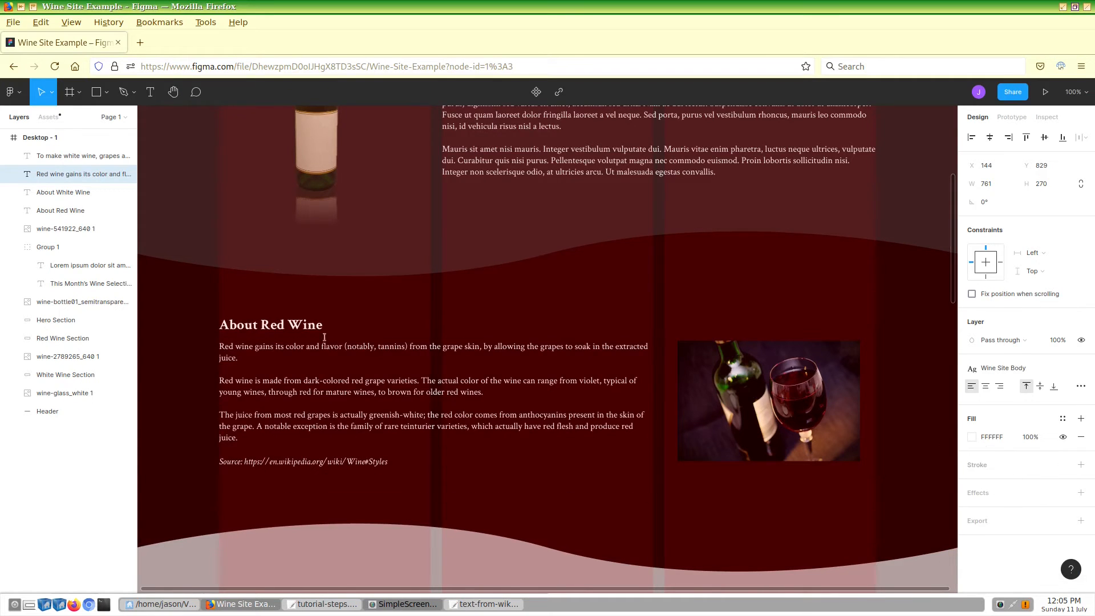
# Step: Apply the Wine Site Body text style to the three About White Wine paragraphs, excluding the italic source line
pyautogui.scroll(-4, 491, 357)
pyautogui.scroll(-2, 503, 353)
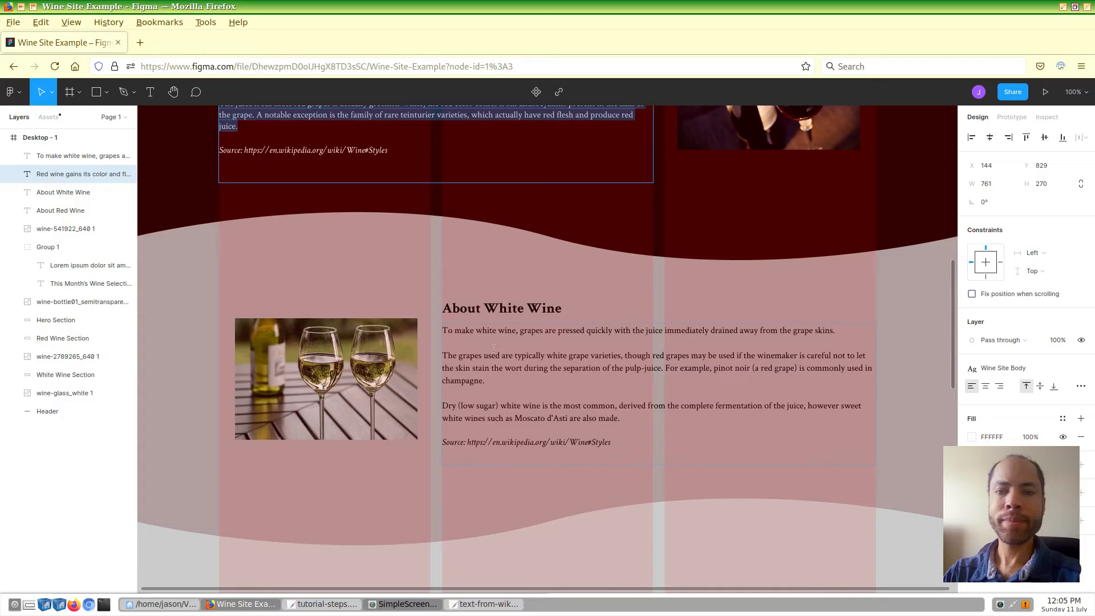
pyautogui.click(444, 329)
pyautogui.moveTo(445, 329); pyautogui.dragTo(538, 393)
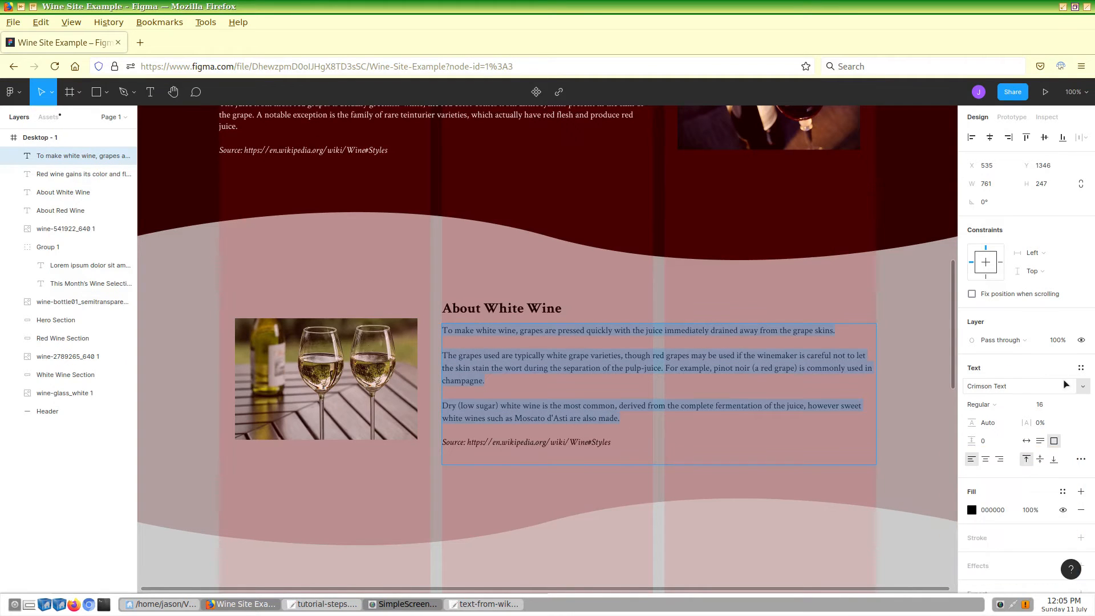
pyautogui.click(1081, 368)
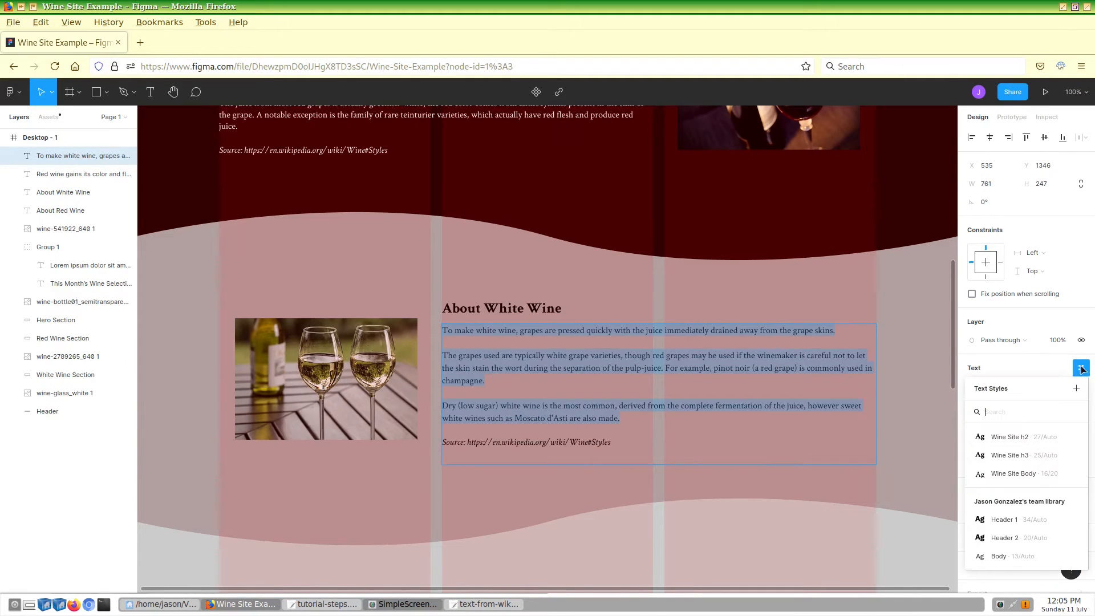
pyautogui.click(1014, 474)
# Step: Create a new text style named "Wine Site Italic" from the italic source line of the About Red Wine text
pyautogui.scroll(3, 538, 312)
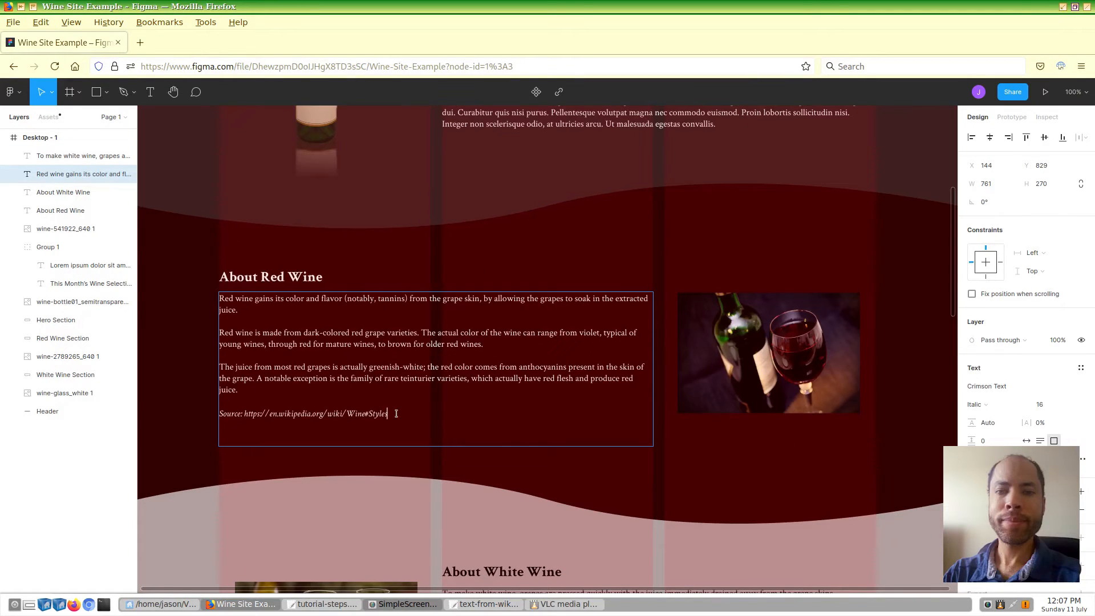
pyautogui.moveTo(390, 413); pyautogui.dragTo(215, 415)
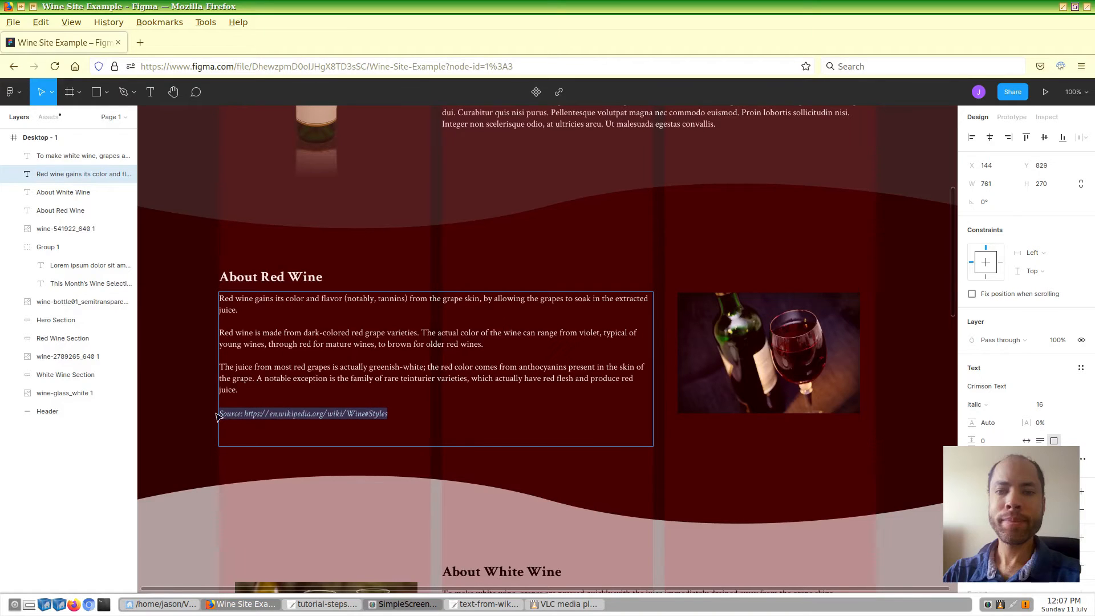
pyautogui.click(1081, 368)
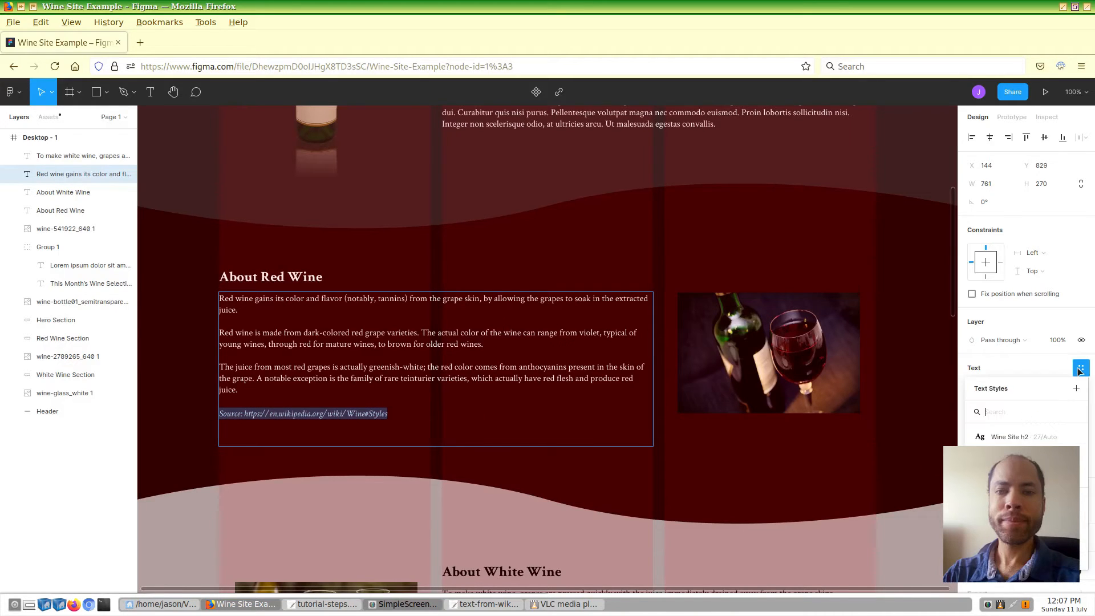
pyautogui.click(1077, 390)
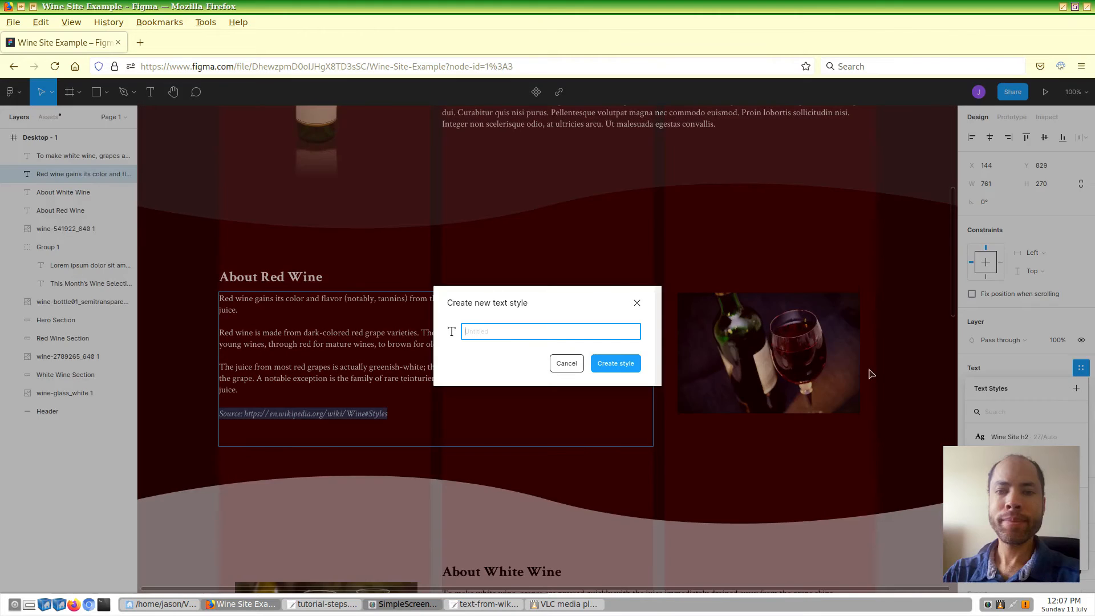
pyautogui.write('Wine Site')
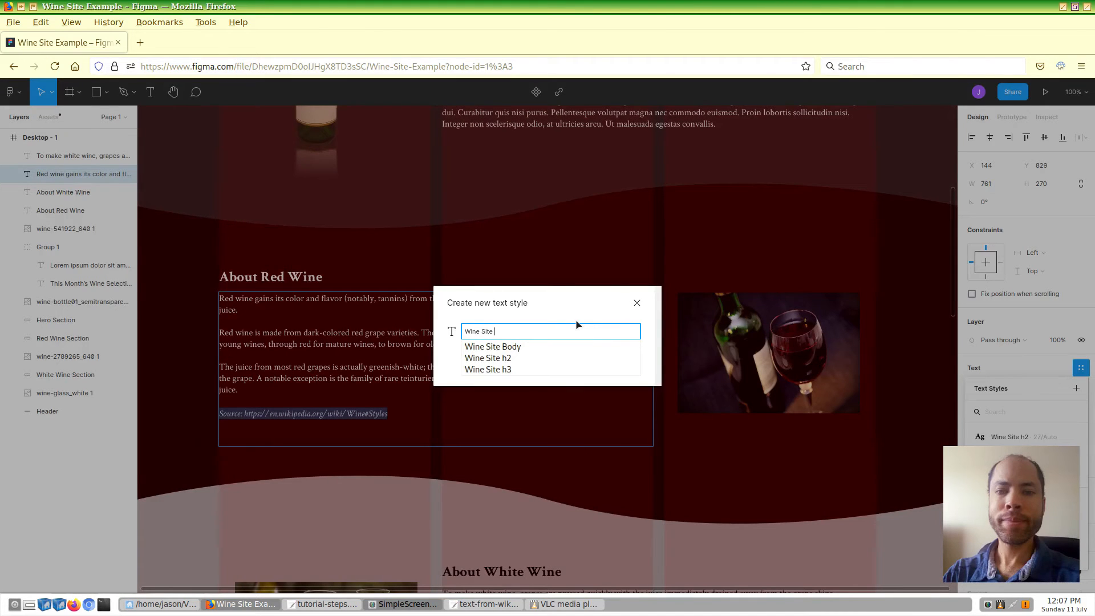
pyautogui.write(' Itali')
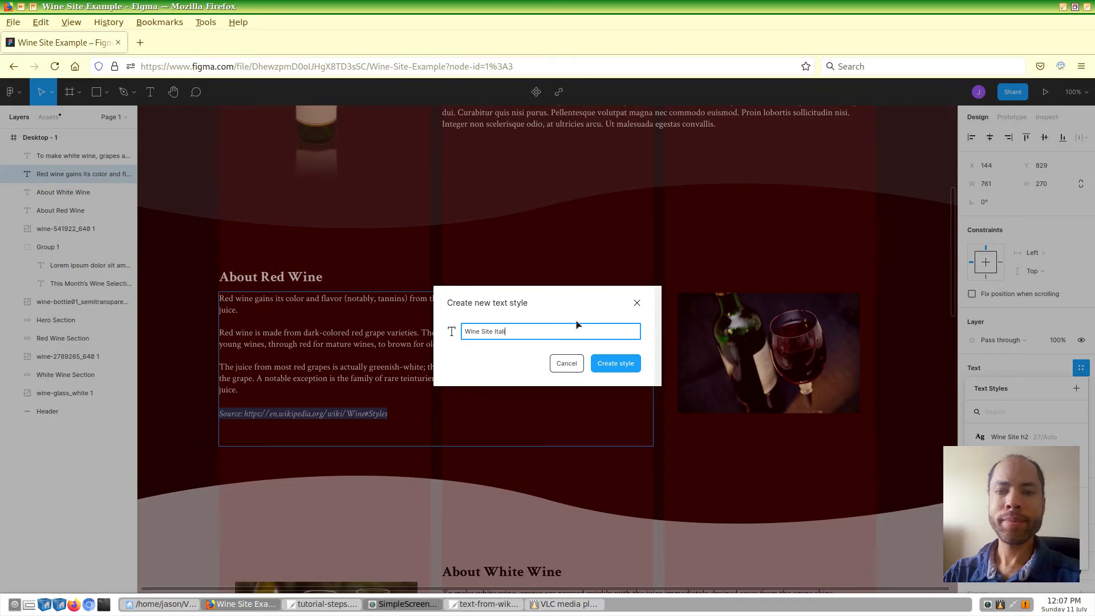
pyautogui.write('c')
pyautogui.click(609, 374)
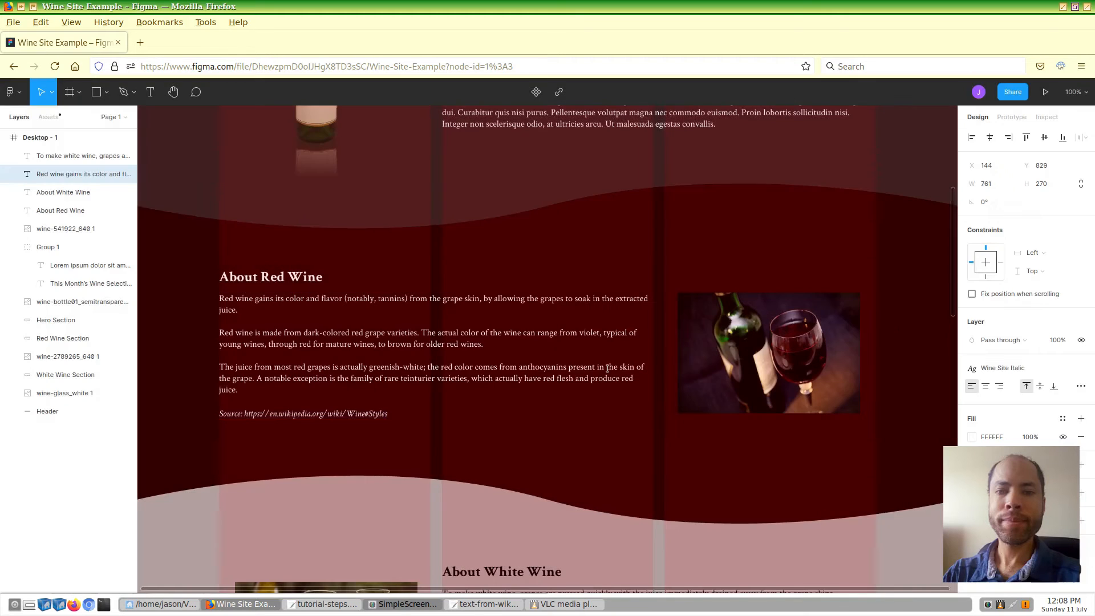
# Step: Apply the Wine Site Italic text style to the source line of the About White Wine text
pyautogui.scroll(-4, 504, 438)
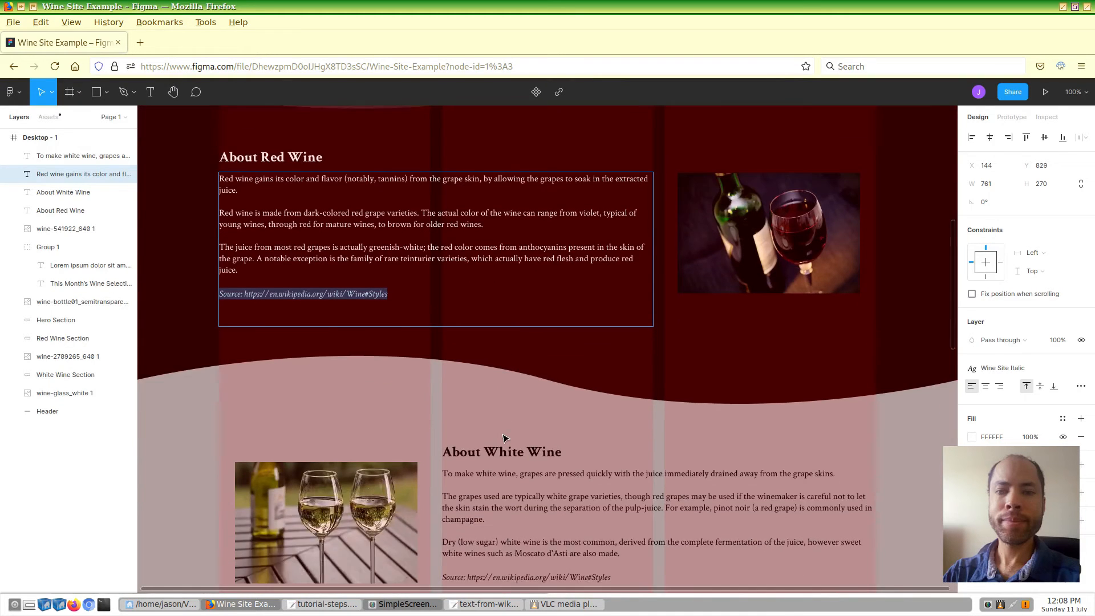
pyautogui.scroll(-1, 501, 434)
pyautogui.doubleClick(531, 434)
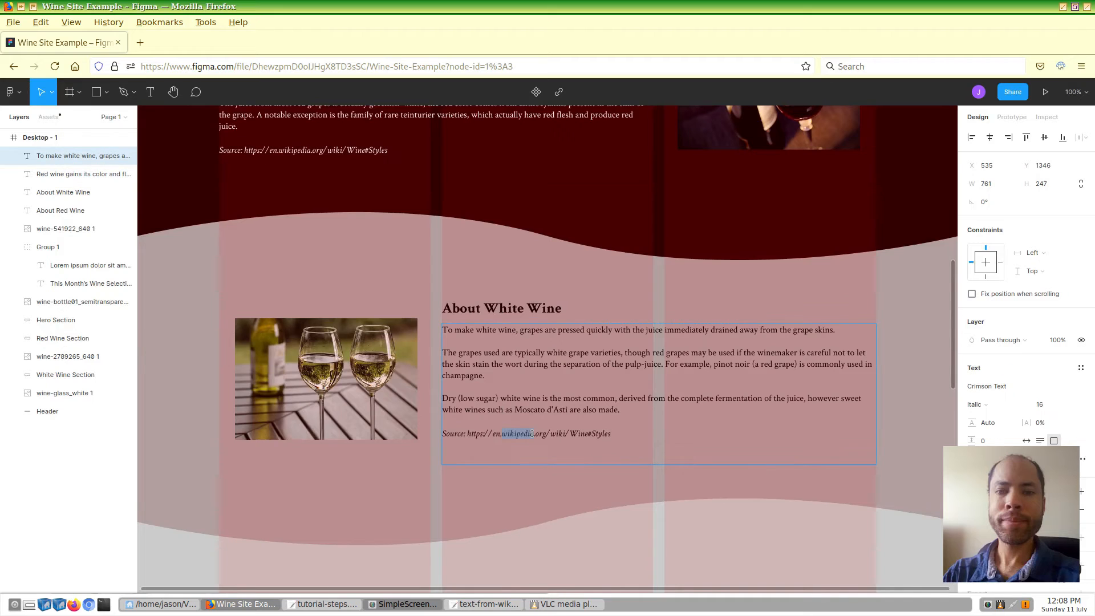
pyautogui.moveTo(444, 434); pyautogui.dragTo(623, 443)
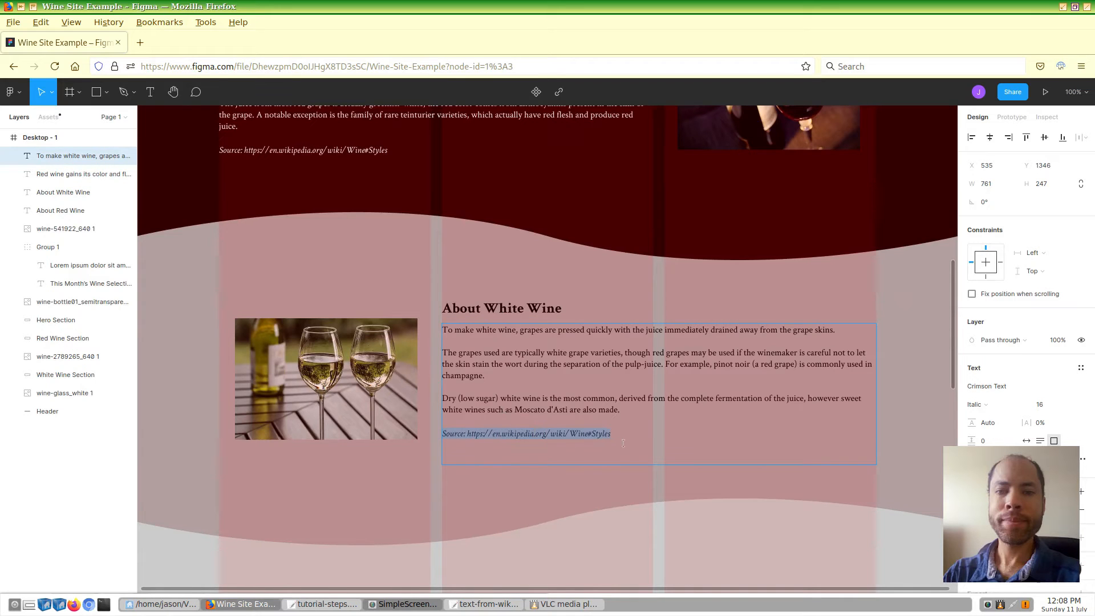
pyautogui.click(1081, 368)
pyautogui.click(1013, 492)
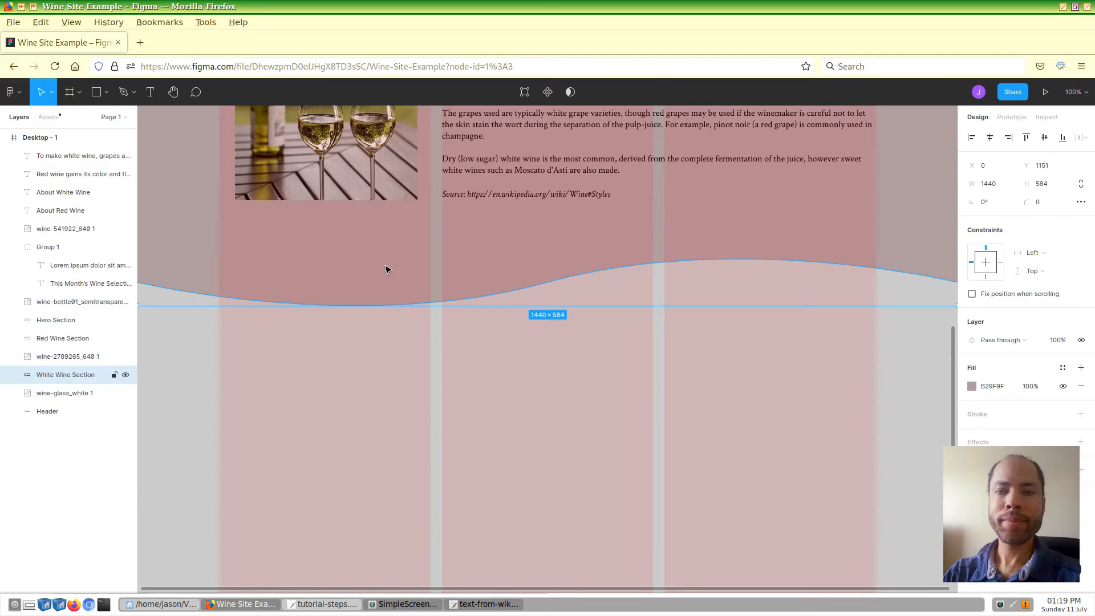
pyautogui.scroll(1, 386, 269)
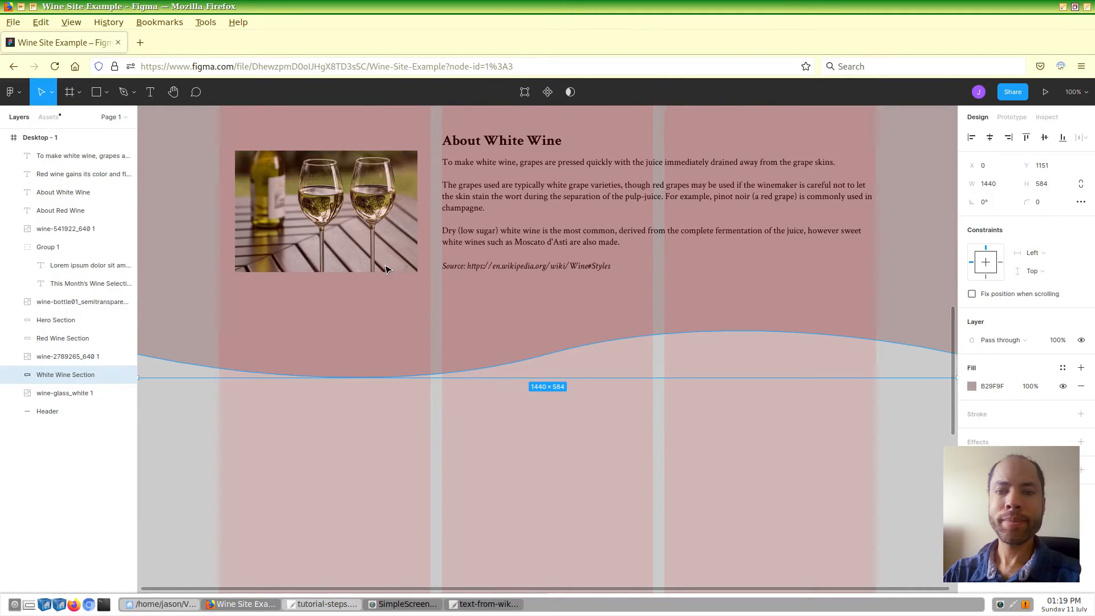
# Step: Duplicate the White Wine Section shape and move the copy down to a Y position of about 1475
pyautogui.scroll(1, 461, 389)
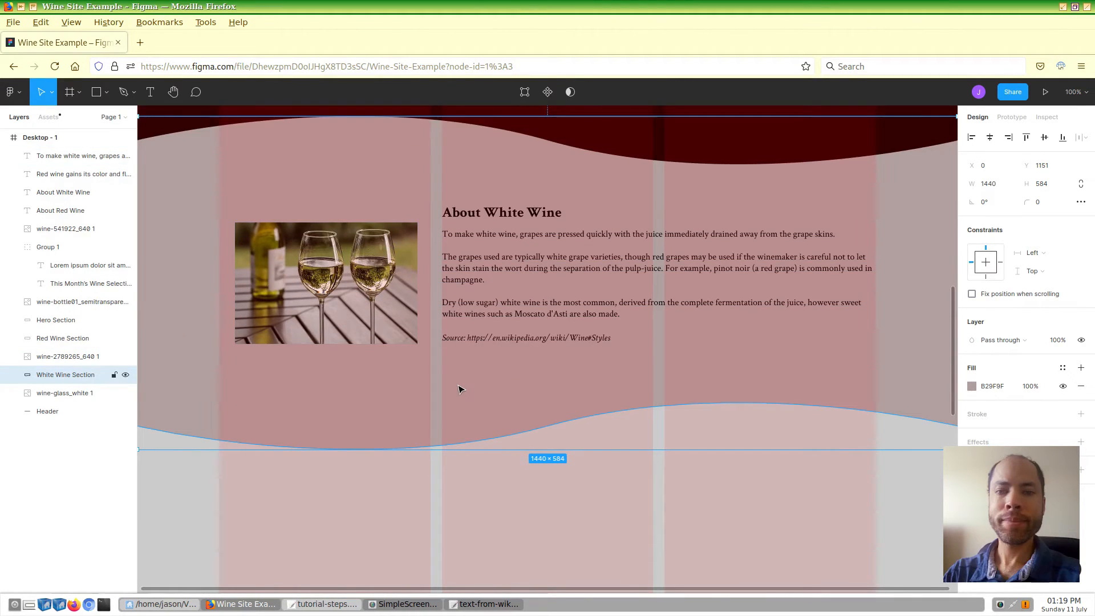
pyautogui.hotkey('ctrl', 'd')
pyautogui.moveTo(486, 380); pyautogui.dragTo(477, 567)
pyautogui.scroll(-3, 697, 505)
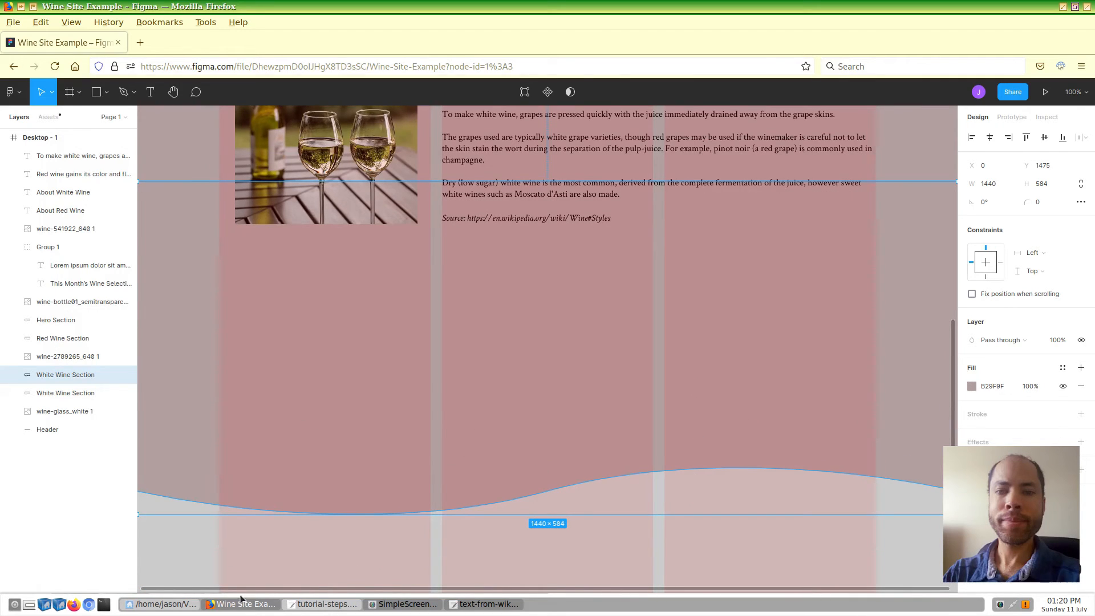
# Step: Check the Rose Wine instructions in tutorial-steps.txt and set the duplicated shape's fill colour to 7F6060
pyautogui.click(324, 608)
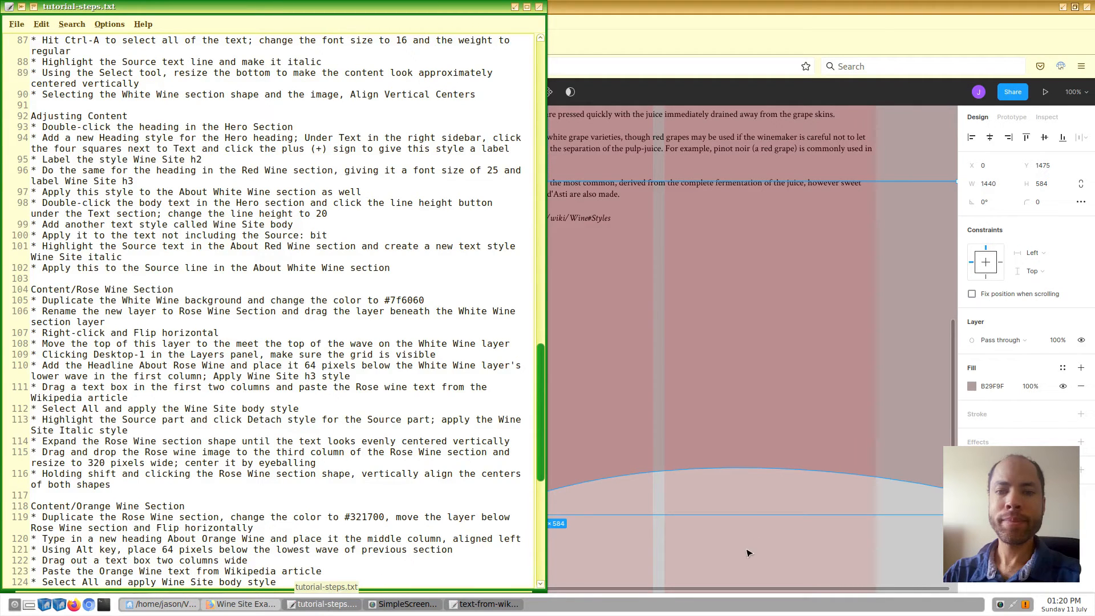
pyautogui.click(707, 12)
pyautogui.click(993, 387)
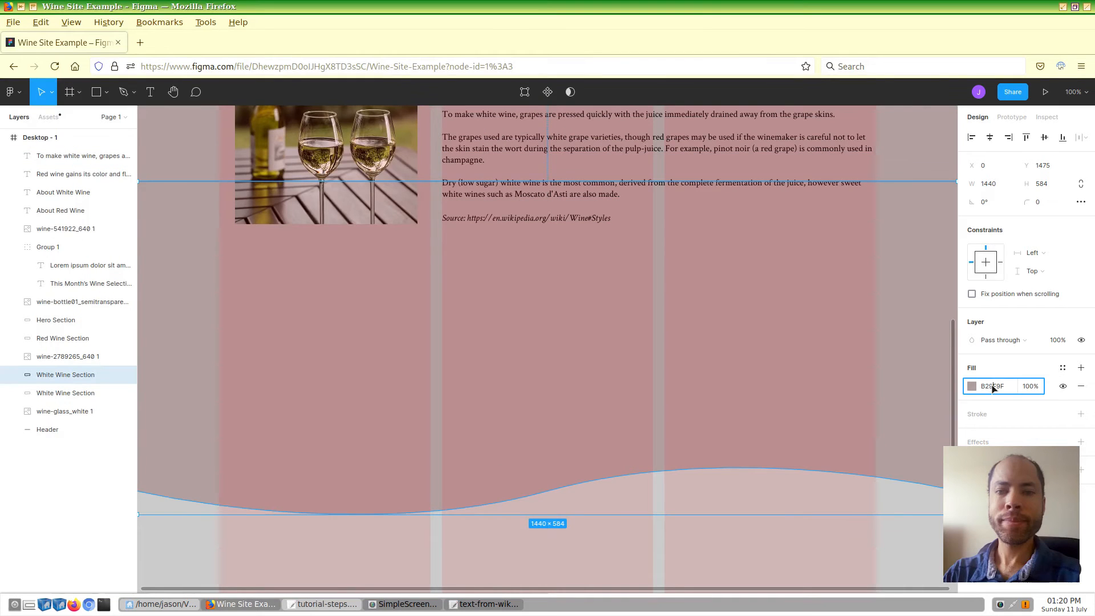
pyautogui.write('7f6060')
pyautogui.press('Return')
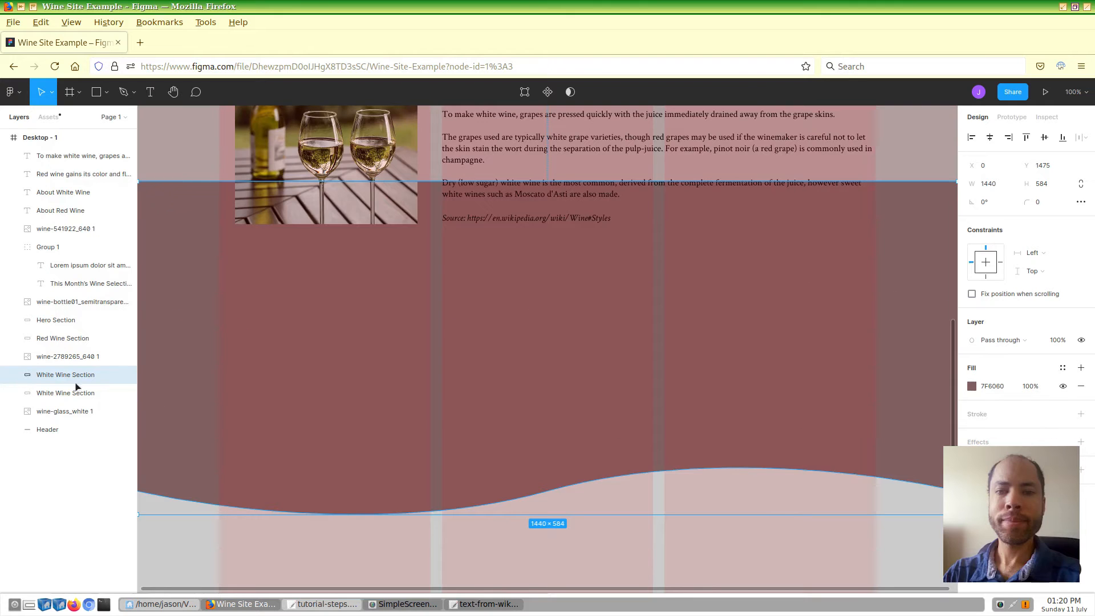
# Step: Rename the duplicated layer "Rose Wine Section" and place it beneath the White Wine Section layer
pyautogui.doubleClick(51, 379)
pyautogui.write('Rose Wine S')
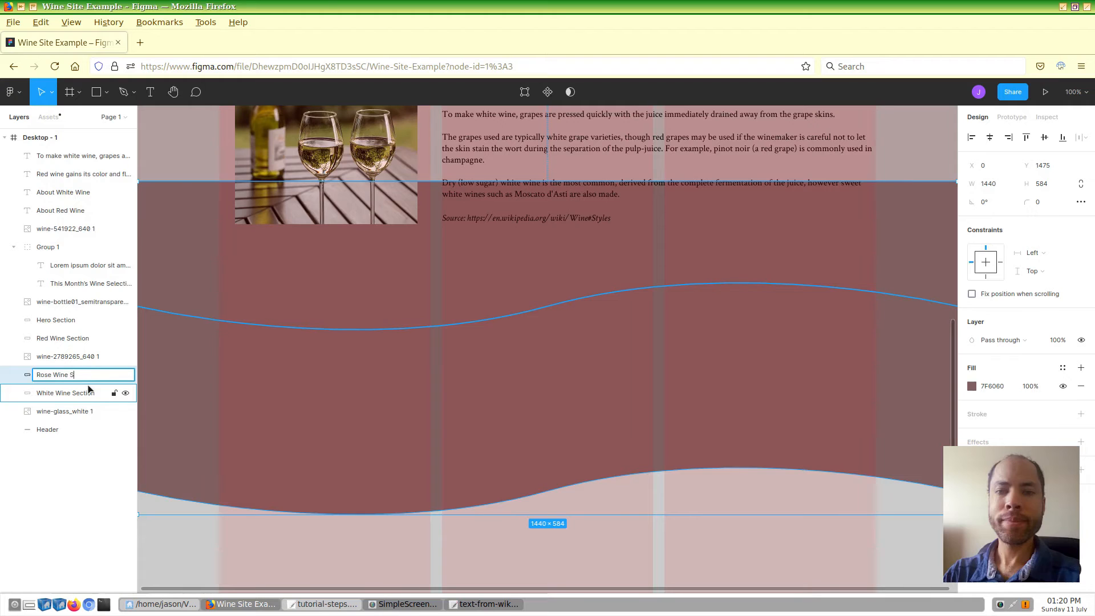
pyautogui.write('Action')
pyautogui.click(75, 474)
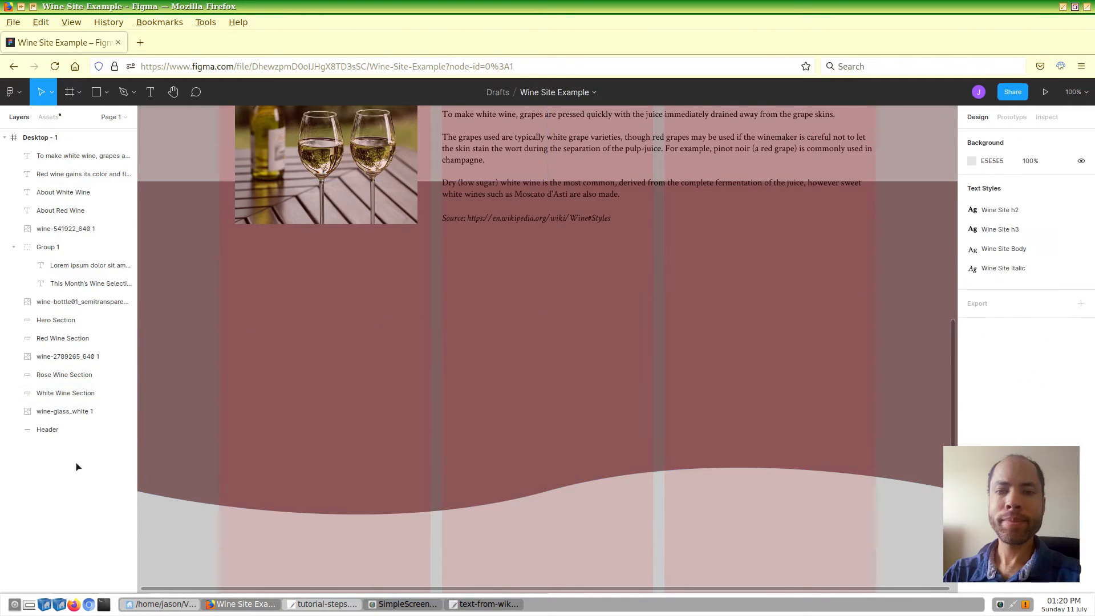
pyautogui.click(61, 377)
pyautogui.moveTo(62, 376); pyautogui.dragTo(64, 404)
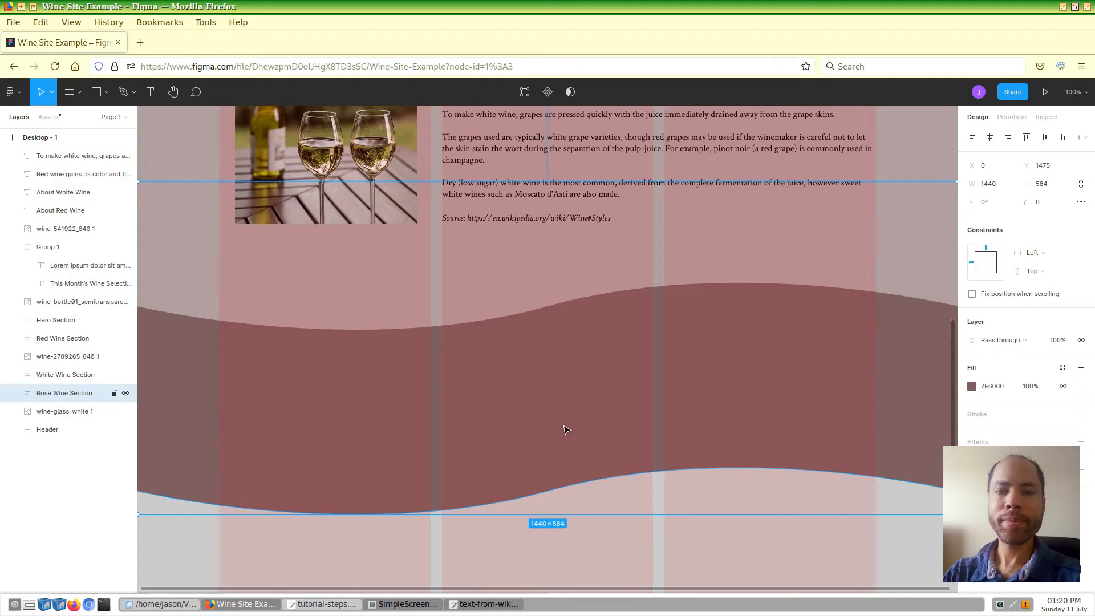
# Step: Move the Rose Wine Section shape down to a Y position of about 1653, keeping X at 0
pyautogui.moveTo(554, 407); pyautogui.dragTo(542, 506)
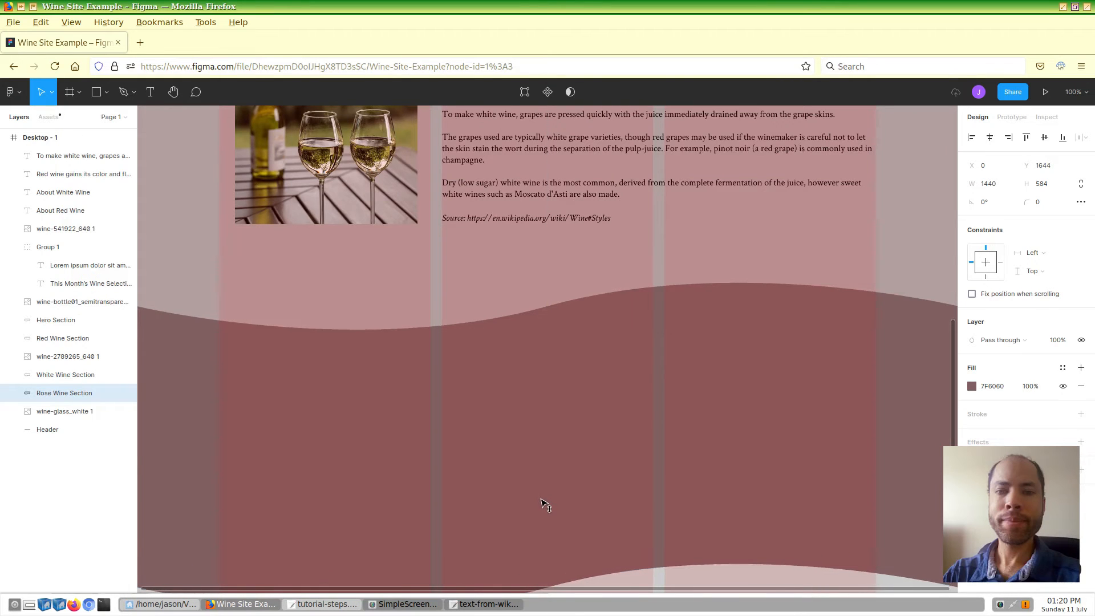
pyautogui.press('Down')
pyautogui.press('Down')
pyautogui.press('Down')
pyautogui.press('Down')
pyautogui.press('Down')
pyautogui.press('Down')
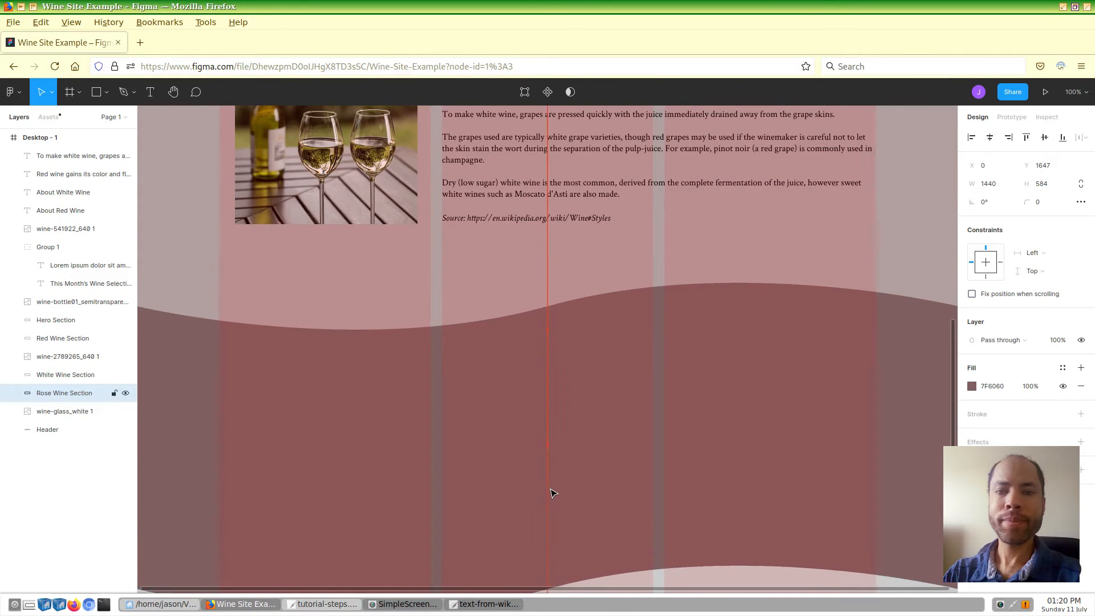
pyautogui.press('Down')
pyautogui.press('Down')
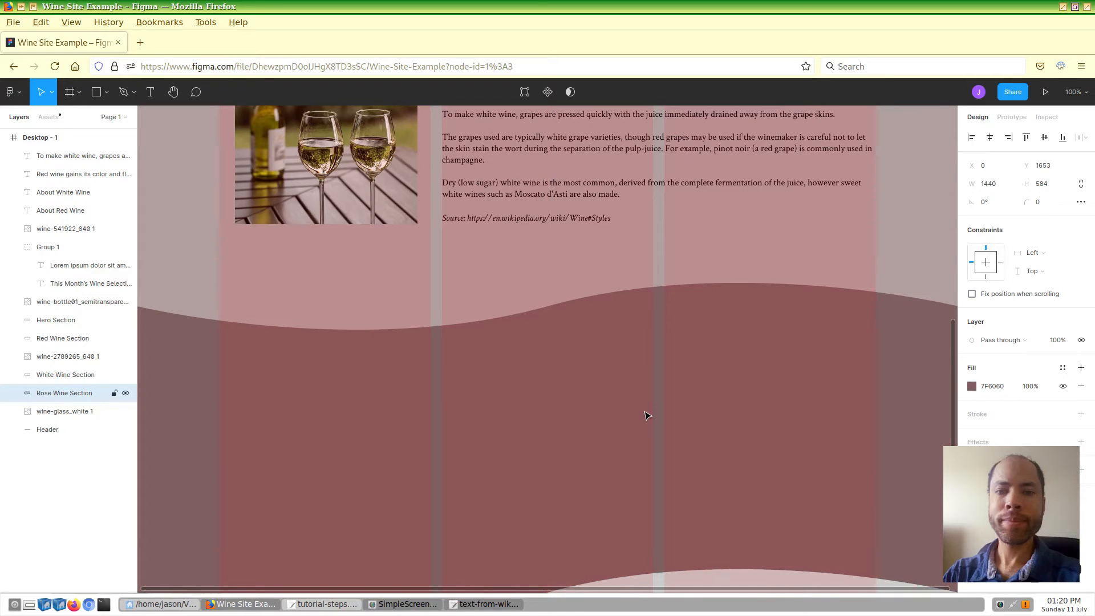
# Step: Flip the Rose Wine Section shape horizontally
pyautogui.scroll(-1, 647, 415)
pyautogui.scroll(-5, 648, 415)
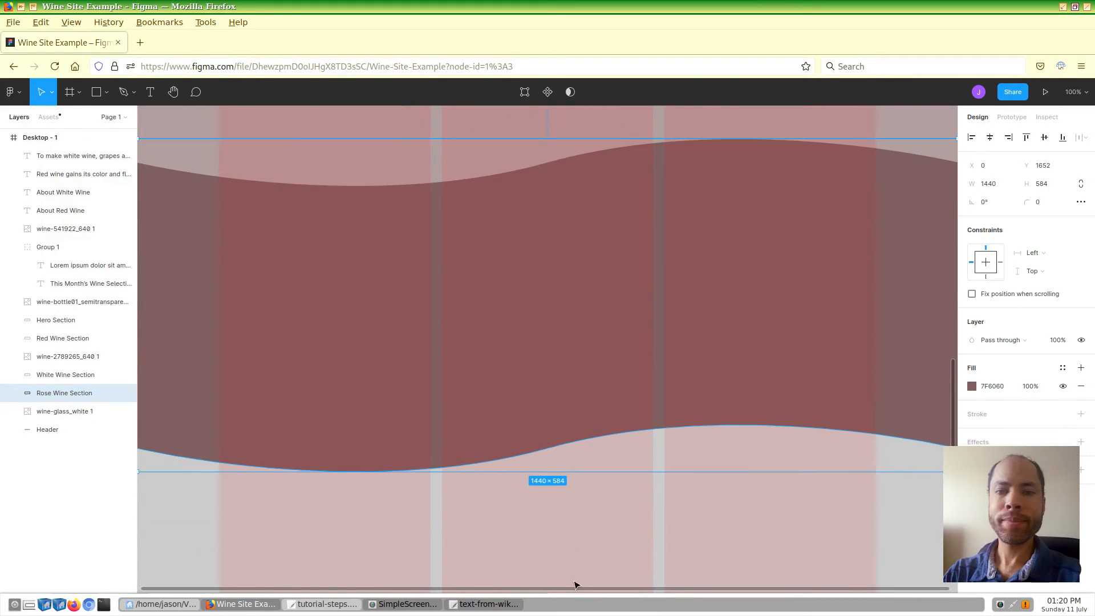
pyautogui.rightClick(540, 296)
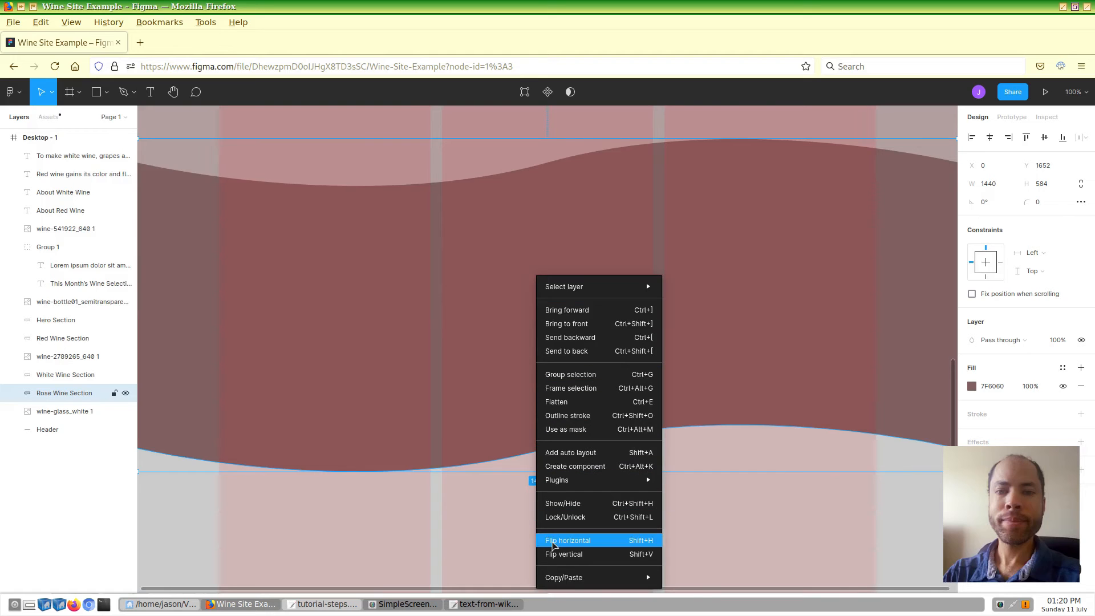
pyautogui.click(552, 544)
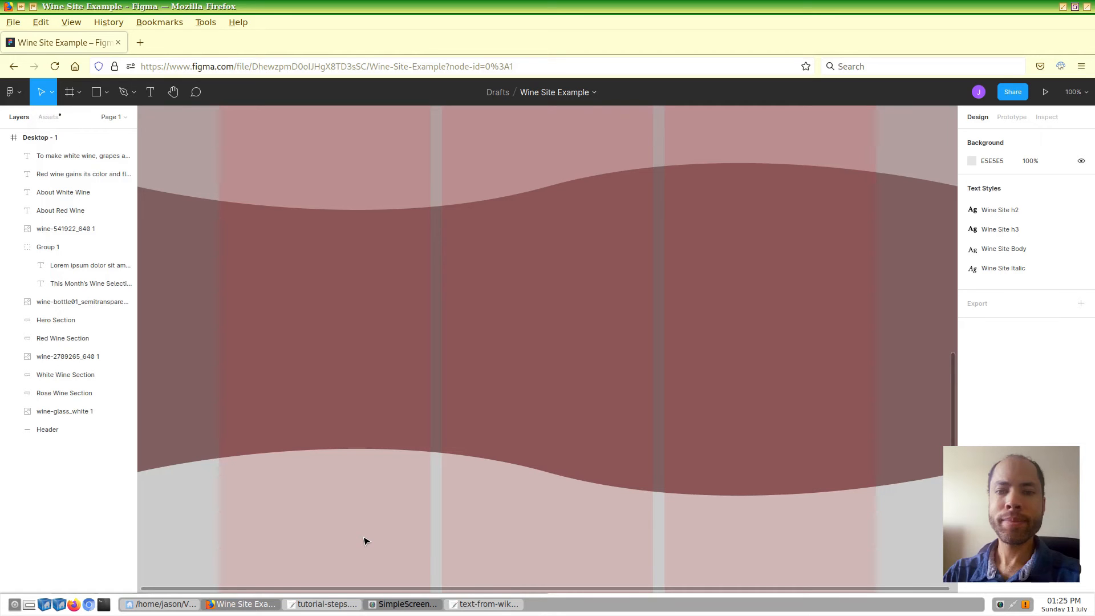
# Step: Copy the "About Rosé Wine" heading from text-from-wikipedia.txt and paste it as a new text layer in the Rose Wine Section's first column
pyautogui.click(488, 604)
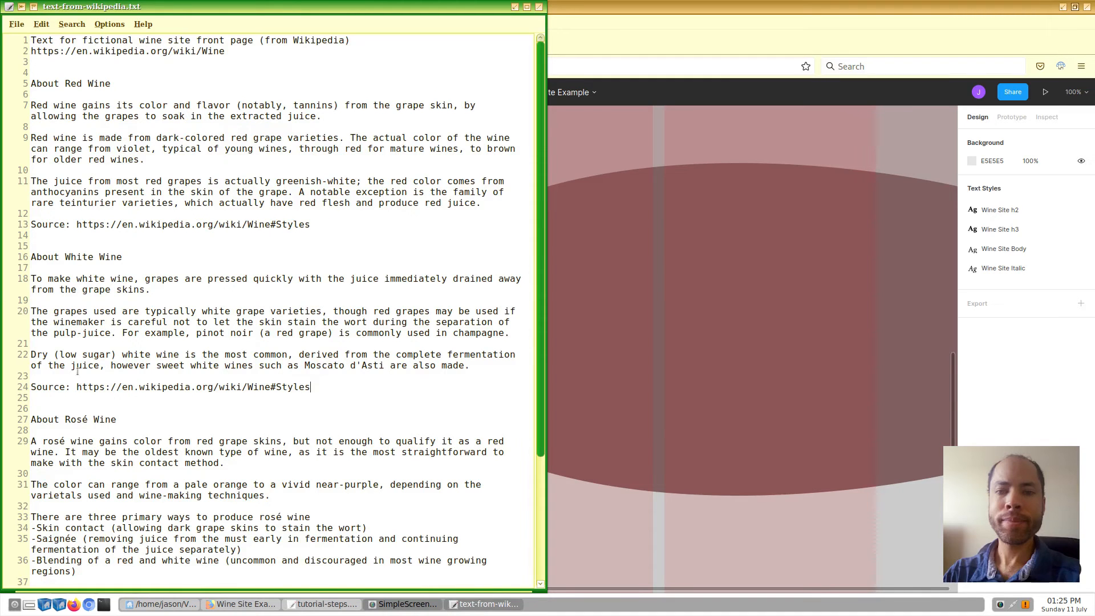
pyautogui.moveTo(30, 419); pyautogui.dragTo(132, 423)
pyautogui.hotkey('ctrl', 'c')
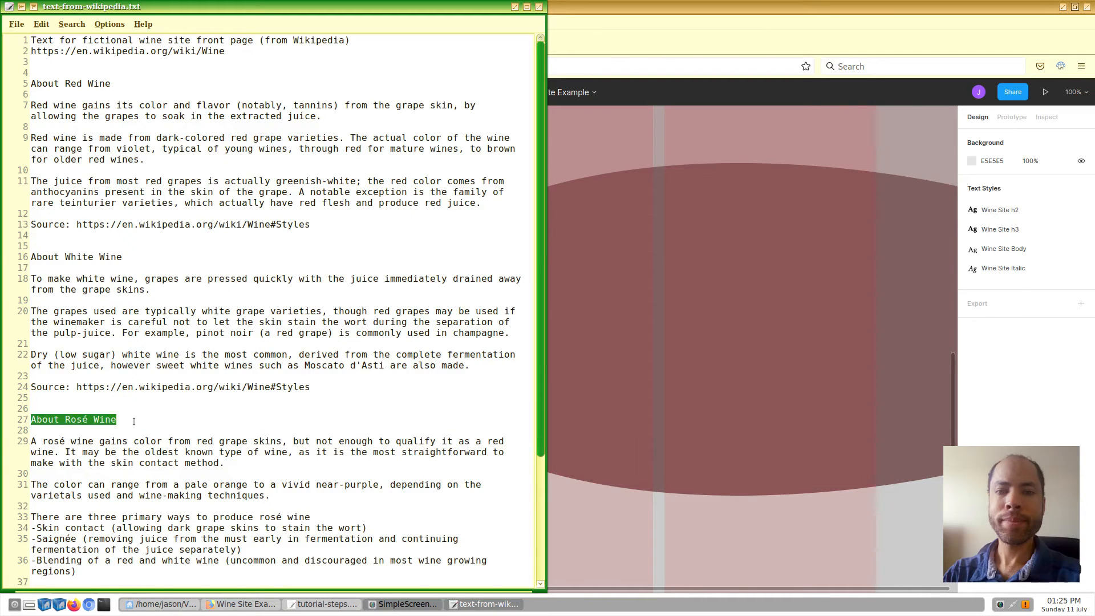
pyautogui.click(580, 15)
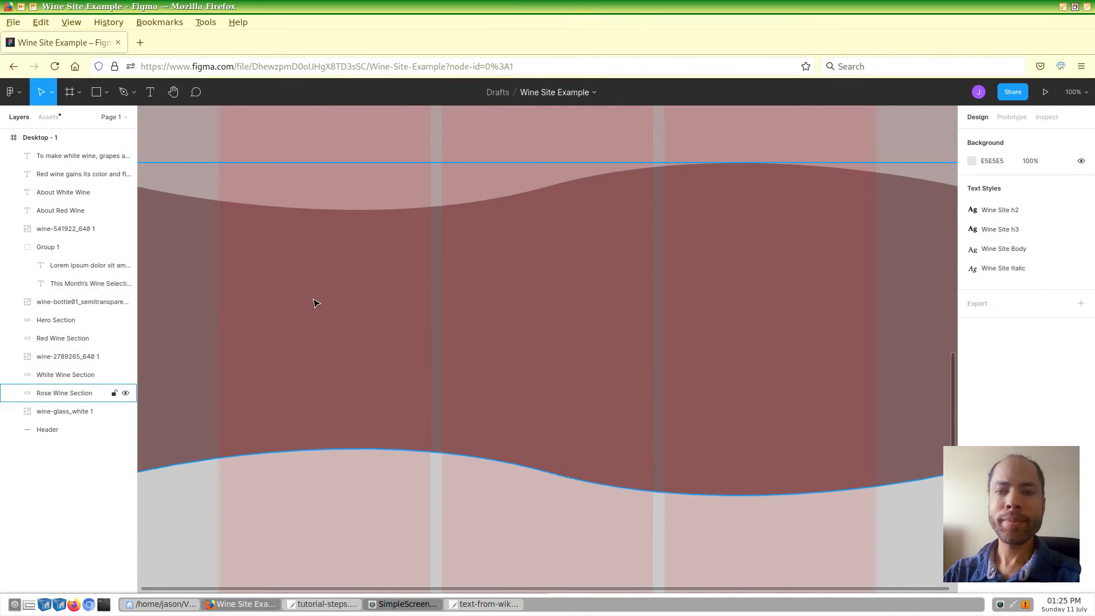
pyautogui.press('t')
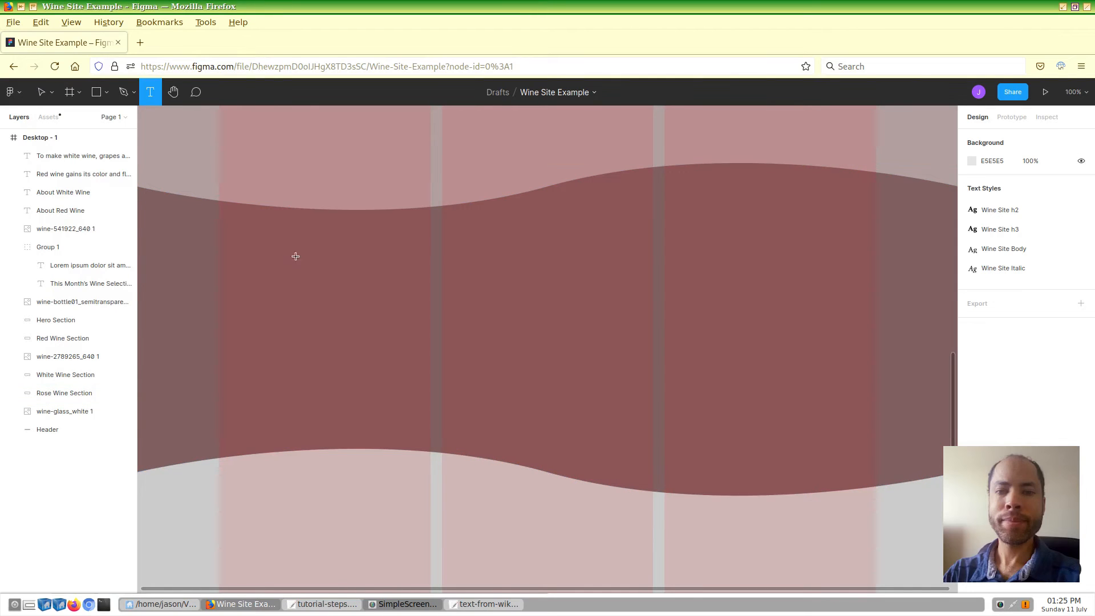
pyautogui.click(239, 255)
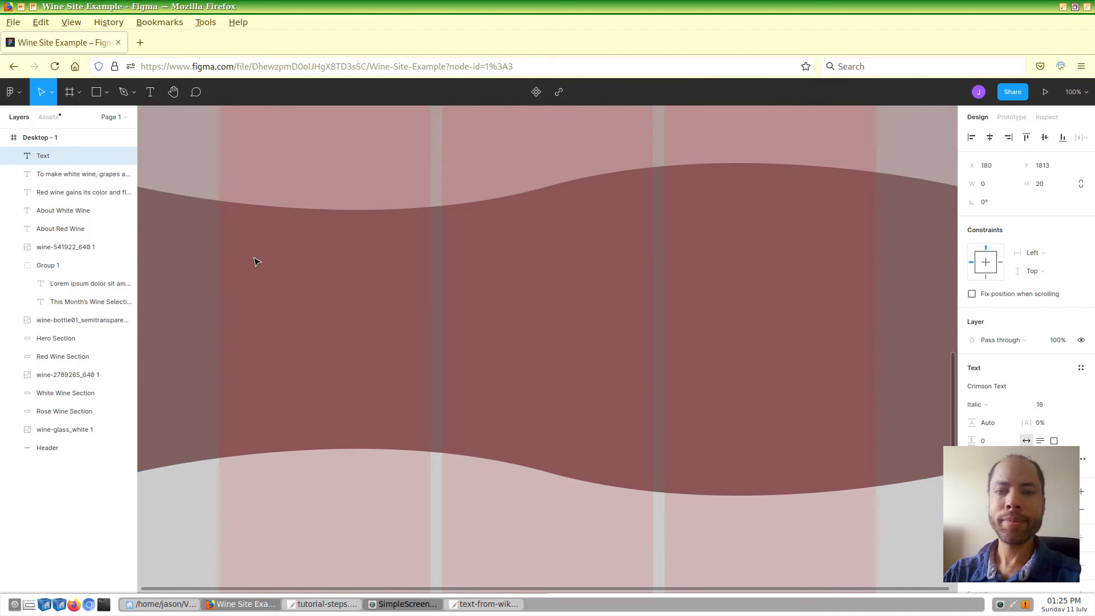
pyautogui.hotkey('ctrl', 'v')
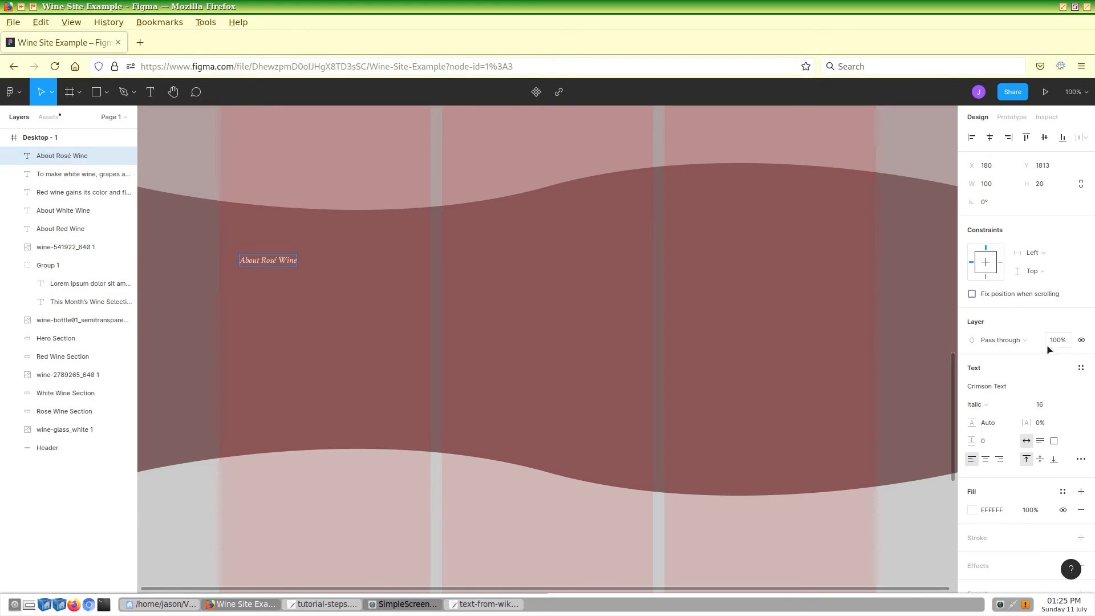
# Step: Apply the Wine Site h3 text style to the whole About Rosé Wine heading
pyautogui.click(1081, 369)
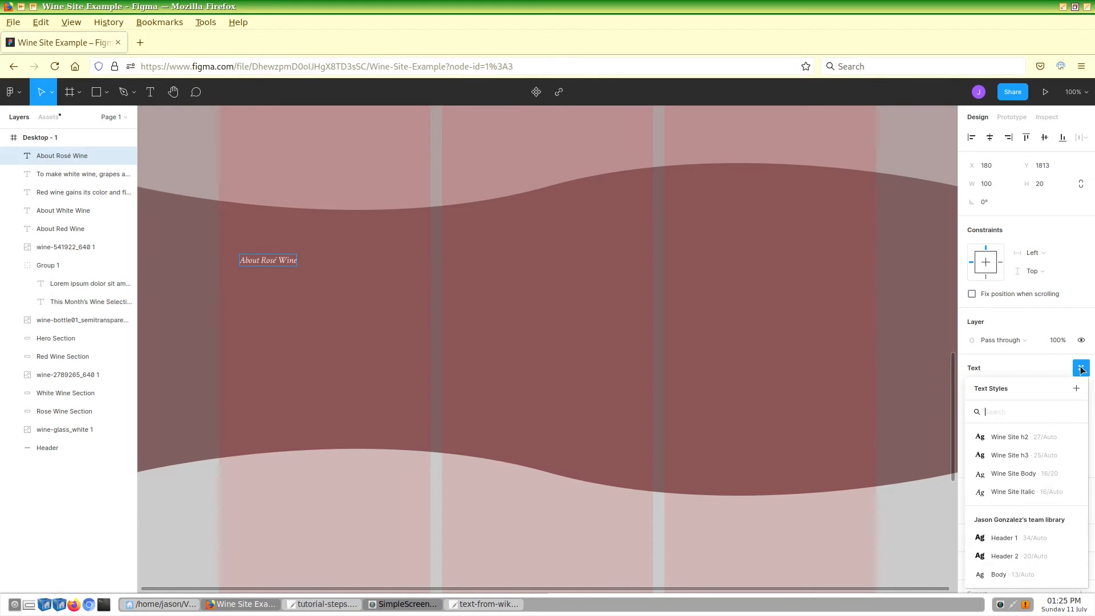
pyautogui.click(1018, 455)
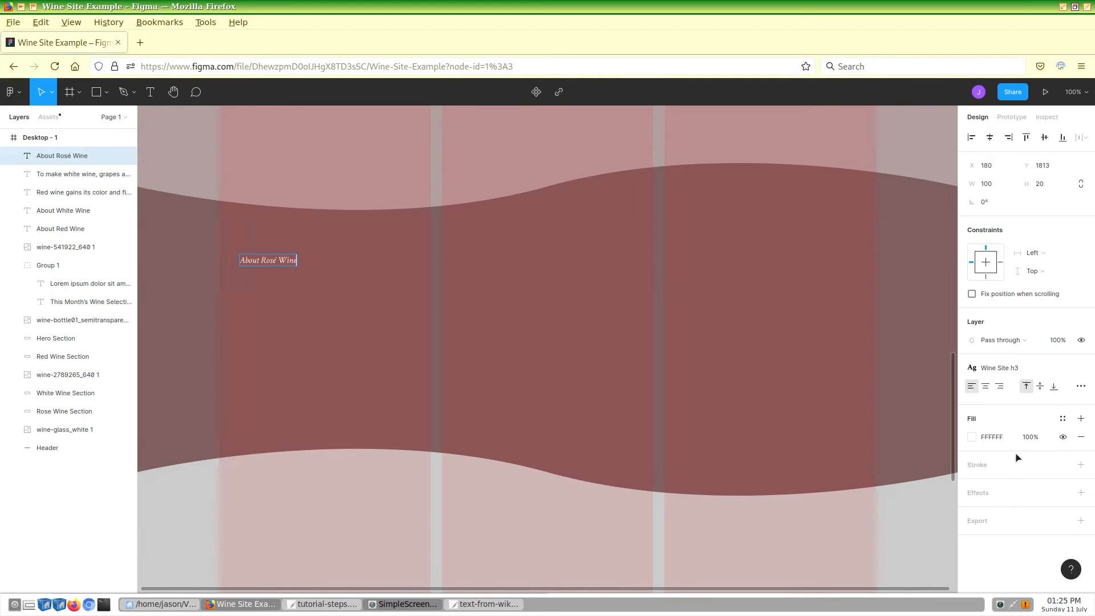
pyautogui.tripleClick(280, 261)
pyautogui.click(1083, 387)
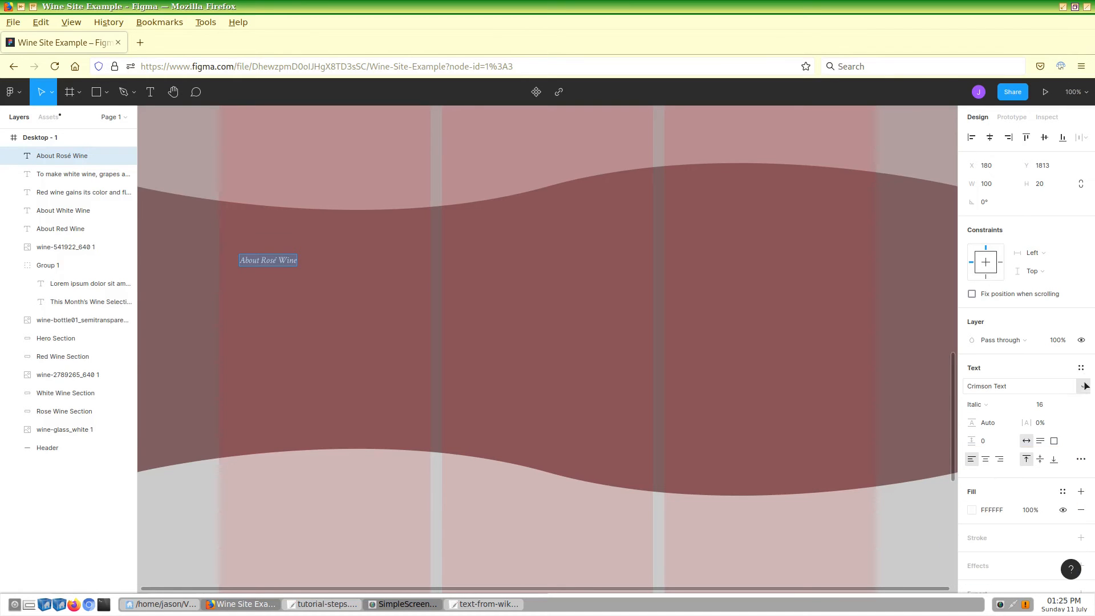
pyautogui.click(1082, 369)
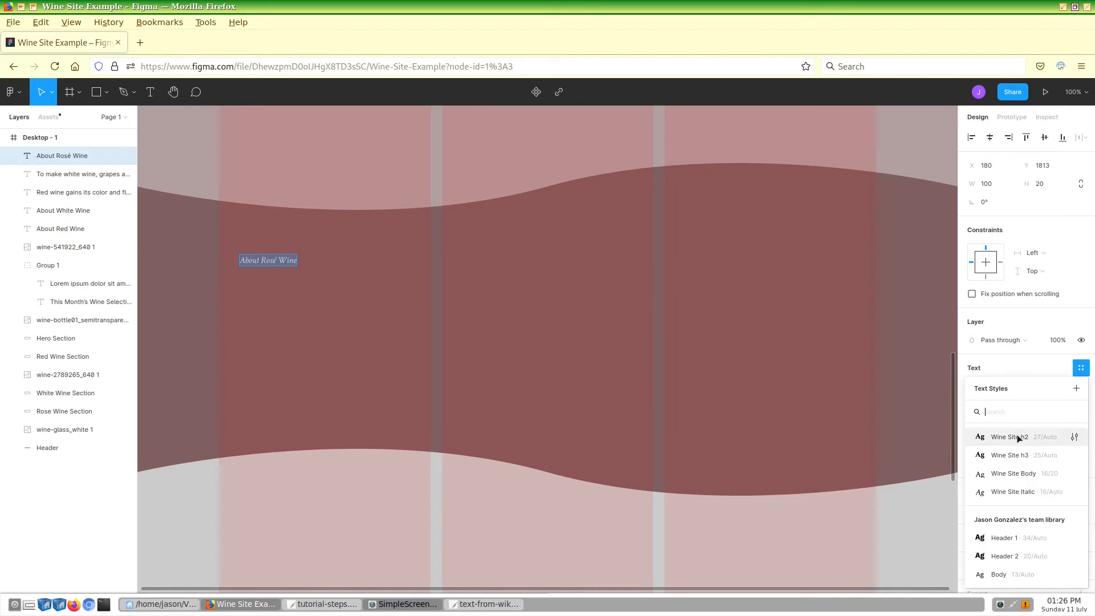
pyautogui.click(1007, 456)
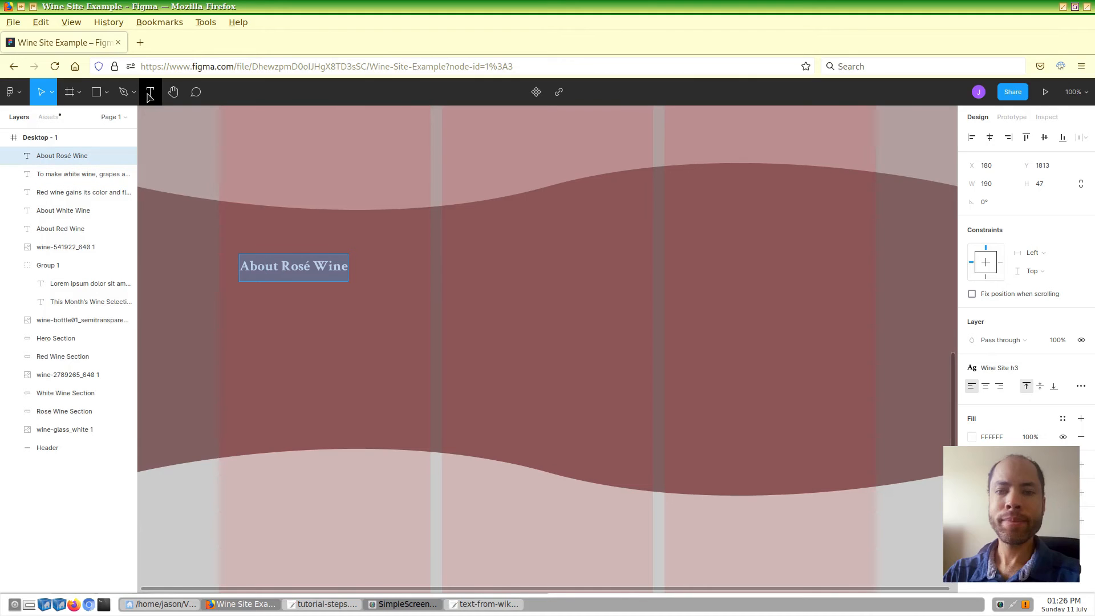
pyautogui.press('Escape')
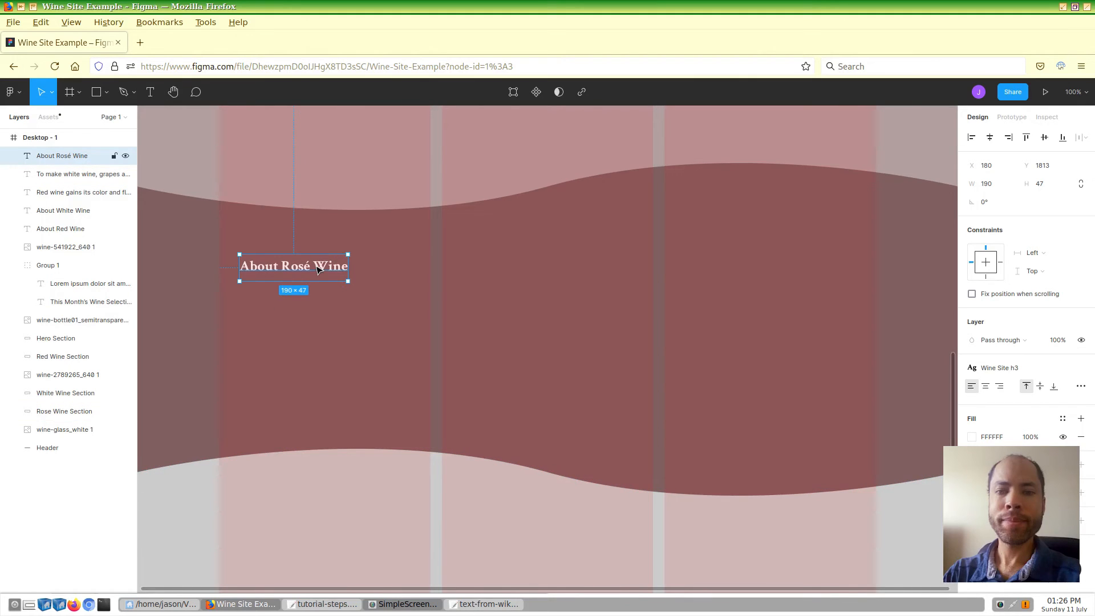
# Step: Align the About Rosé Wine heading with the first column's left edge at X 144, 64 pixels below the White Wine Section's lower wave
pyautogui.moveTo(318, 269); pyautogui.dragTo(299, 270)
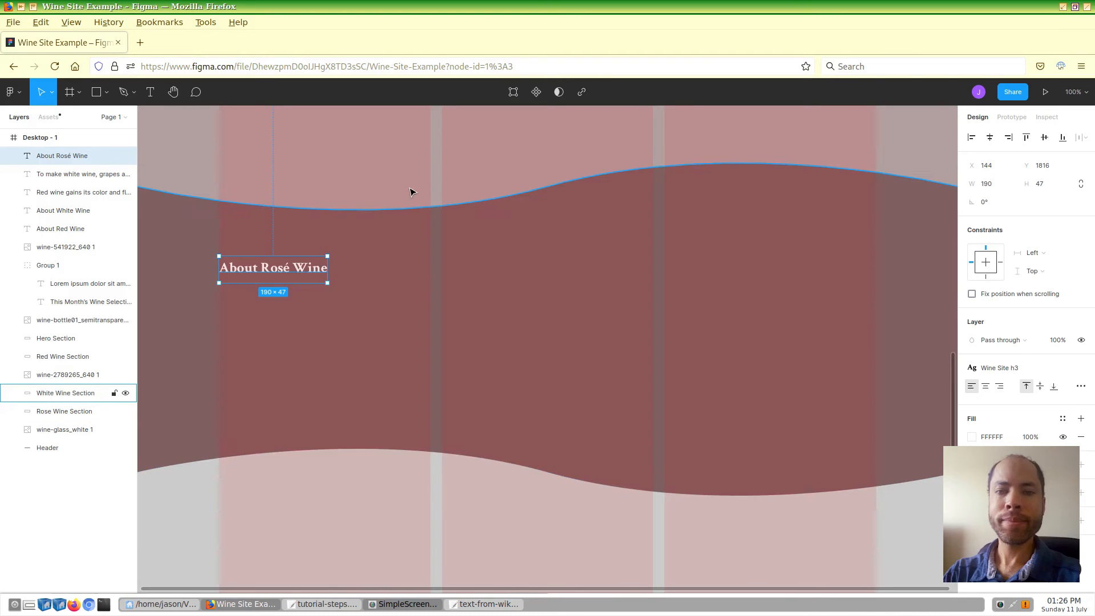
pyautogui.press('alt')
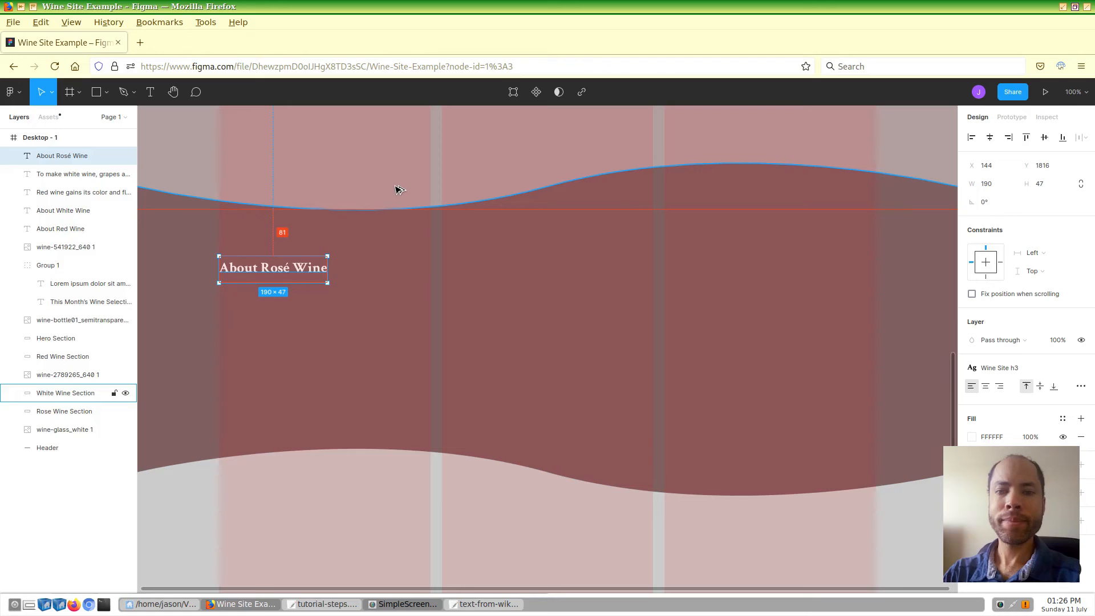
pyautogui.press('Up')
pyautogui.press('Up')
pyautogui.press('Up')
pyautogui.press('Up')
pyautogui.press('Up')
pyautogui.press('Up')
pyautogui.press('Up')
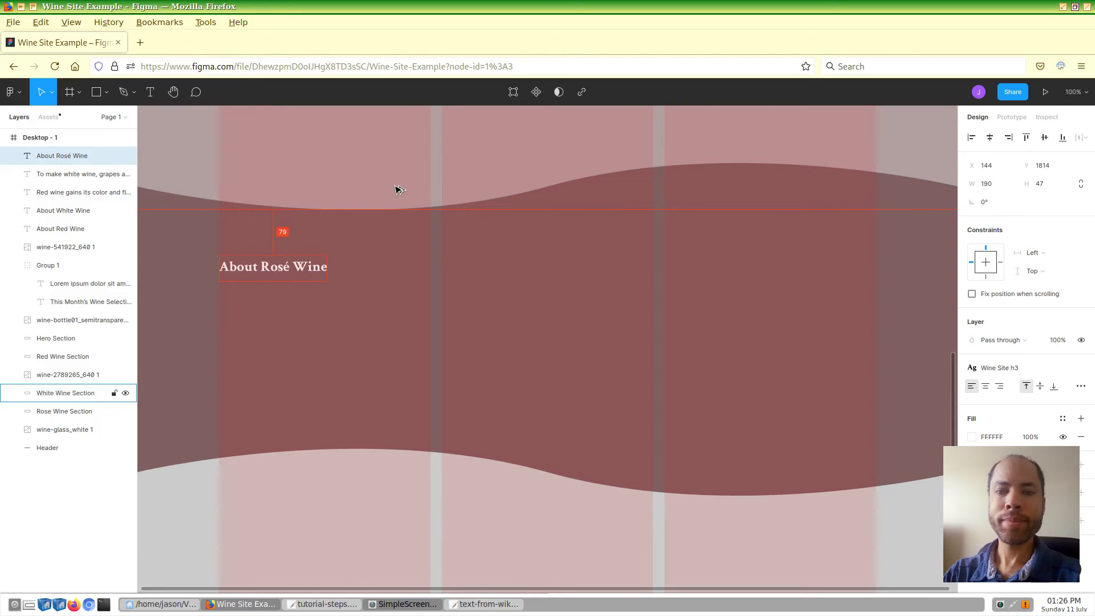
pyautogui.press('Up')
pyautogui.press('Up')
pyautogui.press('Up')
pyautogui.press('Up')
pyautogui.press('Up')
pyautogui.press('Up')
pyautogui.press('Up')
pyautogui.press('Up')
pyautogui.press('Up')
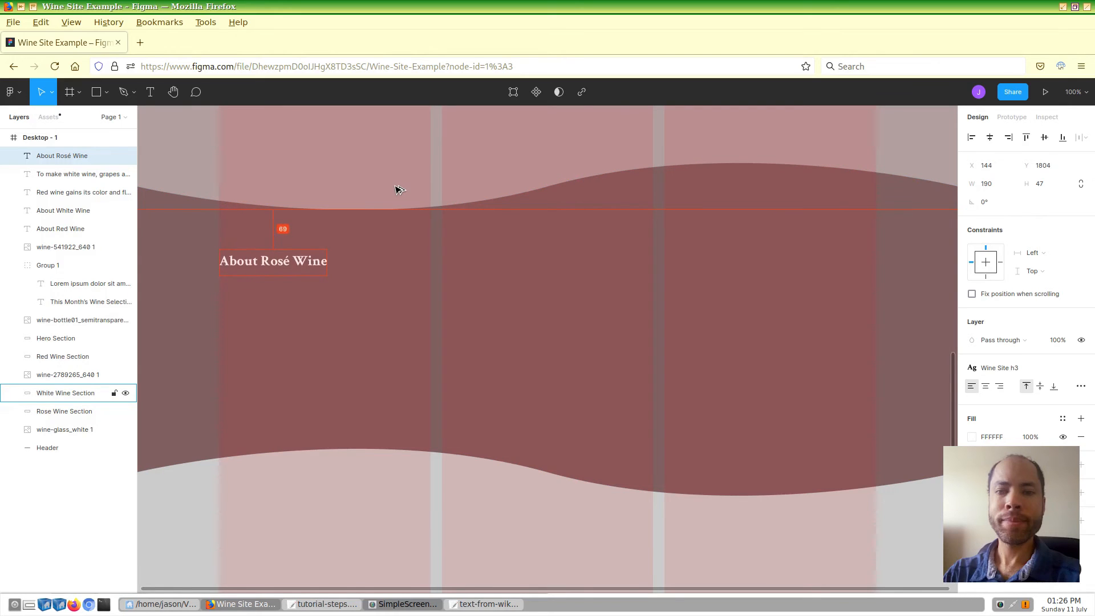
pyautogui.press('Up')
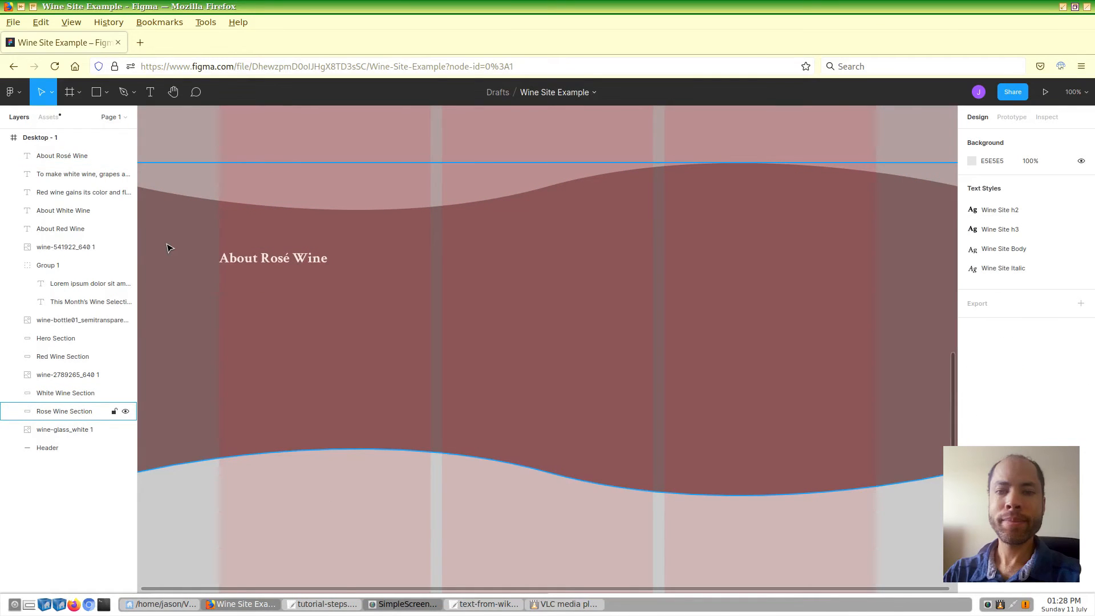
# Step: Draw a text box about 761 × 263 below the About Rosé Wine heading and paste in the rosé paragraphs and source line from text-from-wikipedia.txt
pyautogui.press('t')
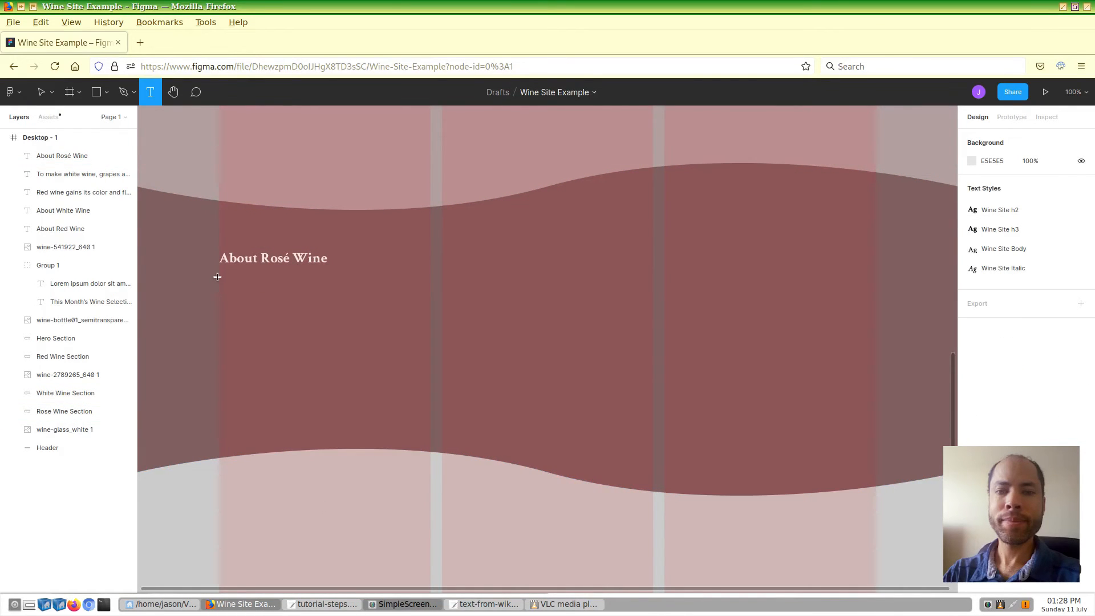
pyautogui.moveTo(219, 277); pyautogui.dragTo(653, 429)
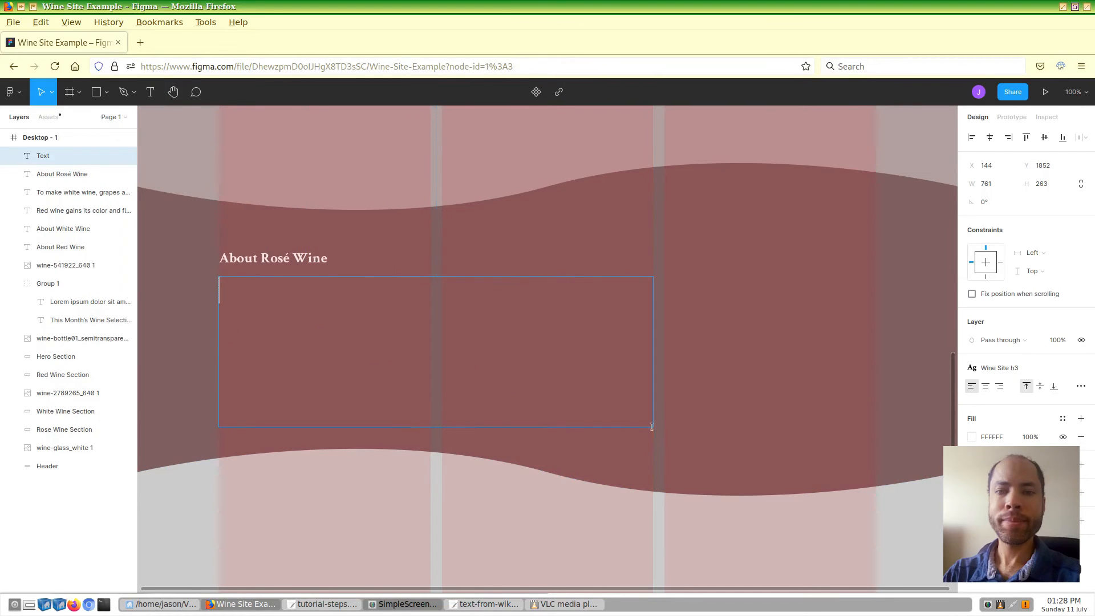
pyautogui.click(478, 606)
pyautogui.scroll(-5, 123, 440)
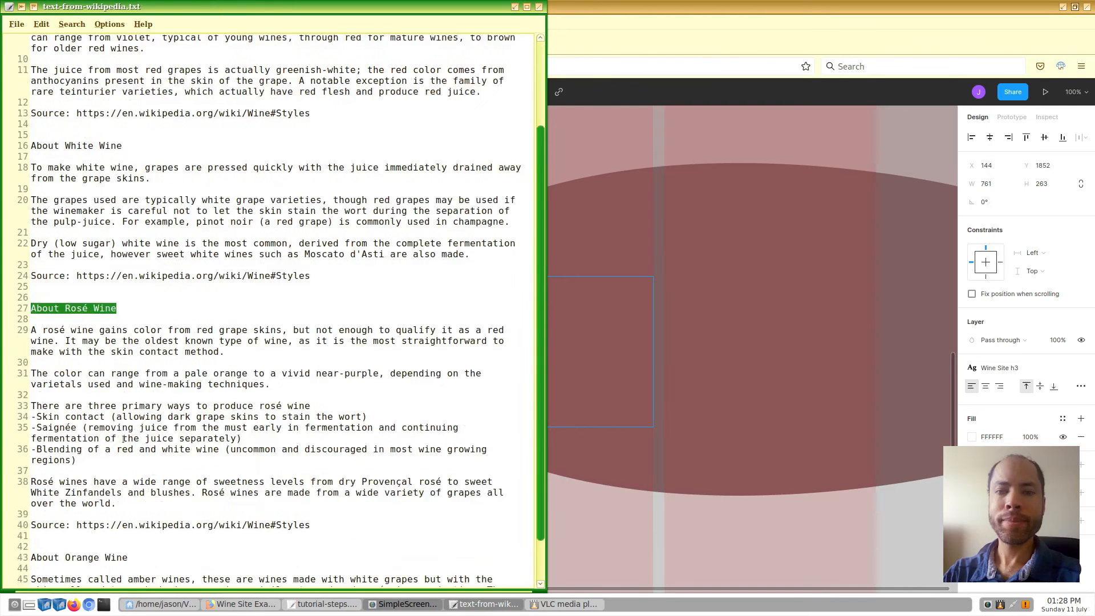
pyautogui.moveTo(32, 280); pyautogui.dragTo(324, 475)
pyautogui.hotkey('ctrl', 'c')
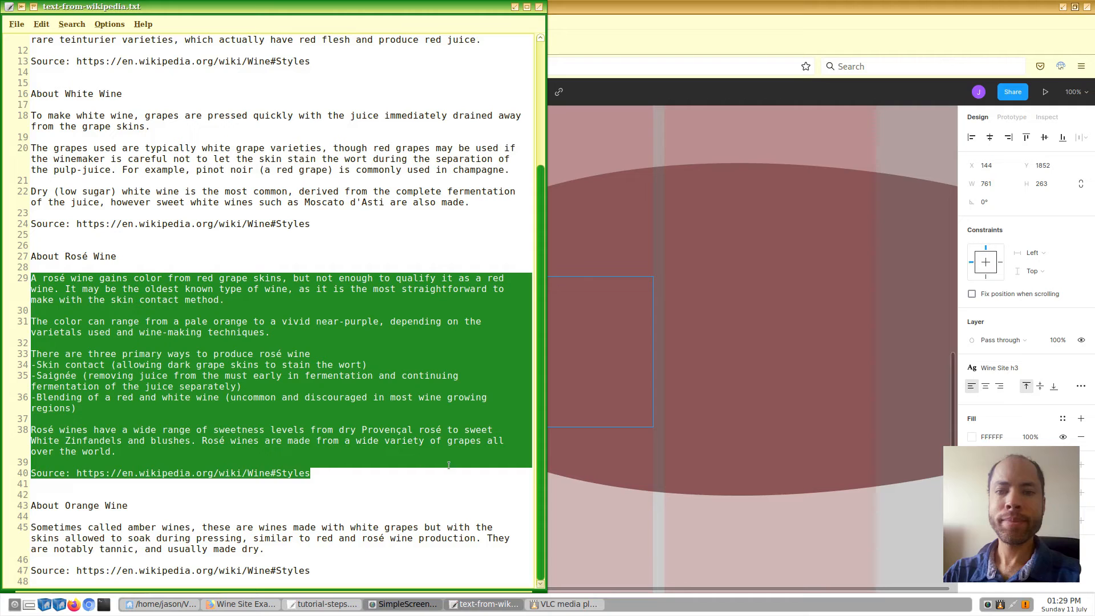
pyautogui.click(593, 357)
pyautogui.hotkey('ctrl', 'v')
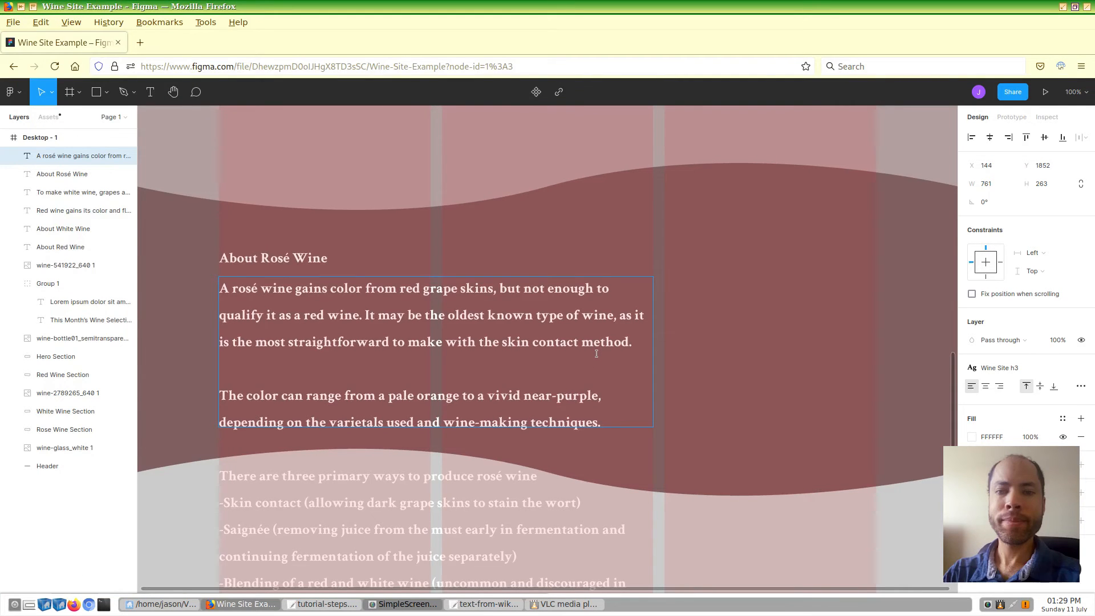
# Step: Replace the h3 style on all of the pasted rosé text with the Wine Site Body text style
pyautogui.hotkey('ctrl', 'a')
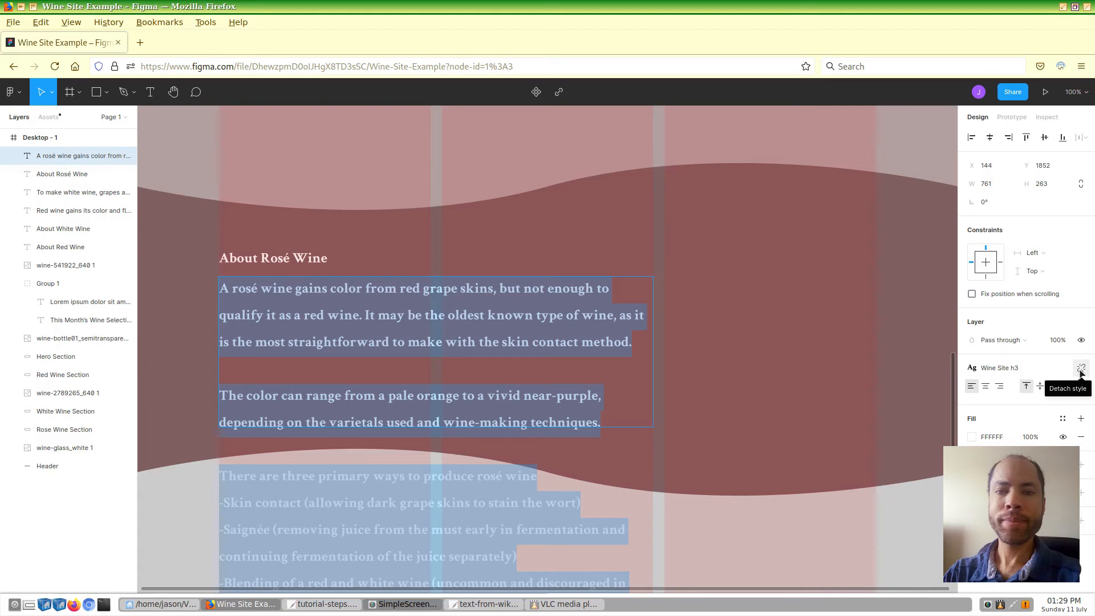
pyautogui.click(1081, 368)
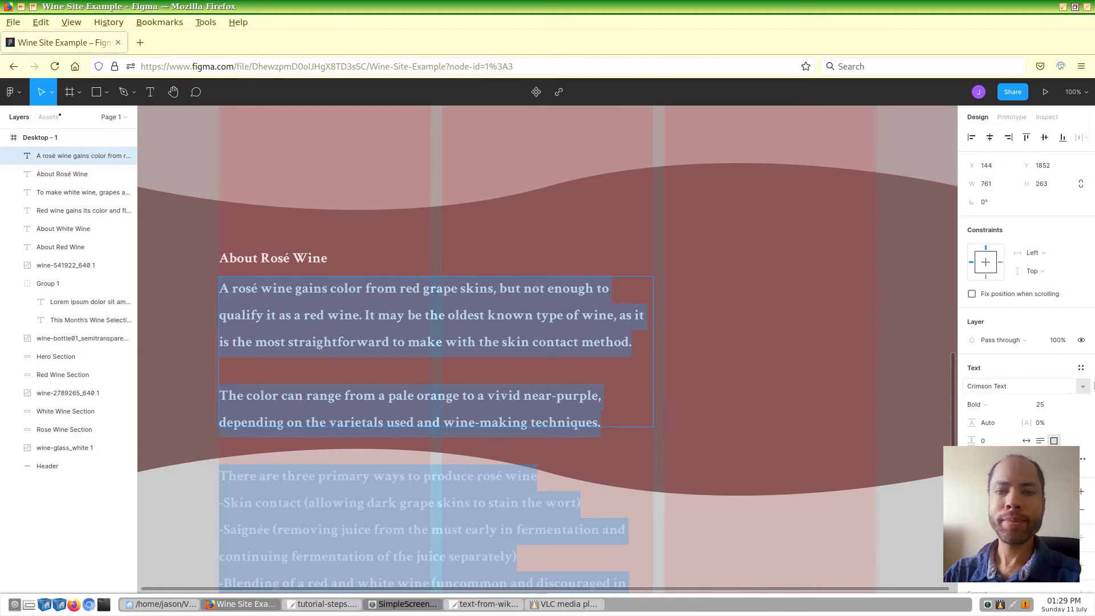
pyautogui.click(1081, 370)
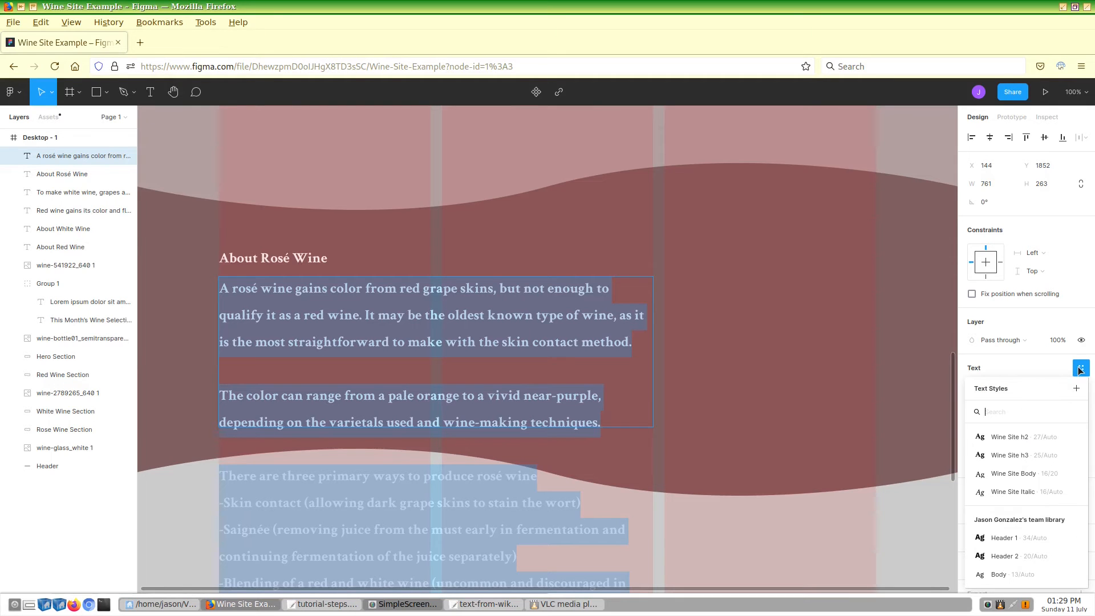
pyautogui.click(1014, 474)
pyautogui.scroll(-3, 399, 374)
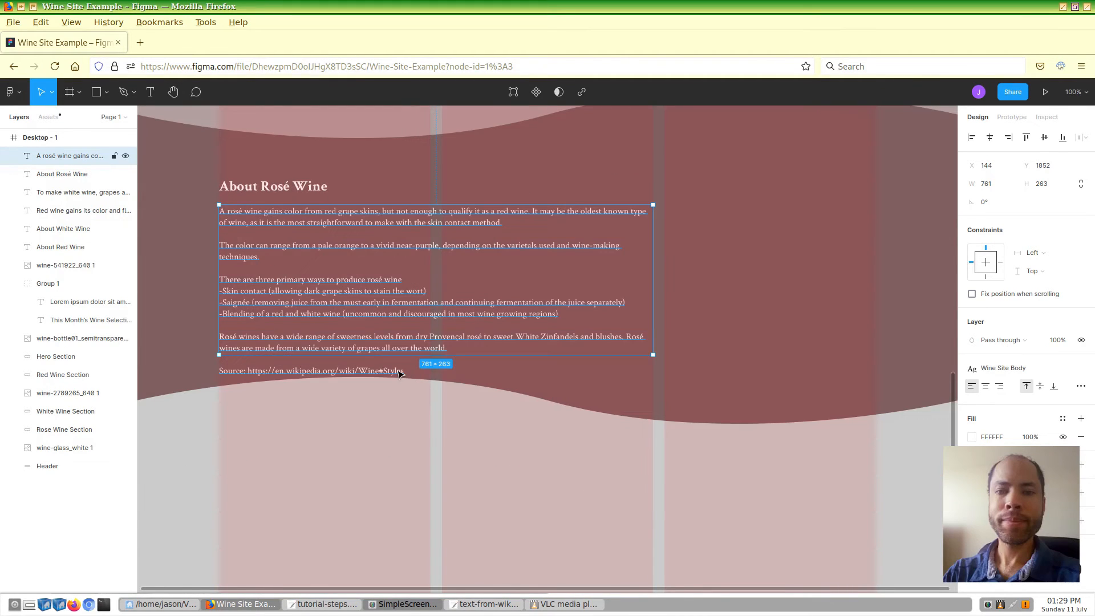
pyautogui.doubleClick(400, 373)
pyautogui.click(406, 337)
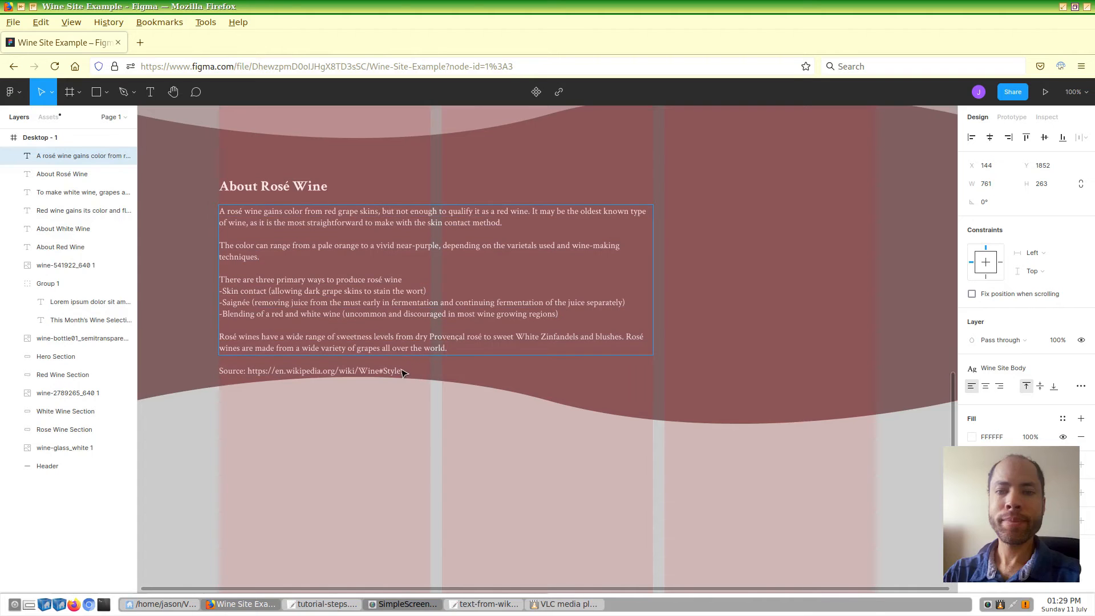
pyautogui.press('Escape')
pyautogui.press('Return')
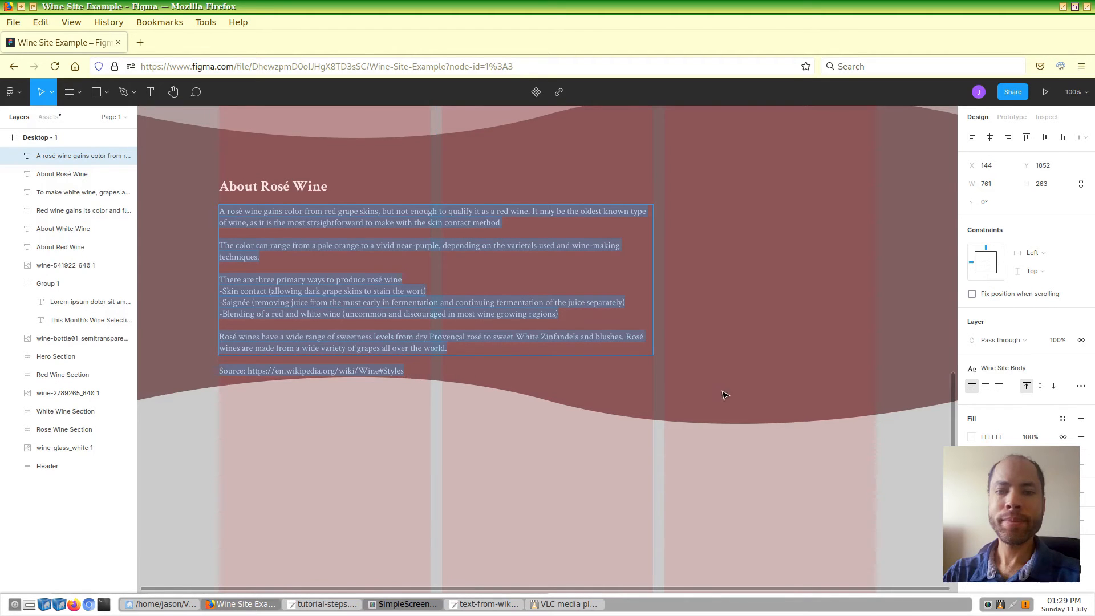
# Step: Detach the text style from the rosé body text and reapply Wine Site Body to the paragraphs above the source line
pyautogui.press('Escape')
pyautogui.press('Return')
pyautogui.click(1082, 369)
pyautogui.doubleClick(231, 214)
pyautogui.click(221, 212)
pyautogui.moveTo(222, 212); pyautogui.dragTo(450, 352)
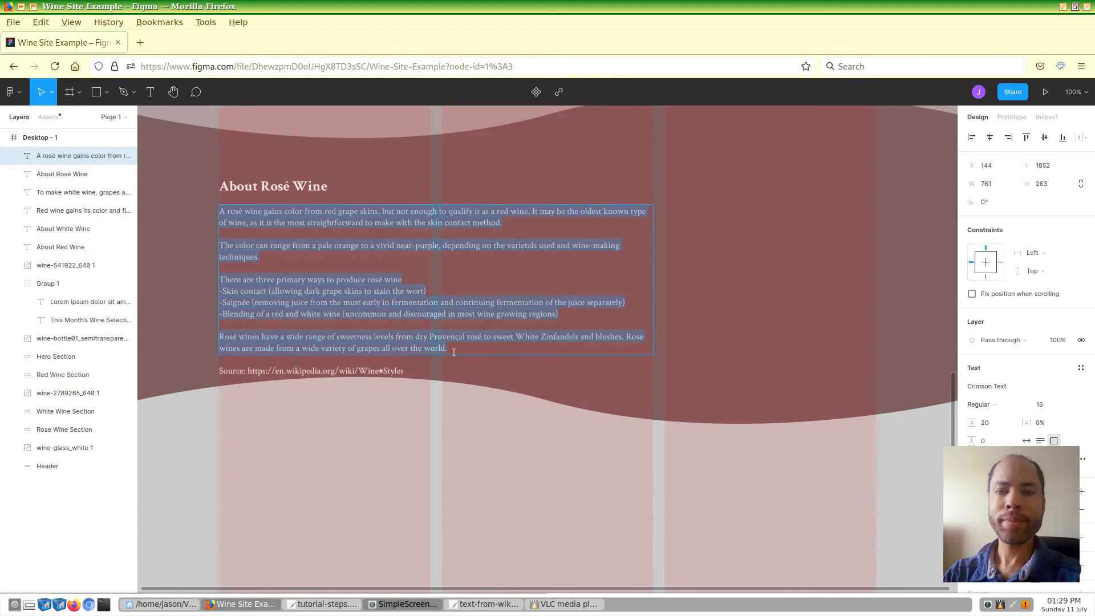
pyautogui.click(1081, 368)
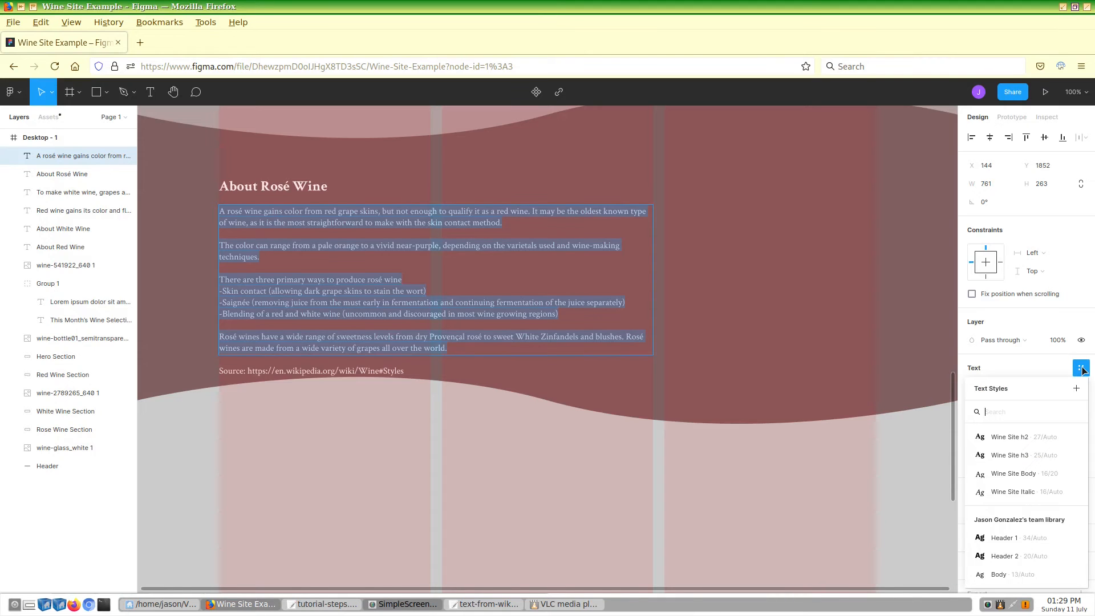
pyautogui.click(1029, 475)
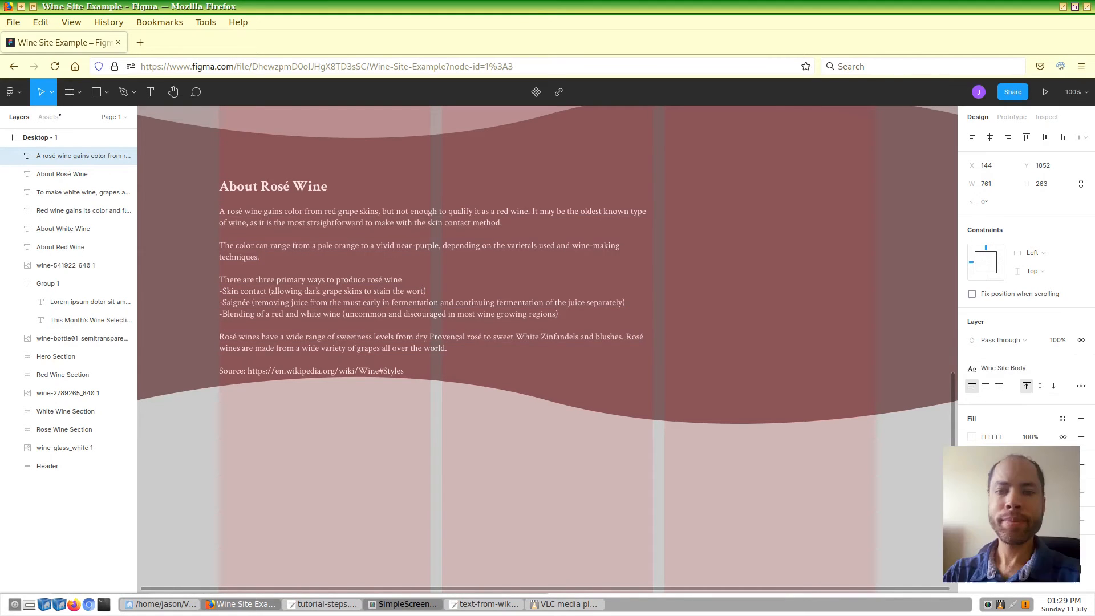
# Step: Extend the rosé body text box downward to a height of 320 so that it encloses the source line
pyautogui.press('Escape')
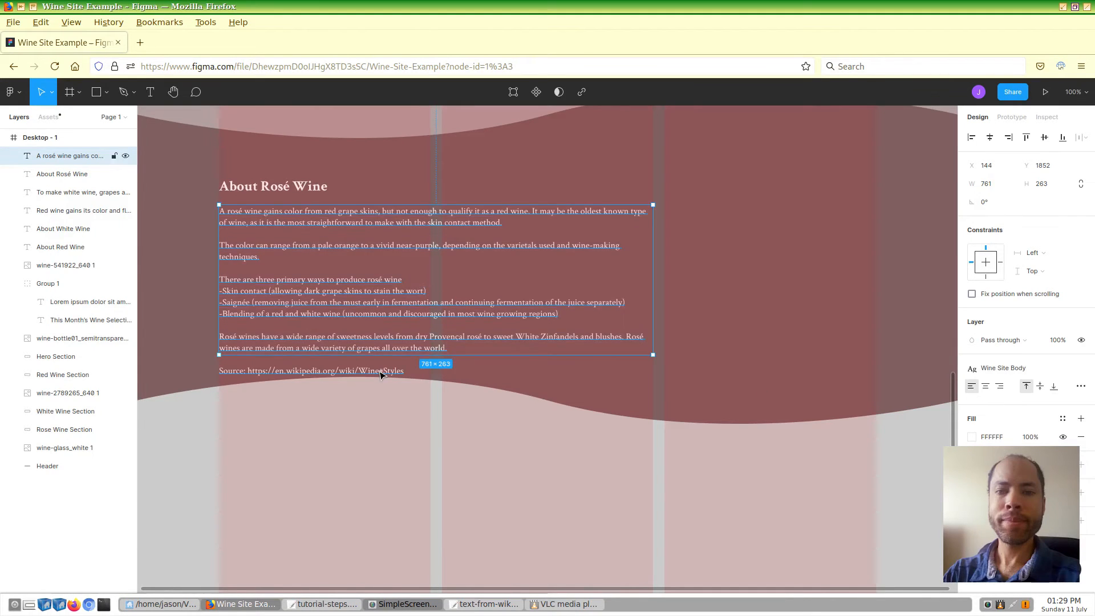
pyautogui.press('Return')
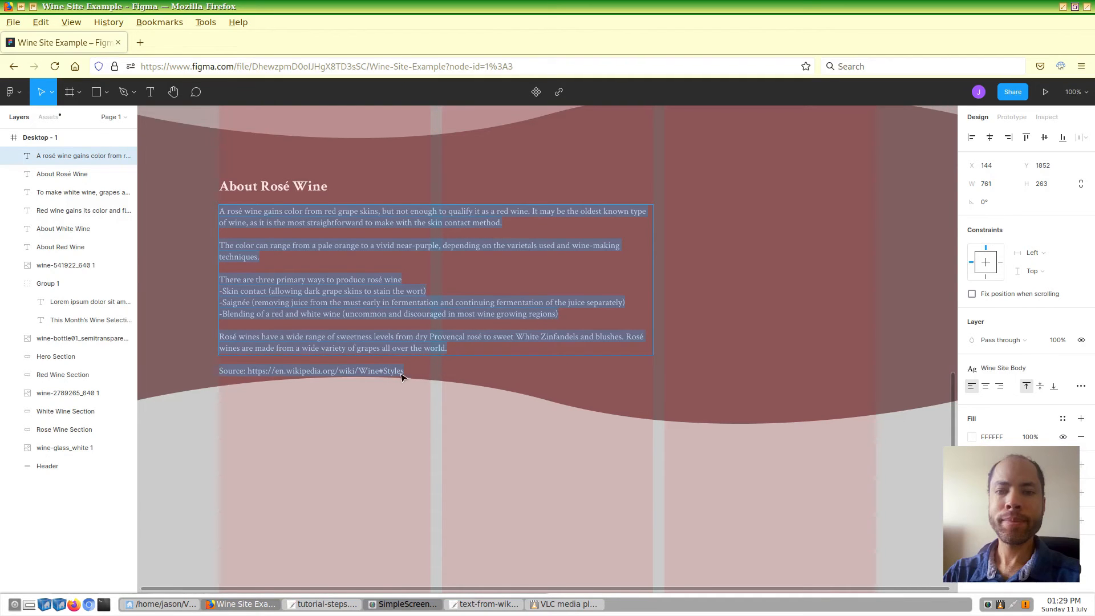
pyautogui.press('Escape')
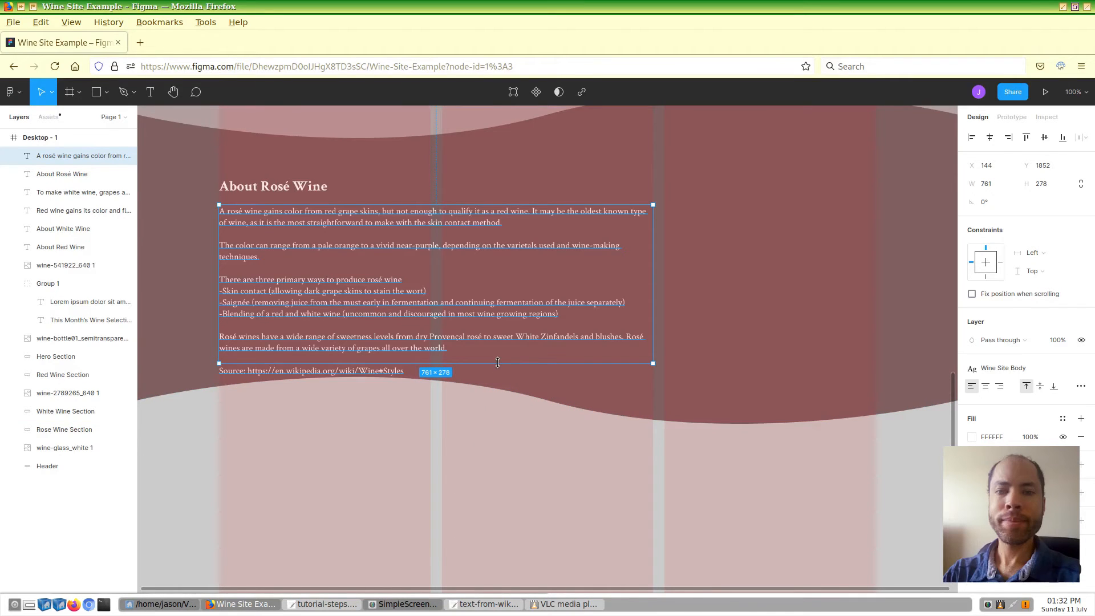
pyautogui.moveTo(499, 363); pyautogui.dragTo(494, 387)
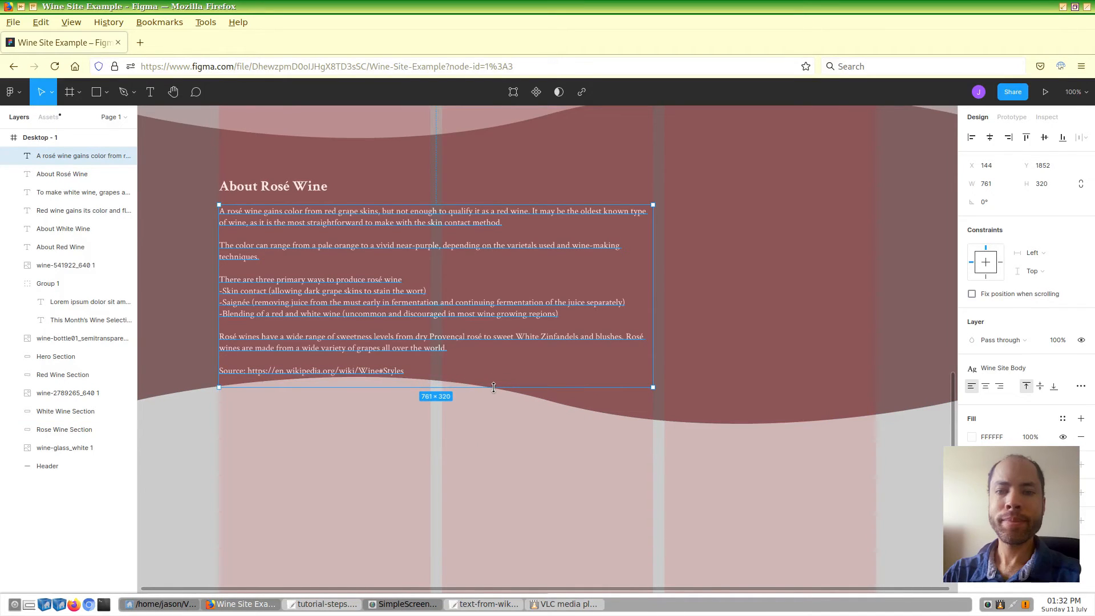
# Step: Apply the Wine Site Italic text style to the source line at the end of the rosé text
pyautogui.doubleClick(401, 374)
pyautogui.click(404, 371)
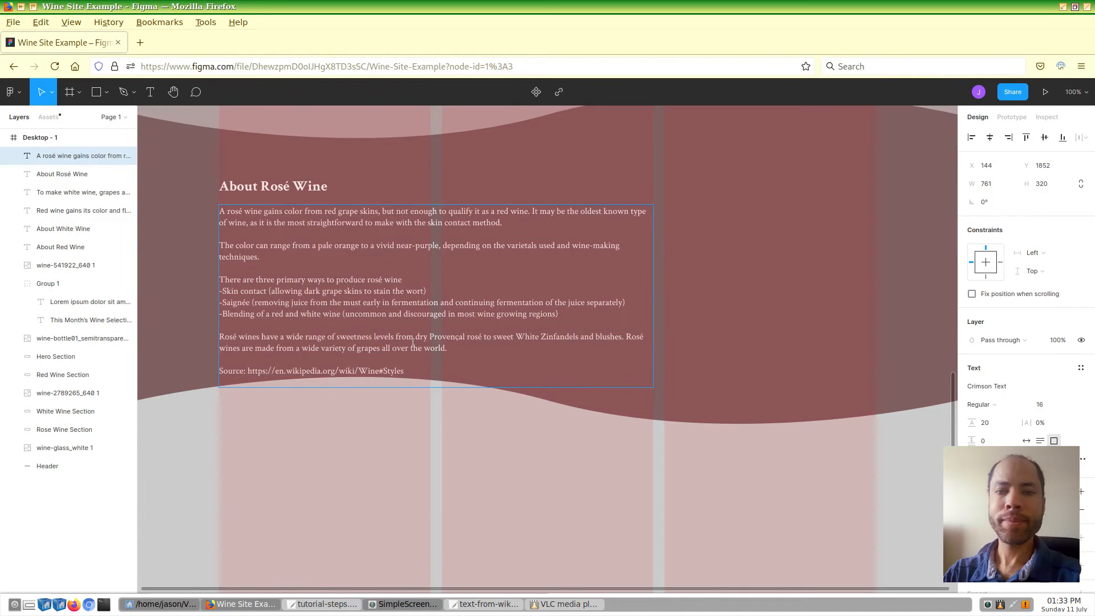
pyautogui.click(413, 345)
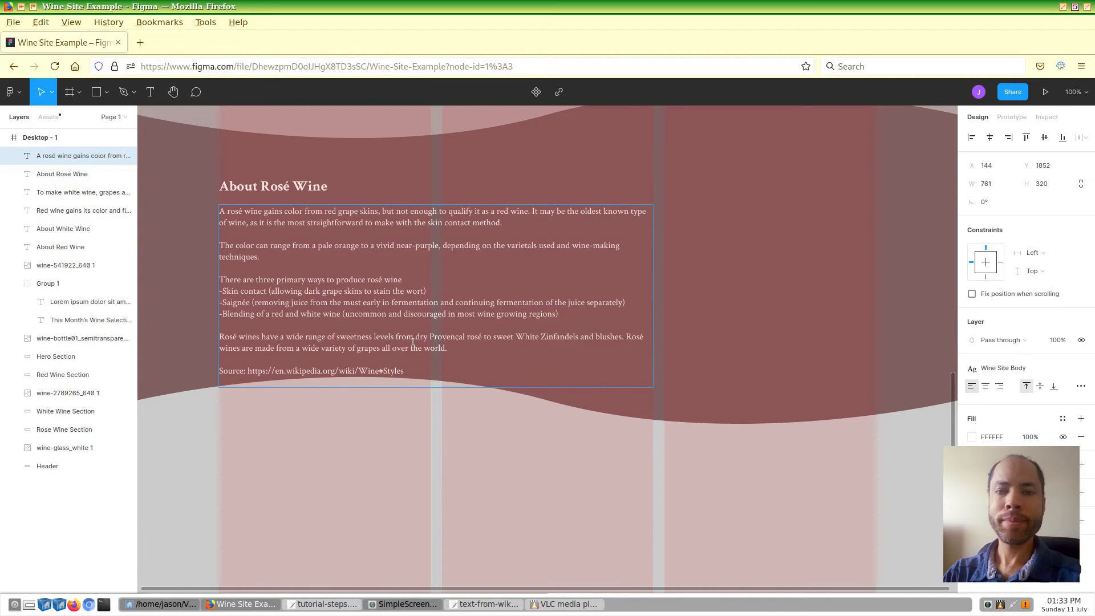
pyautogui.click(394, 371)
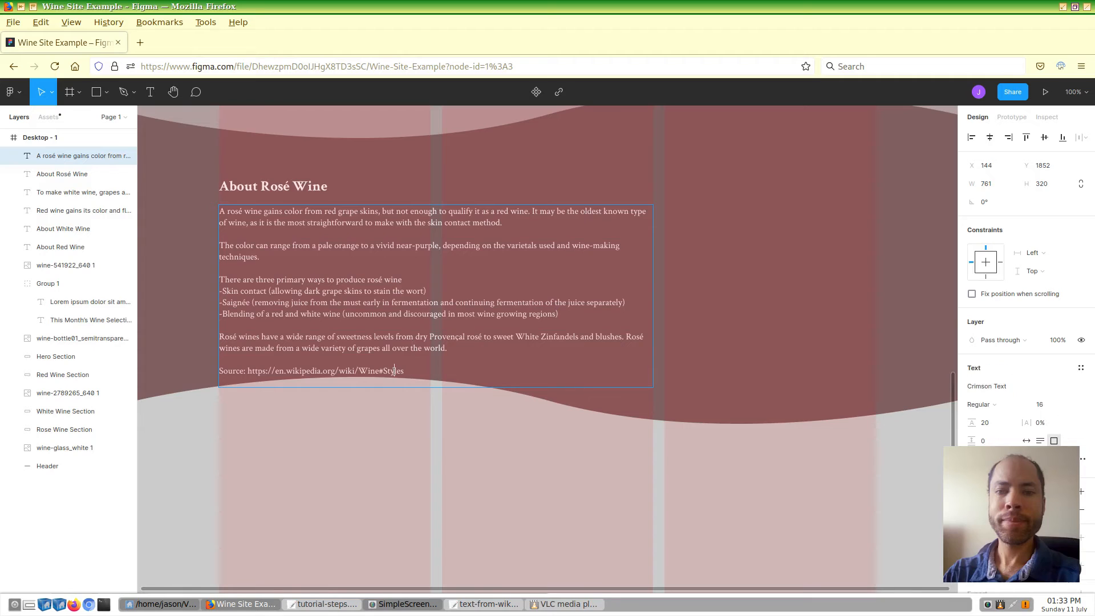
pyautogui.moveTo(409, 371); pyautogui.dragTo(226, 369)
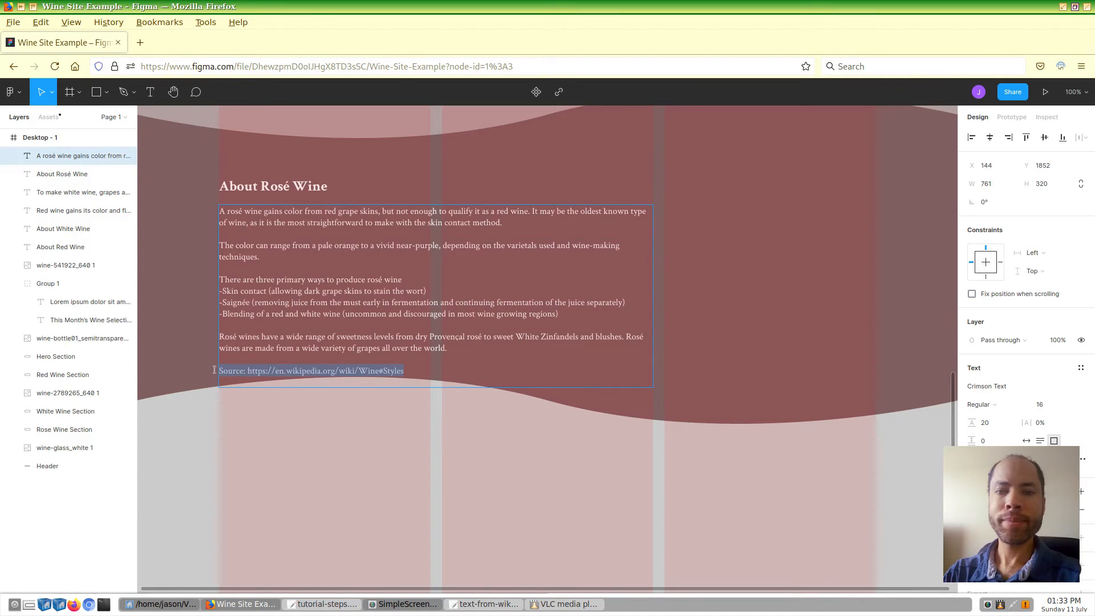
pyautogui.click(1081, 368)
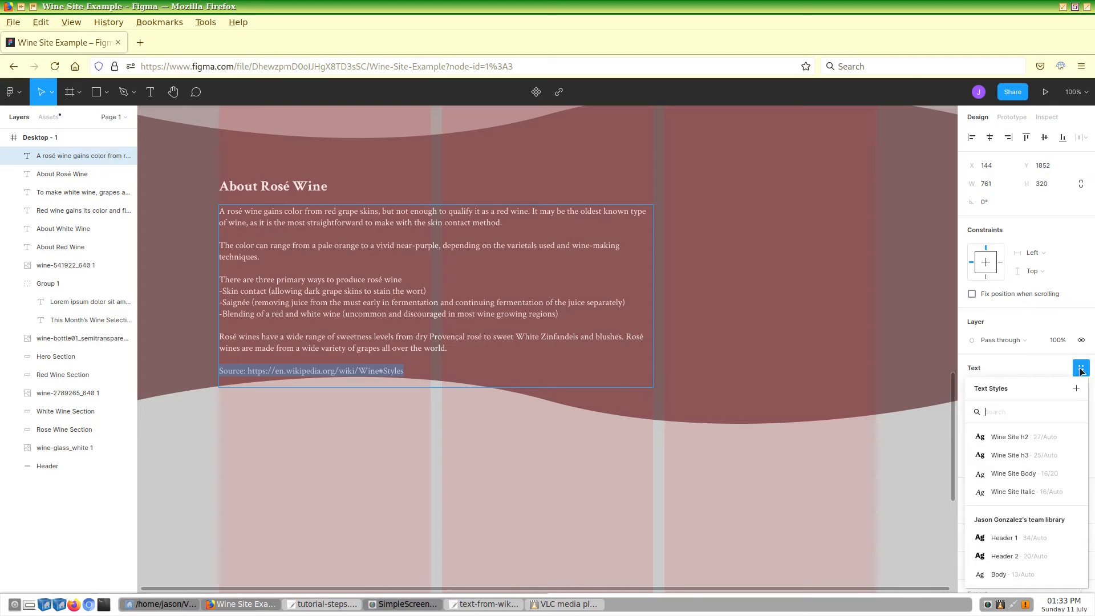
pyautogui.click(1009, 494)
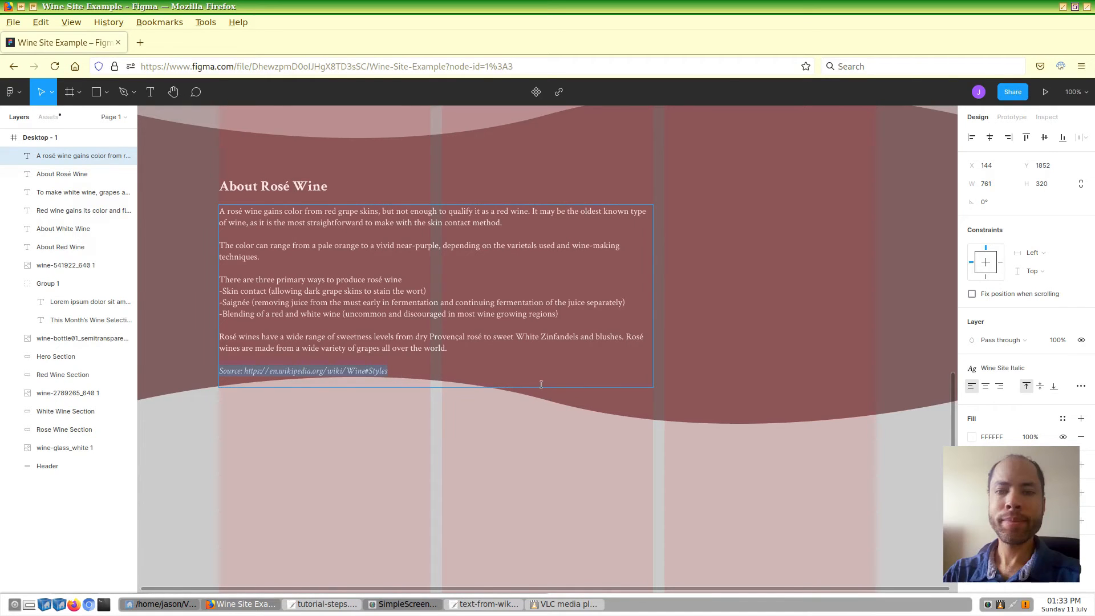
pyautogui.click(454, 474)
# Step: Extend the Rose Wine Section shape downward to a height of 672, leaving space below the source line
pyautogui.scroll(2, 571, 482)
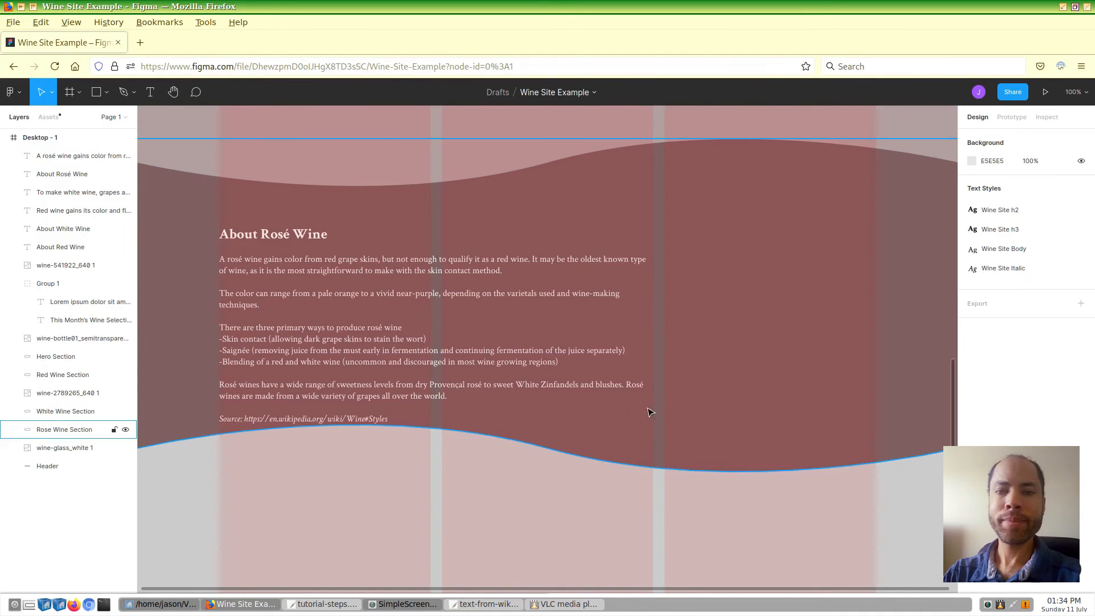
pyautogui.click(708, 415)
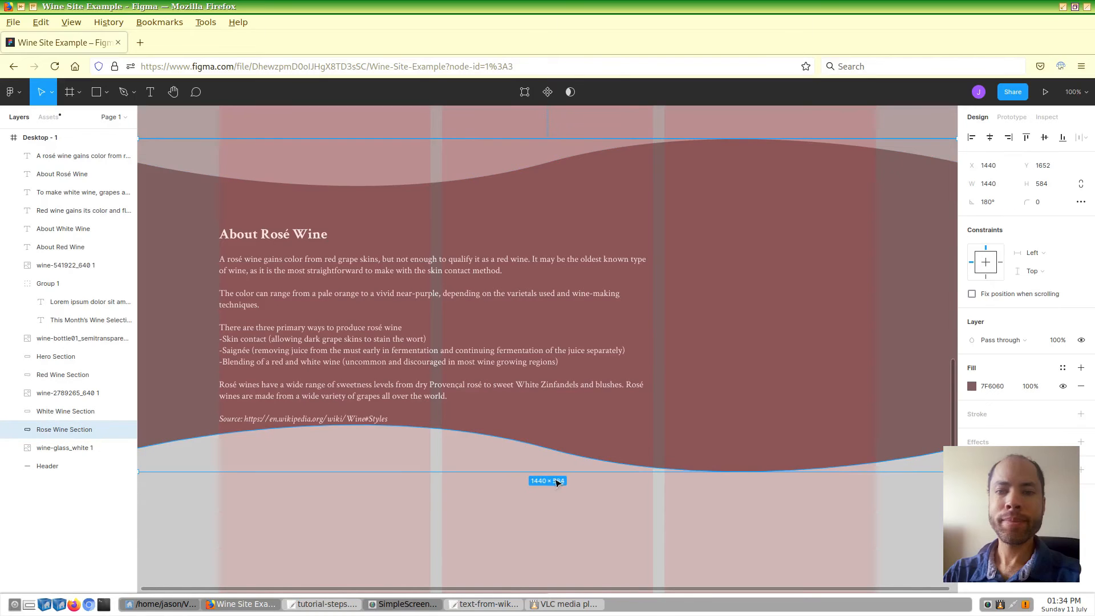
pyautogui.moveTo(559, 472); pyautogui.dragTo(557, 521)
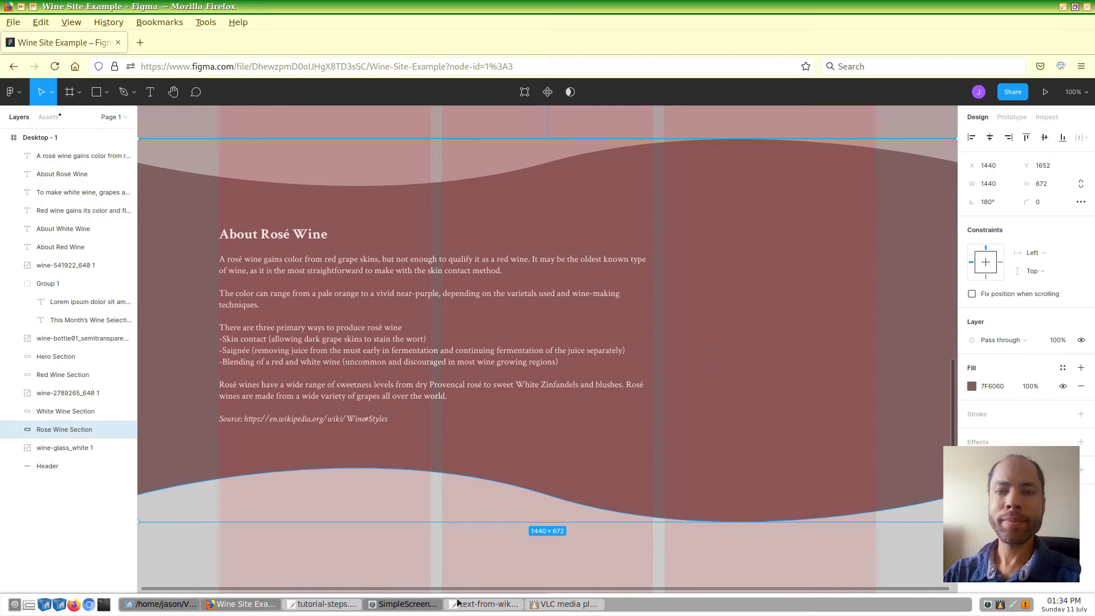
pyautogui.click(165, 604)
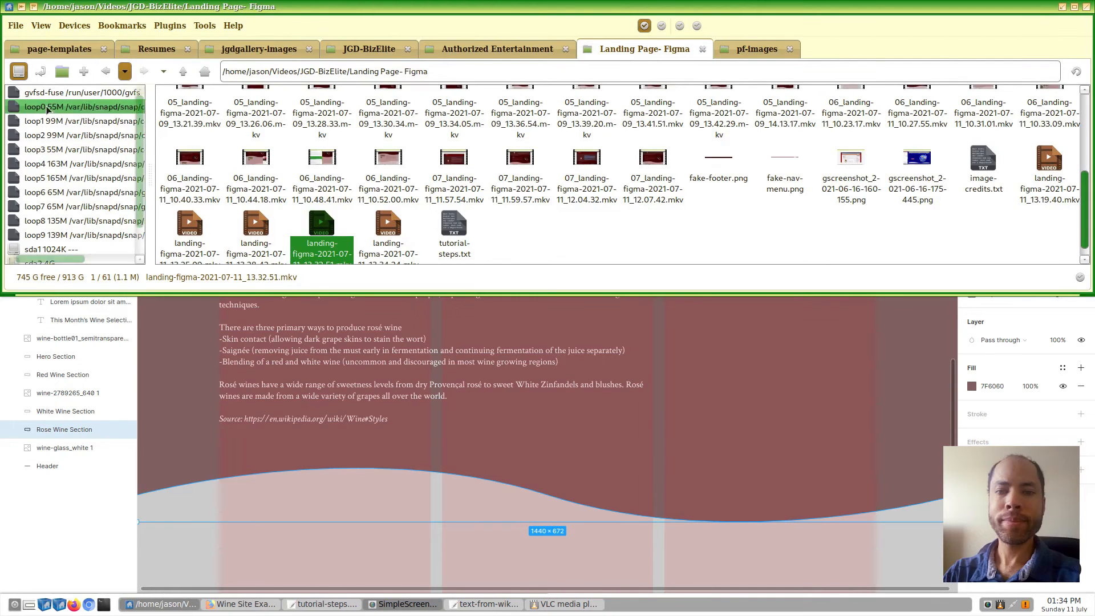
pyautogui.scroll(5, 430, 175)
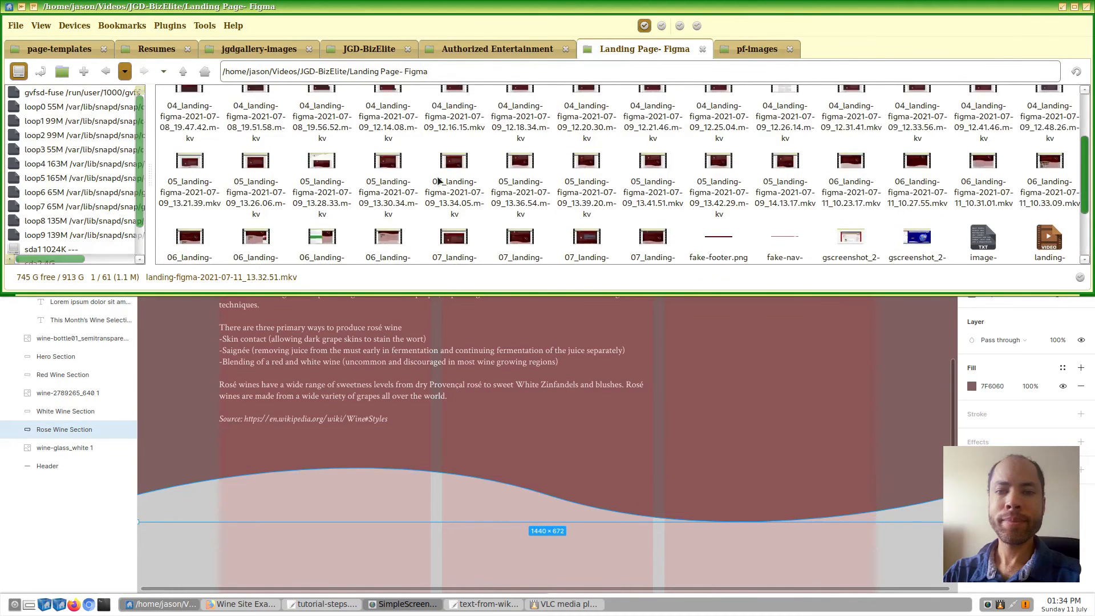
pyautogui.doubleClick(188, 111)
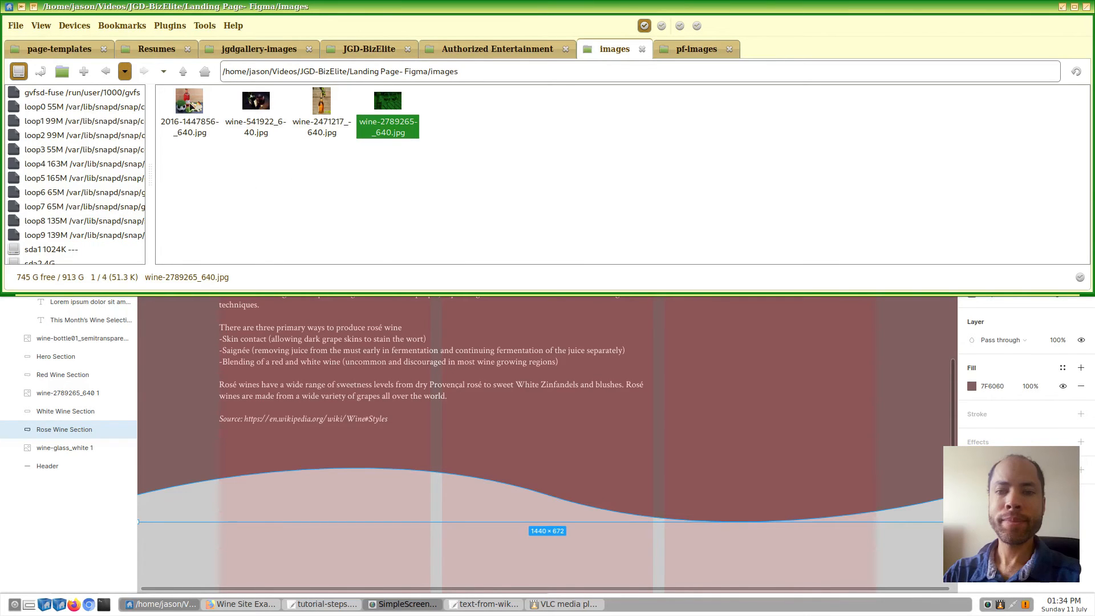
pyautogui.click(190, 107)
pyautogui.moveTo(191, 106); pyautogui.dragTo(778, 361)
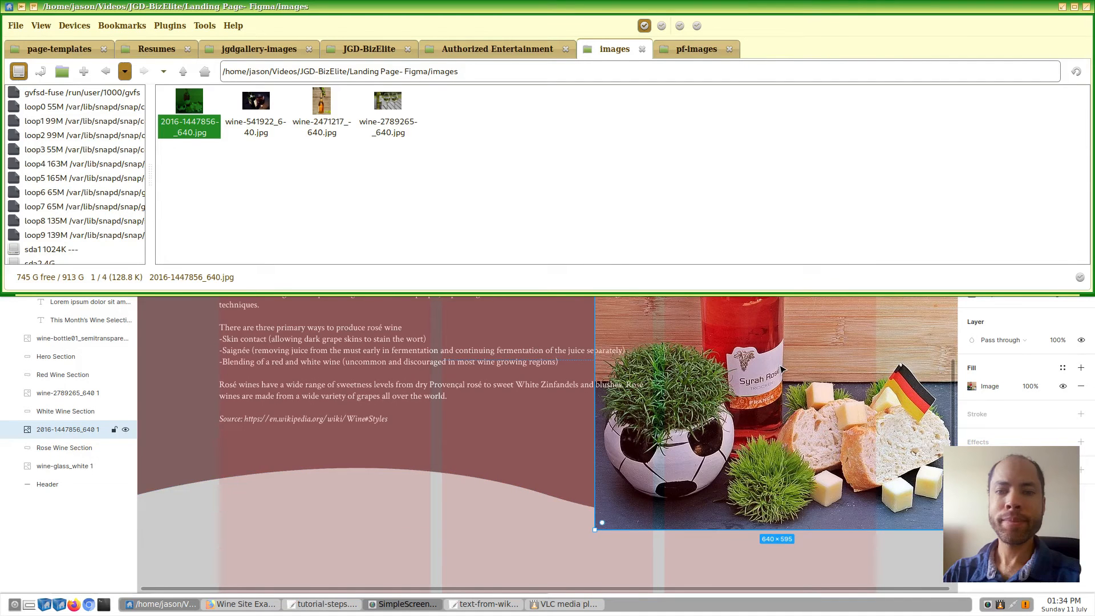
pyautogui.scroll(1, 777, 368)
pyautogui.click(498, 565)
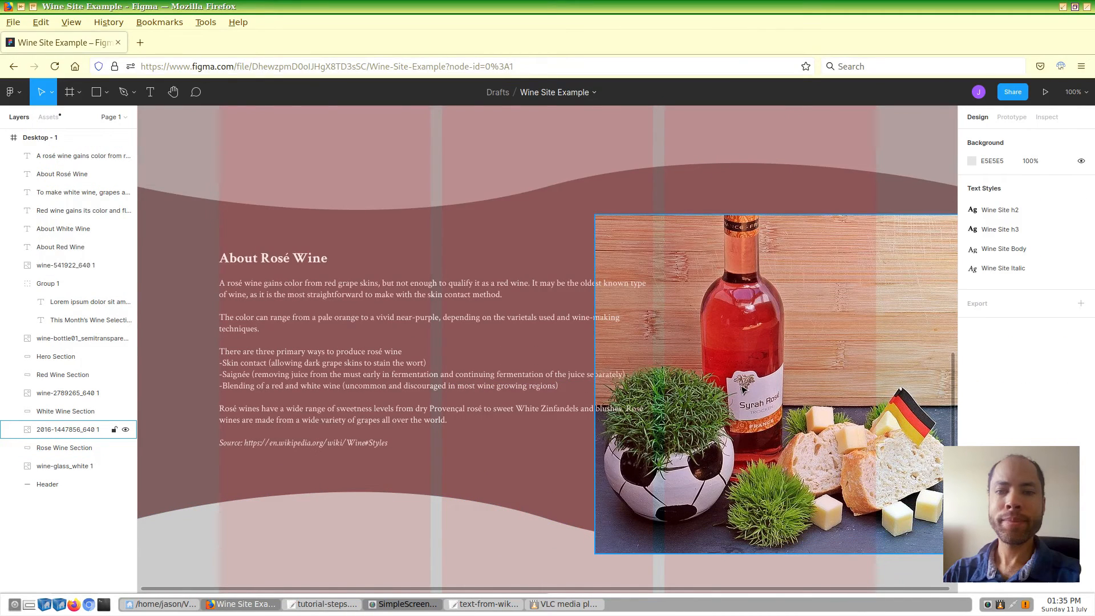
# Step: Set the rosé bottle photo's width to 320 with proportions locked and move it into the third column at about X 950, Y 1759
pyautogui.click(790, 362)
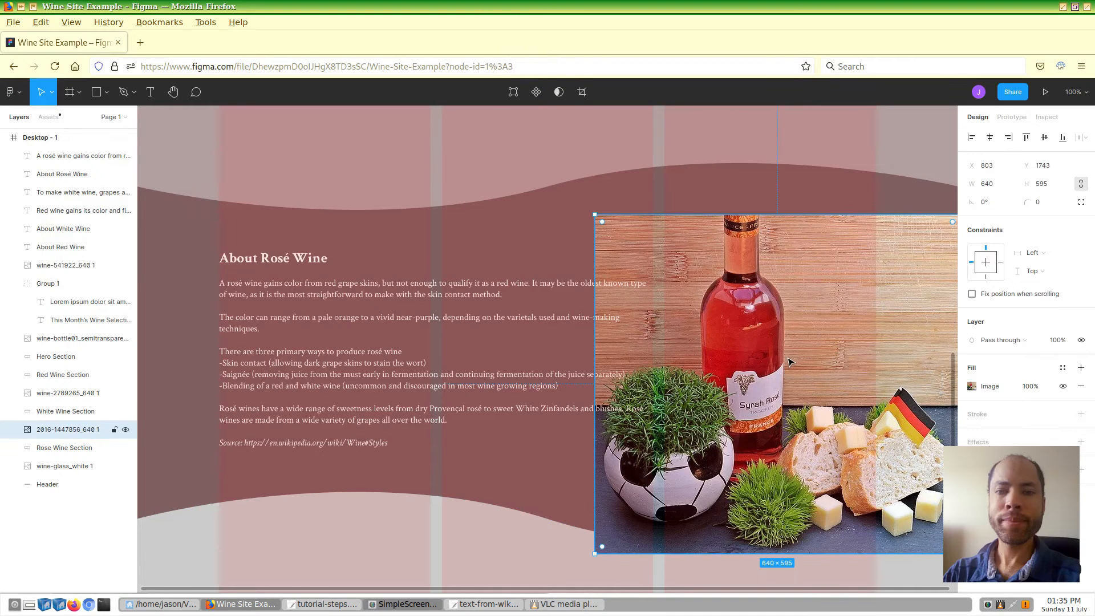
pyautogui.click(992, 185)
pyautogui.write('320')
pyautogui.press('Return')
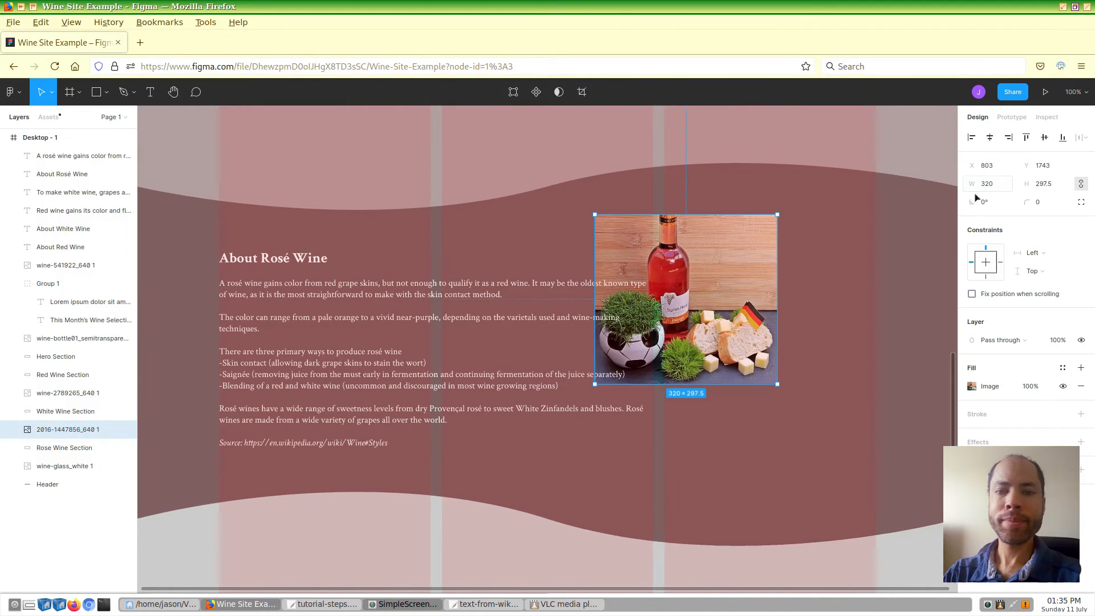
pyautogui.moveTo(711, 274); pyautogui.dragTo(789, 284)
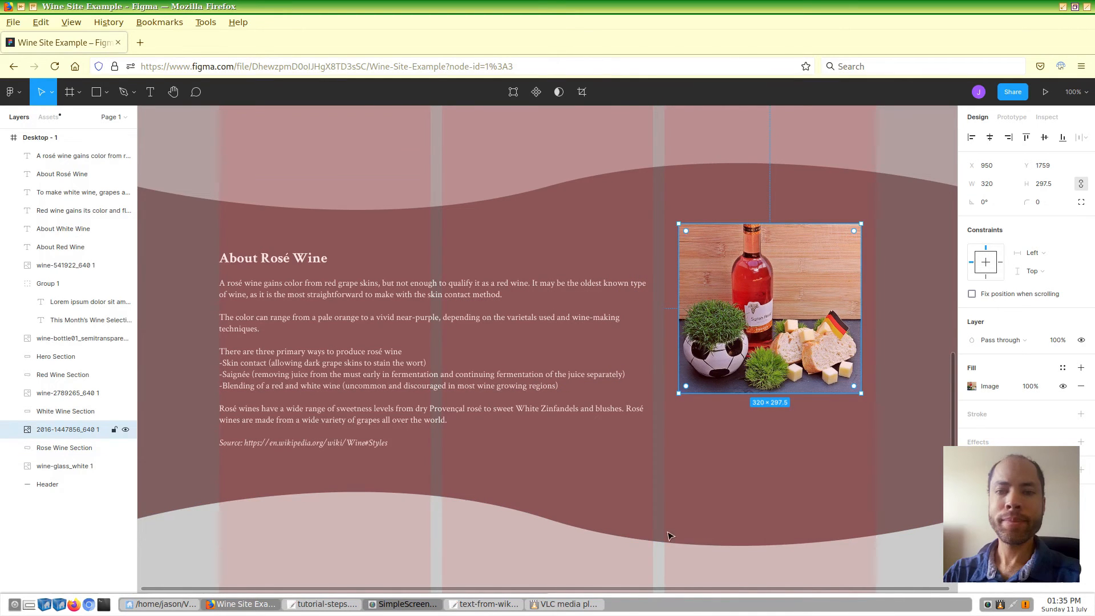
# Step: Align the rosé bottle photo and the Rose Wine Section shape on their vertical centers, and clear the selection
pyautogui.keyDown('shift'); pyautogui.click(713, 484); pyautogui.keyUp('shift')
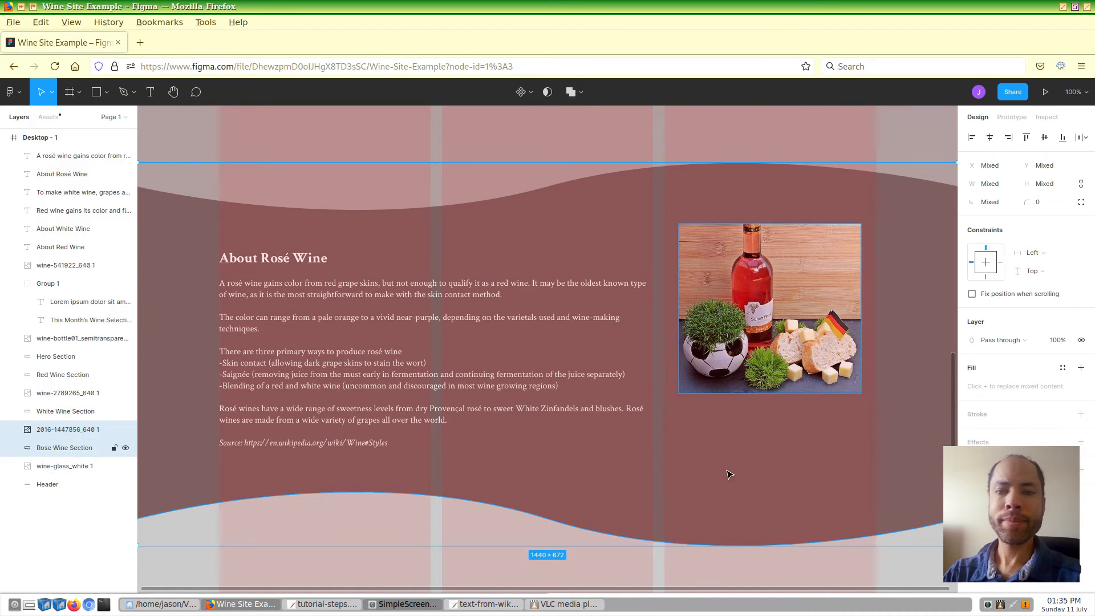
pyautogui.click(1045, 137)
pyautogui.click(385, 569)
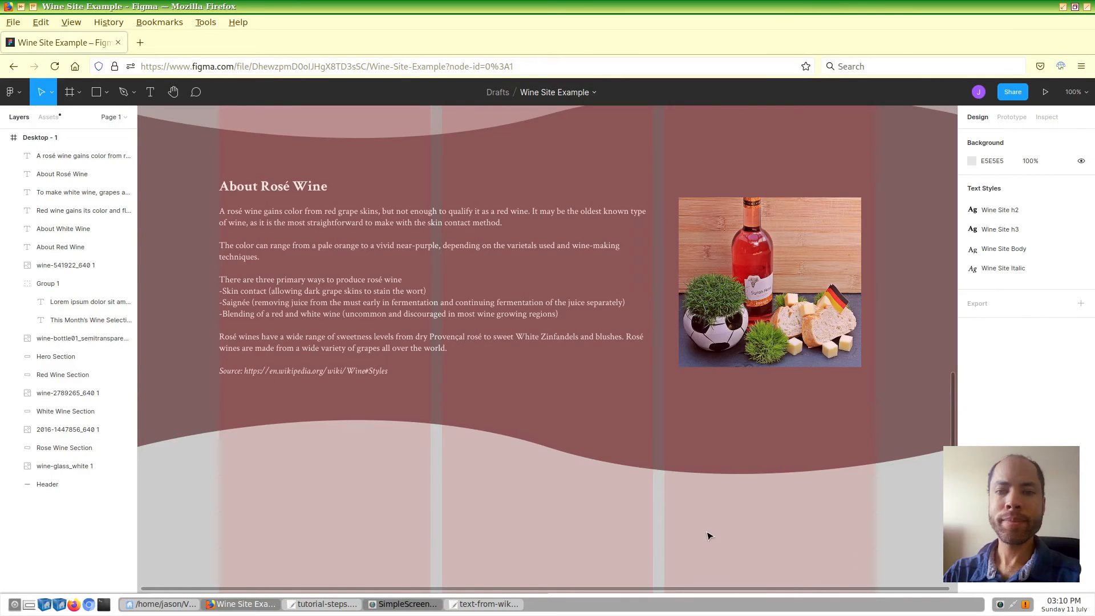
# Step: Duplicate the Rose Wine Section shape and move the copy straight down to about Y 1948
pyautogui.click(747, 429)
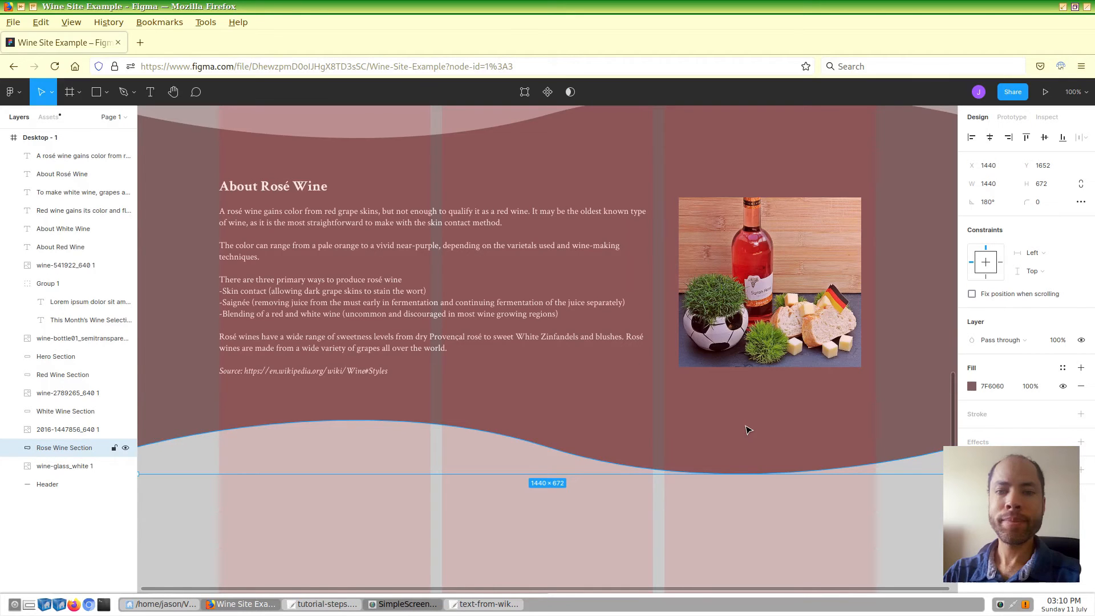
pyautogui.hotkey('ctrl', 'd')
pyautogui.moveTo(725, 415); pyautogui.dragTo(736, 582)
pyautogui.scroll(-3, 740, 477)
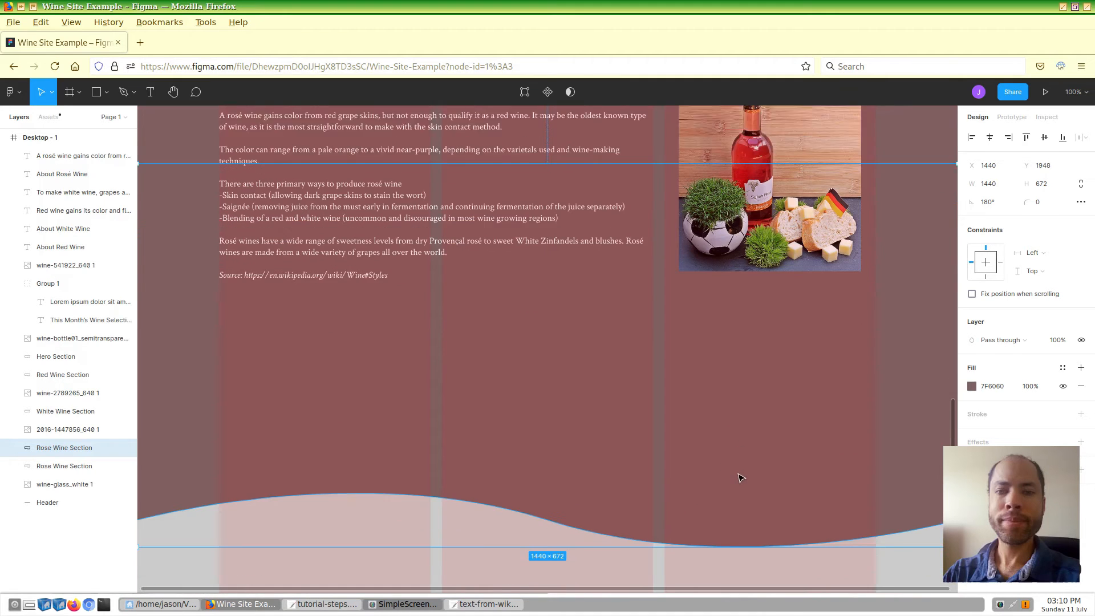
pyautogui.scroll(-2, 740, 477)
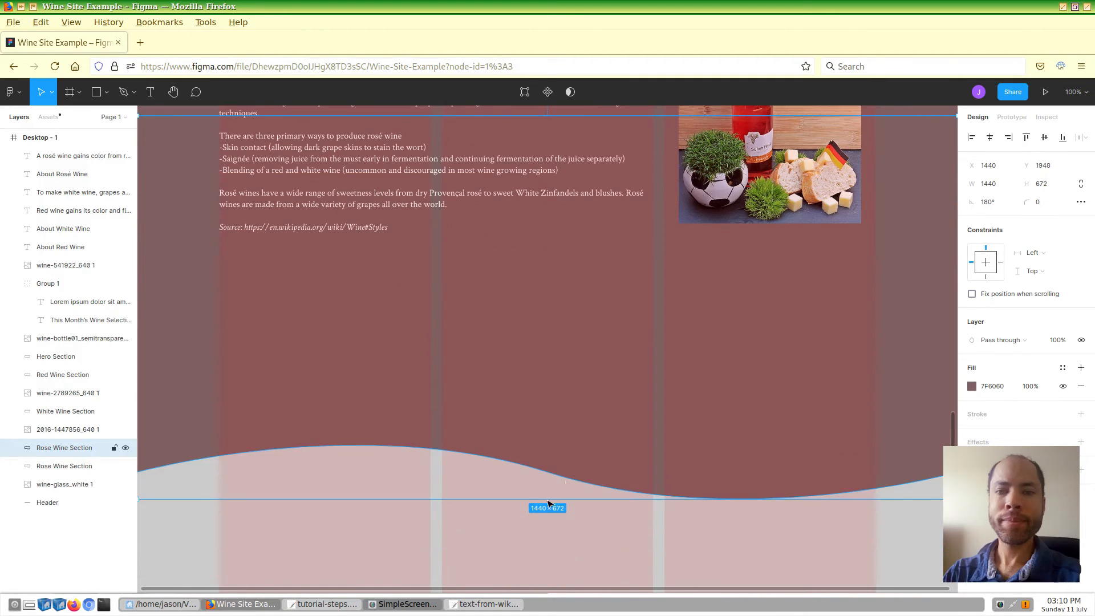
# Step: Check the Orange Wine instructions in tutorial-steps.txt and set the duplicated shape's fill color to 321700
pyautogui.click(321, 604)
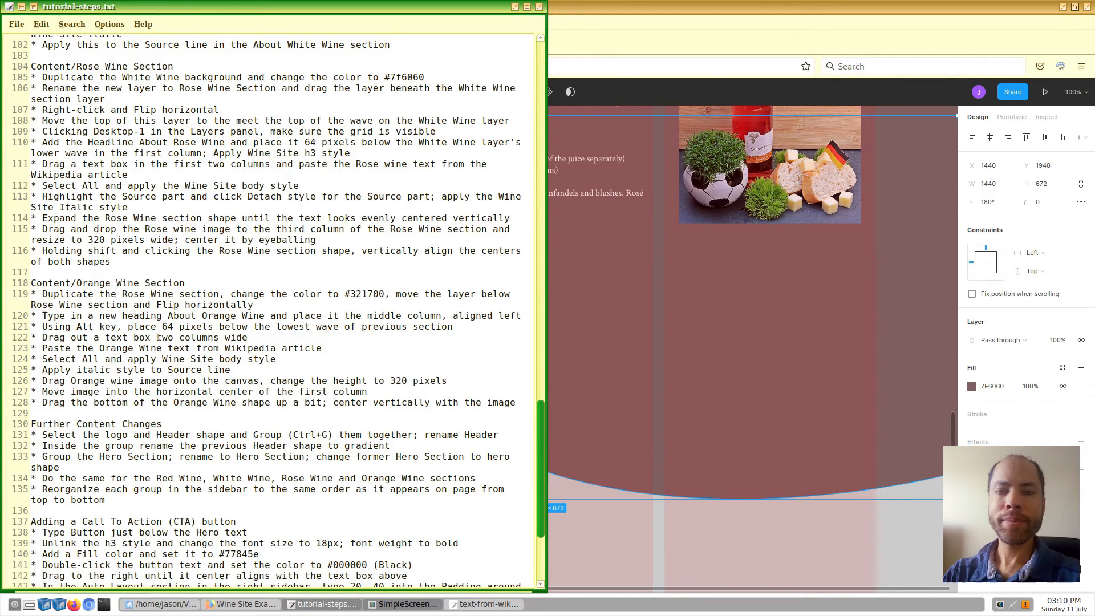
pyautogui.click(633, 5)
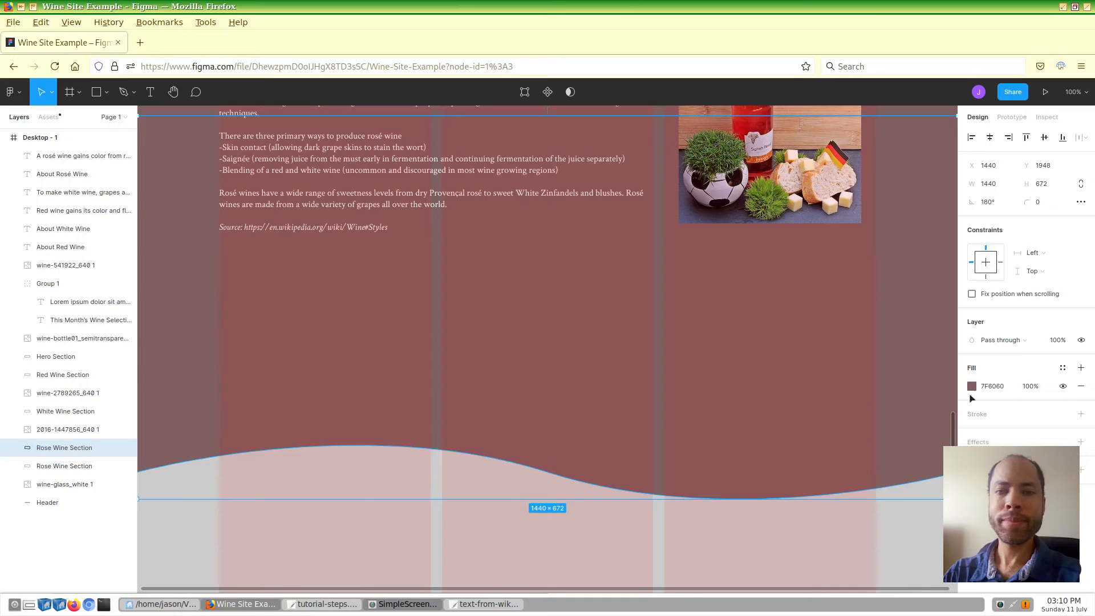
pyautogui.click(994, 387)
pyautogui.write('321100')
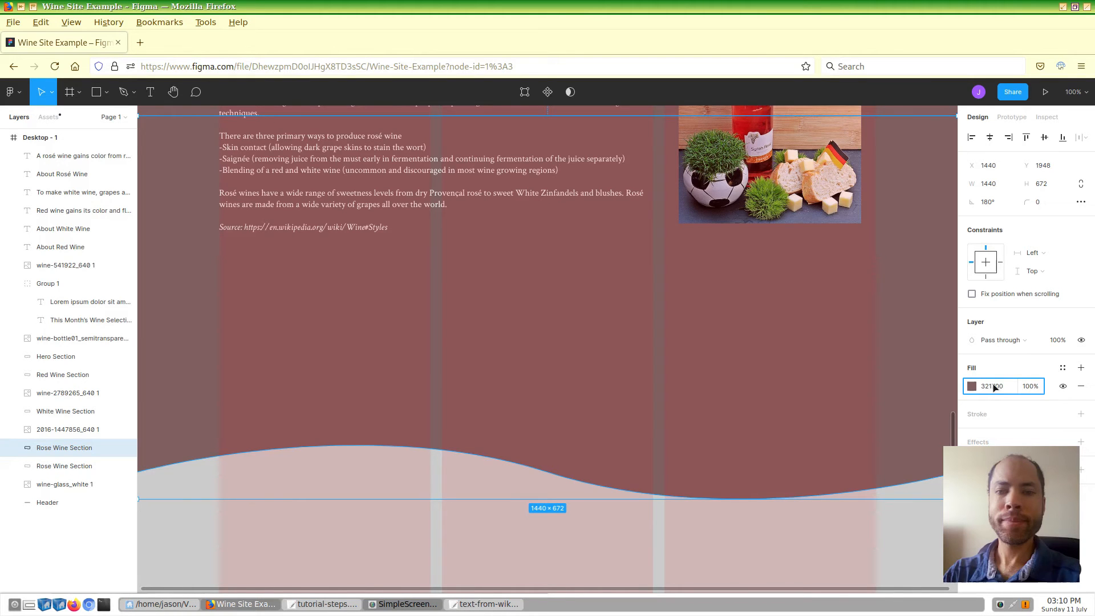
pyautogui.press('Return')
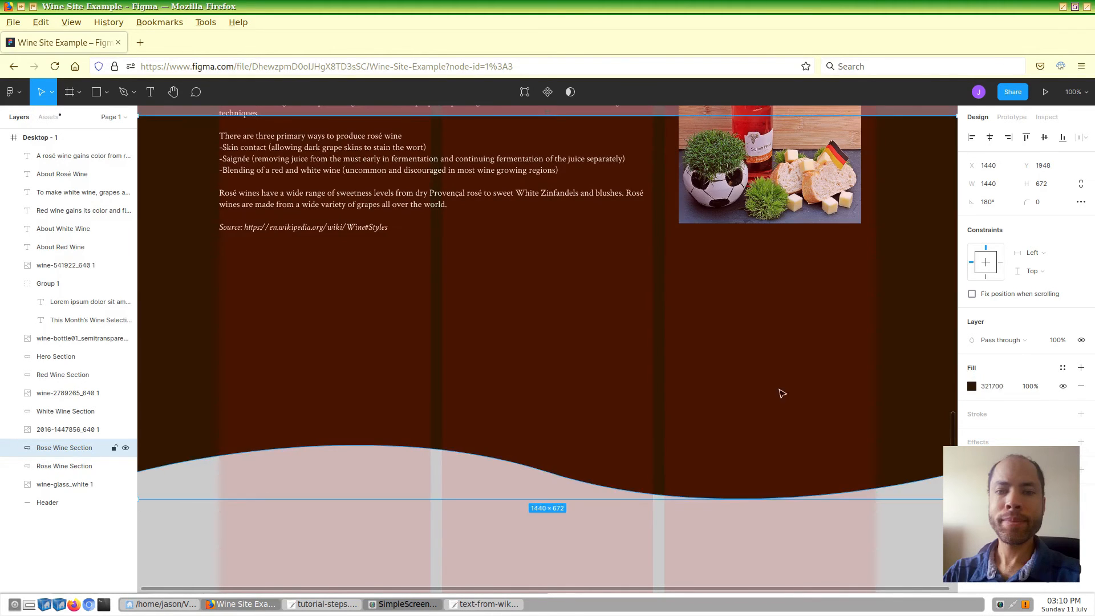
# Step: Rename the duplicated layer Orange Wine Section and place it directly beneath the Rose Wine Section layer
pyautogui.scroll(3, 742, 399)
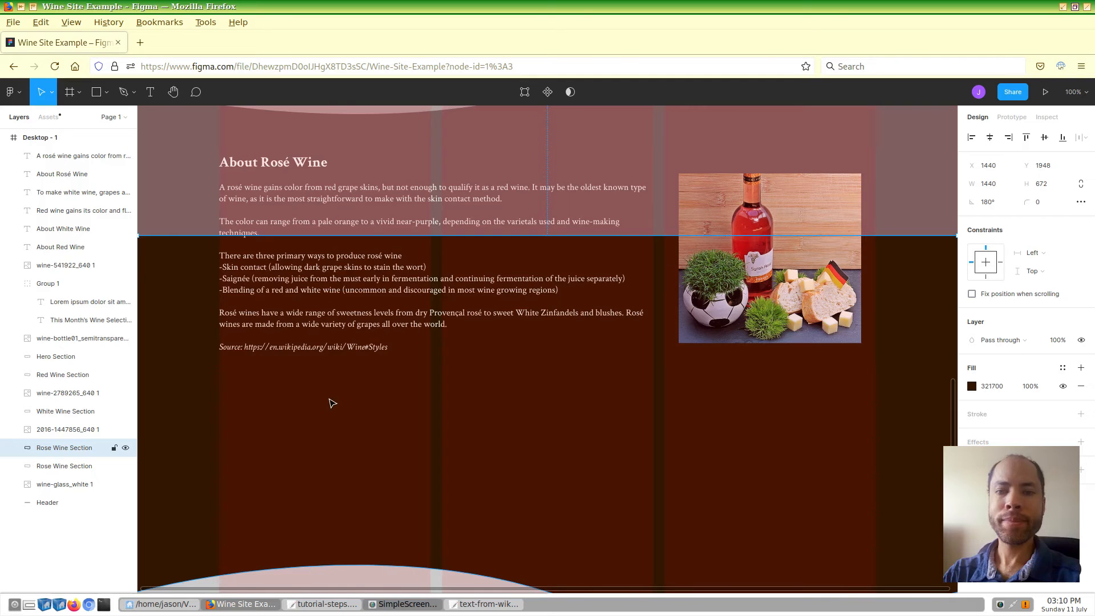
pyautogui.doubleClick(71, 450)
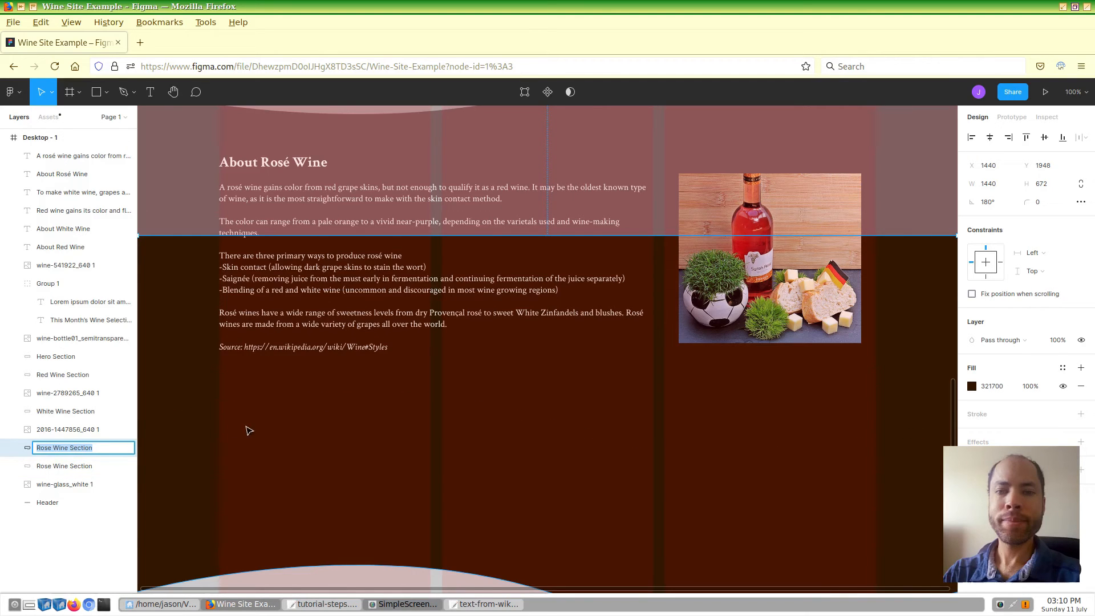
pyautogui.write('Orange Wine Sectio')
pyautogui.click(56, 550)
pyautogui.moveTo(75, 449); pyautogui.dragTo(75, 469)
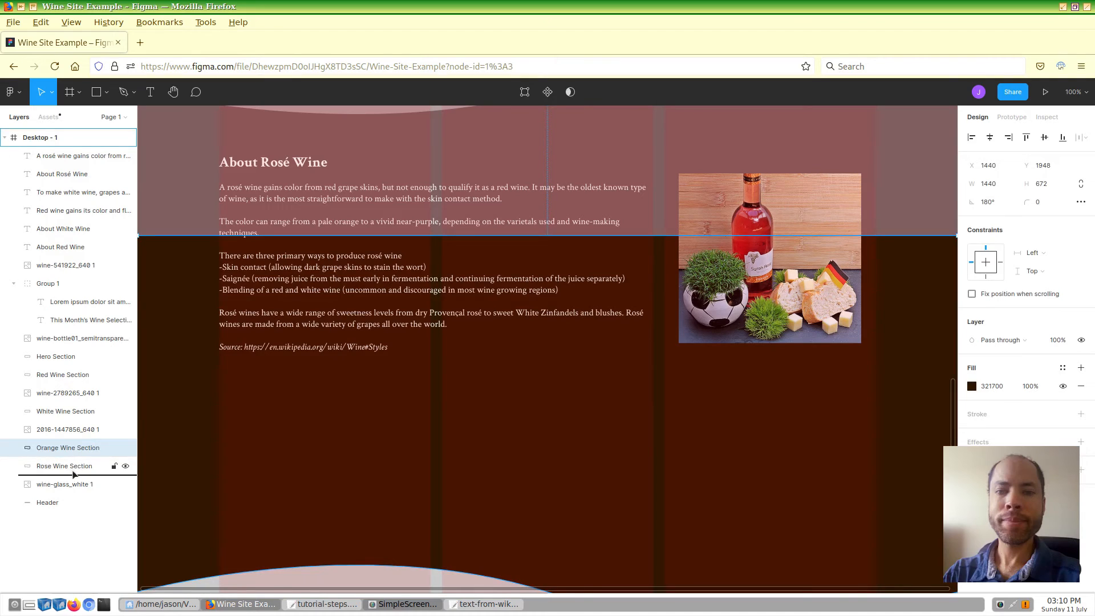
# Step: Move the Orange Wine Section shape down to Y 2228, so its top meets the crest of the rosé wave
pyautogui.scroll(-3, 303, 453)
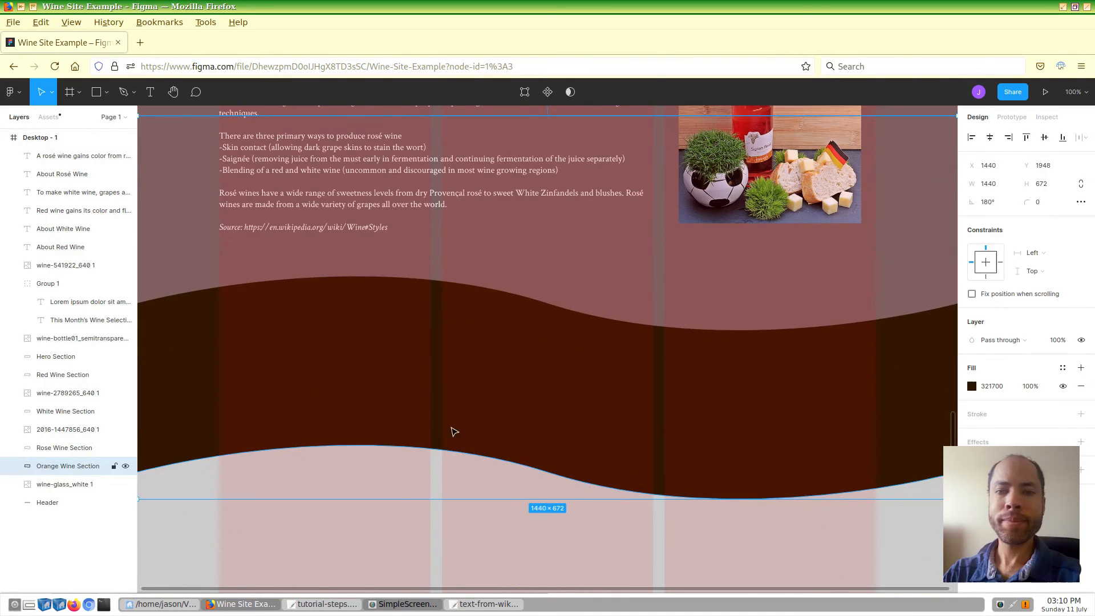
pyautogui.moveTo(481, 369); pyautogui.dragTo(471, 529)
pyautogui.press('Down')
pyautogui.press('Down')
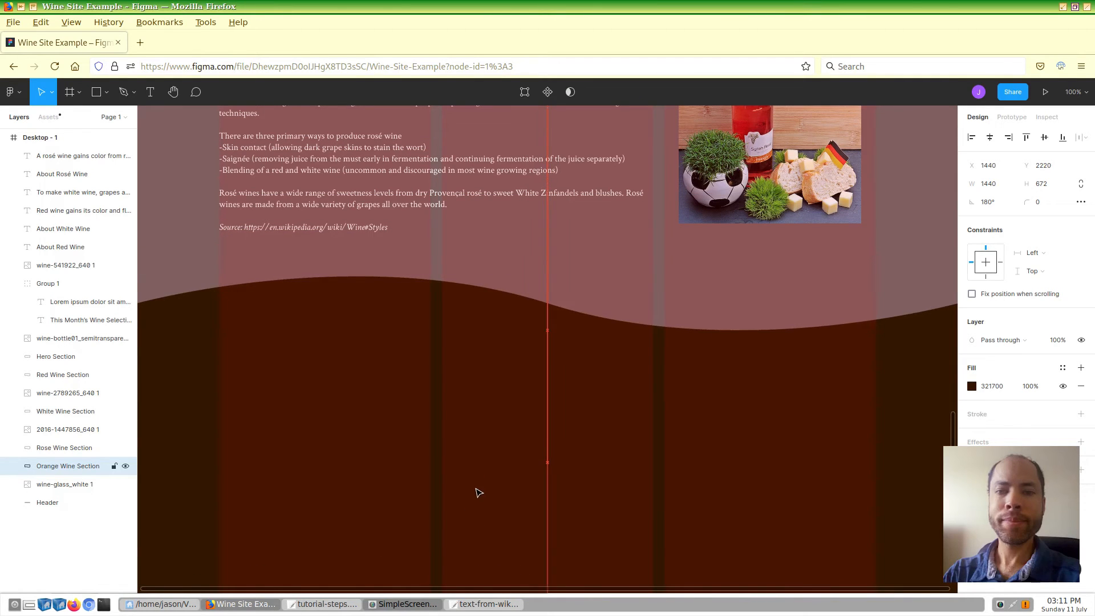
pyautogui.press('Down')
pyautogui.press('Down')
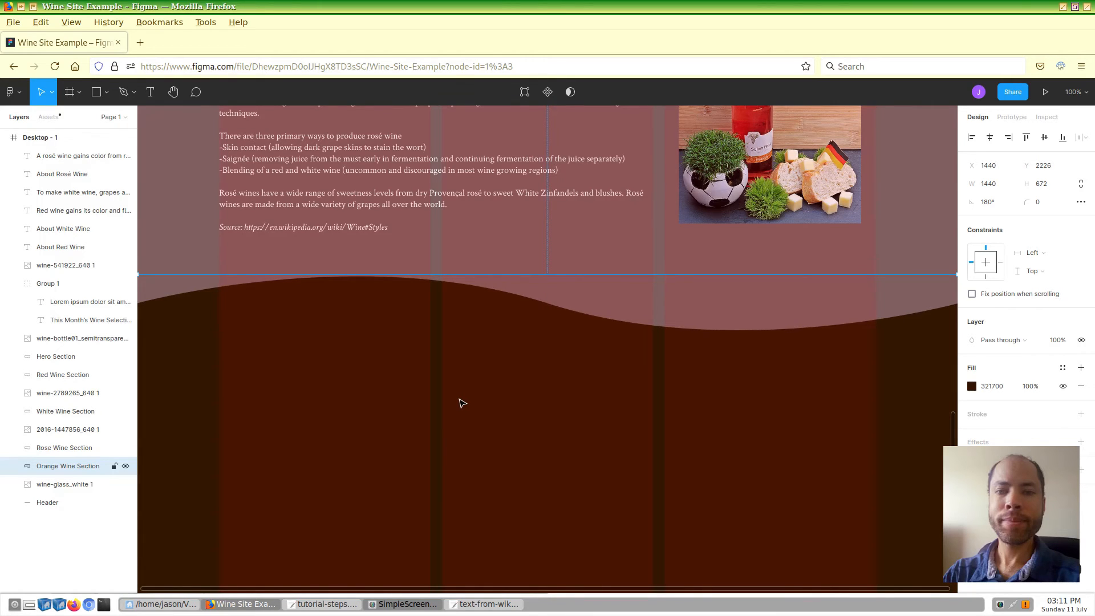
pyautogui.press('Down')
pyautogui.press('Down')
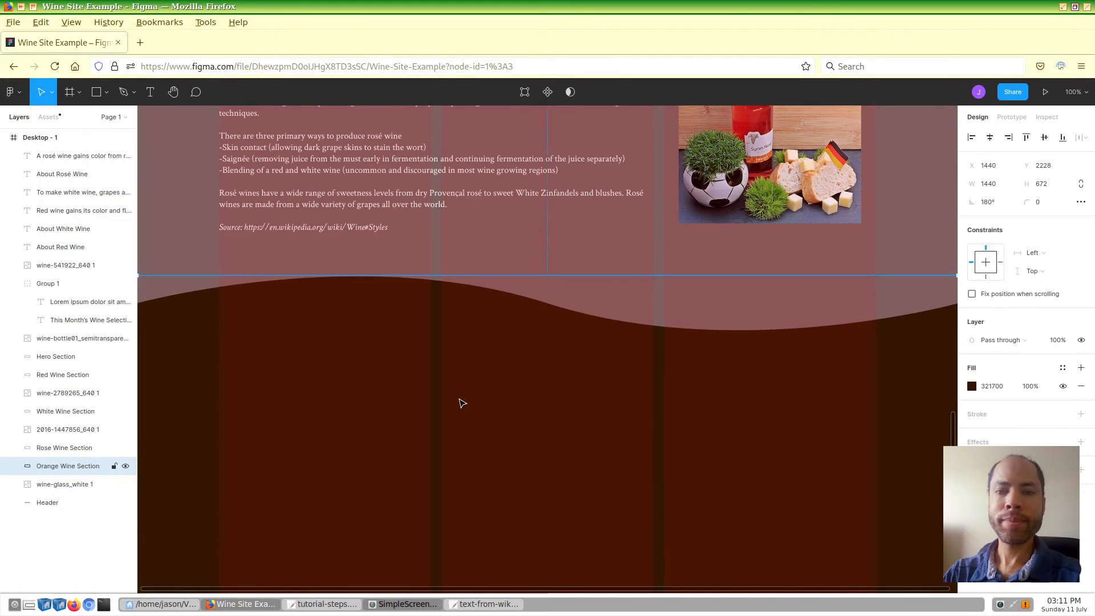
# Step: Flip the Orange Wine Section shape horizontally
pyautogui.scroll(-4, 509, 504)
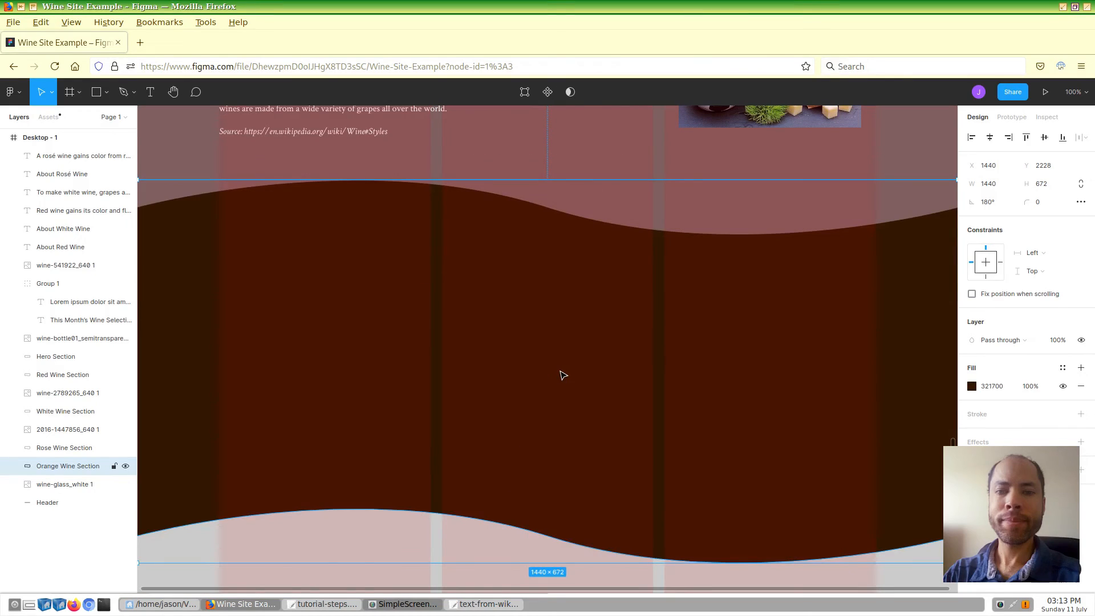
pyautogui.rightClick(560, 374)
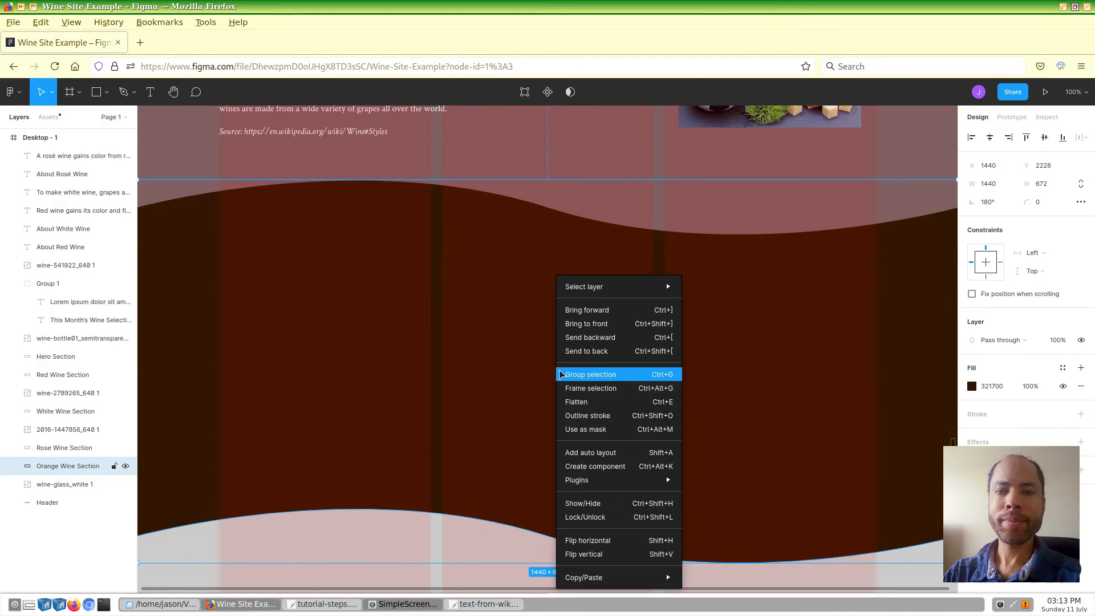
pyautogui.click(586, 540)
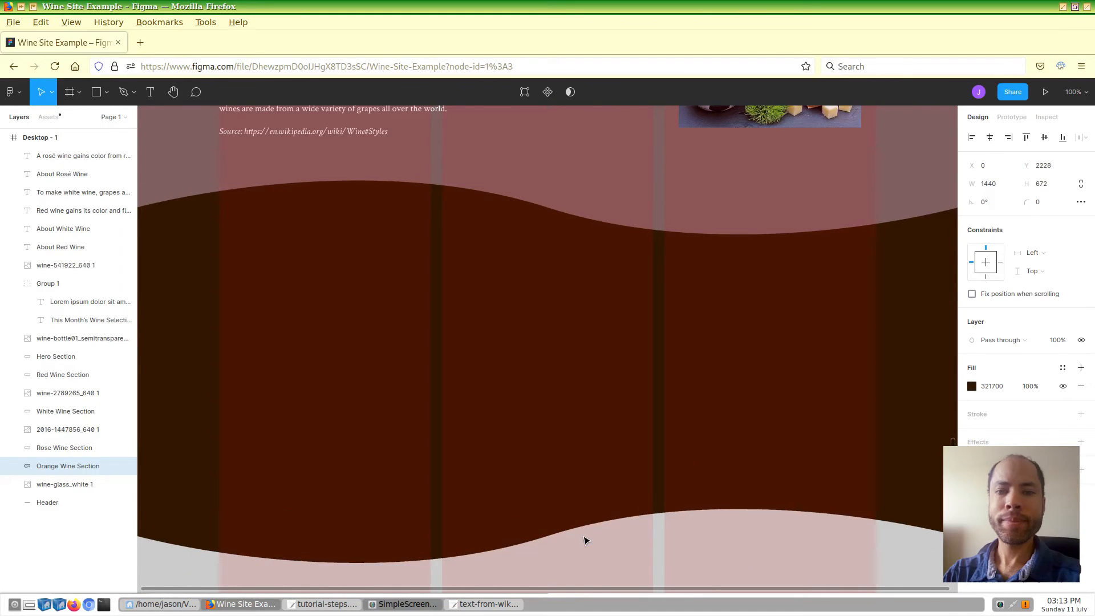
# Step: Duplicate the About Rosé Wine heading and place the copy in the orange section's middle column at about X 535, Y 2344
pyautogui.scroll(2, 511, 411)
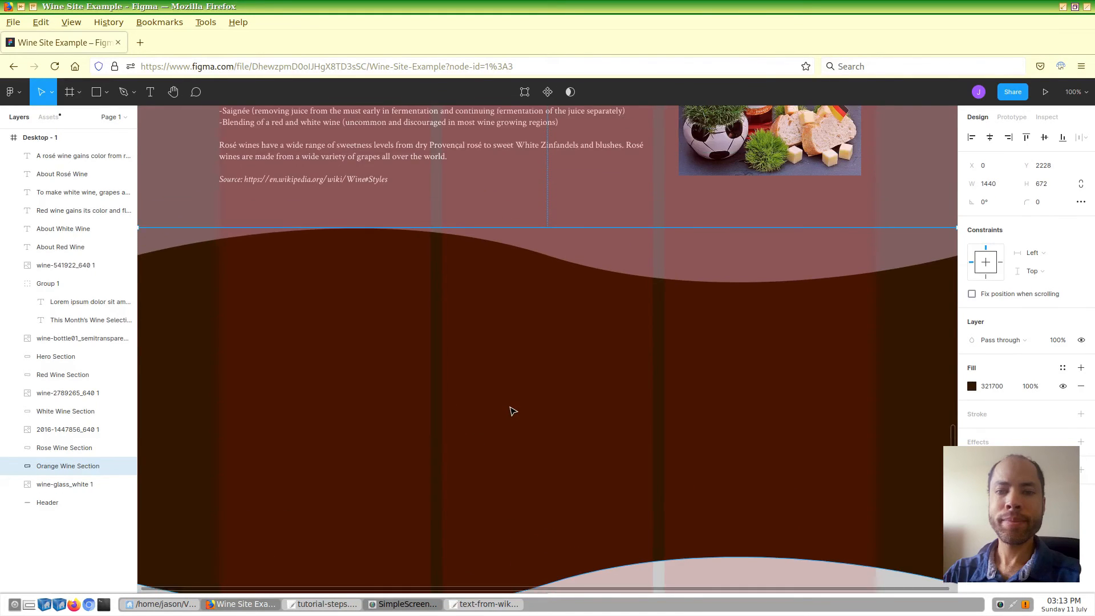
pyautogui.scroll(6, 512, 411)
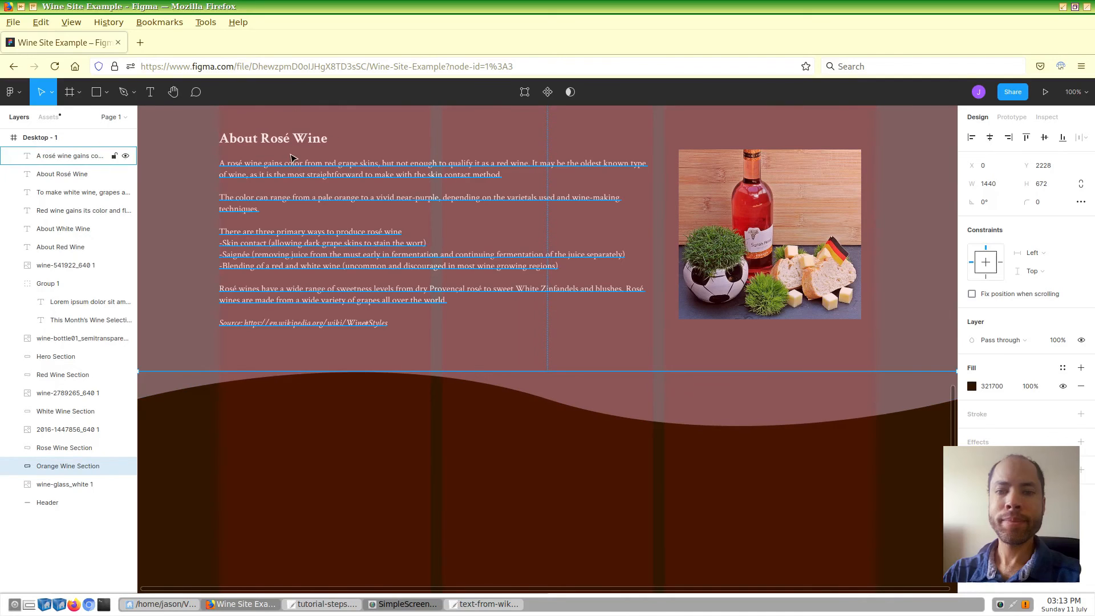
pyautogui.click(303, 139)
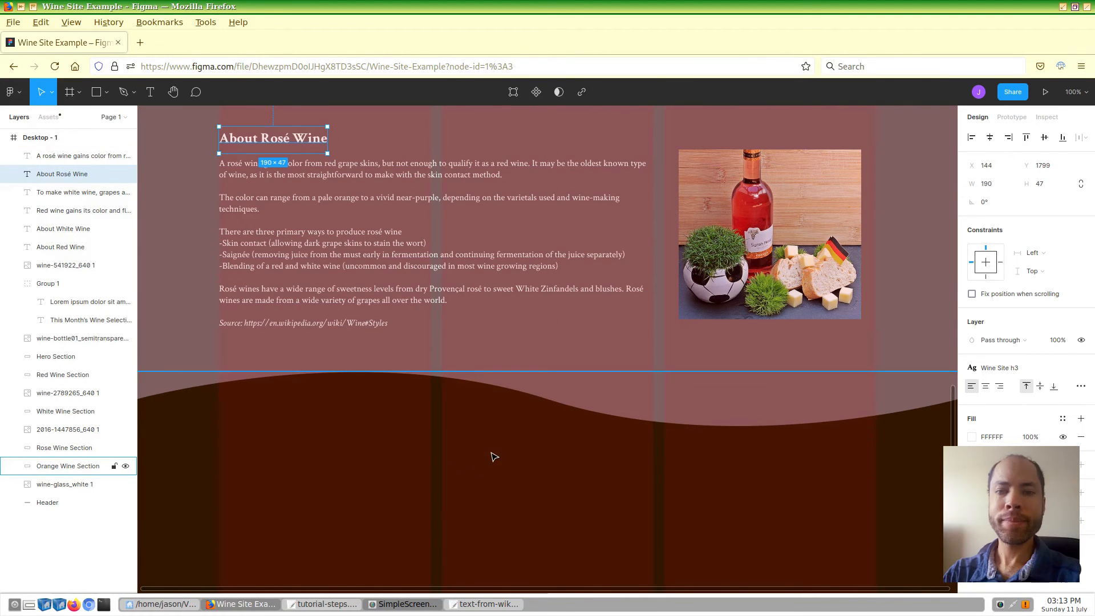
pyautogui.hotkey('ctrl', 'v')
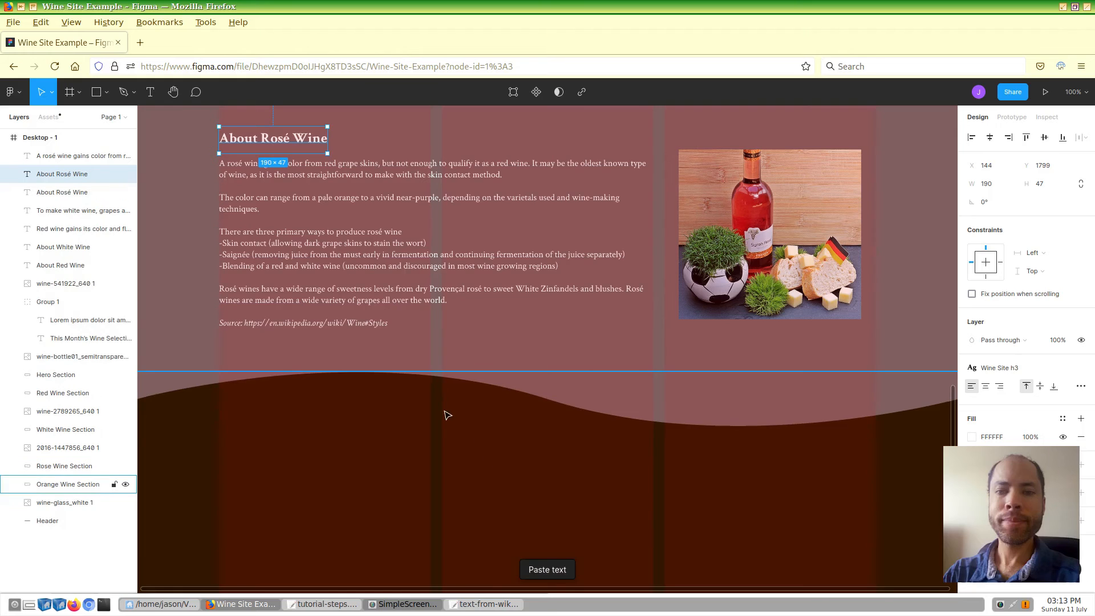
pyautogui.moveTo(293, 144); pyautogui.dragTo(514, 453)
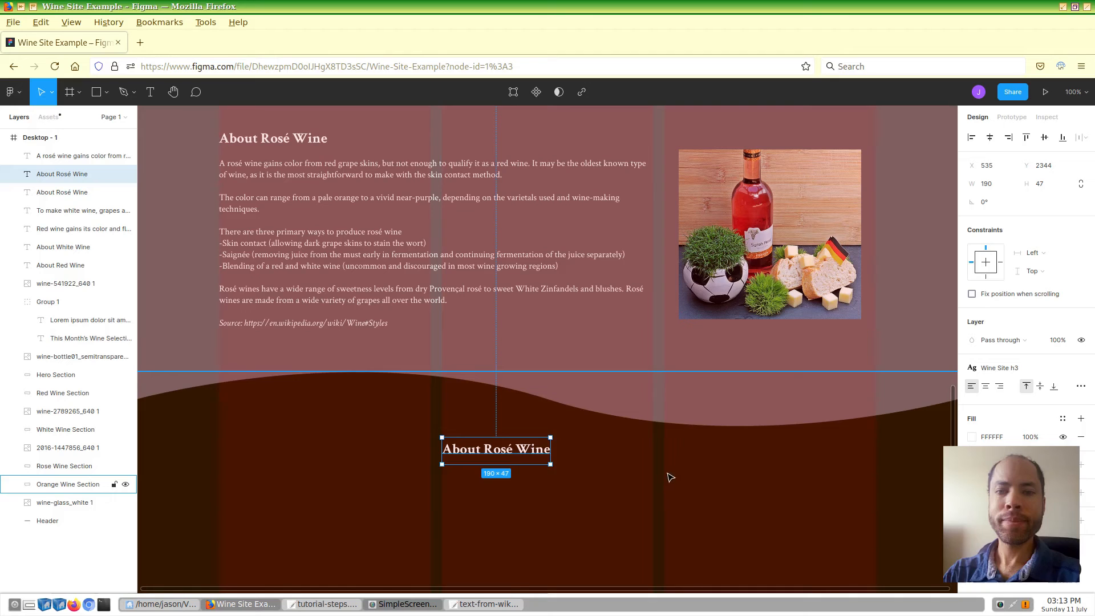
# Step: Nudge the copied heading down to Y 2388, 64 pixels below the lowest point of the rosé wave
pyautogui.press('alt')
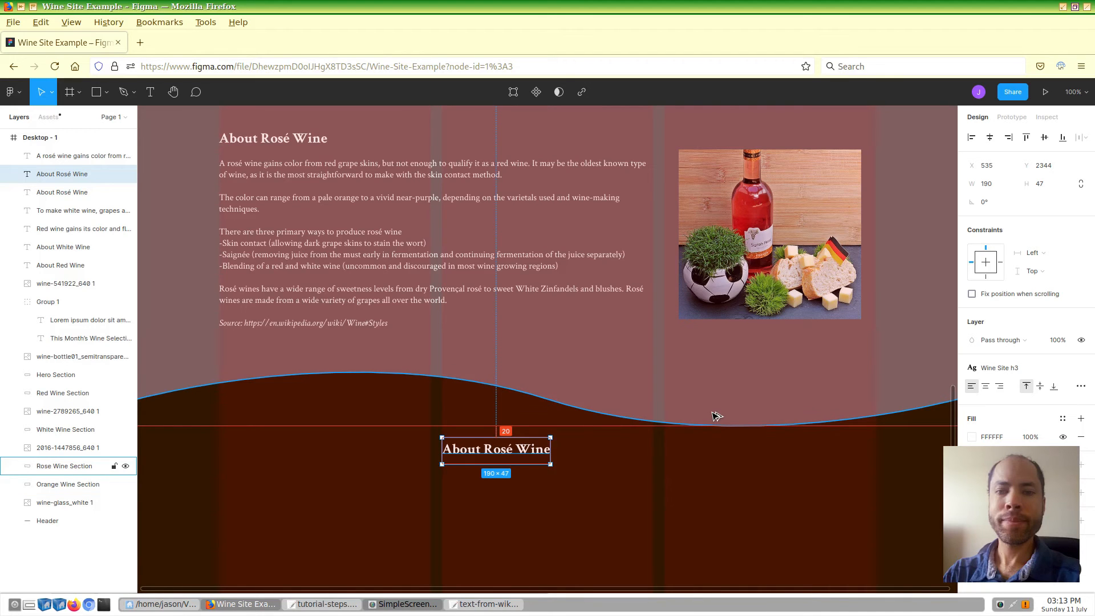
pyautogui.press('Down')
pyautogui.press('Down')
pyautogui.press('Down')
pyautogui.press('Down')
pyautogui.press('Down')
pyautogui.press('Down')
pyautogui.press('Down')
pyautogui.press('Down')
pyautogui.press('Down')
pyautogui.press('Down')
pyautogui.press('Down')
pyautogui.press('Down')
pyautogui.press('Down')
pyautogui.press('Down')
pyautogui.press('Down')
pyautogui.press('Down')
pyautogui.press('Down')
pyautogui.press('Down')
pyautogui.press('Down')
pyautogui.press('Down')
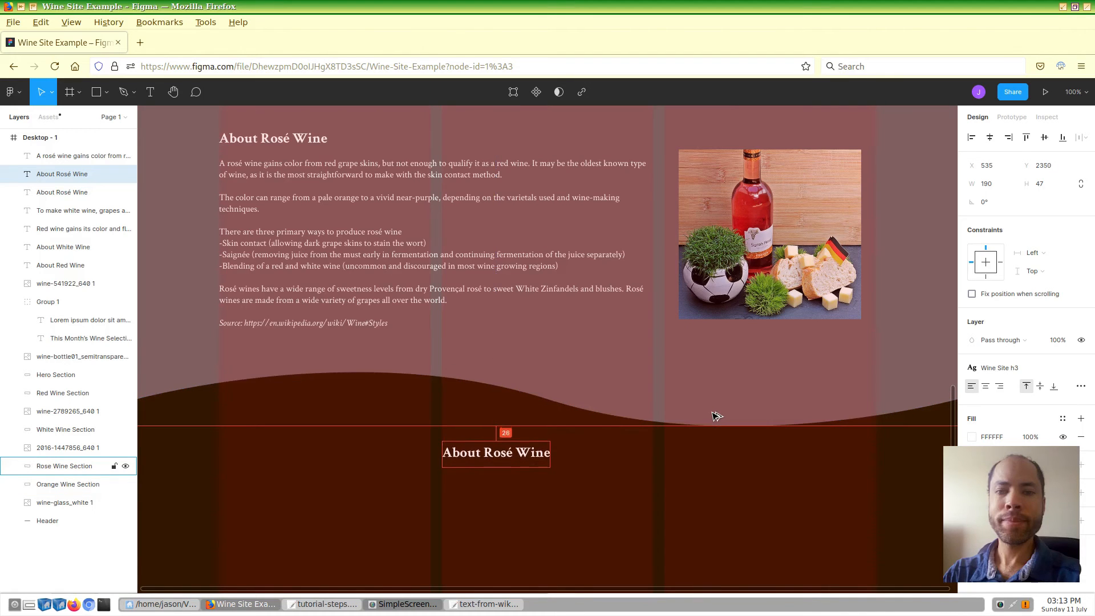
pyautogui.press('Down')
pyautogui.press('Down')
pyautogui.press('Down')
pyautogui.press('Down')
pyautogui.press('Down')
pyautogui.press('Down')
pyautogui.press('Down')
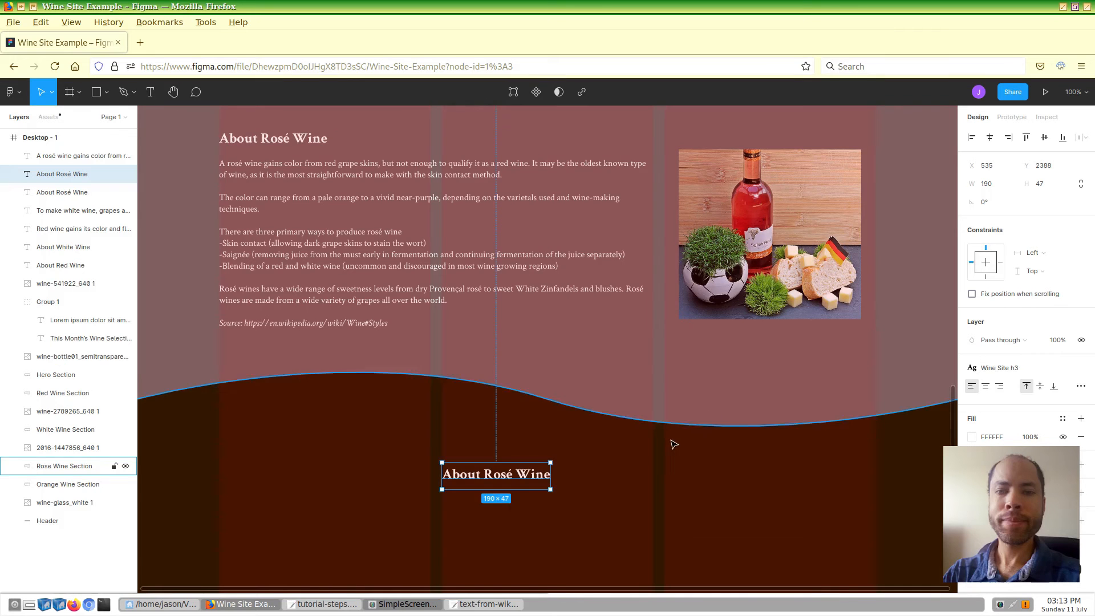
# Step: Draw a text box about 761 × 293 below the copied heading, spanning the second and third columns
pyautogui.scroll(-3, 672, 445)
pyautogui.scroll(-1, 672, 448)
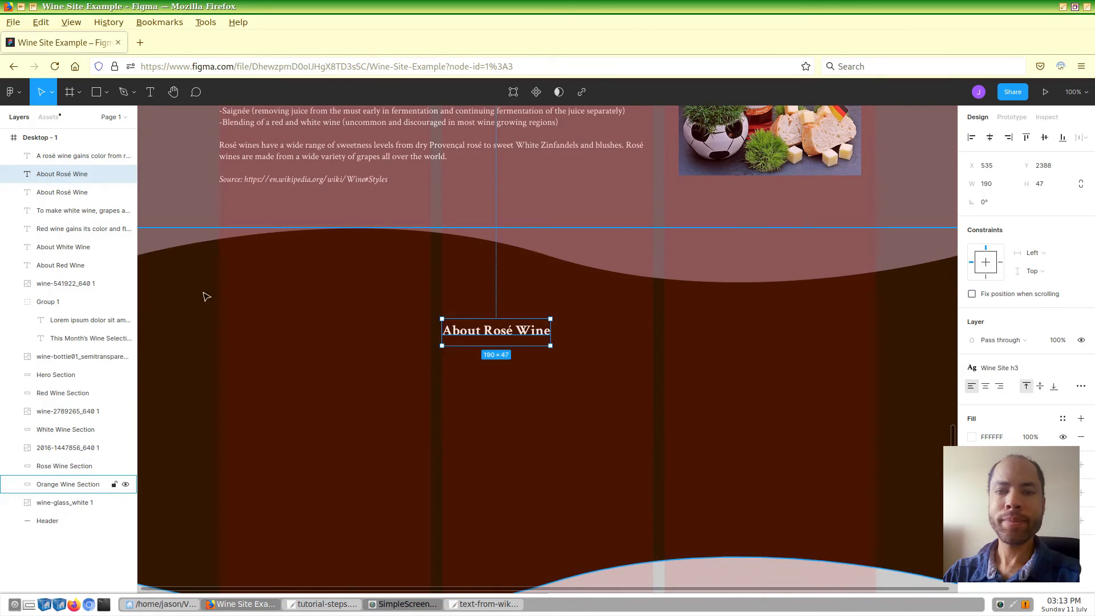
pyautogui.click(150, 92)
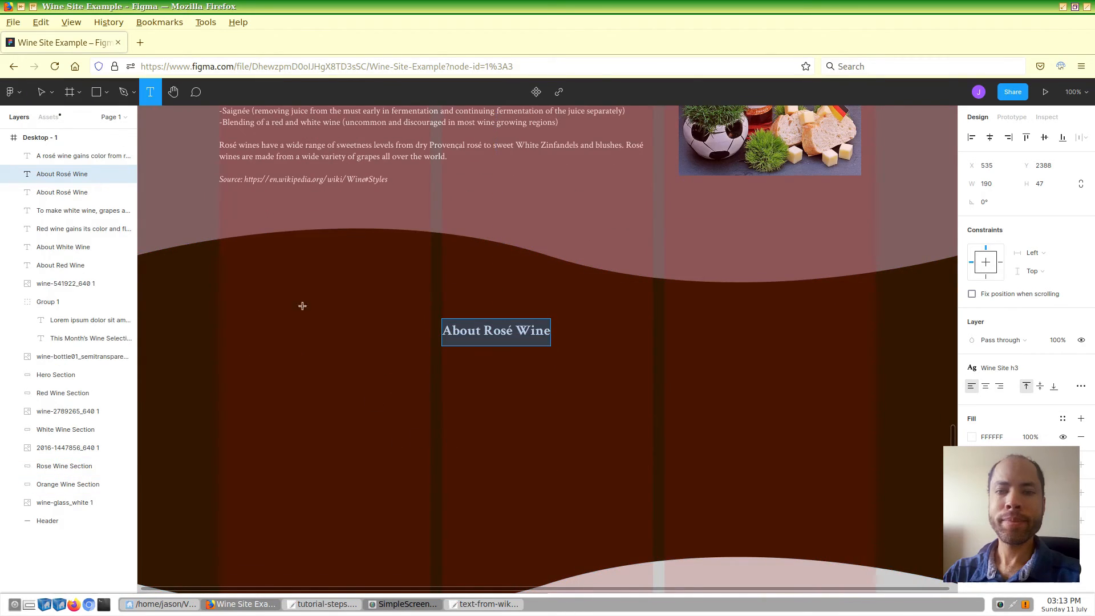
pyautogui.moveTo(443, 351); pyautogui.dragTo(877, 518)
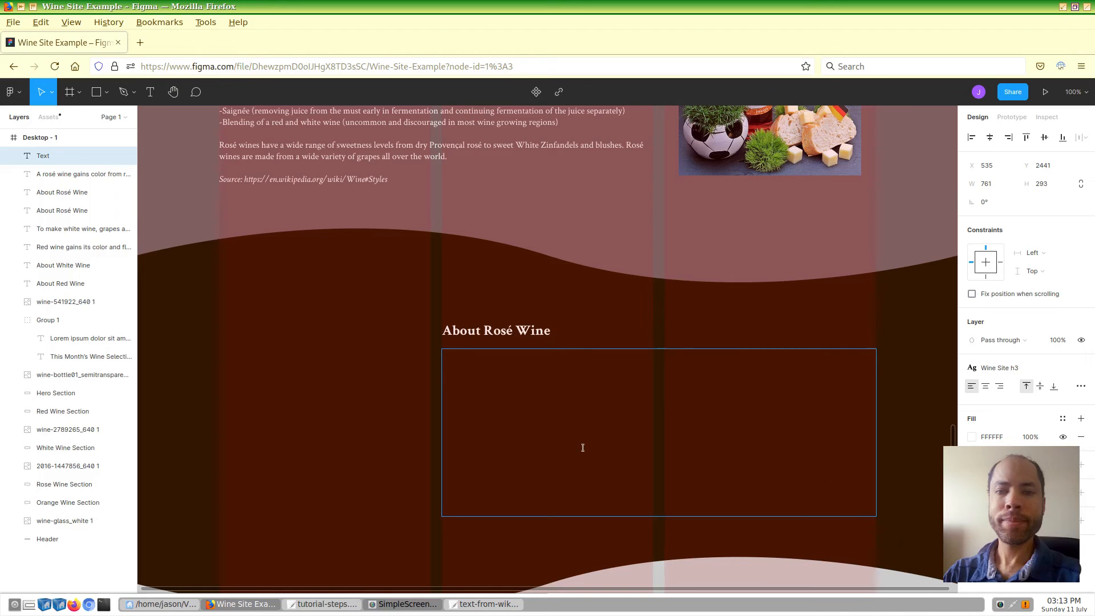
# Step: Copy the orange wine paragraph and source line from text-from-wikipedia.txt and paste them into the new text box
pyautogui.click(486, 605)
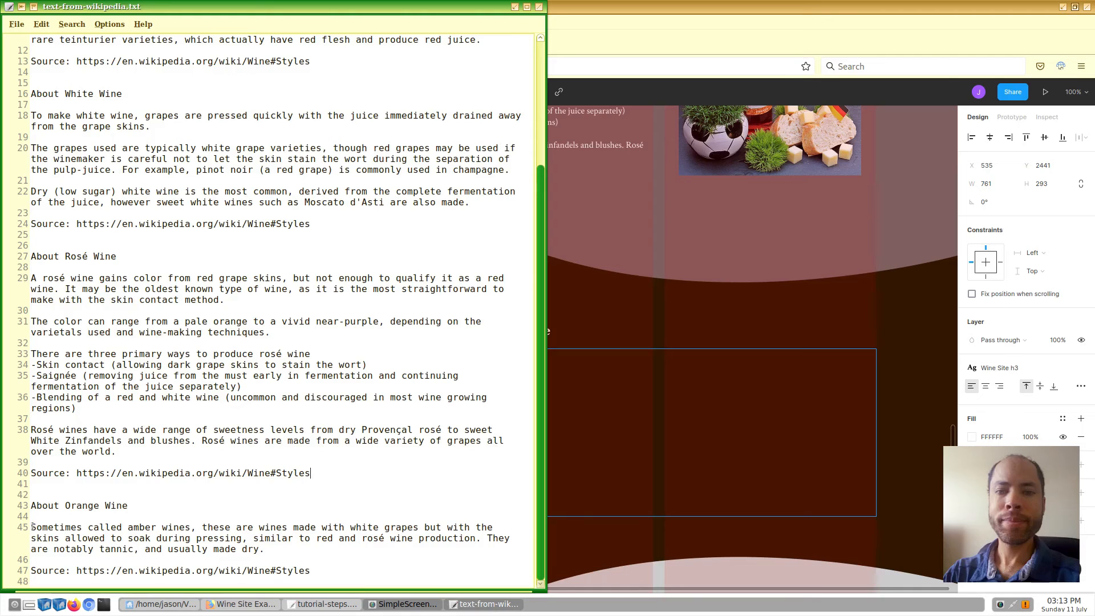
pyautogui.moveTo(32, 527); pyautogui.dragTo(319, 574)
pyautogui.hotkey('ctrl', 'c')
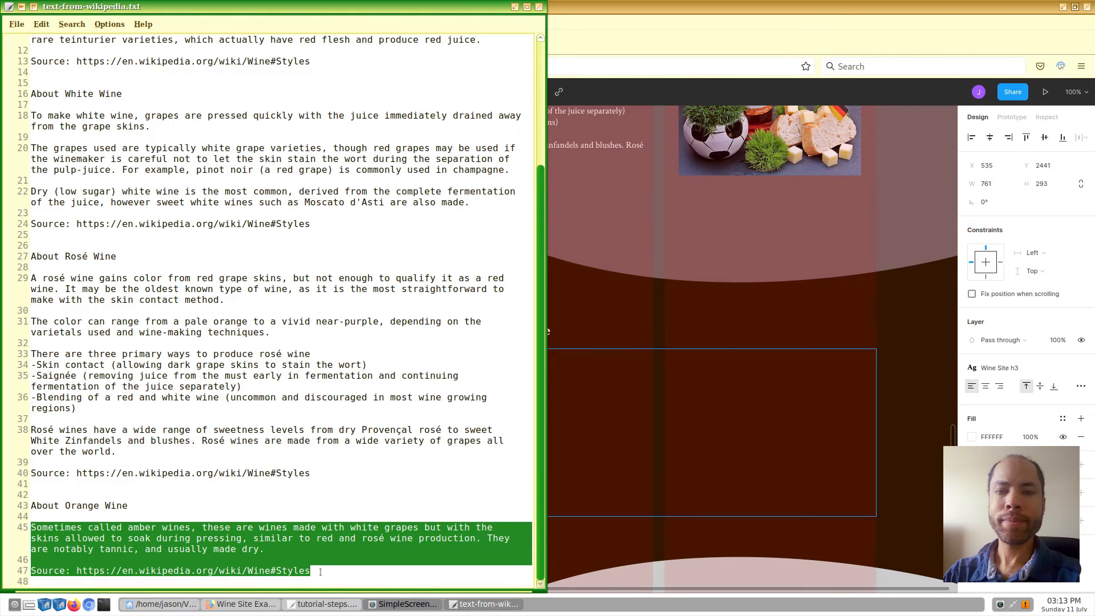
pyautogui.click(637, 452)
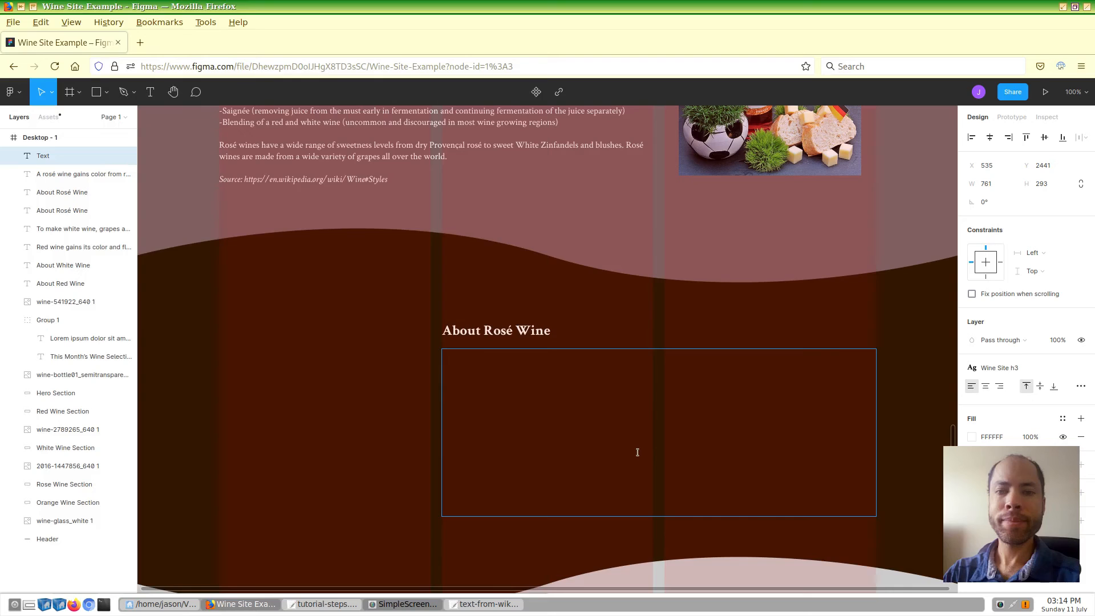
pyautogui.hotkey('ctrl', 'v')
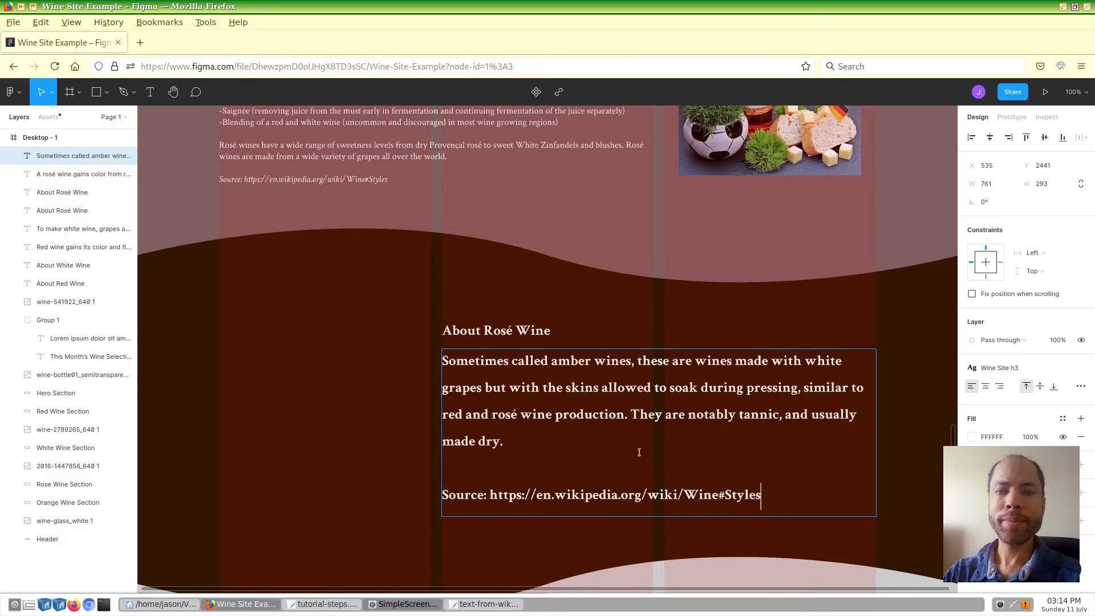
# Step: Change the copied heading above the orange wine text to read About Orange Wine
pyautogui.click(509, 331)
pyautogui.doubleClick(509, 331)
pyautogui.write('Orange')
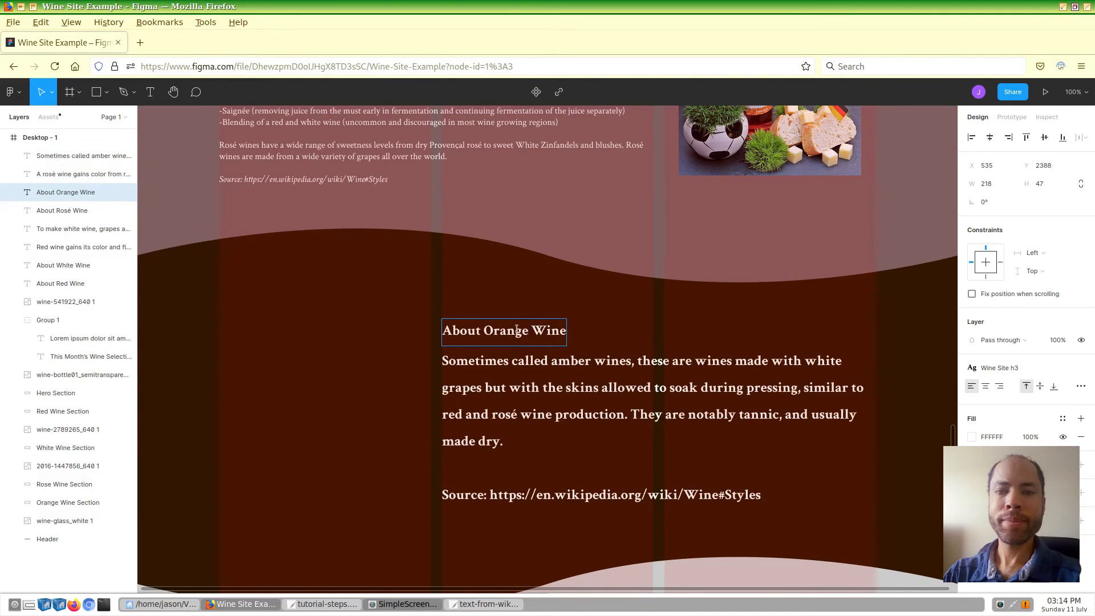
# Step: Apply the Wine Site Body text style to the orange wine paragraph, leaving out the source line
pyautogui.click(508, 369)
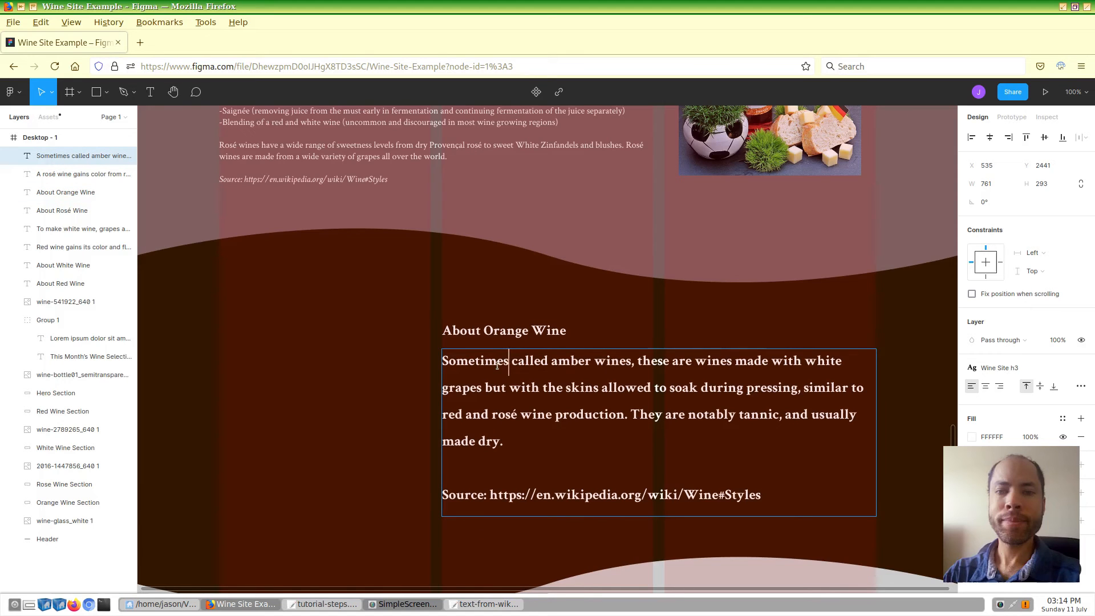
pyautogui.hotkey('ctrl', 'a')
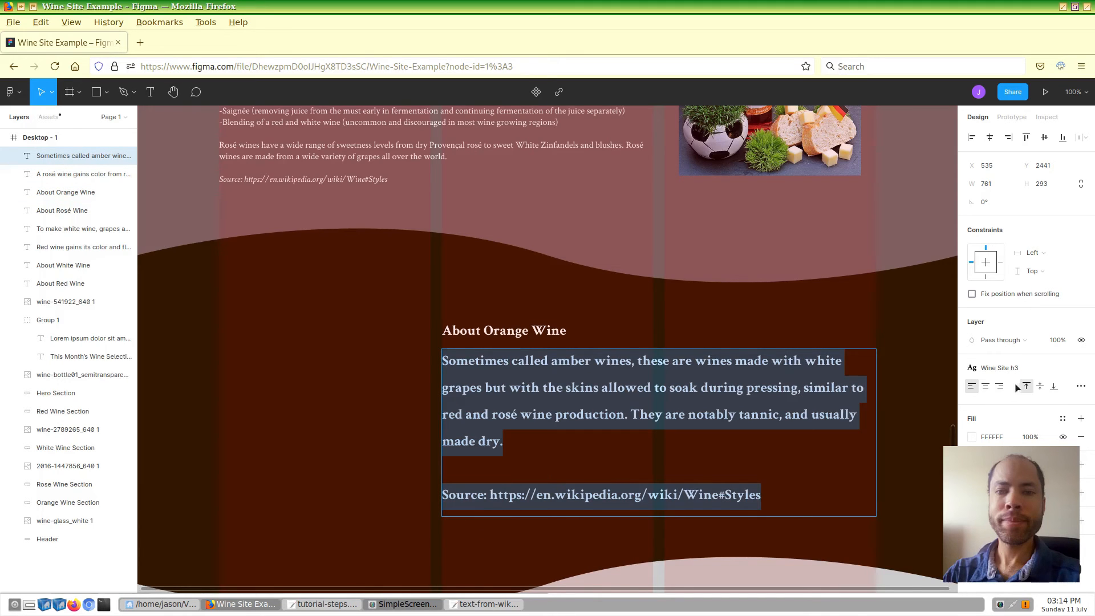
pyautogui.click(1083, 368)
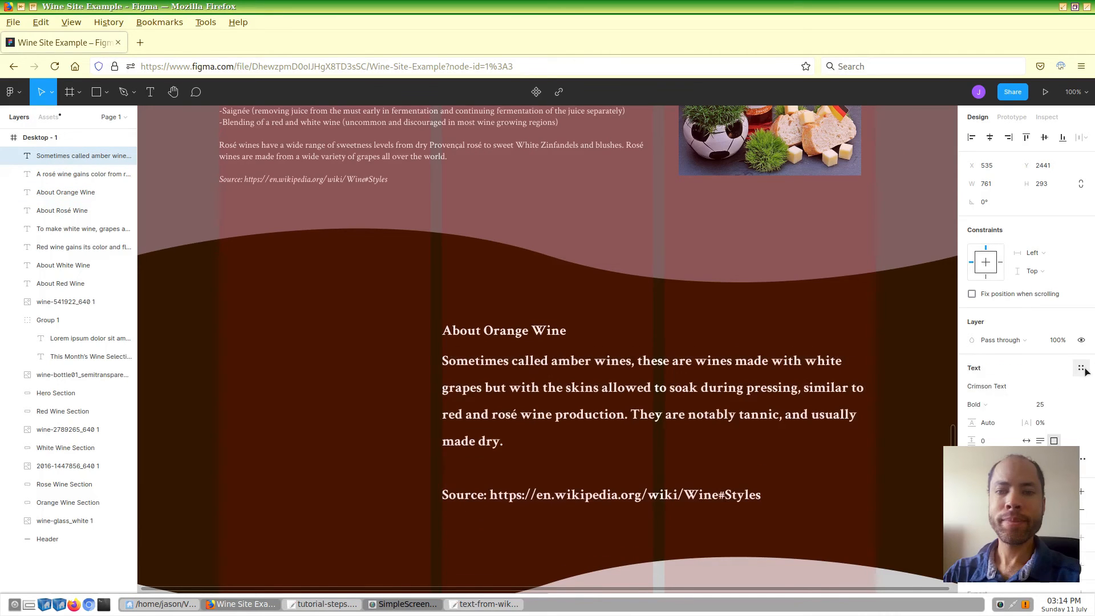
pyautogui.click(1082, 369)
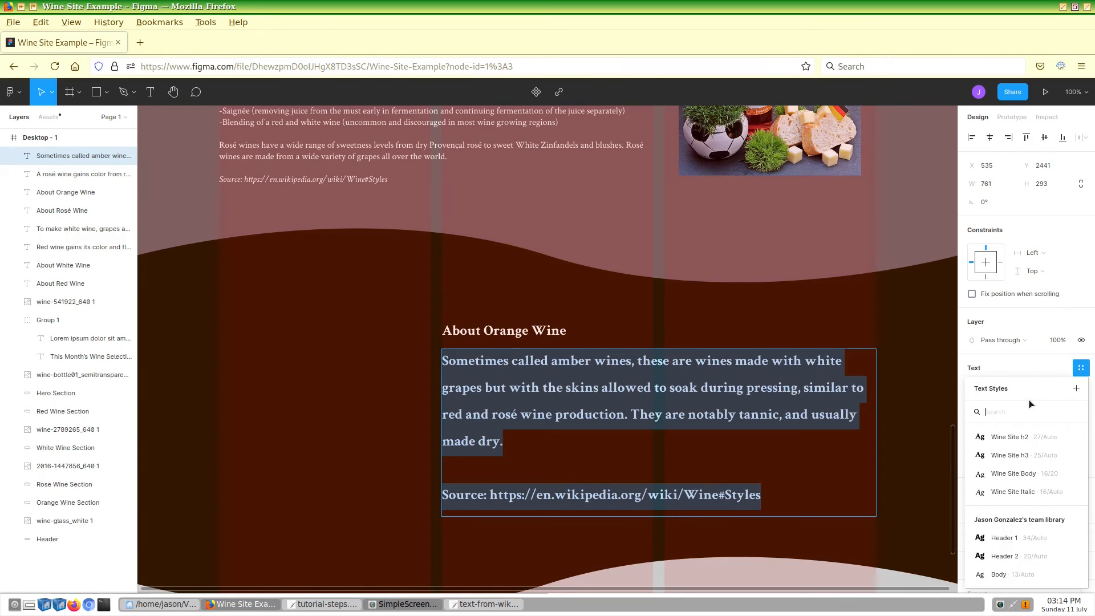
pyautogui.moveTo(447, 358); pyautogui.dragTo(516, 450)
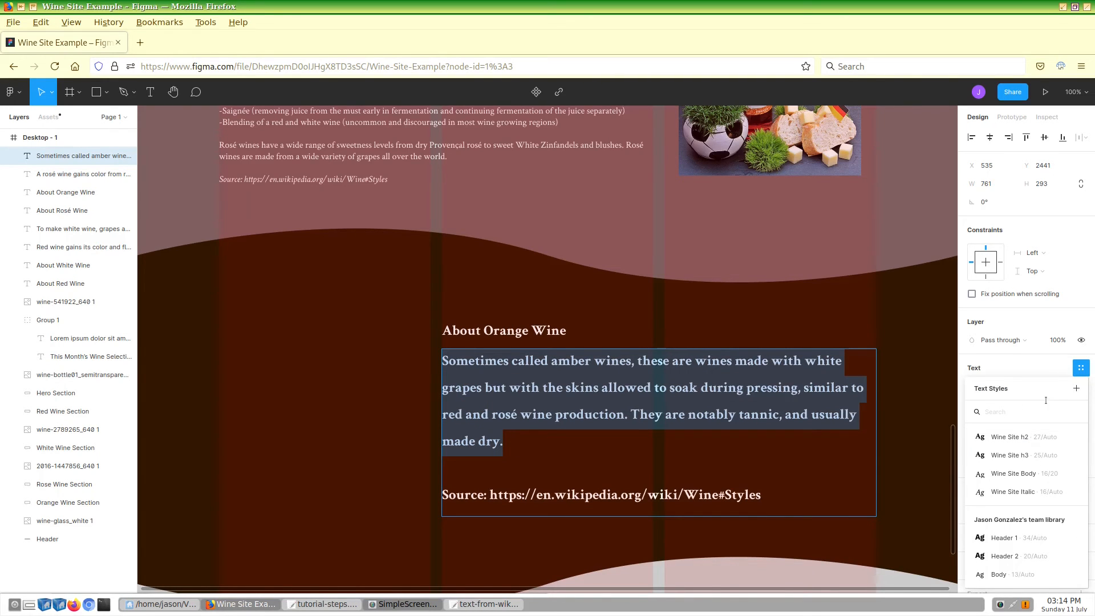
pyautogui.click(1011, 473)
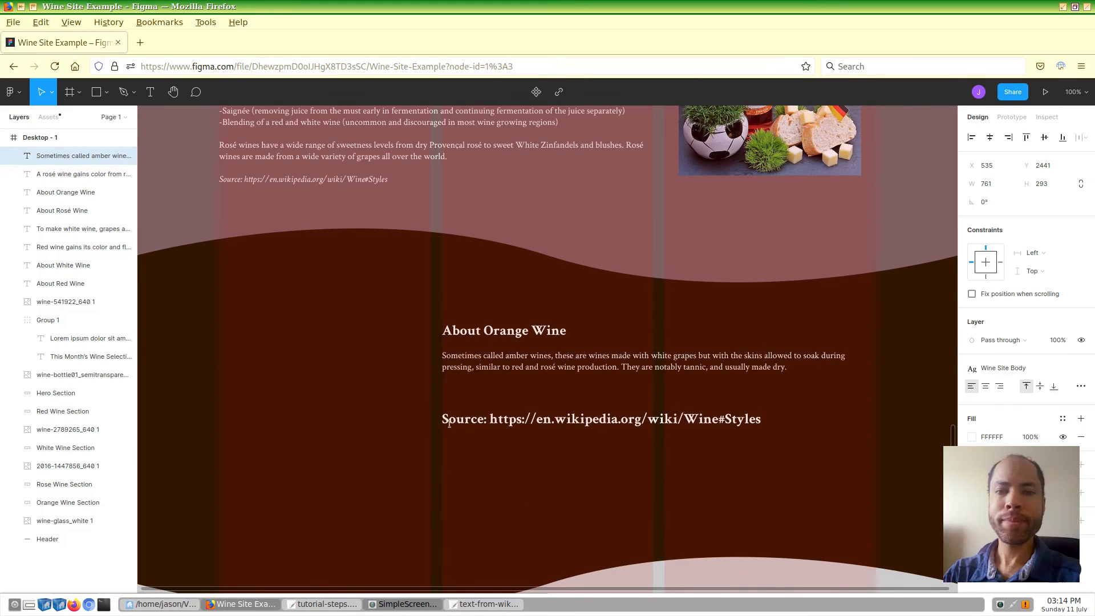
# Step: Apply the Wine Site Italic text style to the source line below the orange wine paragraph
pyautogui.moveTo(445, 384); pyautogui.dragTo(809, 436)
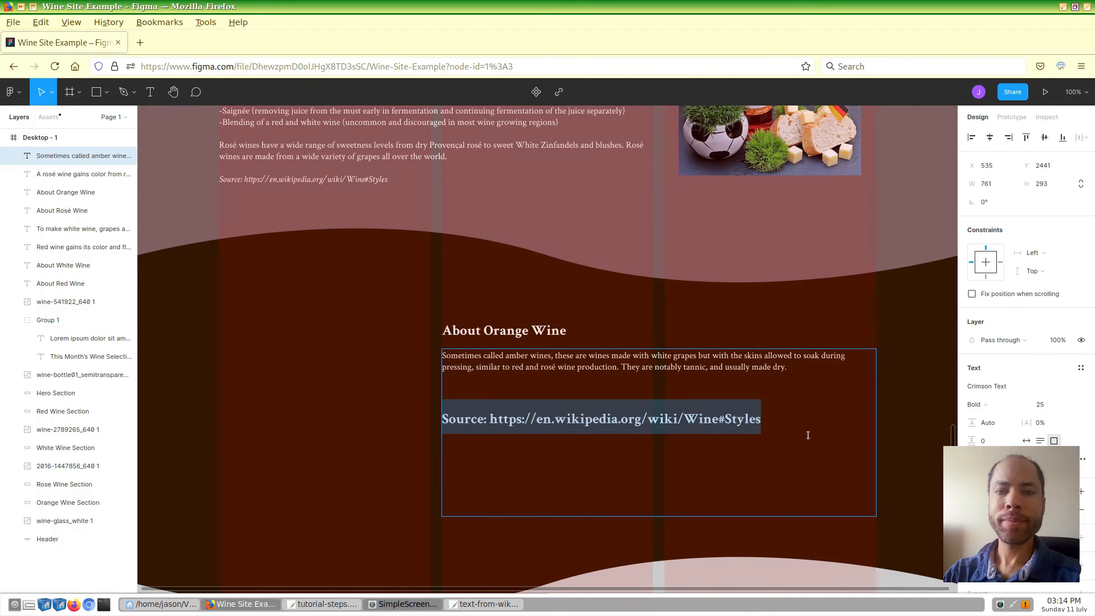
pyautogui.click(1081, 368)
pyautogui.click(1013, 492)
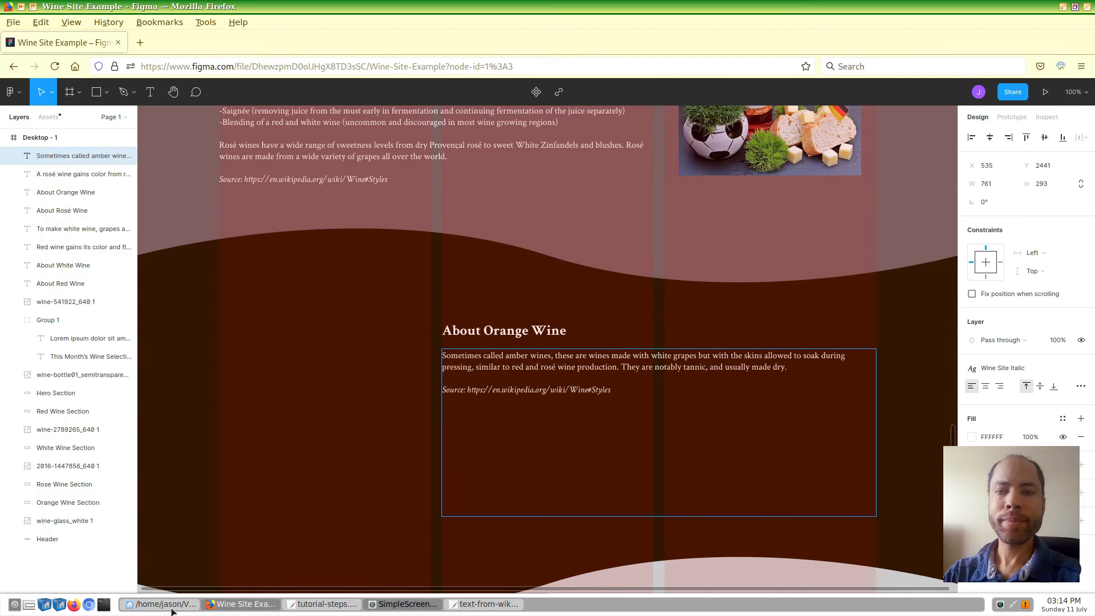
# Step: Place wine-2471217_640.jpg from the Landing Page- Figma images folder onto the design beside the orange wine text
pyautogui.click(162, 604)
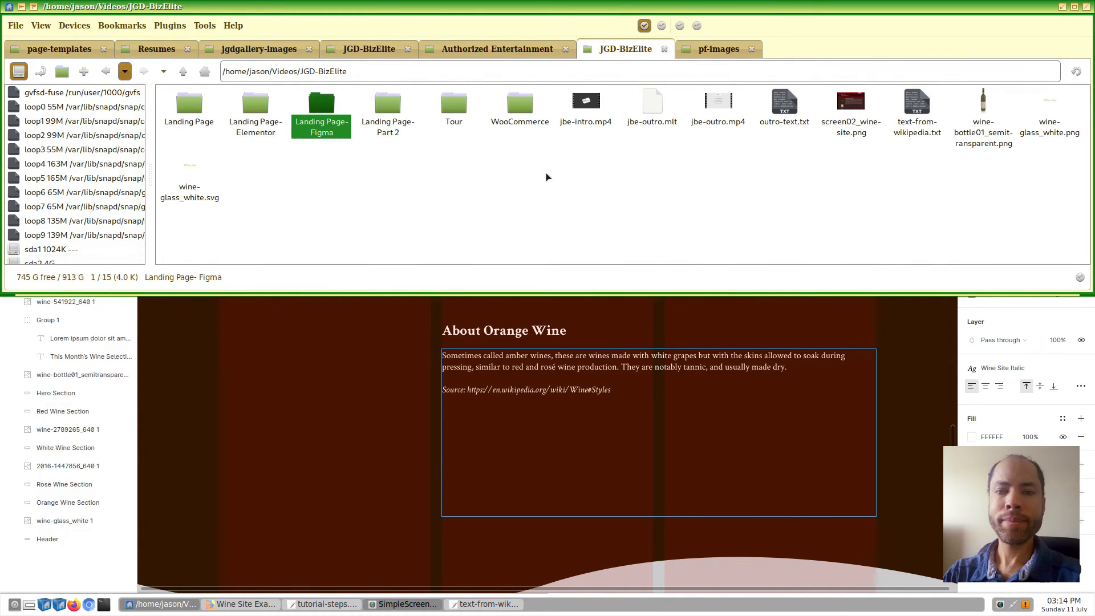
pyautogui.doubleClick(321, 106)
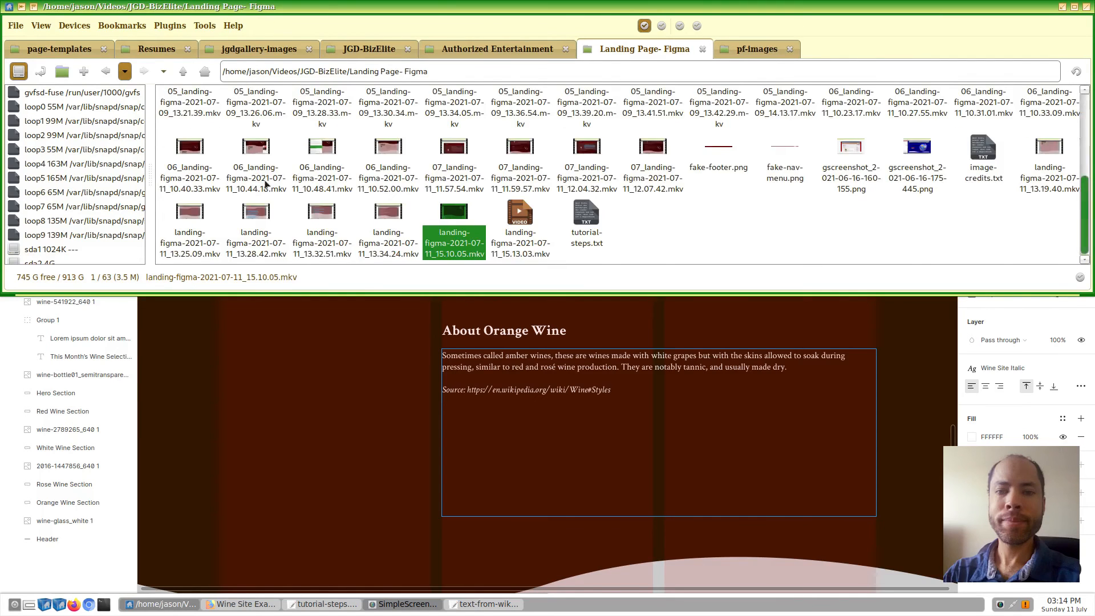
pyautogui.scroll(5, 265, 183)
pyautogui.doubleClick(199, 110)
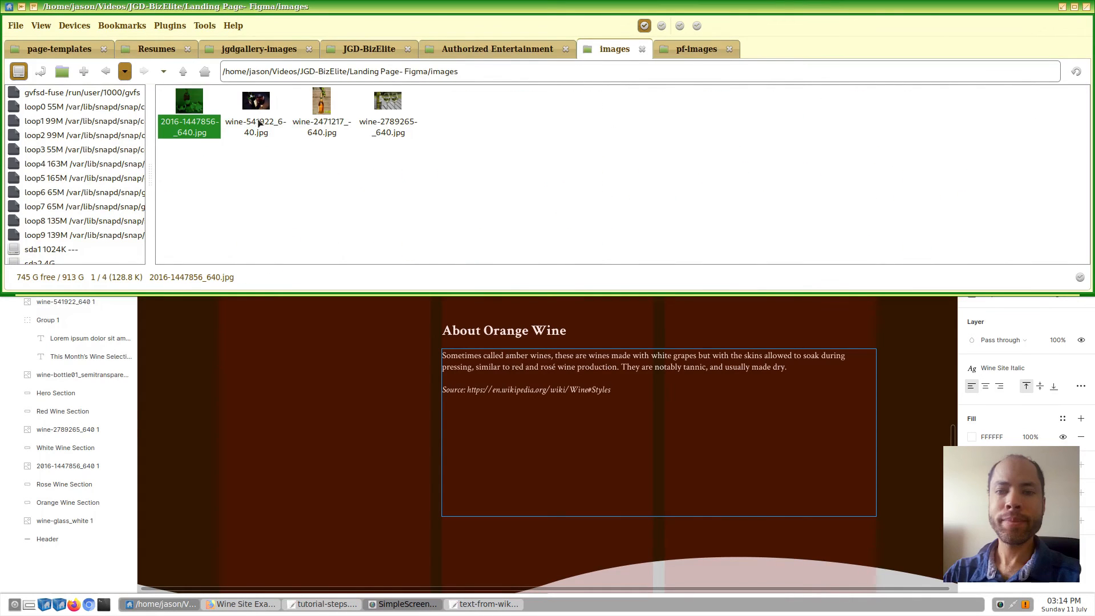
pyautogui.click(321, 105)
pyautogui.moveTo(321, 104); pyautogui.dragTo(339, 404)
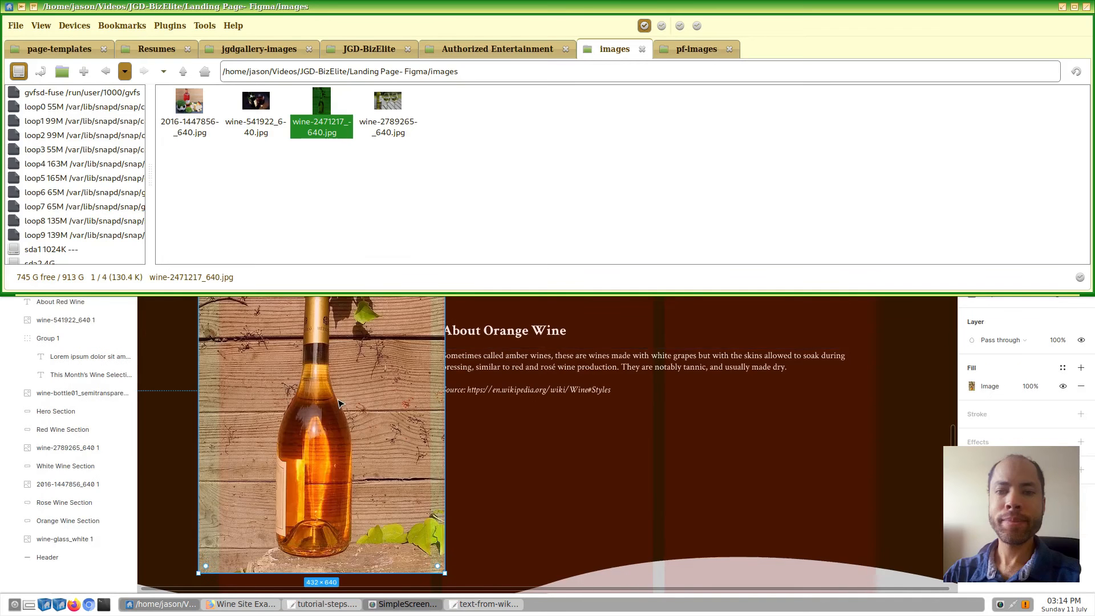
pyautogui.scroll(3, 361, 429)
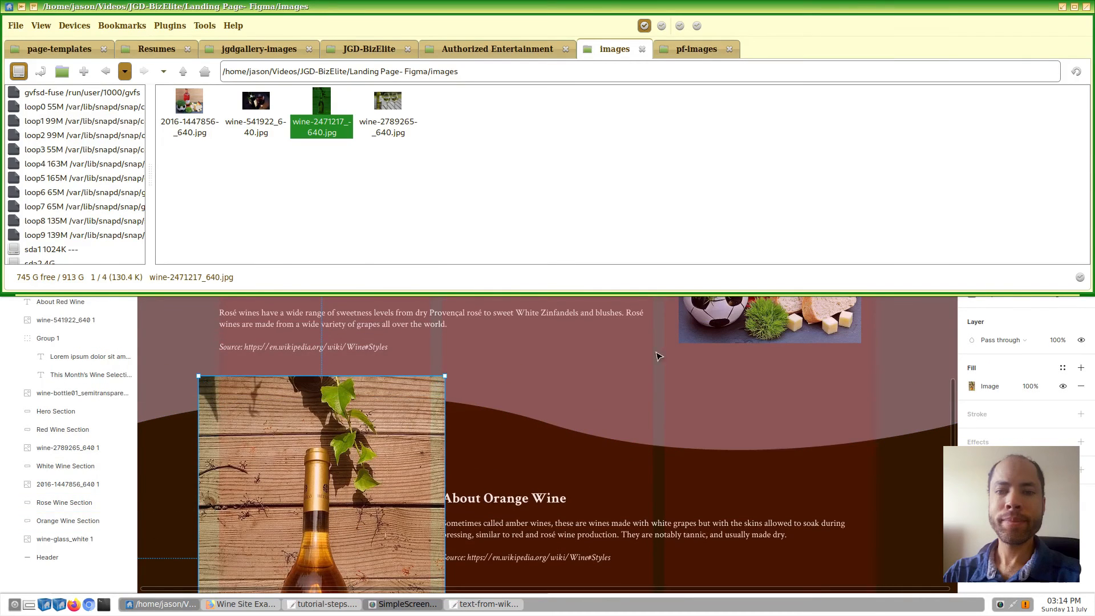
pyautogui.click(656, 357)
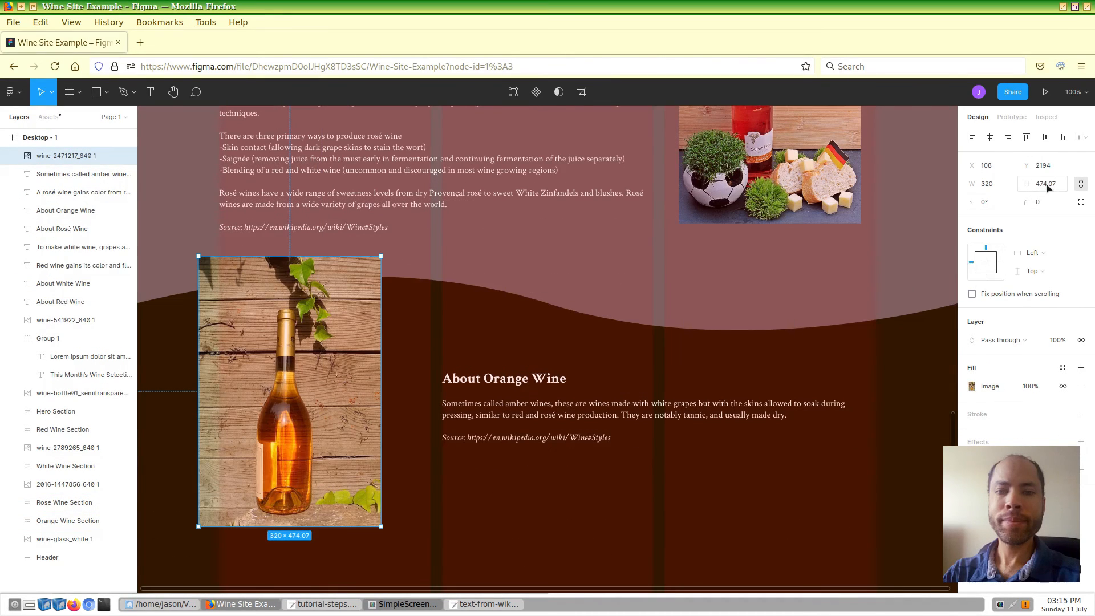
# Step: Set the orange wine bottle image's height to 320 with its proportions locked
pyautogui.click(1046, 185)
pyautogui.doubleClick(1047, 184)
pyautogui.write('320')
pyautogui.press('Return')
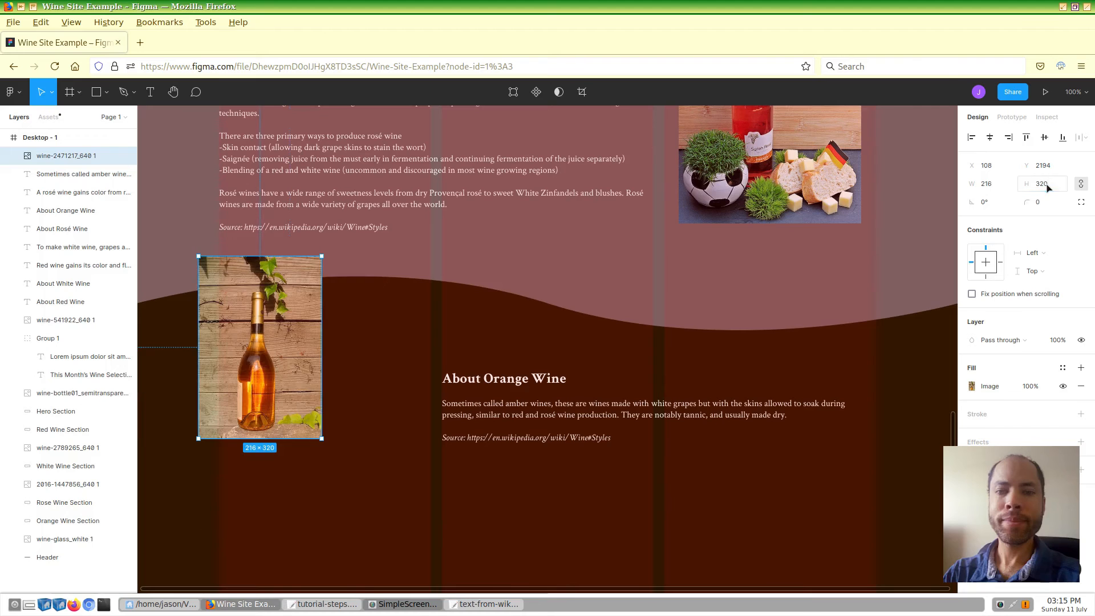
# Step: Move the bottle image to the middle of the first column and centre it vertically against the Orange Wine Section
pyautogui.moveTo(259, 331); pyautogui.dragTo(325, 424)
pyautogui.scroll(-4, 436, 491)
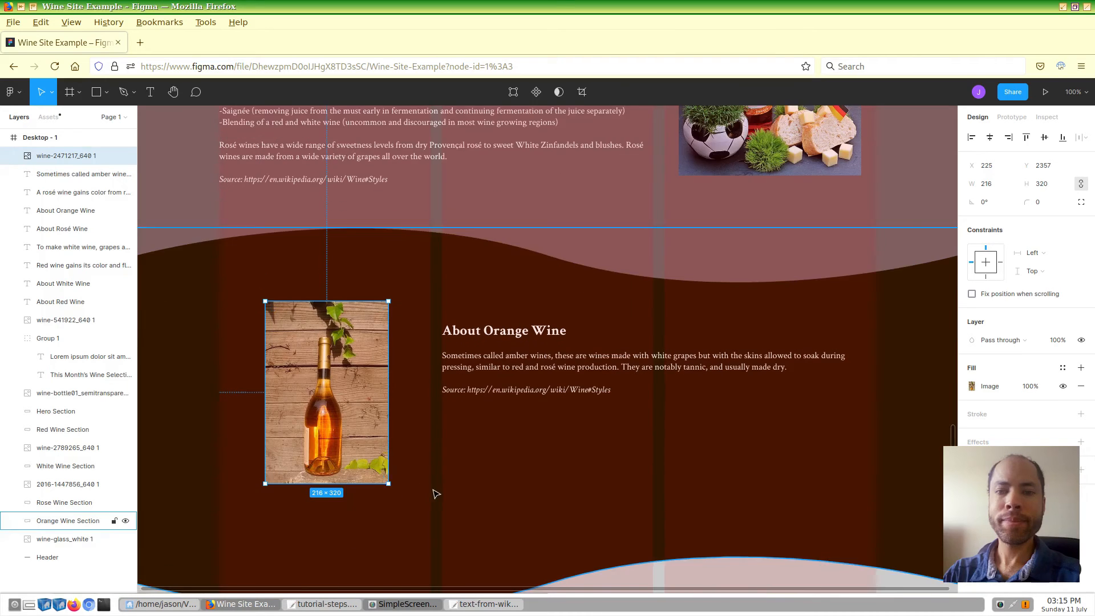
pyautogui.click(513, 436)
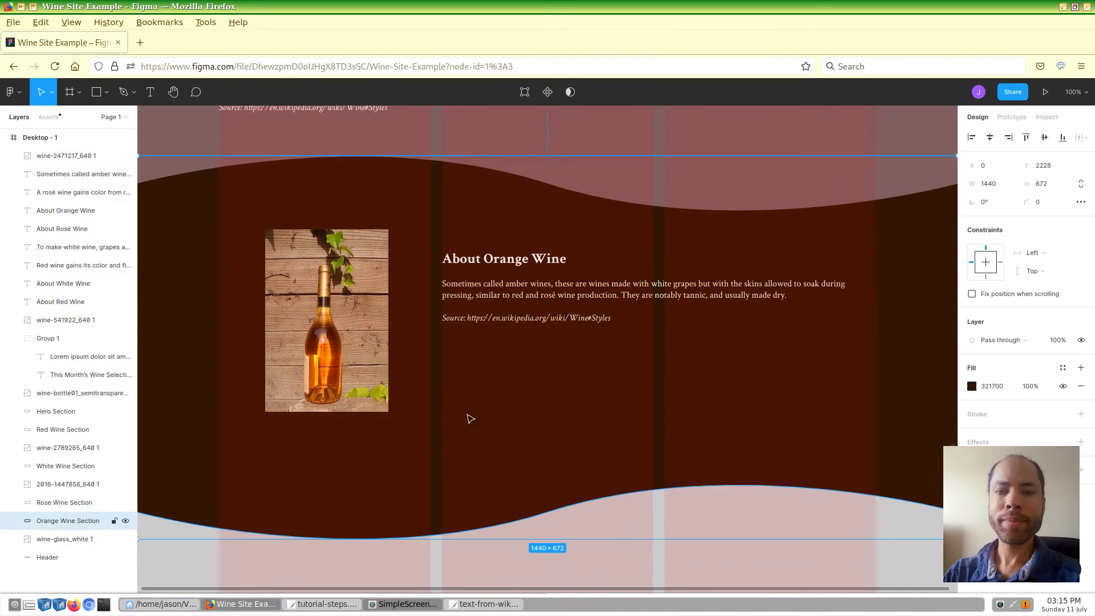
pyautogui.keyDown('shift'); pyautogui.click(363, 360); pyautogui.keyUp('shift')
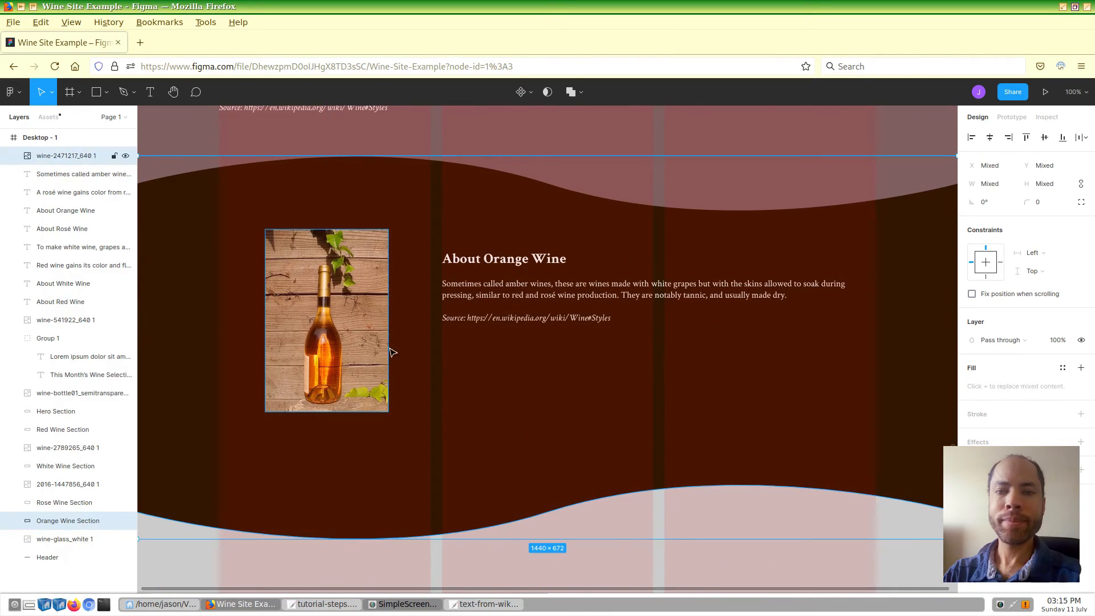
pyautogui.click(1047, 142)
# Step: Change the Desktop - 1 frame's fill to the document color 402020
pyautogui.scroll(-1, 609, 517)
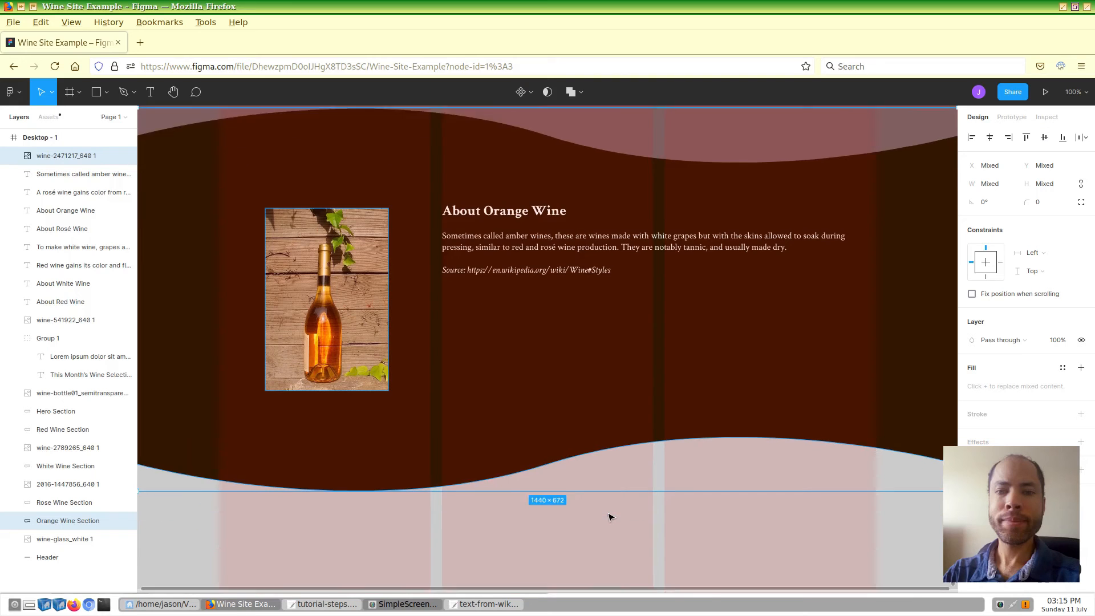
pyautogui.scroll(-2, 610, 517)
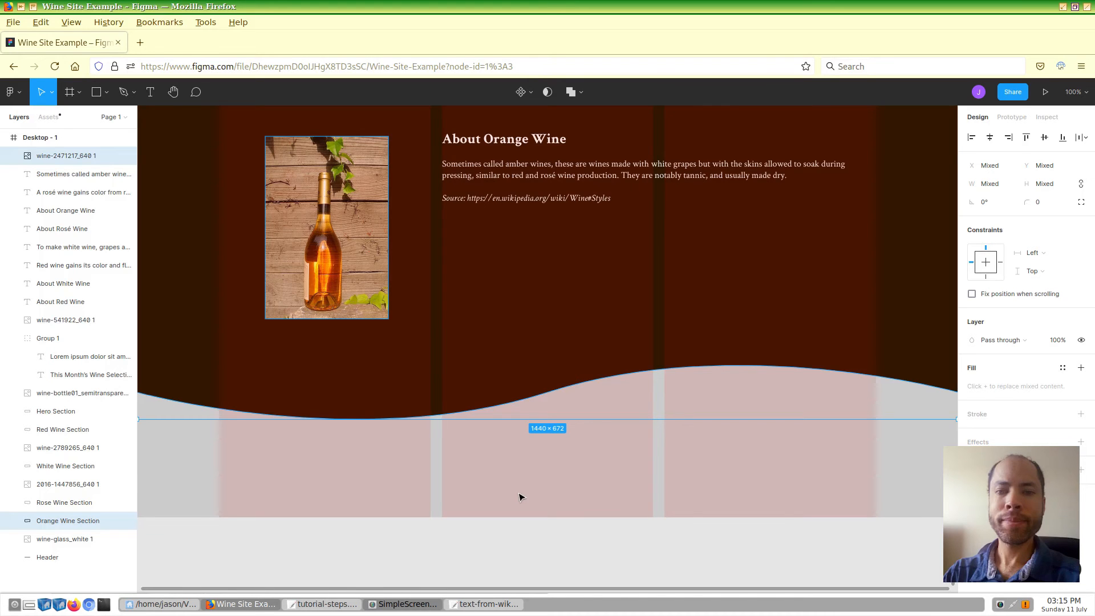
pyautogui.scroll(10, 523, 496)
pyautogui.scroll(10, 519, 496)
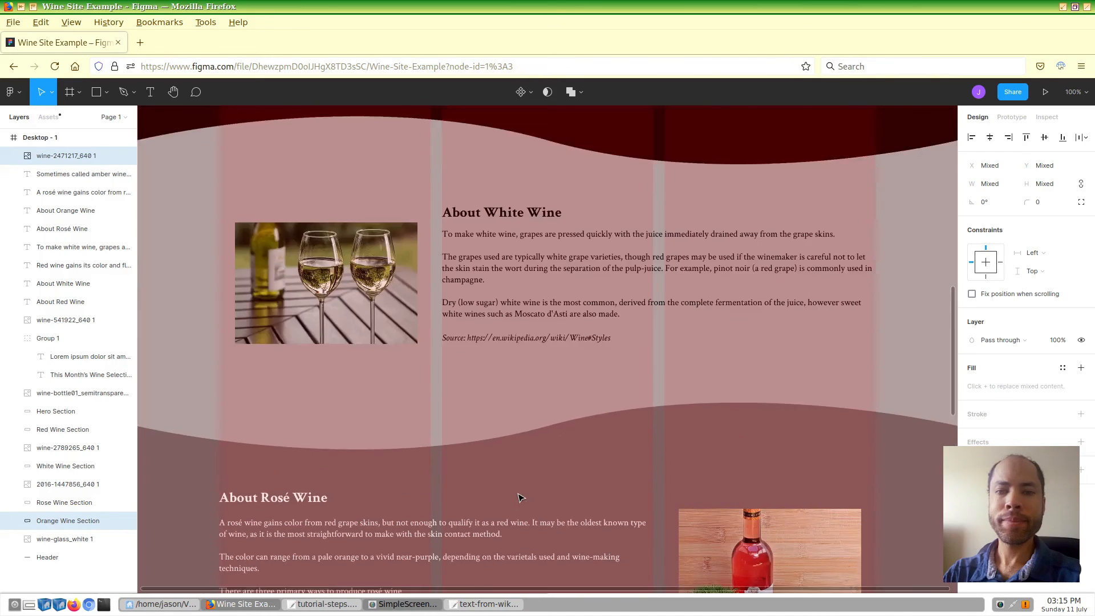
pyautogui.scroll(3, 519, 497)
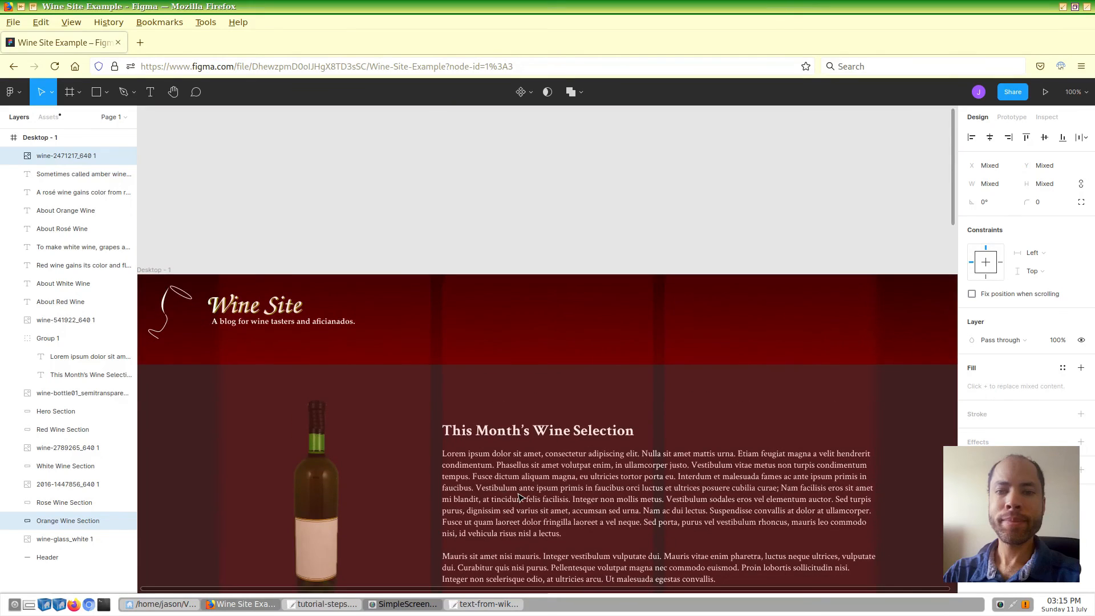
pyautogui.click(154, 271)
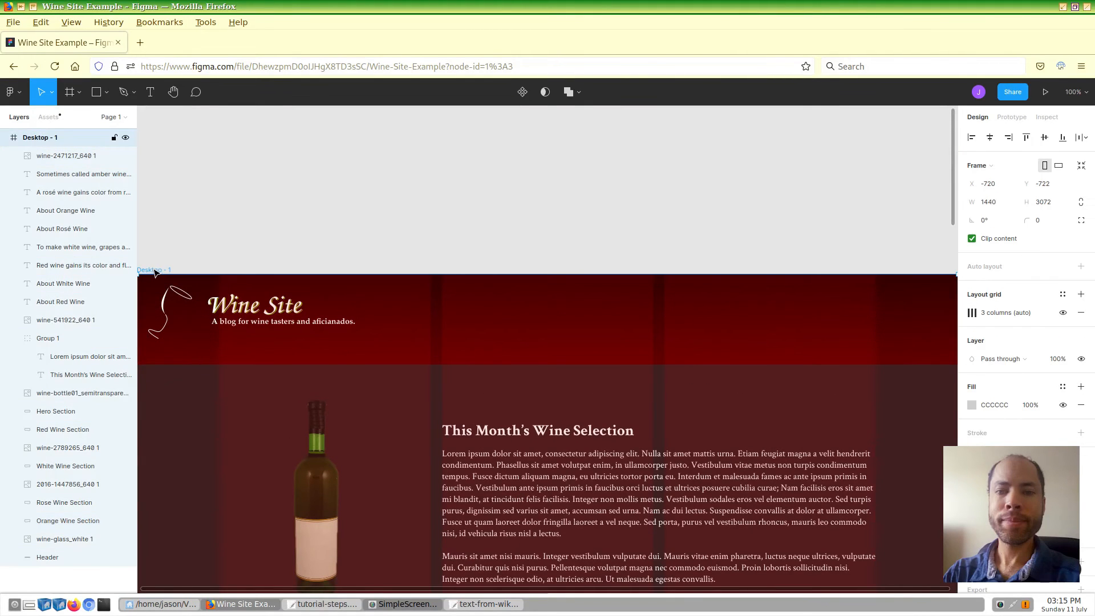
pyautogui.click(972, 406)
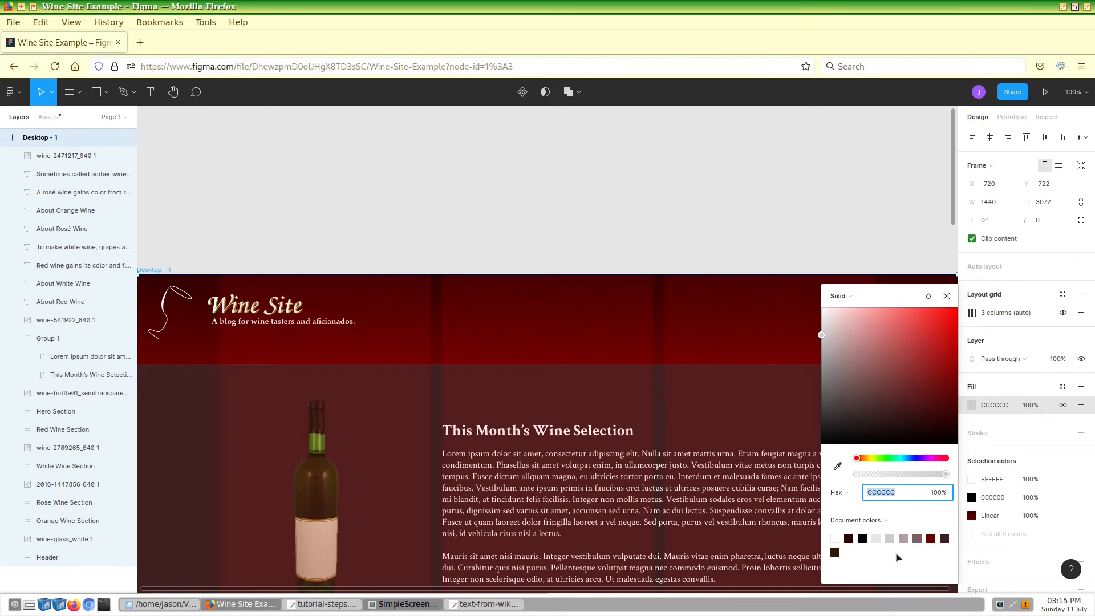
pyautogui.click(944, 538)
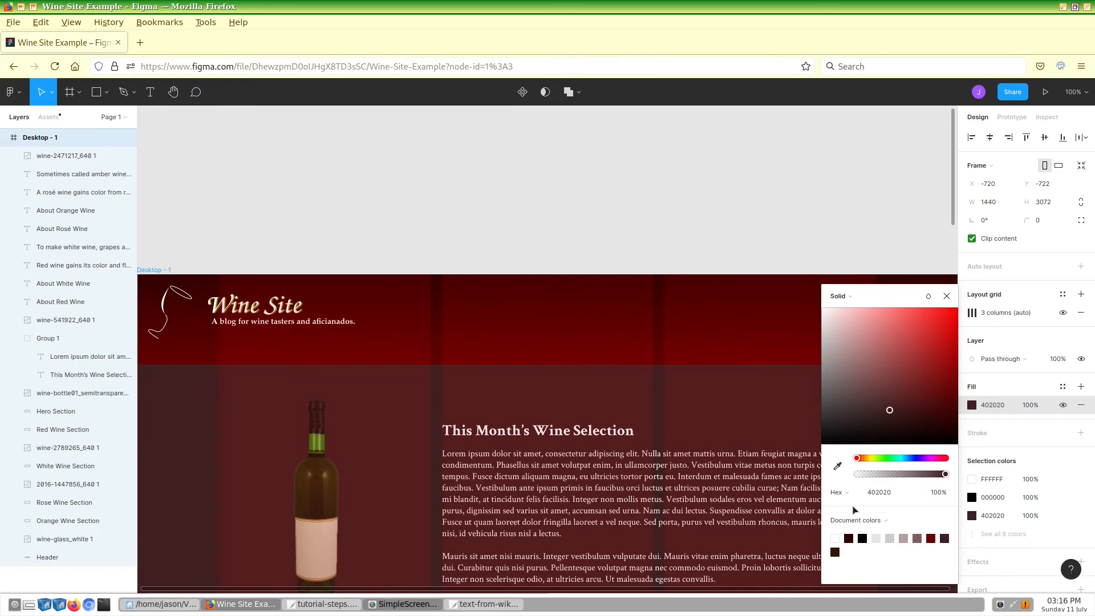
pyautogui.scroll(-3, 829, 275)
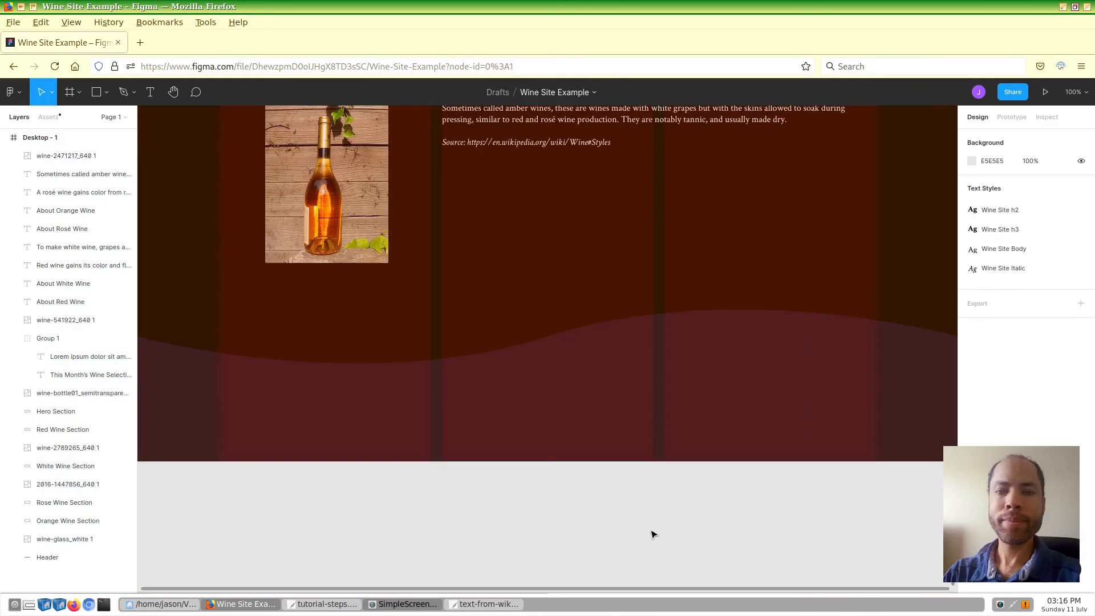
pyautogui.scroll(-1, 858, 550)
# Step: Group the header background rectangle with the wine glass logo and name the group Header
pyautogui.moveTo(954, 552); pyautogui.dragTo(955, 235)
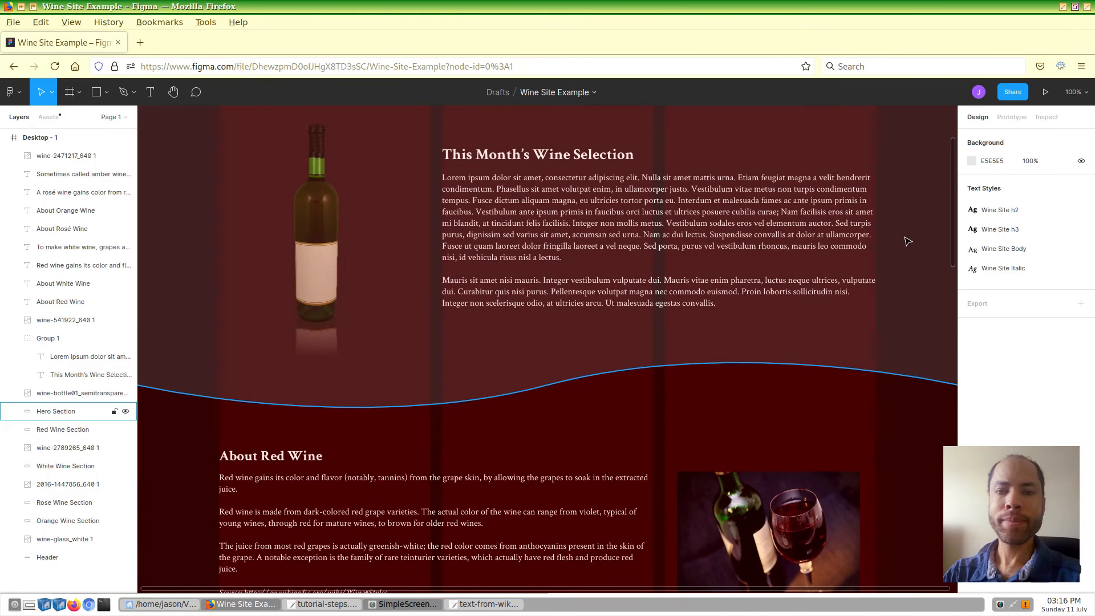
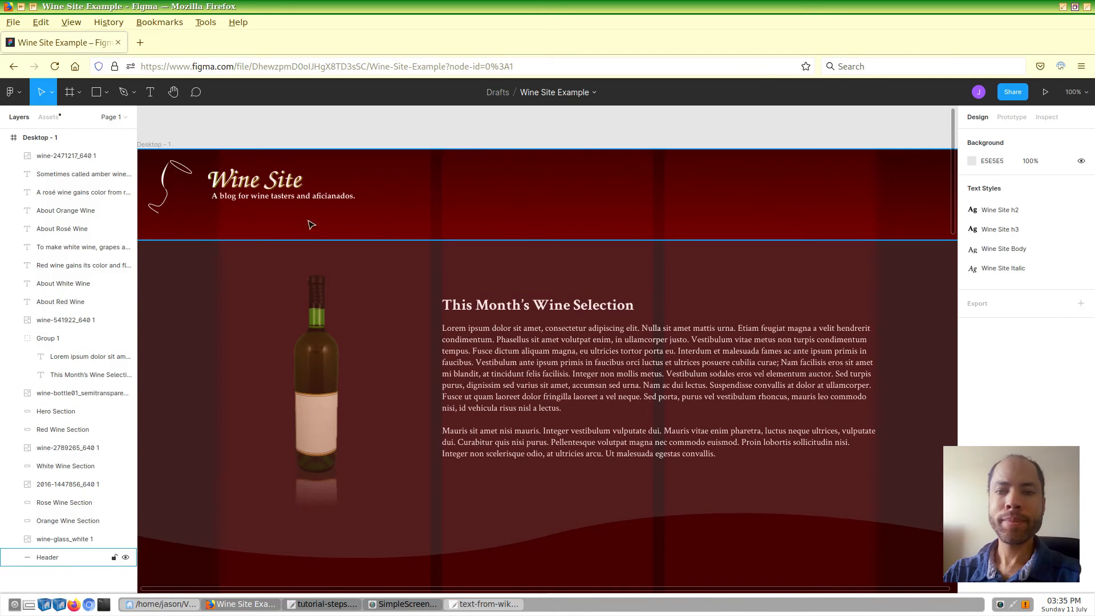
pyautogui.click(397, 221)
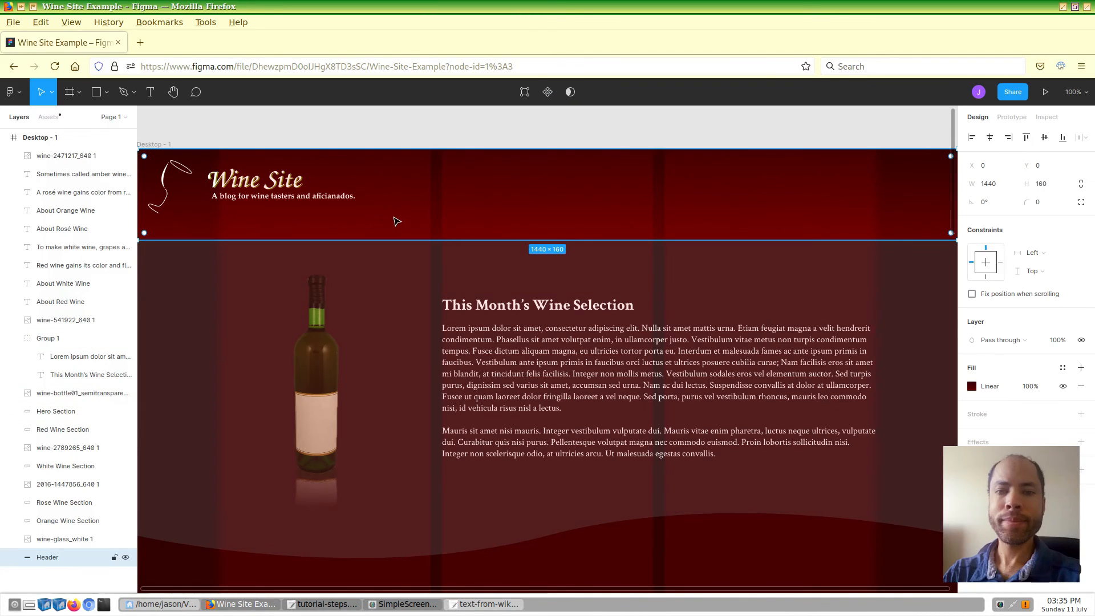
pyautogui.keyDown('shift'); pyautogui.click(279, 181); pyautogui.keyUp('shift')
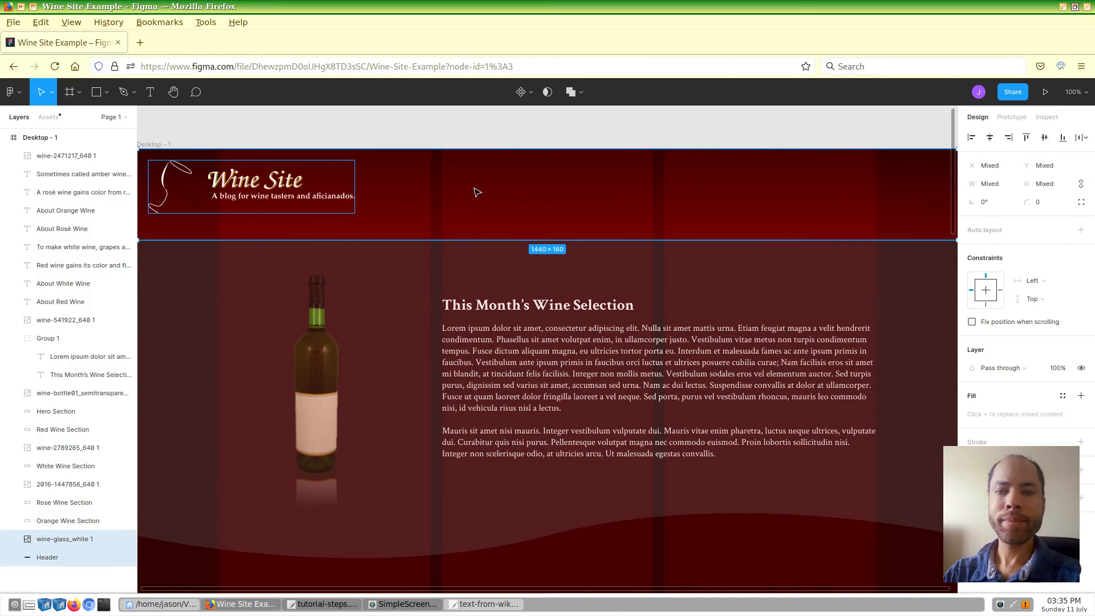
pyautogui.hotkey('ctrl', 'g')
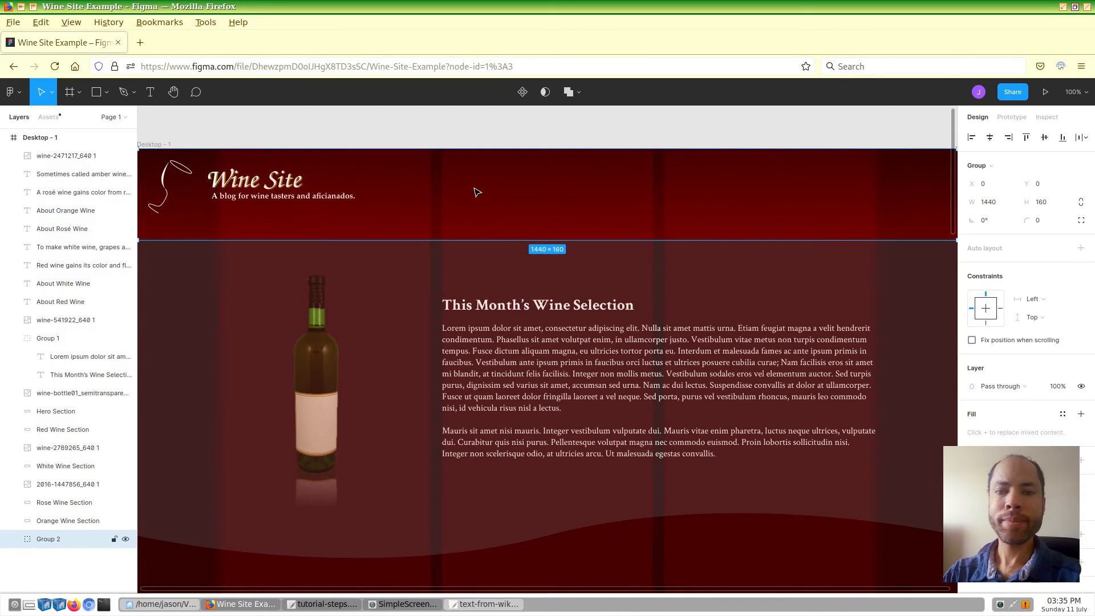
pyautogui.doubleClick(50, 539)
pyautogui.write('Header')
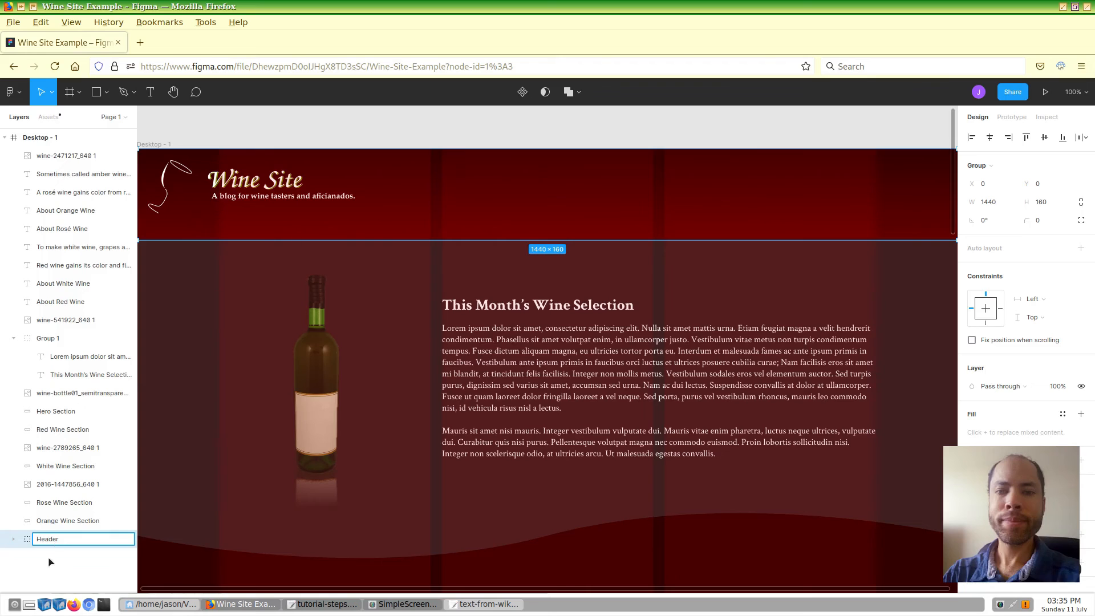
pyautogui.click(49, 563)
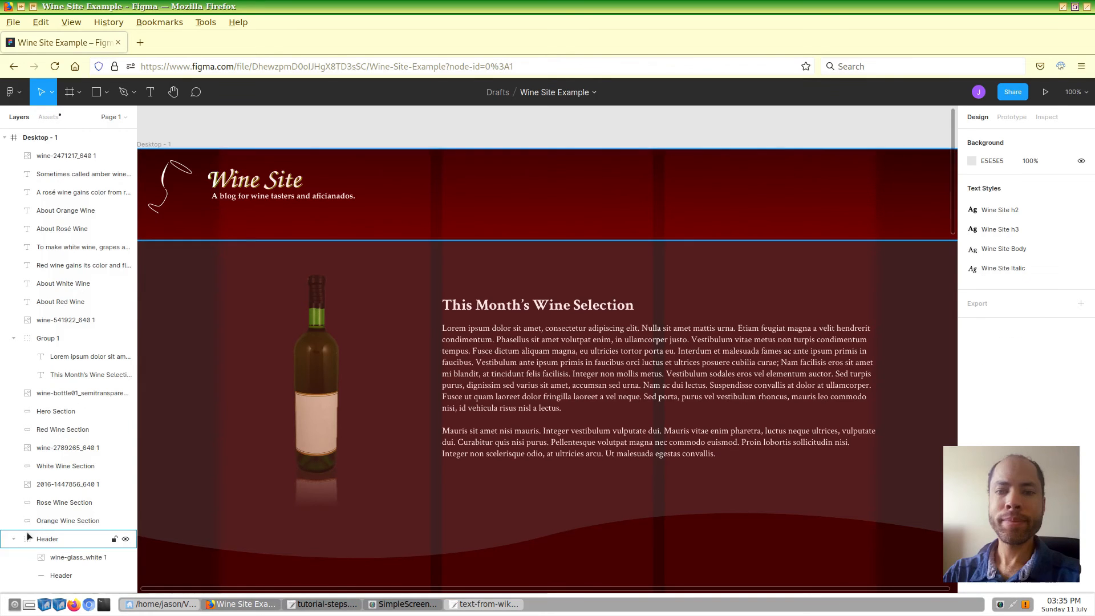
# Step: Rename the header background rectangle inside the Header group as gradient
pyautogui.click(60, 577)
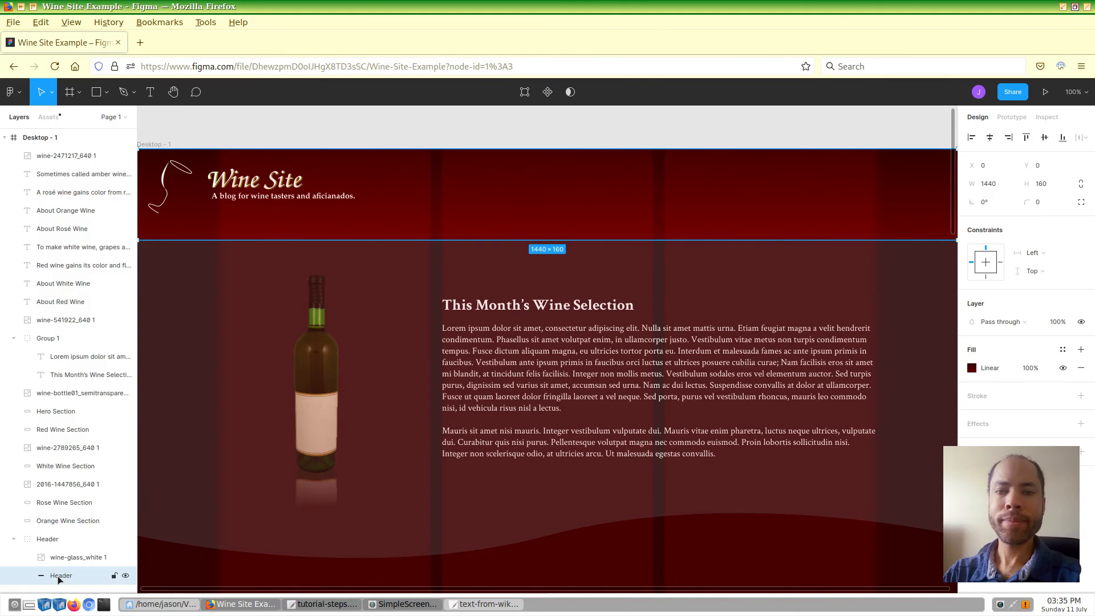
pyautogui.doubleClick(59, 576)
pyautogui.write('gradient')
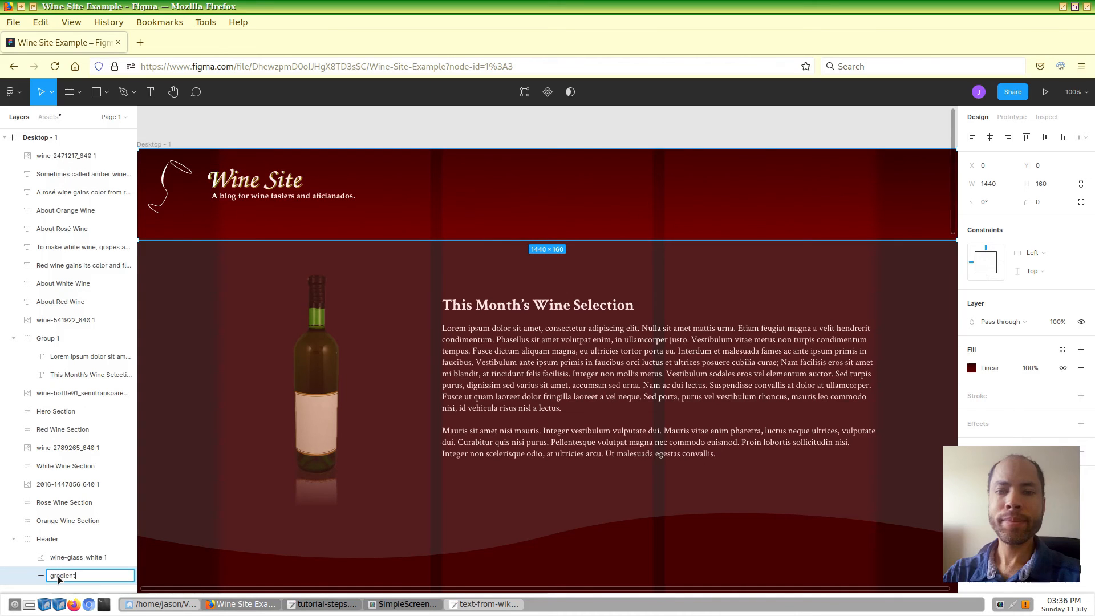
# Step: Confirm the name gradient for the header rectangle and collapse the Header group in the layer list
pyautogui.press('Return')
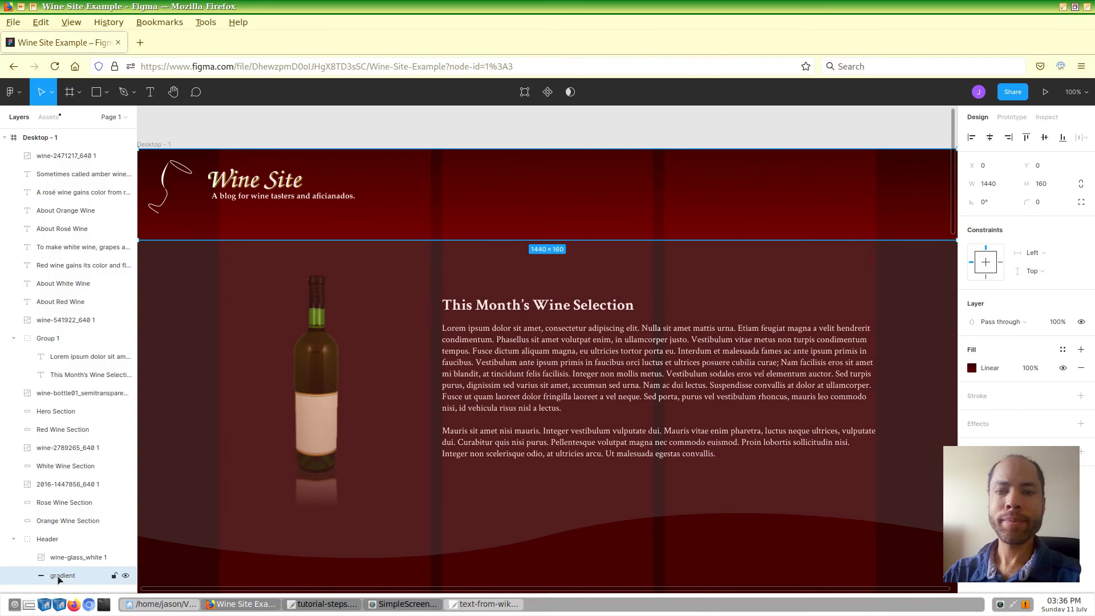
pyautogui.click(13, 539)
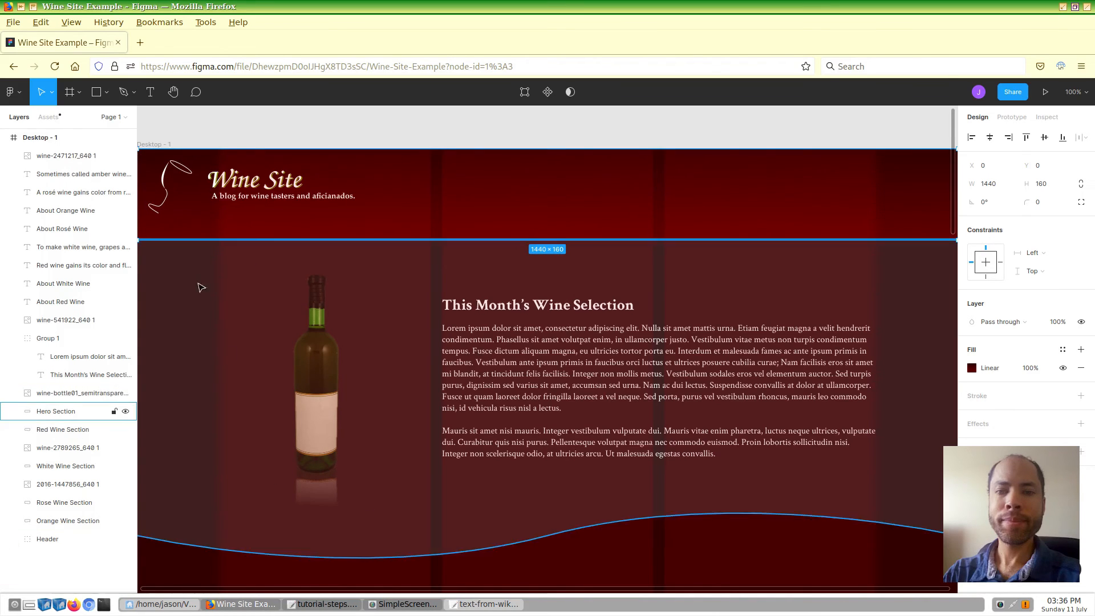
# Step: Group the hero background shape, bottle image and hero text group together, and name the new group Hero Section
pyautogui.scroll(-3, 277, 199)
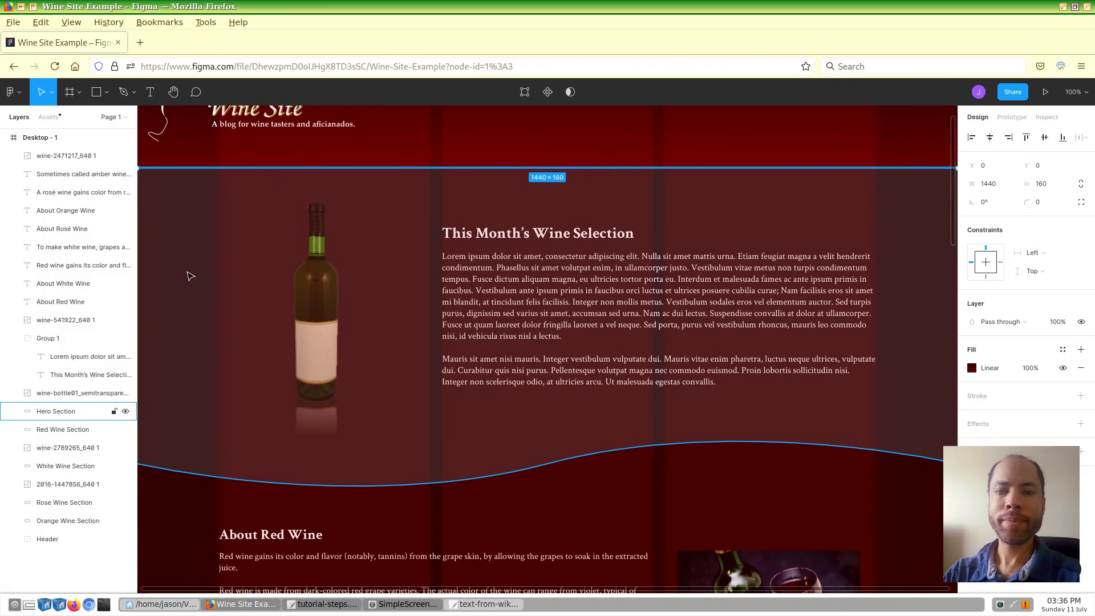
pyautogui.click(240, 330)
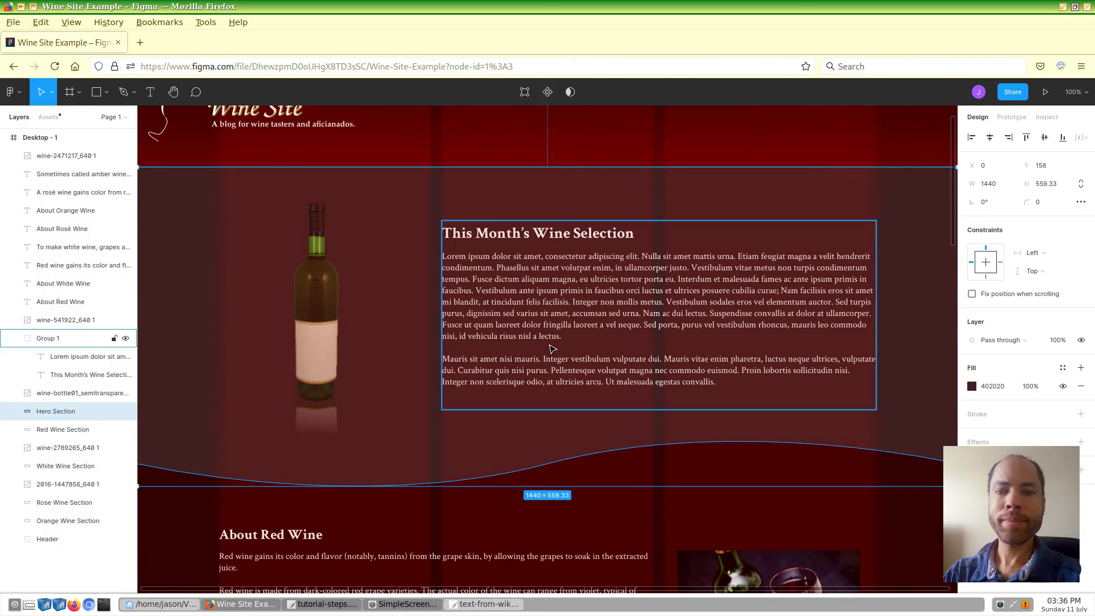
pyautogui.keyDown('shift'); pyautogui.click(325, 360); pyautogui.keyUp('shift')
pyautogui.keyDown('shift'); pyautogui.click(523, 331); pyautogui.keyUp('shift')
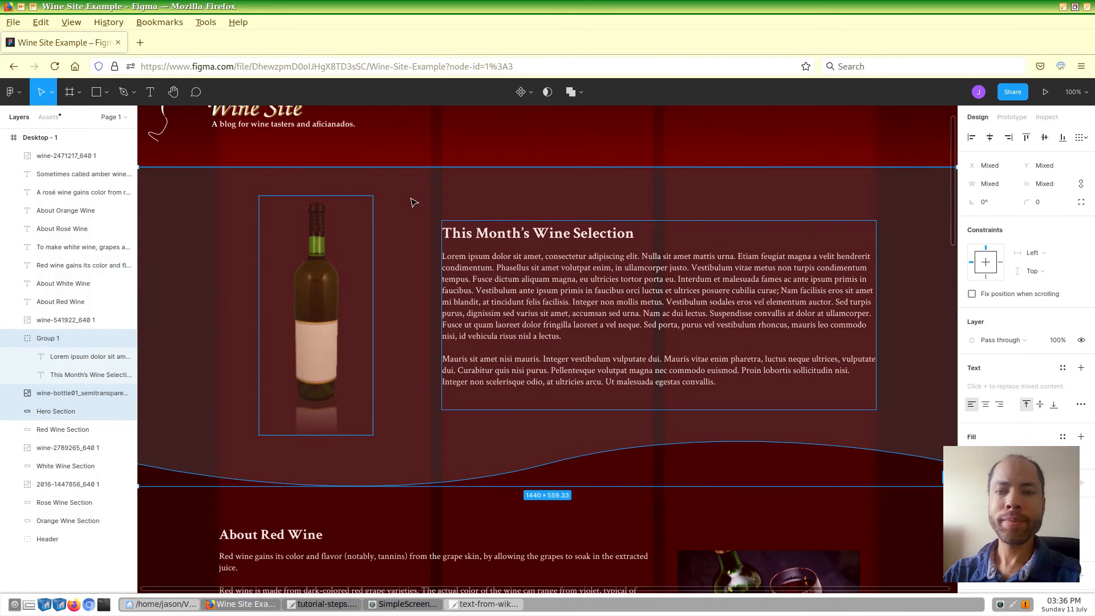
pyautogui.hotkey('ctrl', 'g')
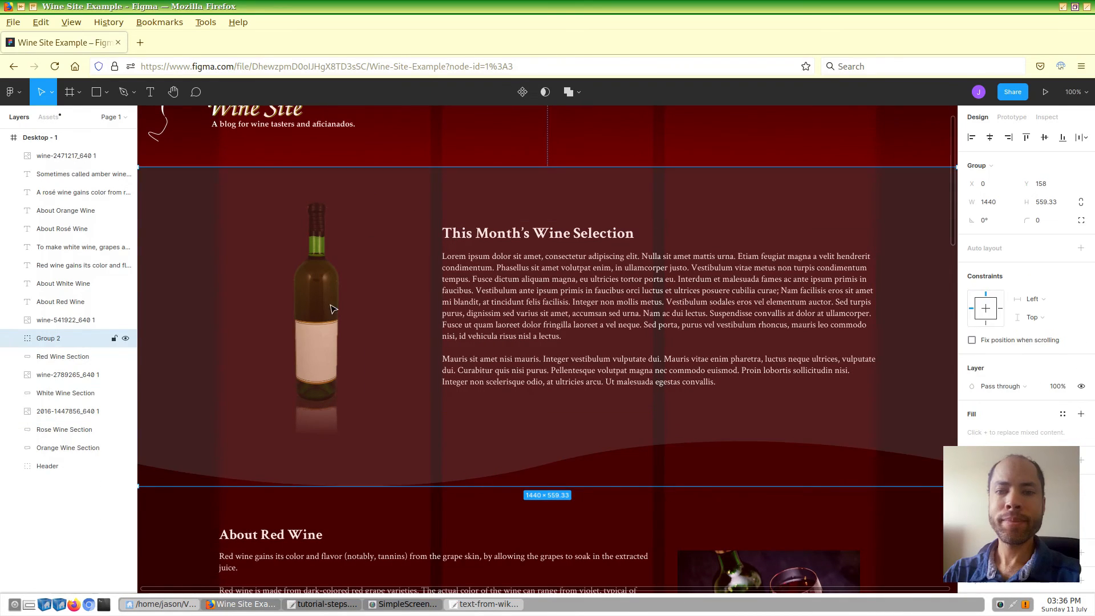
pyautogui.doubleClick(49, 339)
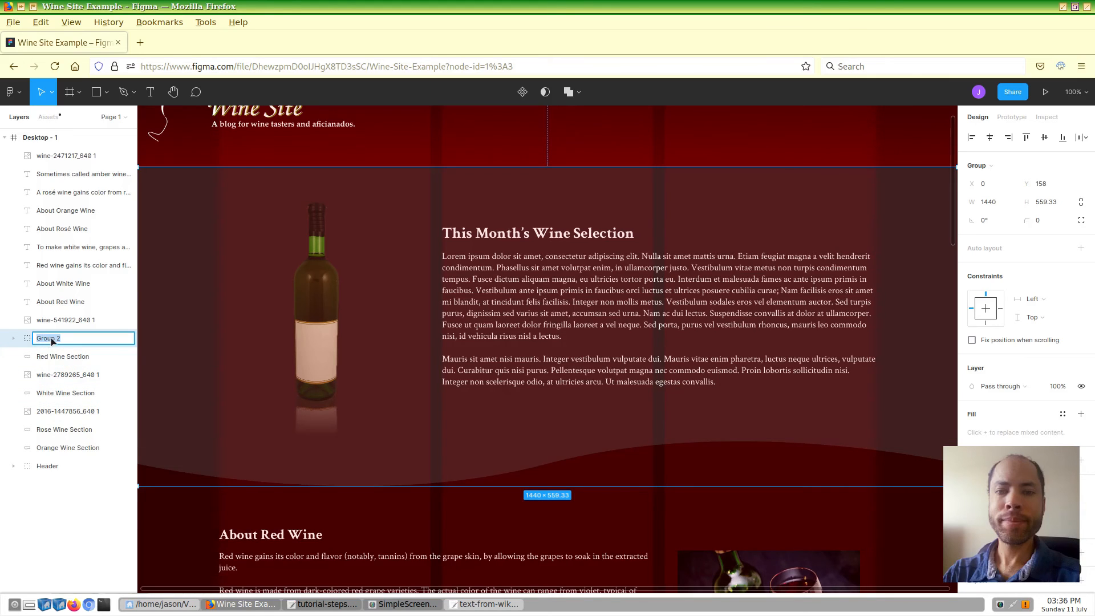
pyautogui.write('H')
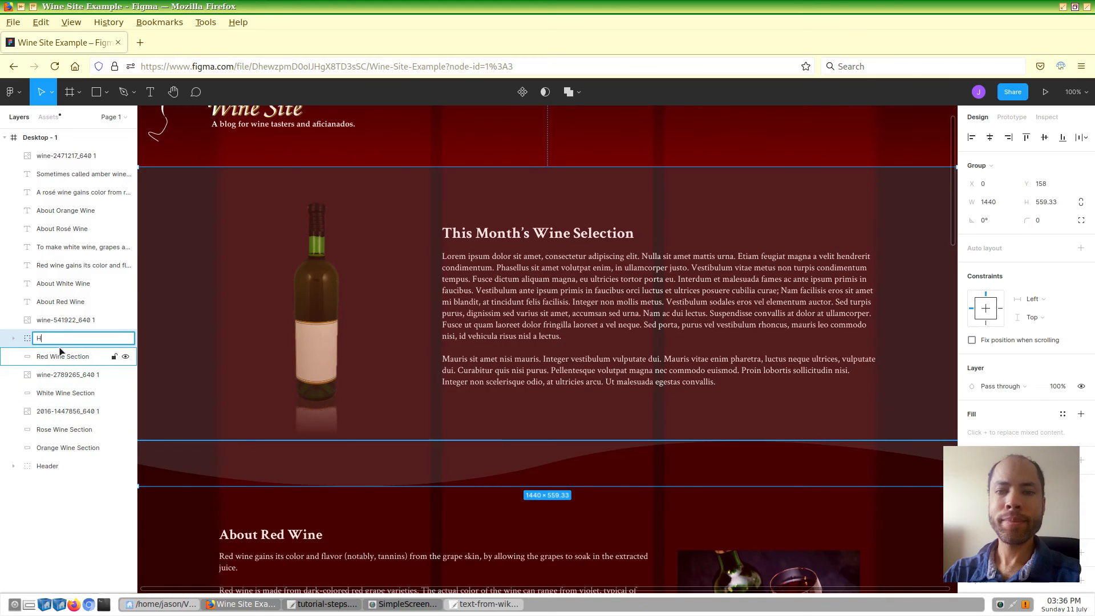
pyautogui.write('ero Section')
pyautogui.press('Return')
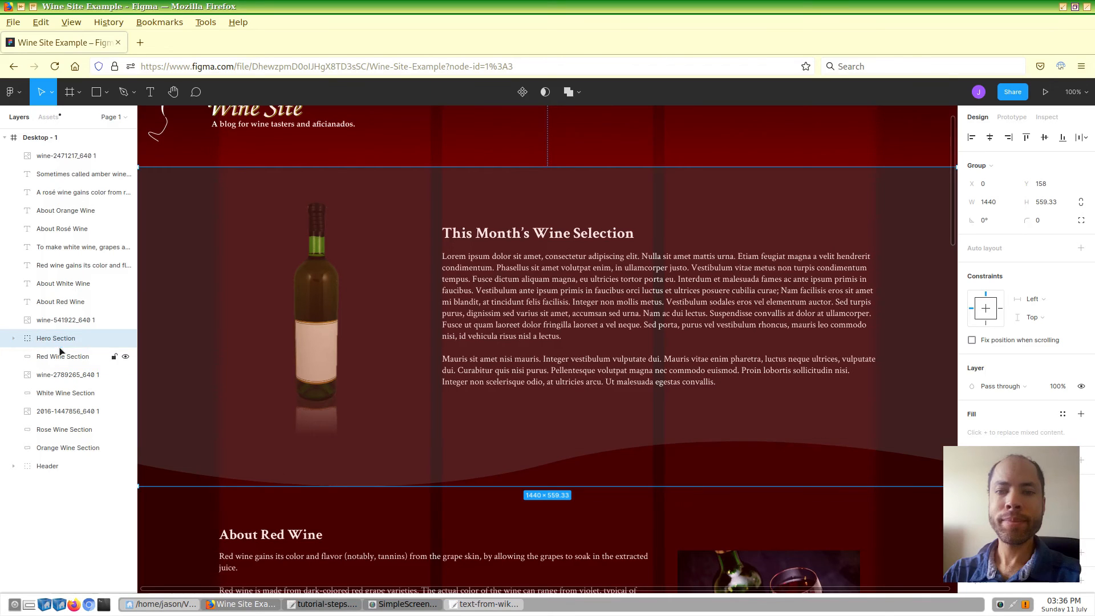
# Step: Rename the background shape inside the Hero Section group as Hero Section shape and collapse the group
pyautogui.click(15, 339)
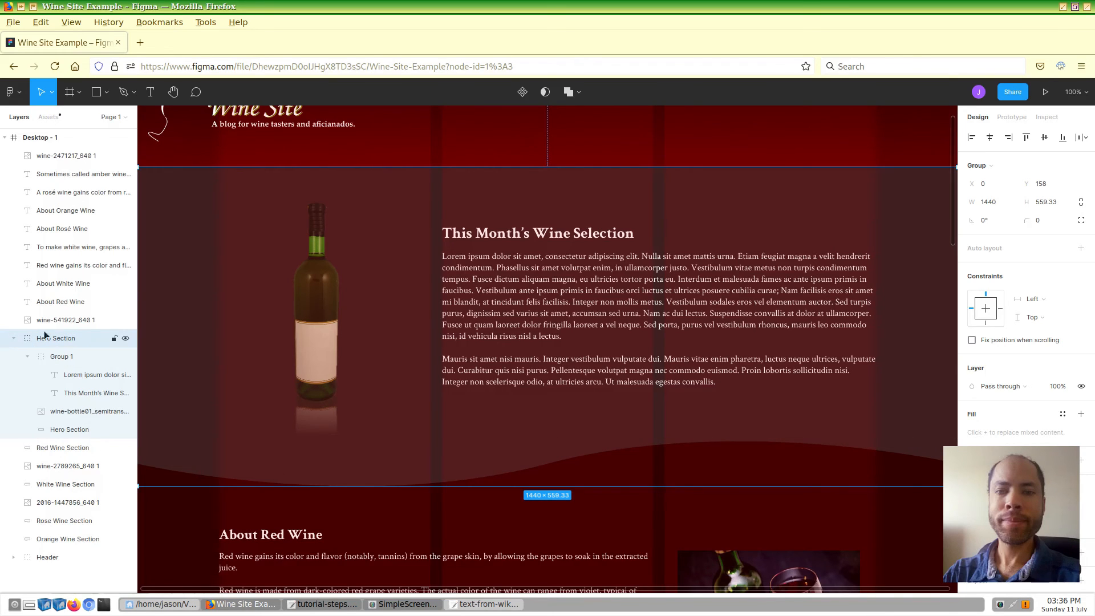
pyautogui.click(75, 431)
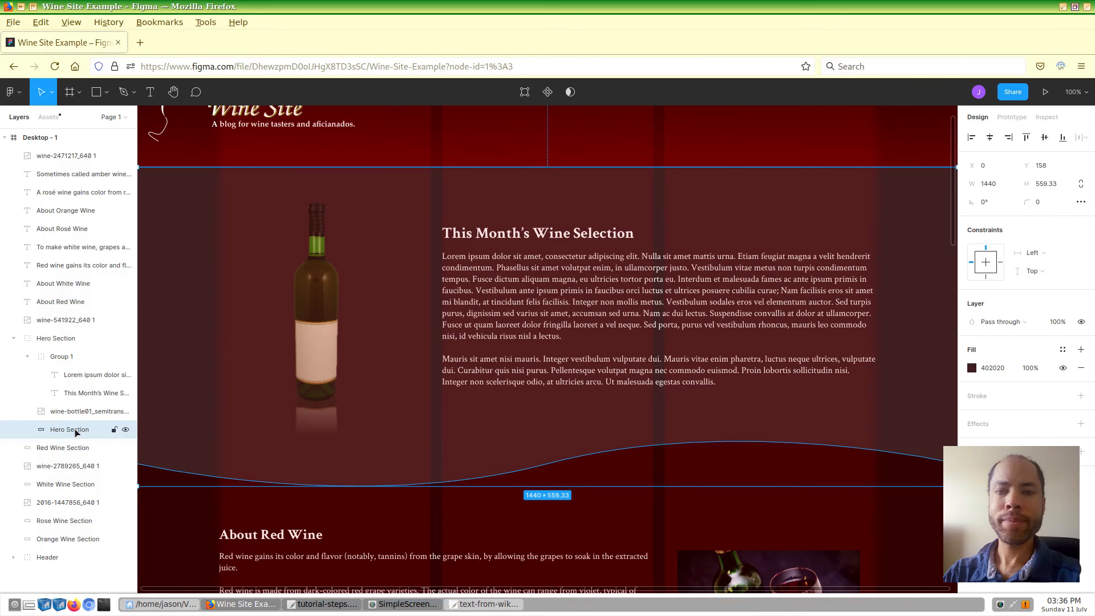
pyautogui.doubleClick(76, 432)
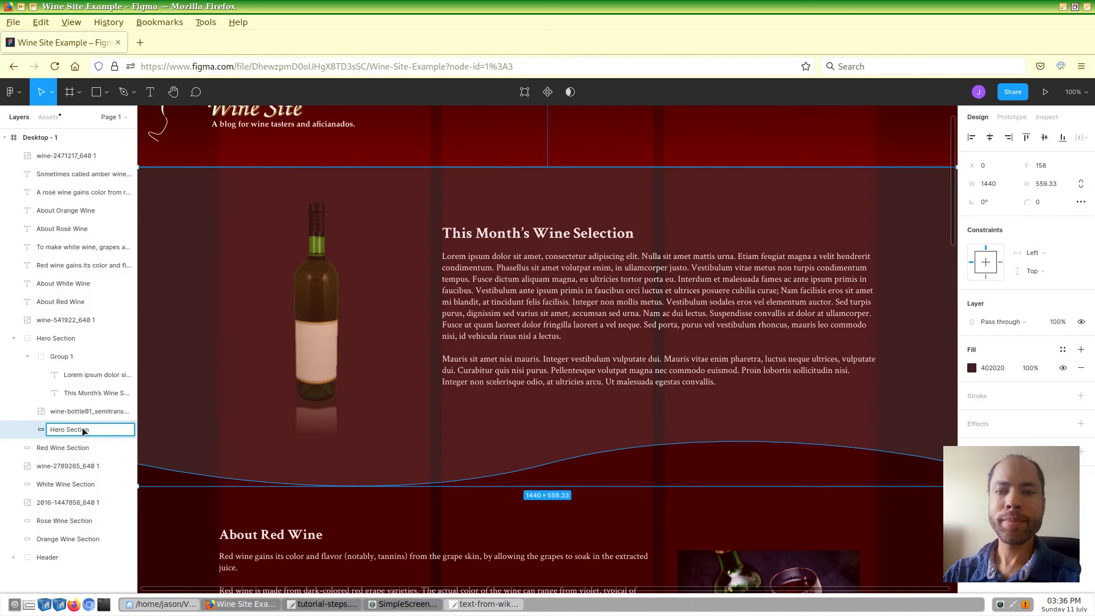
pyautogui.write('shape')
pyautogui.press('Return')
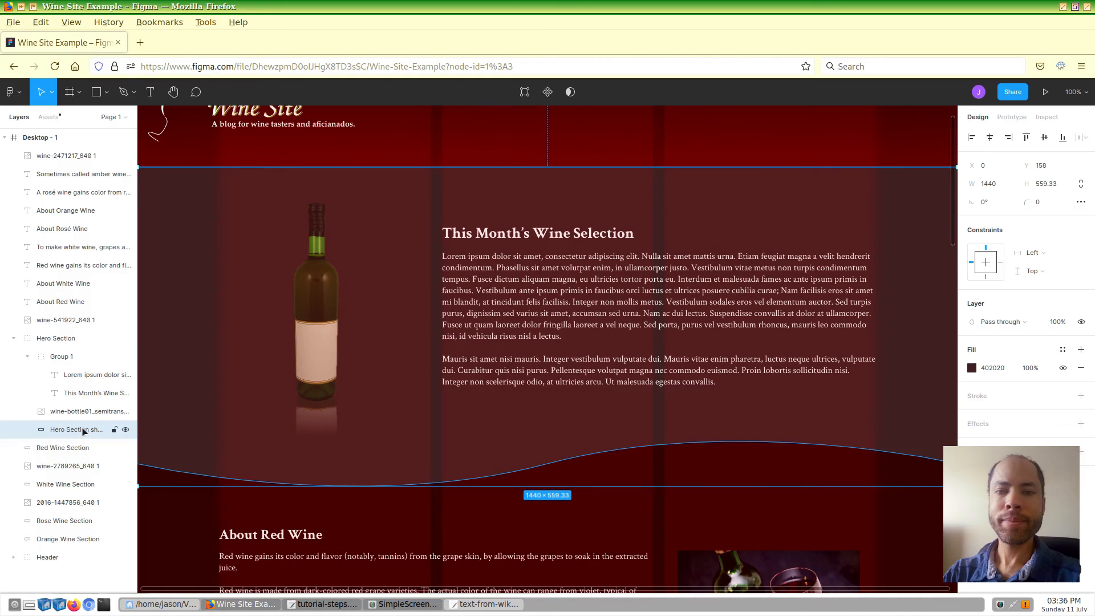
pyautogui.click(14, 339)
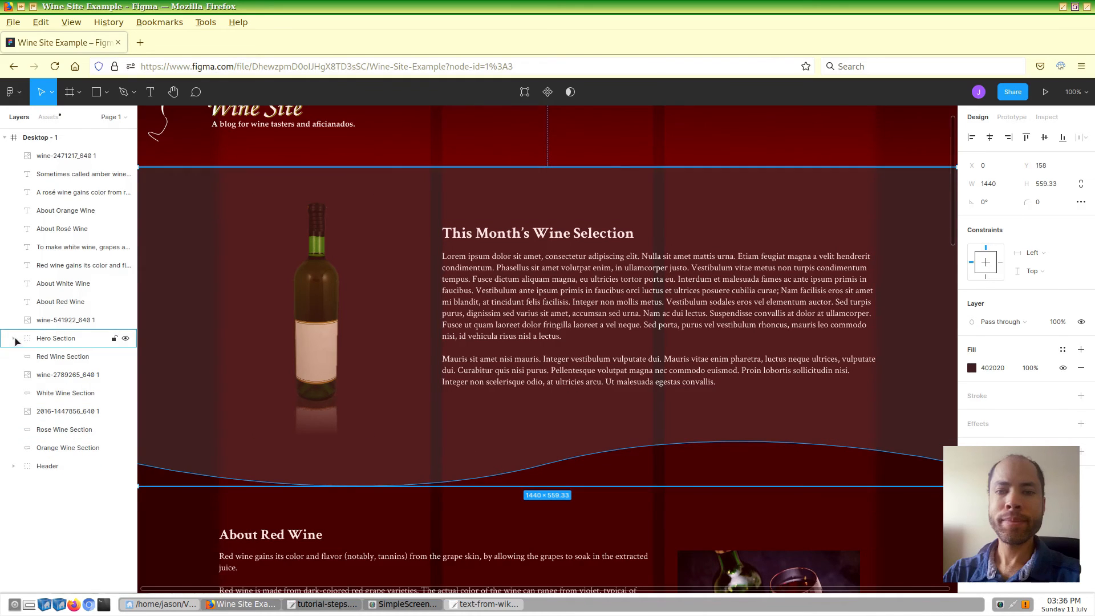
# Step: Collapse the Orange, Rose, White and Red Wine Section groups in the layer list
pyautogui.scroll(-3, 292, 392)
pyautogui.scroll(-4, 269, 388)
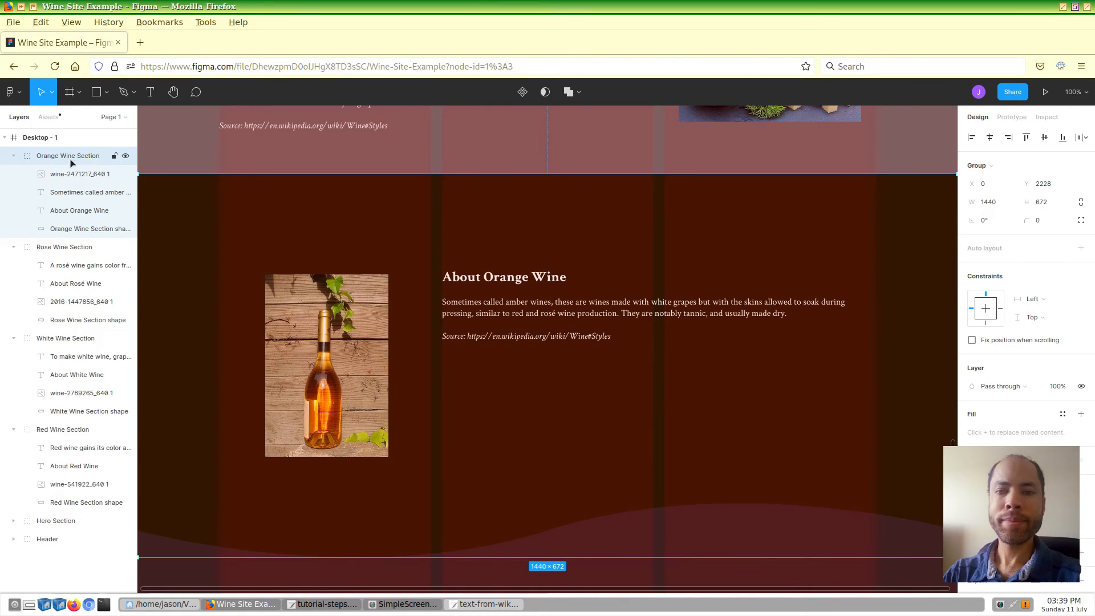
pyautogui.doubleClick(81, 229)
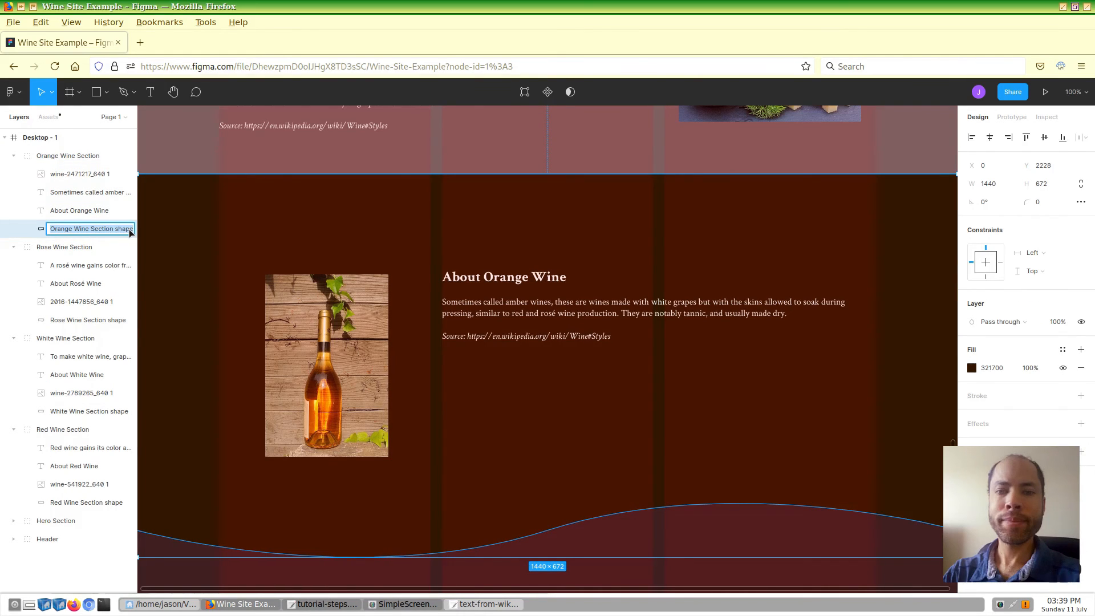
pyautogui.click(73, 158)
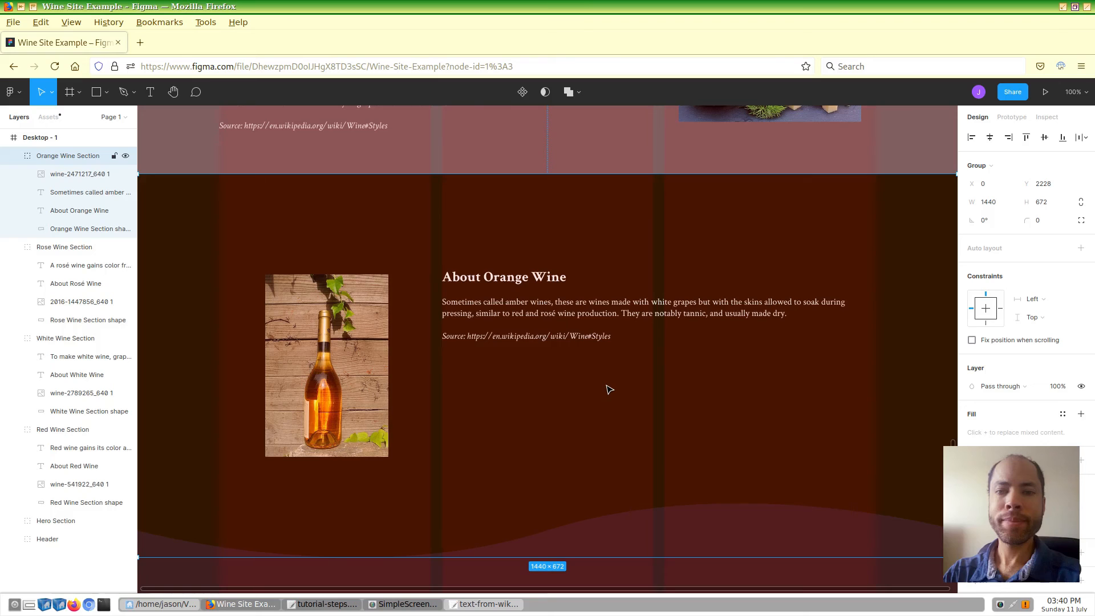
pyautogui.click(14, 156)
pyautogui.click(14, 174)
pyautogui.click(14, 192)
pyautogui.click(14, 211)
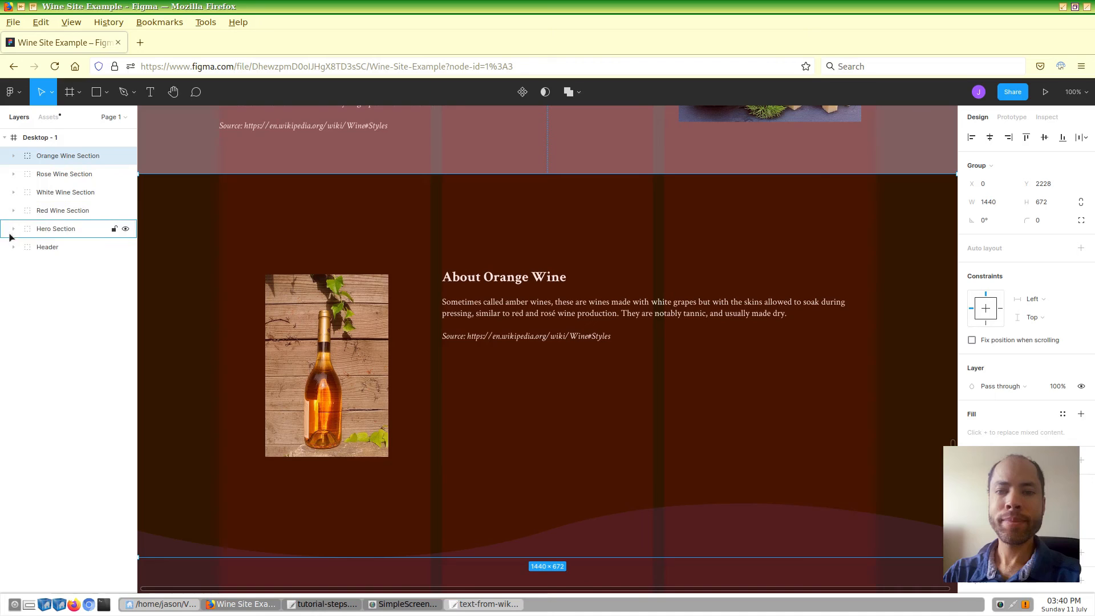
# Step: Reorder the groups from top to bottom as Header, Hero Section, Red Wine, White Wine, Rose Wine and Orange Wine Section
pyautogui.moveTo(58, 250); pyautogui.dragTo(54, 148)
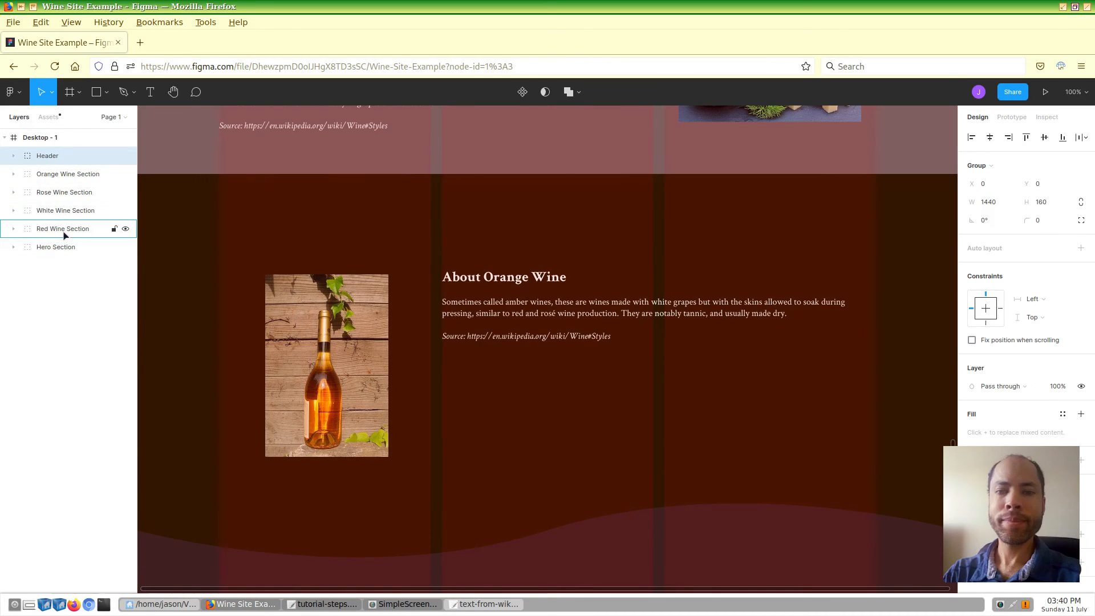
pyautogui.moveTo(65, 230); pyautogui.dragTo(65, 166)
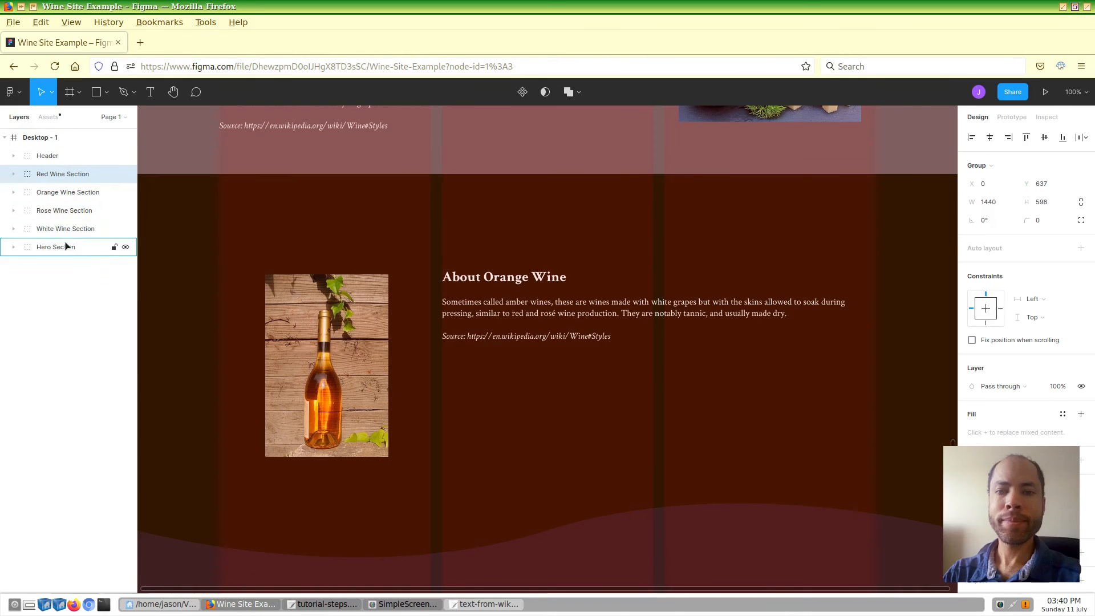
pyautogui.moveTo(67, 230); pyautogui.dragTo(68, 190)
pyautogui.moveTo(67, 234); pyautogui.dragTo(63, 210)
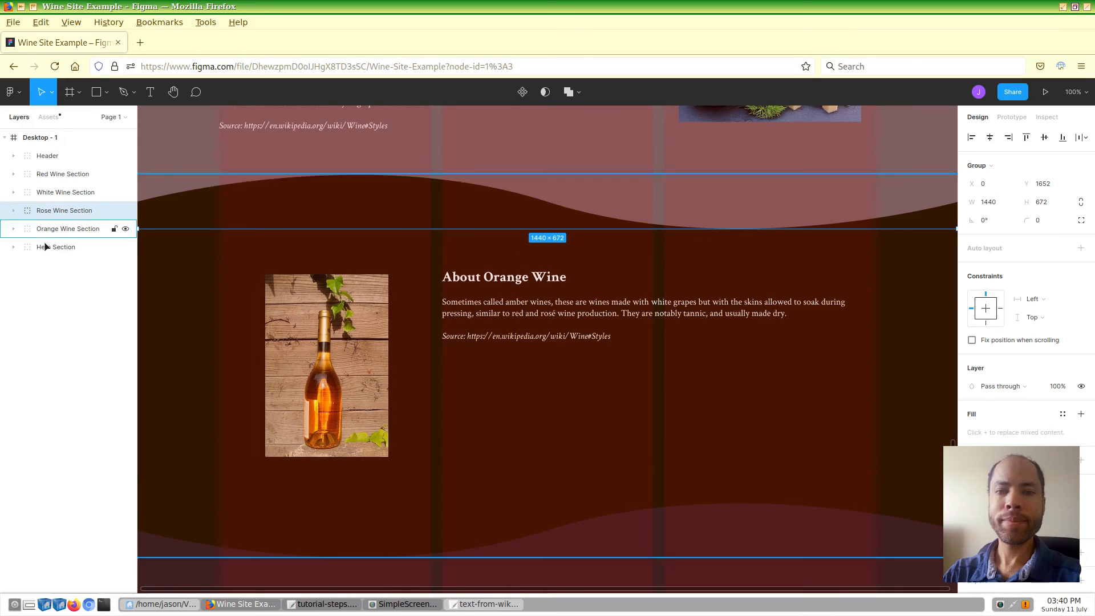
pyautogui.moveTo(52, 253); pyautogui.dragTo(56, 167)
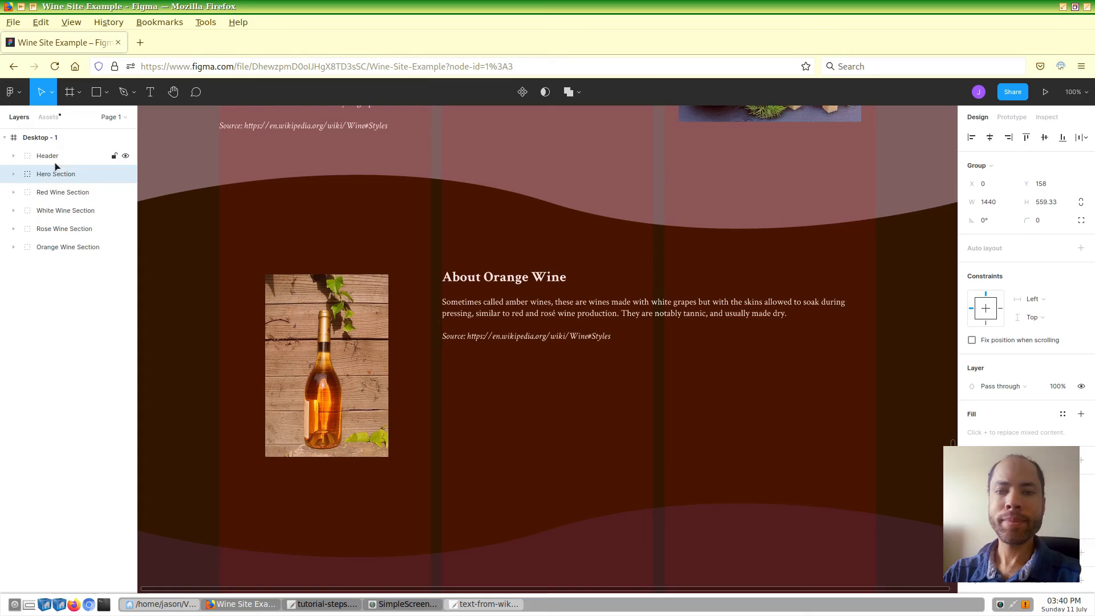
pyautogui.click(63, 296)
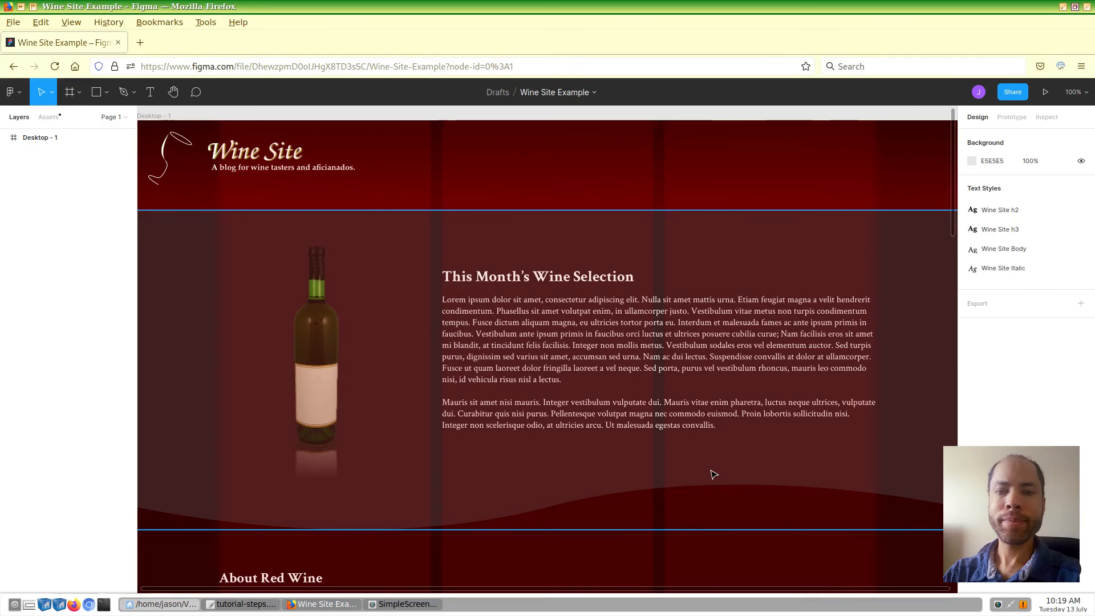
# Step: Consult the tutorial-steps.txt notes and add a text layer reading Button just below the hero paragraphs
pyautogui.click(713, 474)
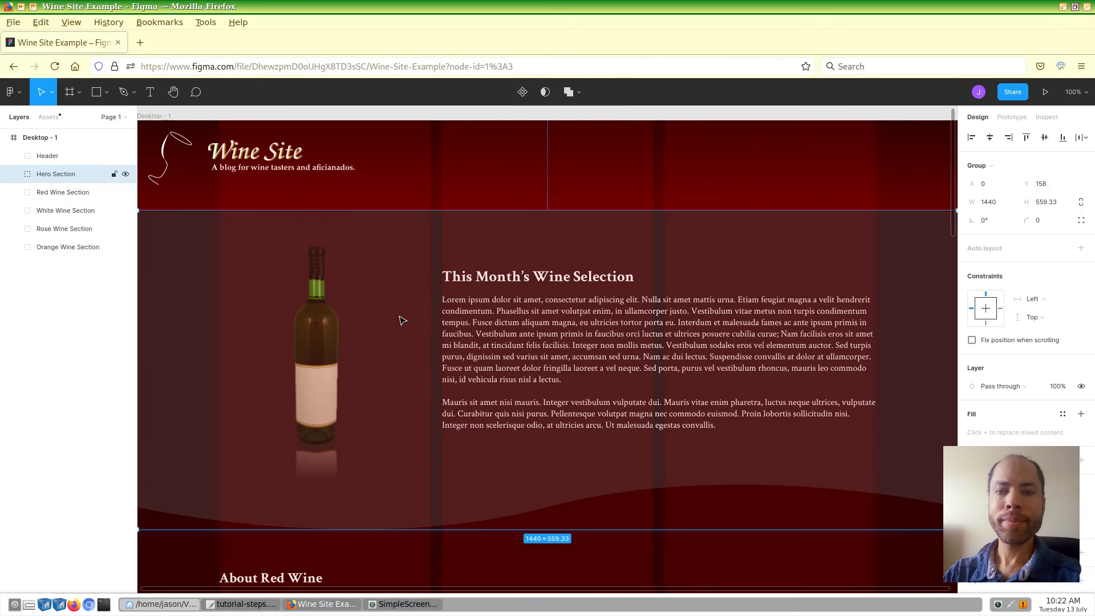
pyautogui.click(255, 605)
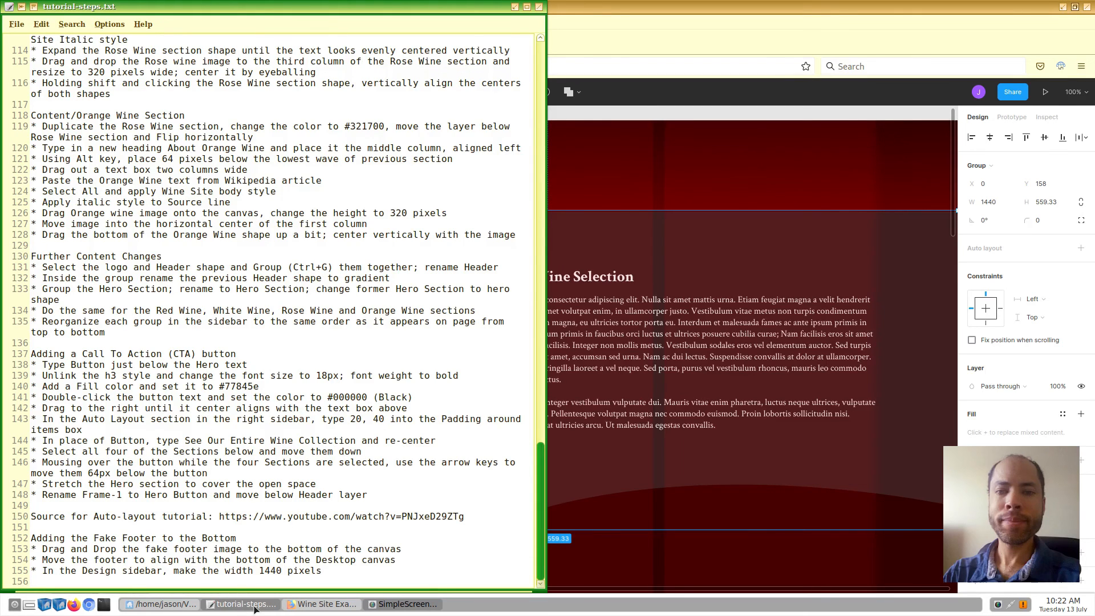
pyautogui.click(255, 604)
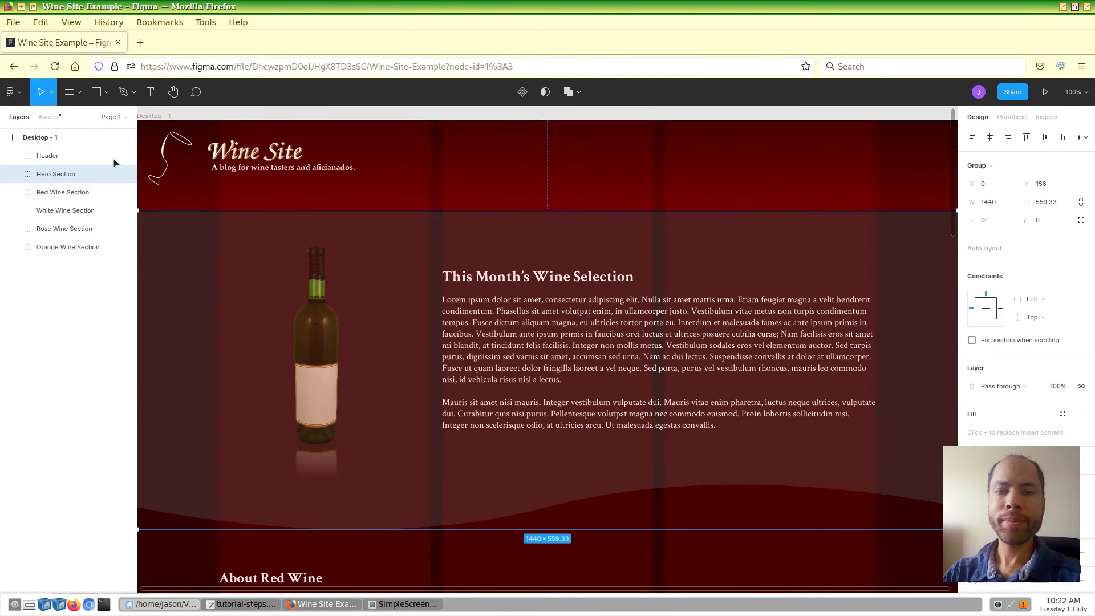
pyautogui.click(148, 99)
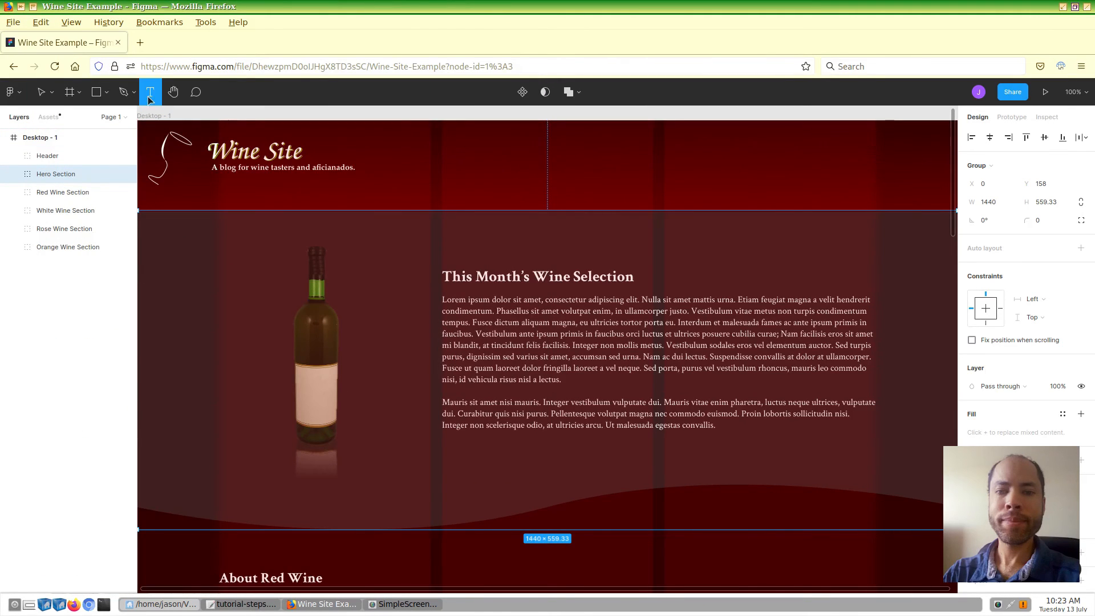
pyautogui.click(575, 464)
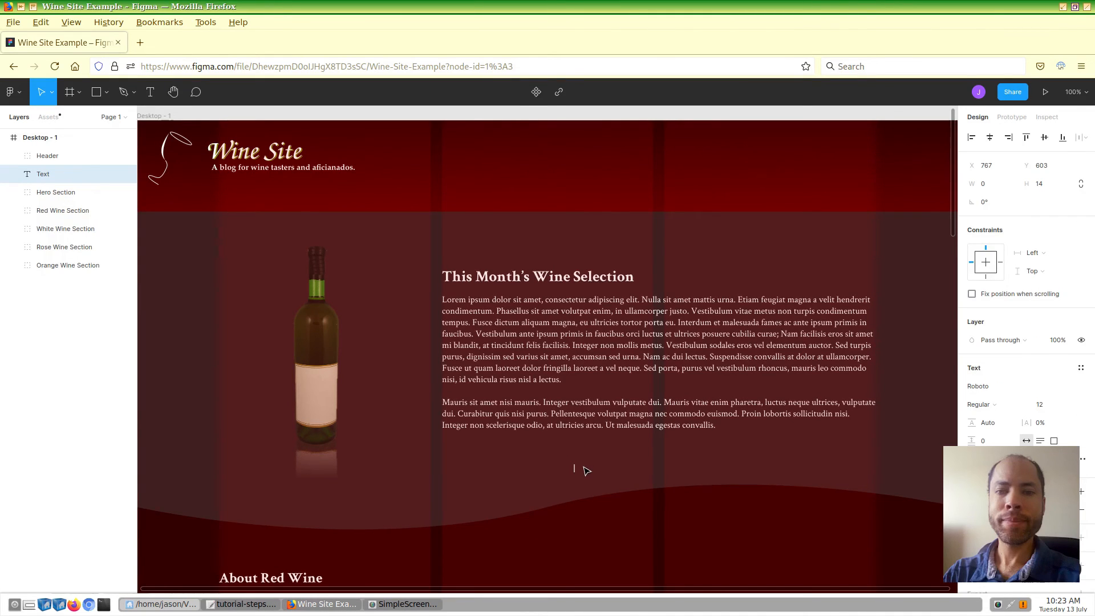
pyautogui.write('Button')
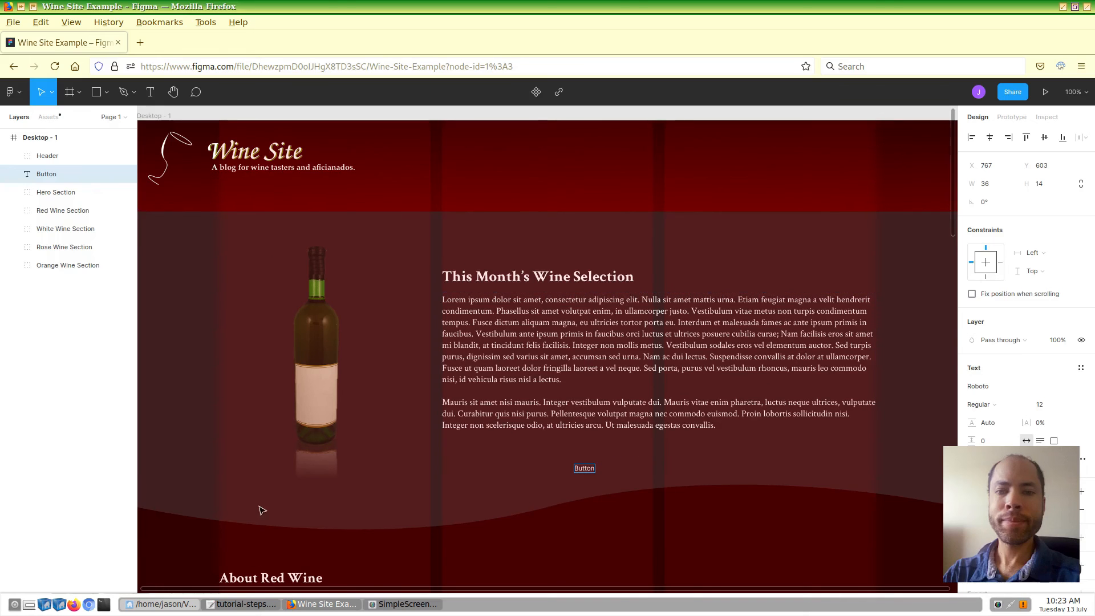
# Step: Recheck the tutorial notes and set the Button text to Bold weight and font size 18
pyautogui.click(238, 606)
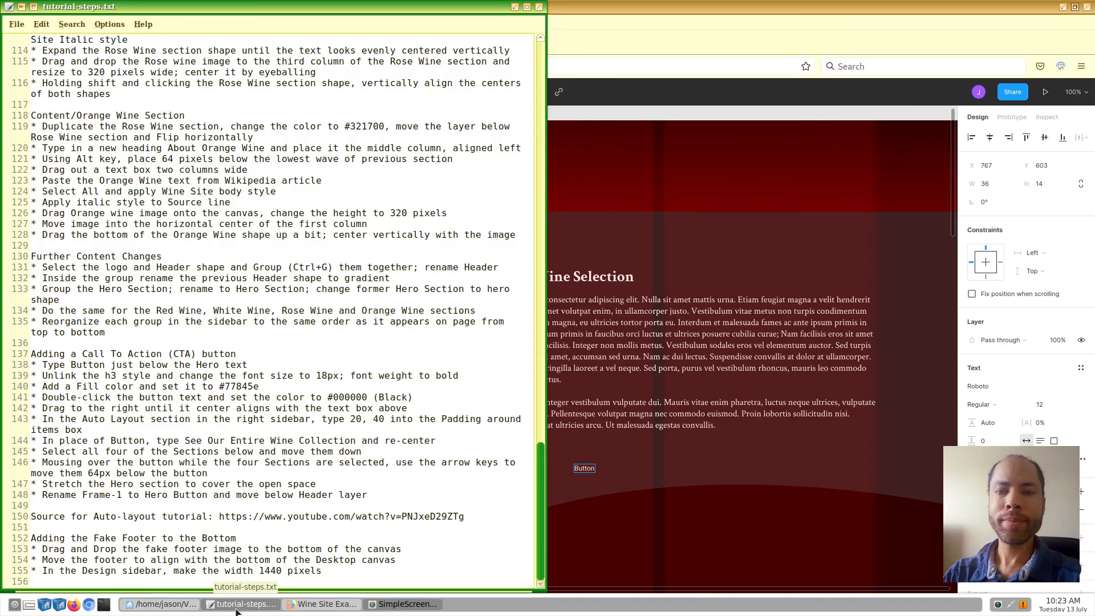
pyautogui.click(238, 606)
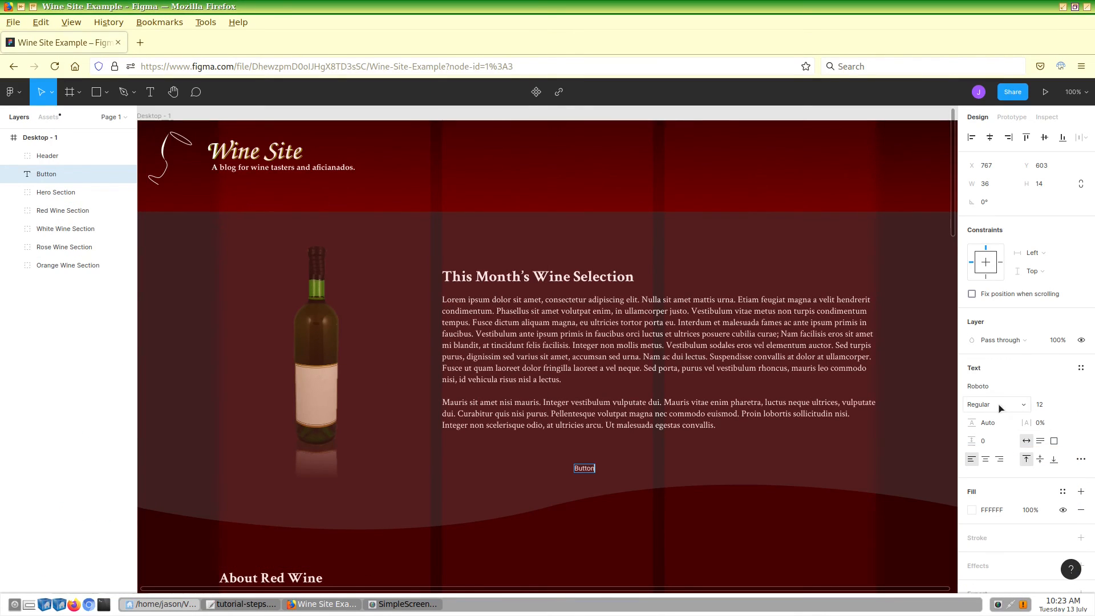
pyautogui.click(1044, 407)
pyautogui.write('18')
pyautogui.click(1003, 407)
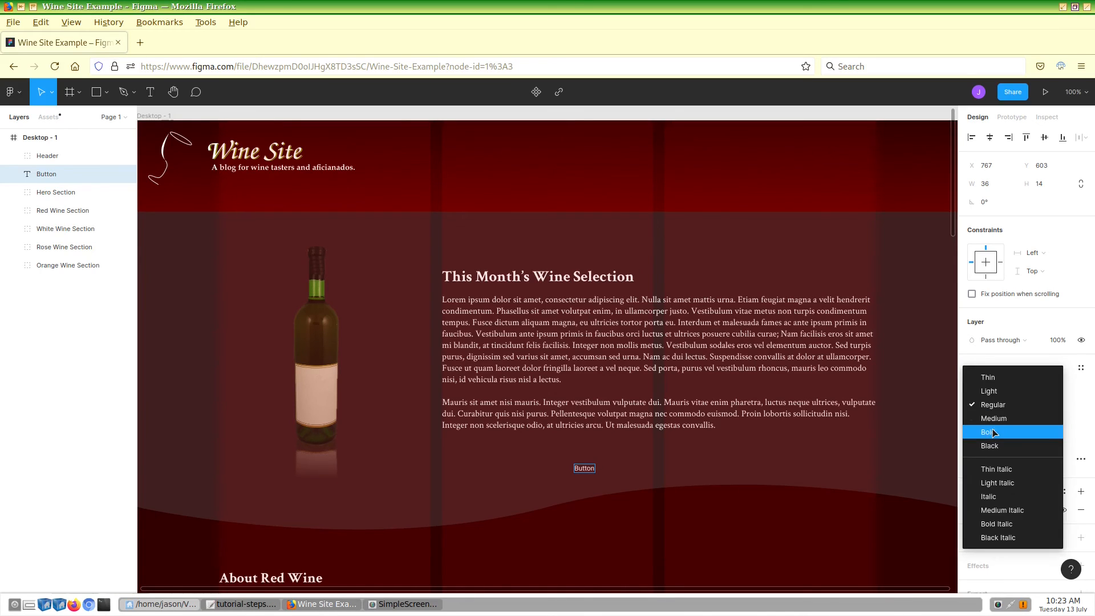
pyautogui.click(1005, 432)
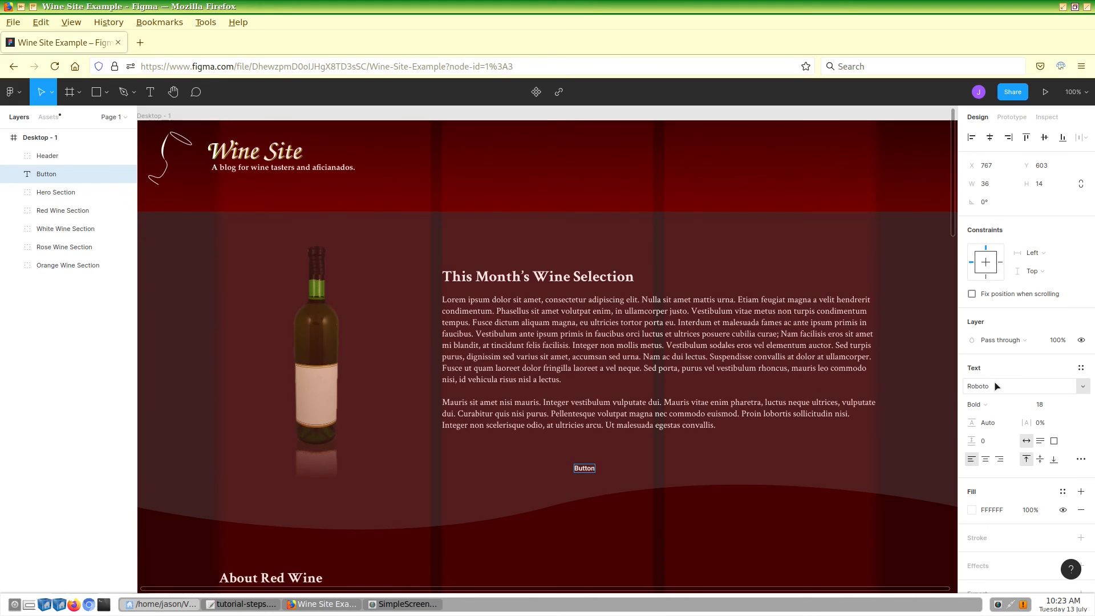
pyautogui.doubleClick(585, 469)
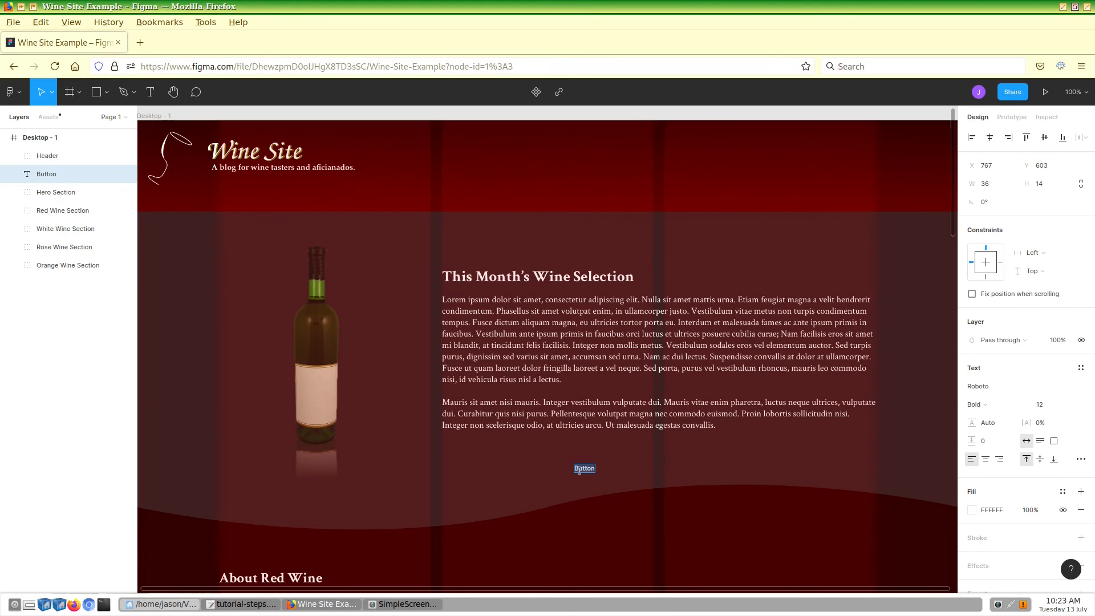
pyautogui.click(1040, 405)
pyautogui.write('18')
pyautogui.press('Return')
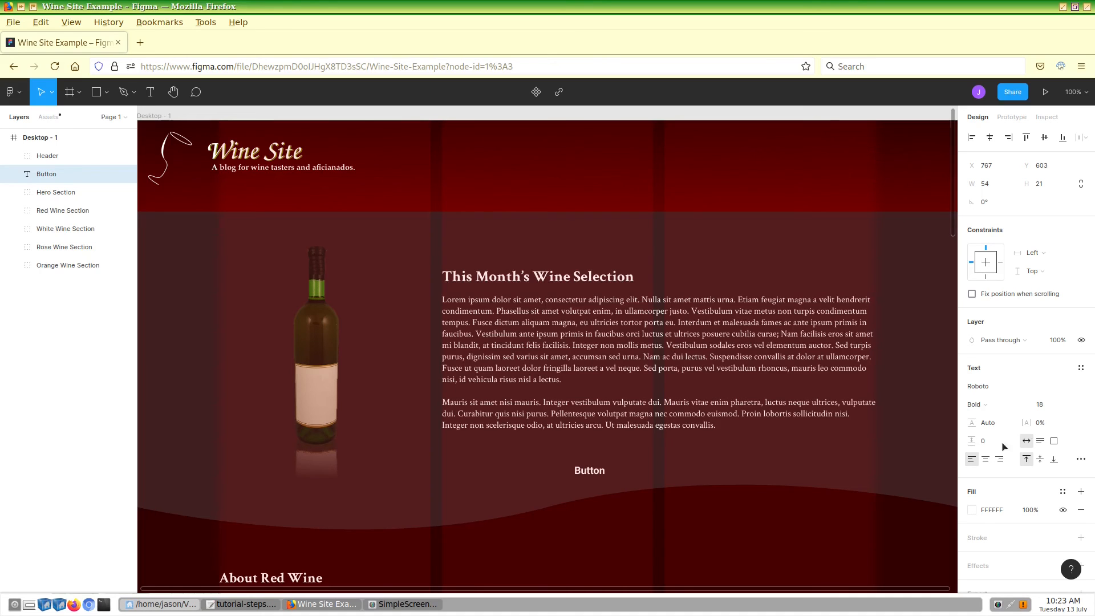
# Step: Set the Button text's font family to Crimson Text
pyautogui.click(1082, 389)
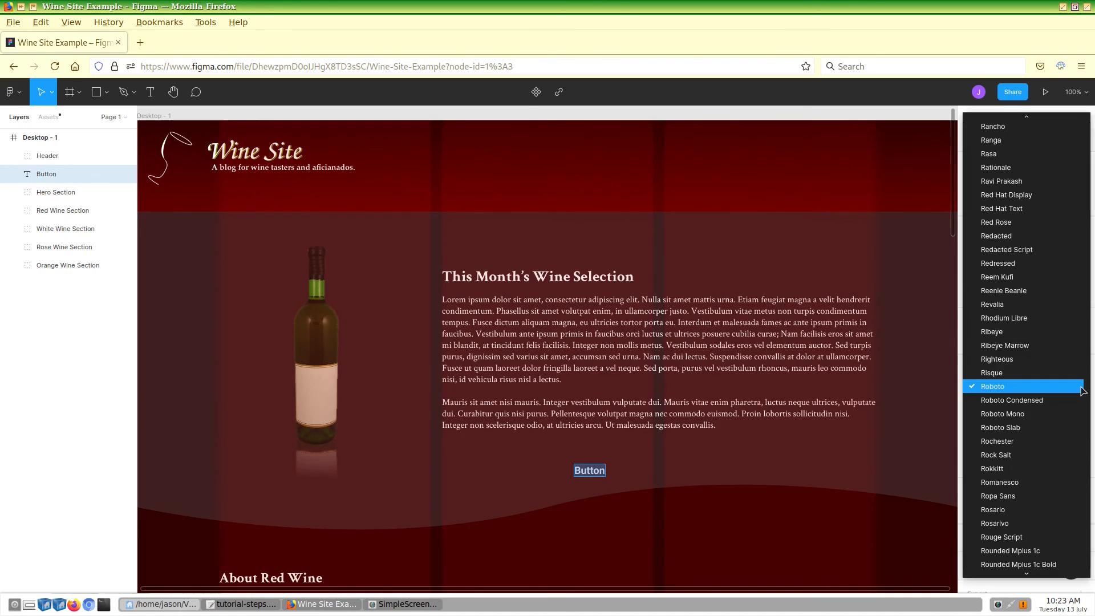
pyautogui.click(1082, 391)
pyautogui.click(1029, 392)
pyautogui.write('Crimson Text')
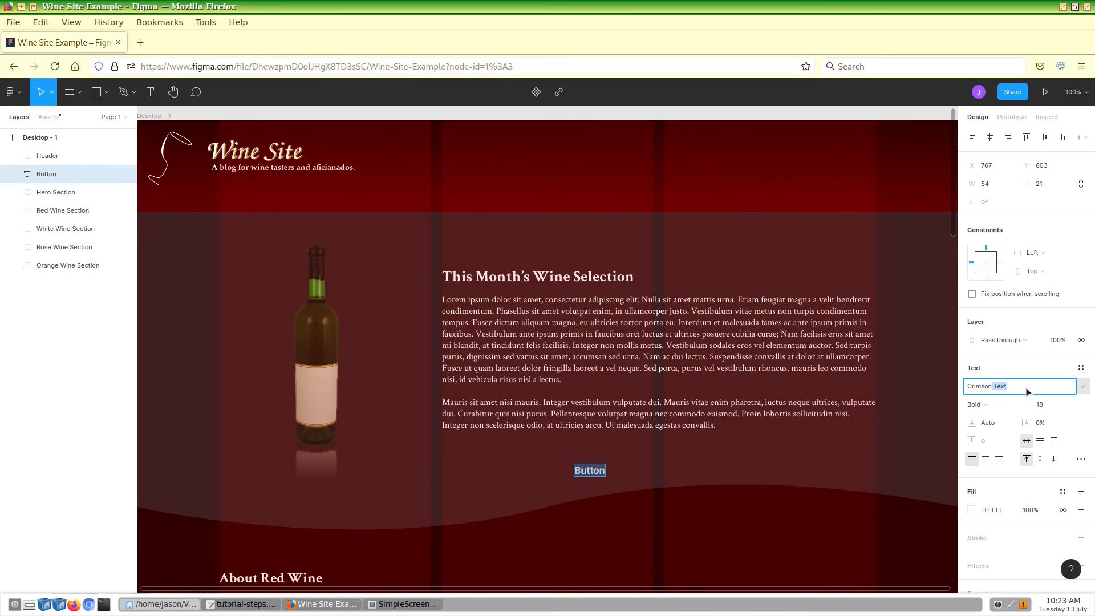
pyautogui.press('Return')
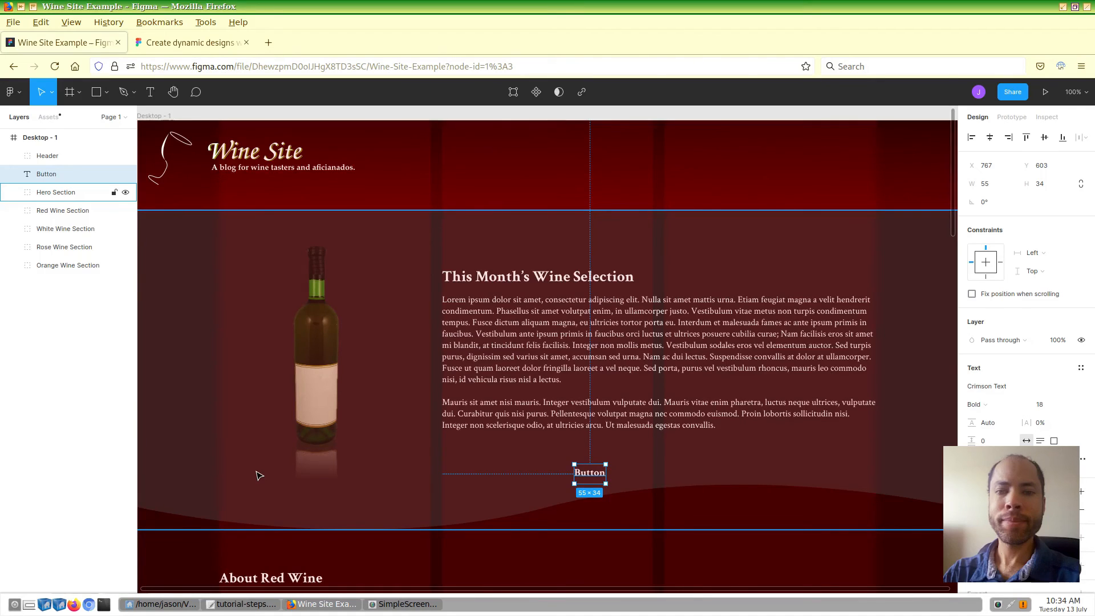
# Step: Wrap the Button text in an auto layout frame and give the frame a 77845E fill, checking the tutorial-steps.txt notes for the colour
pyautogui.hotkey('shift', 'a')
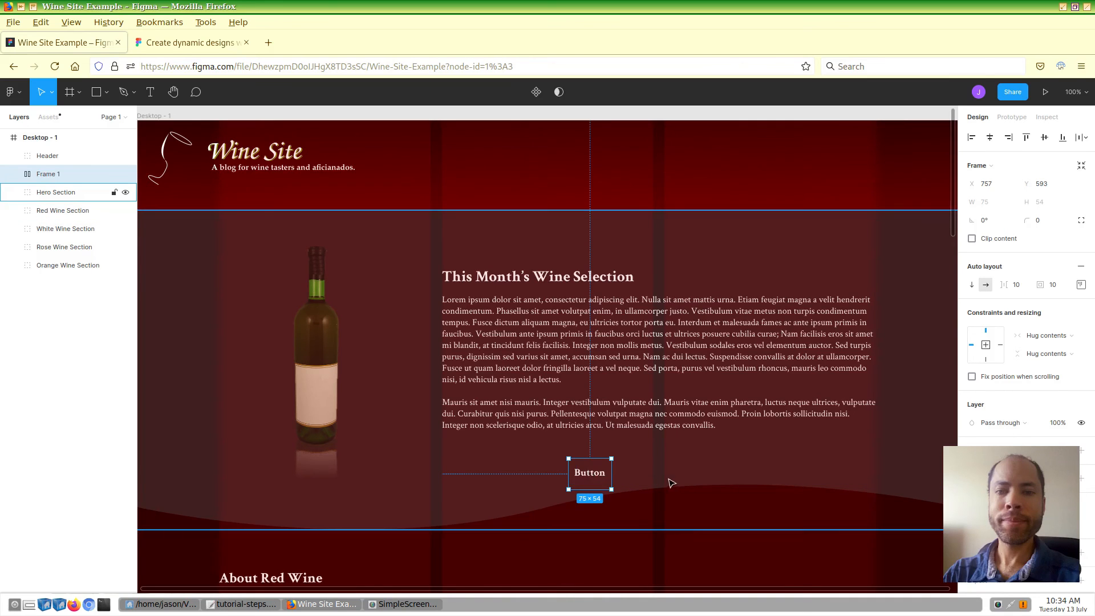
pyautogui.click(1081, 451)
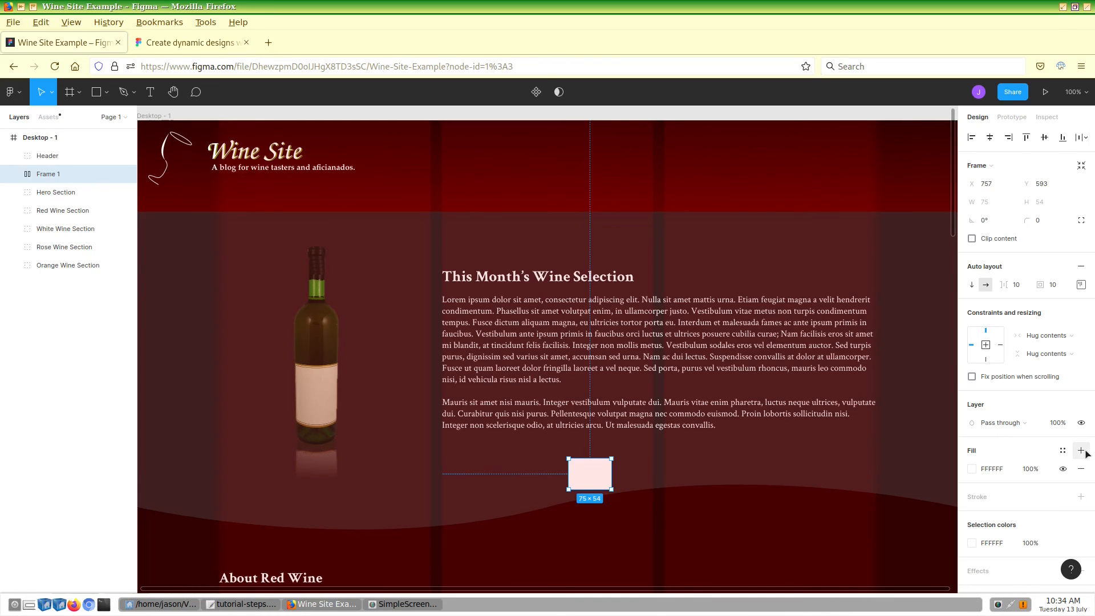
pyautogui.click(247, 605)
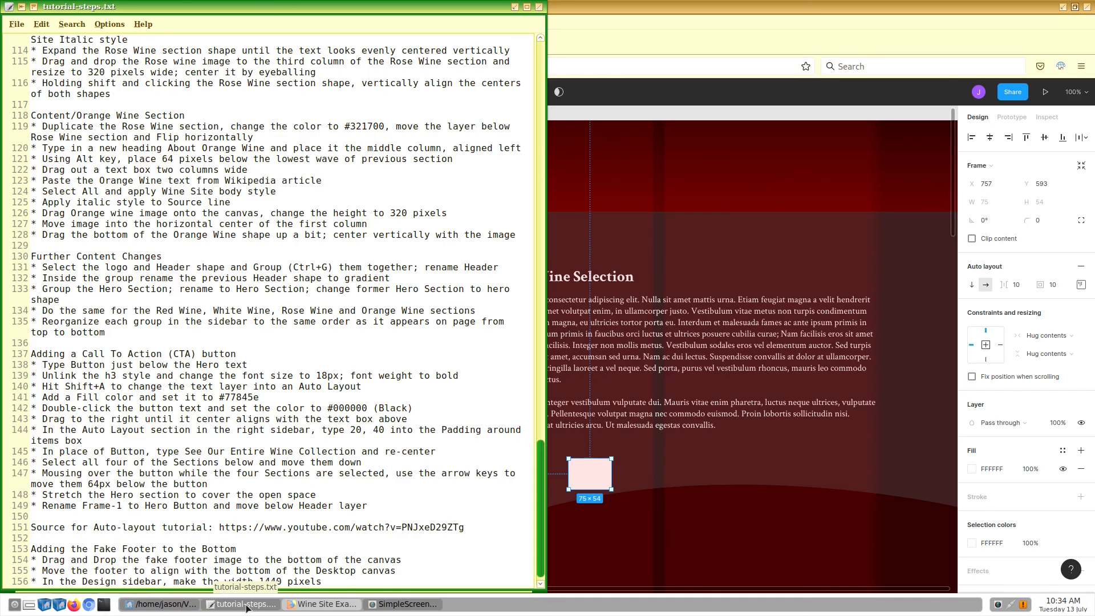
pyautogui.click(247, 606)
pyautogui.click(980, 472)
pyautogui.write('778')
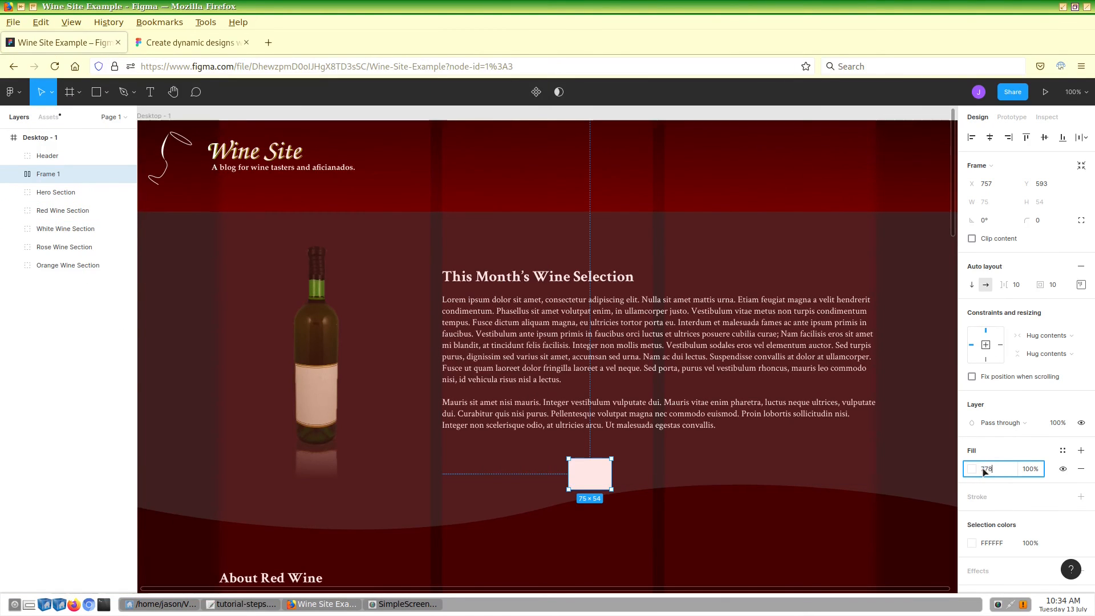
pyautogui.write('45E')
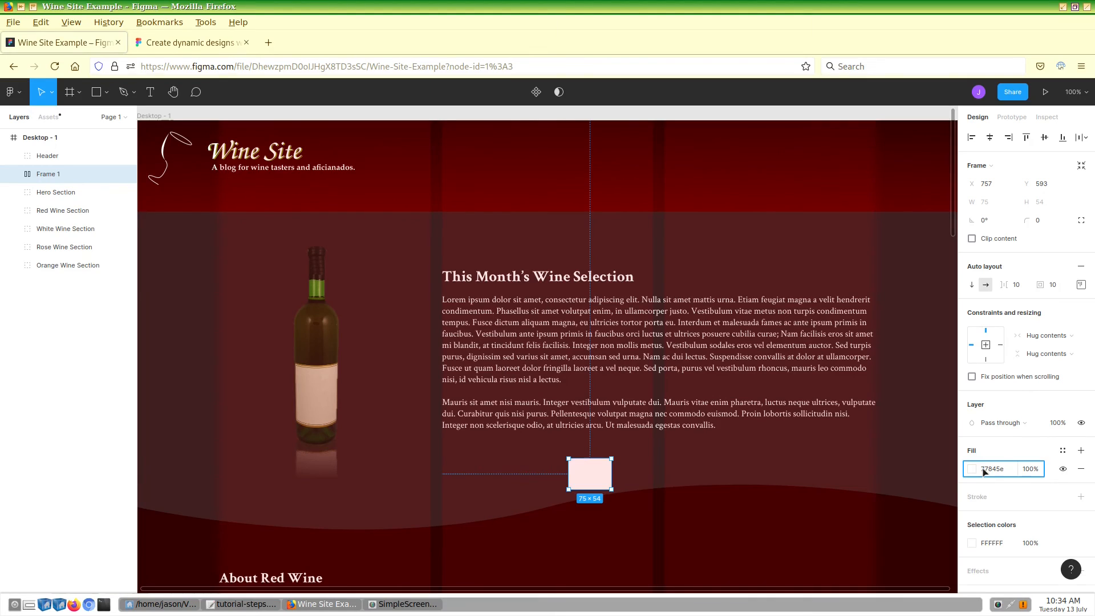
pyautogui.press('Return')
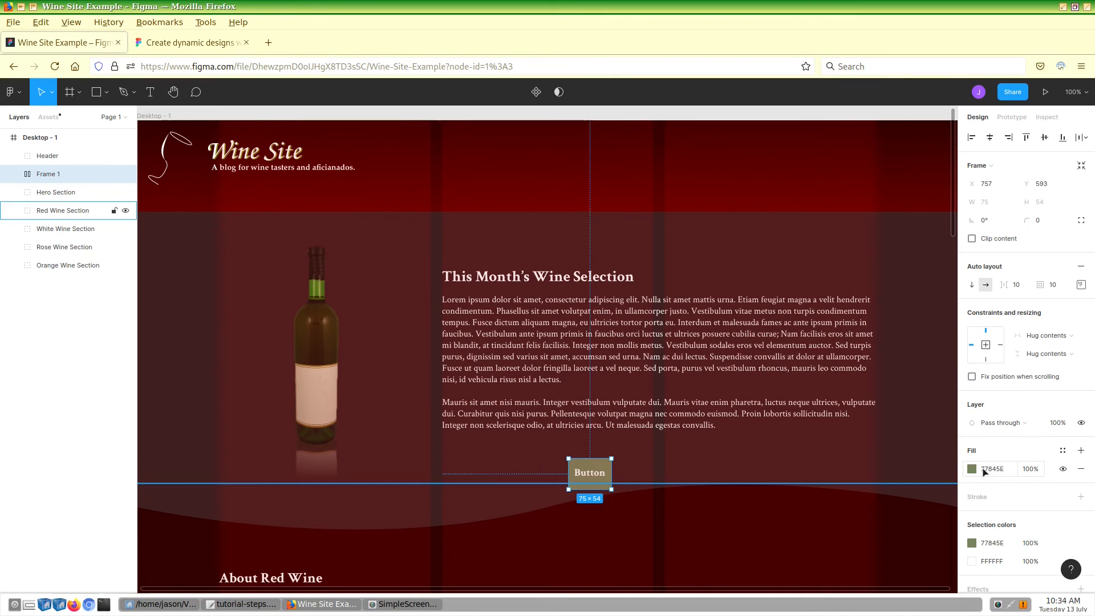
# Step: Change the text colour inside the button frame to black, 000000
pyautogui.click(590, 474)
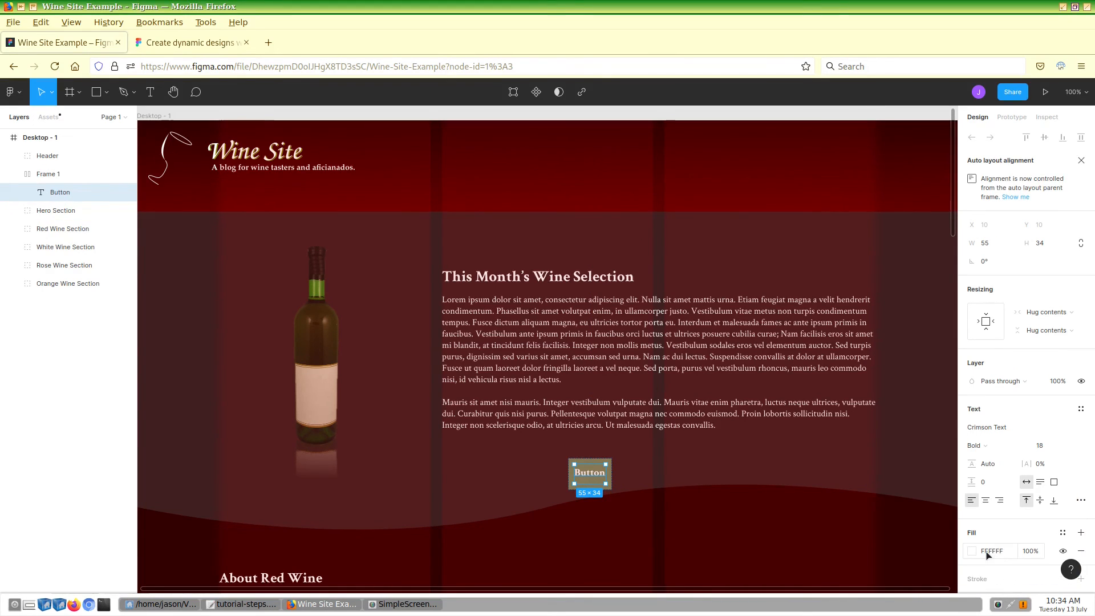
pyautogui.click(973, 552)
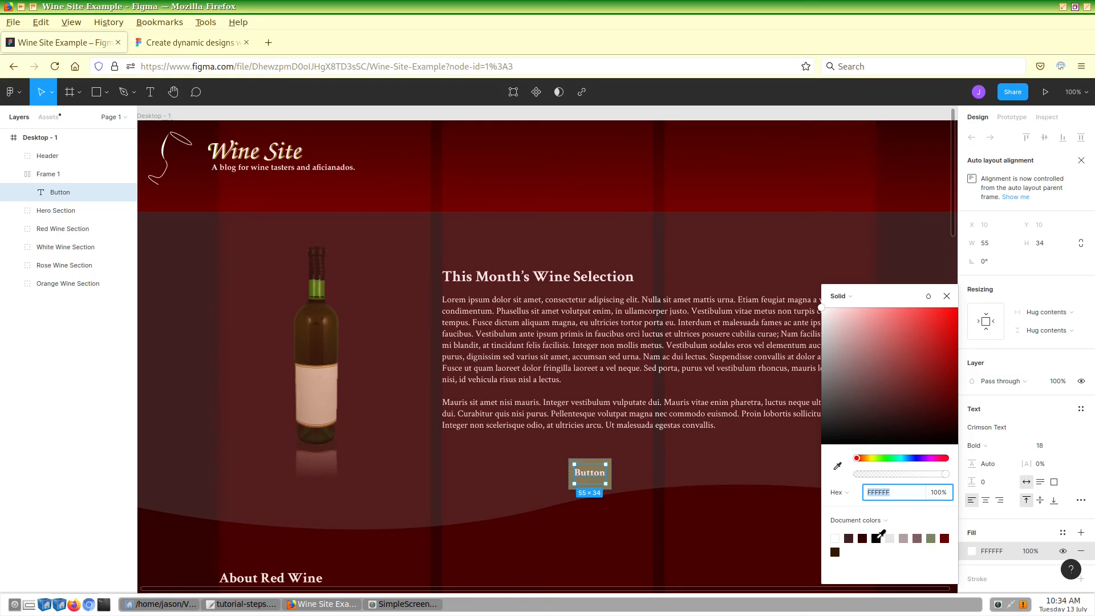
pyautogui.click(877, 537)
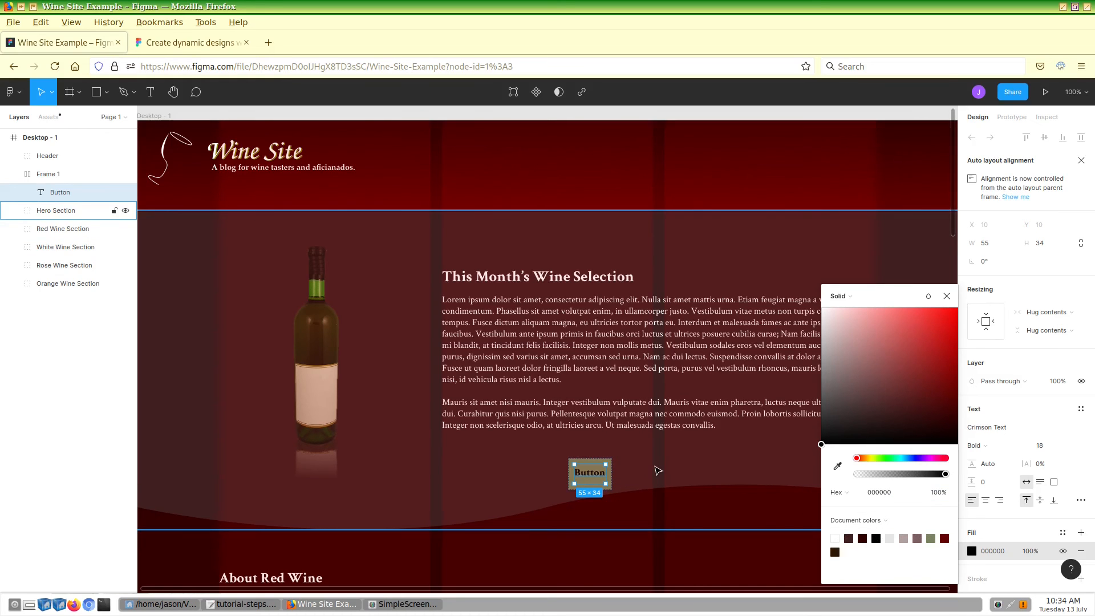
pyautogui.click(661, 466)
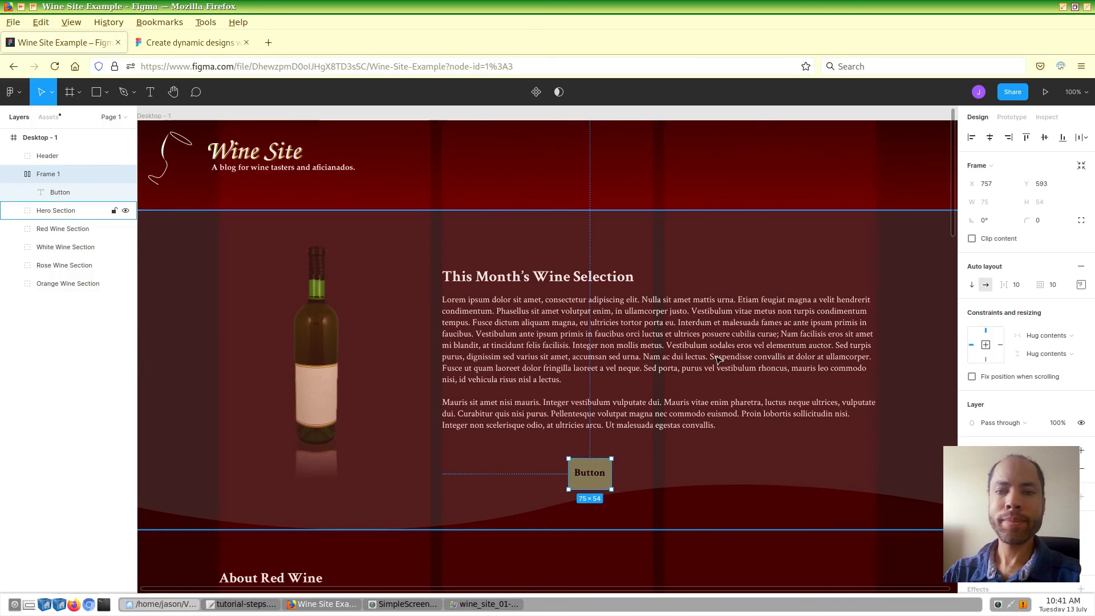
# Step: Center the button frame beneath the hero paragraphs and set its auto layout padding to 20 vertically and 40 horizontally
pyautogui.moveTo(590, 477); pyautogui.dragTo(658, 465)
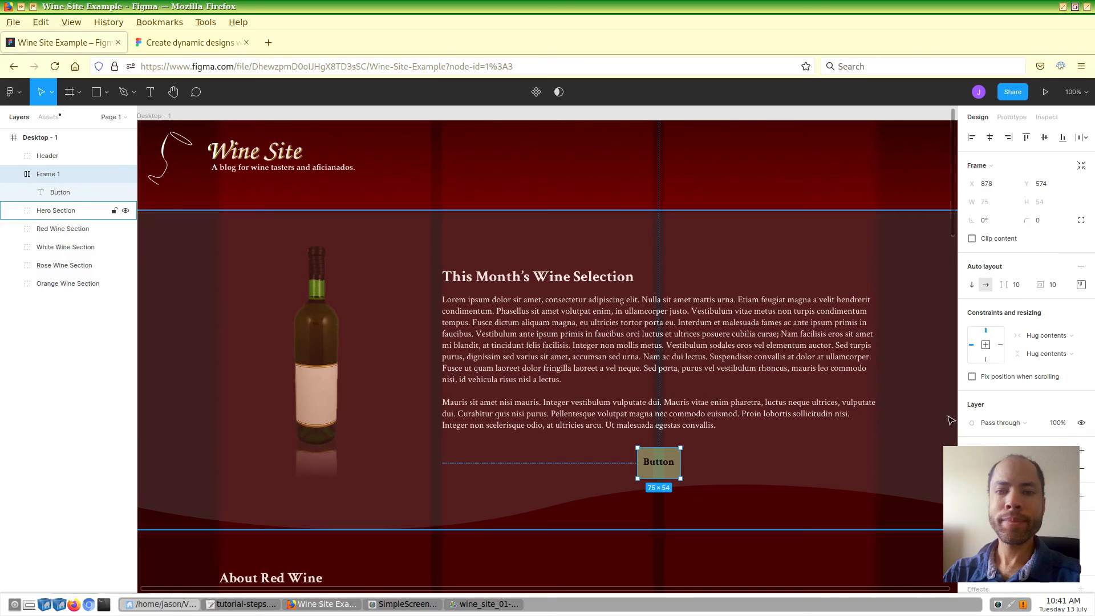
pyautogui.click(1054, 285)
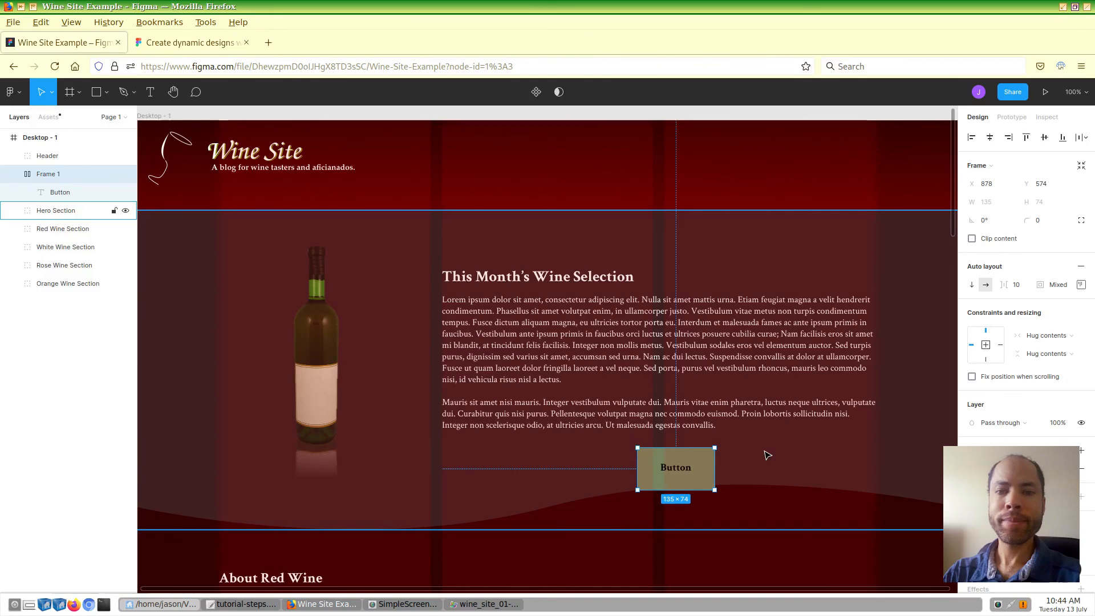
# Step: Change the button label to See Our Entire Wine Collection and re-center the button frame beneath the hero paragraphs
pyautogui.doubleClick(680, 470)
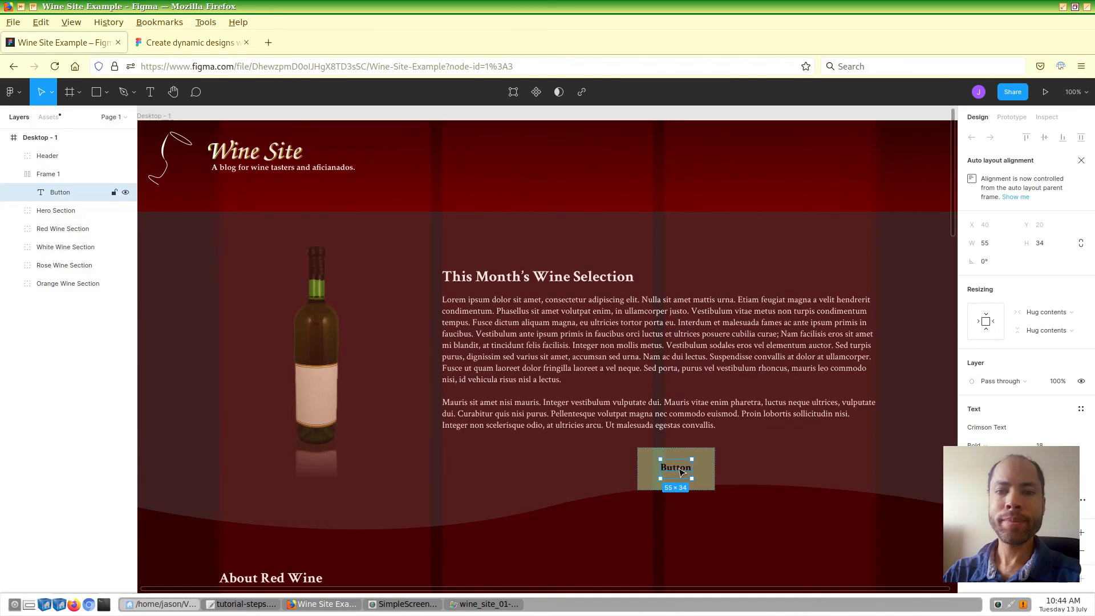
pyautogui.doubleClick(679, 469)
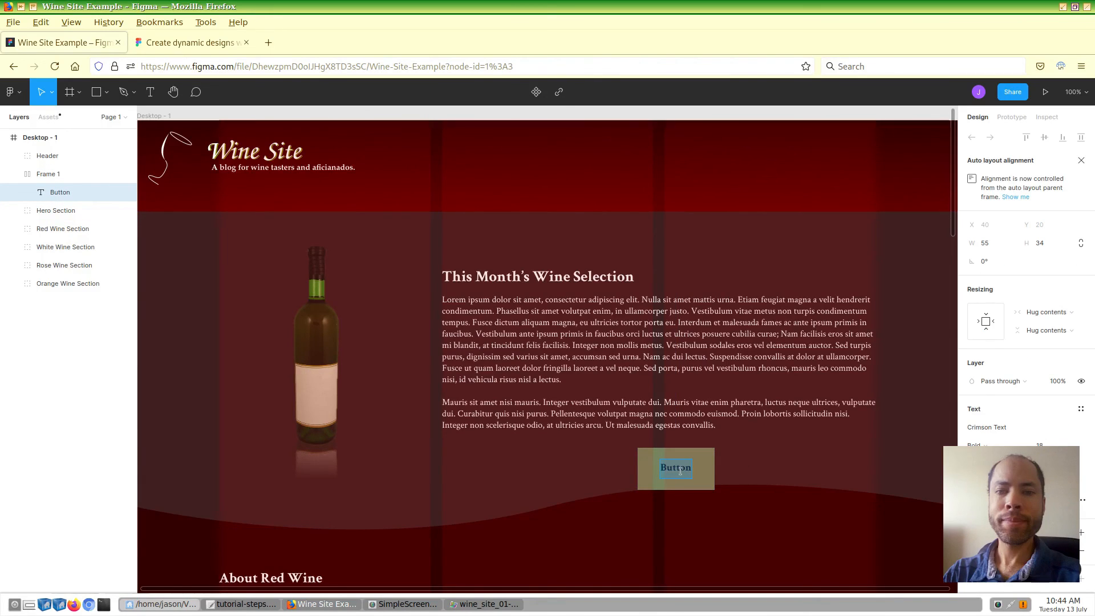
pyautogui.write('See Our Entire')
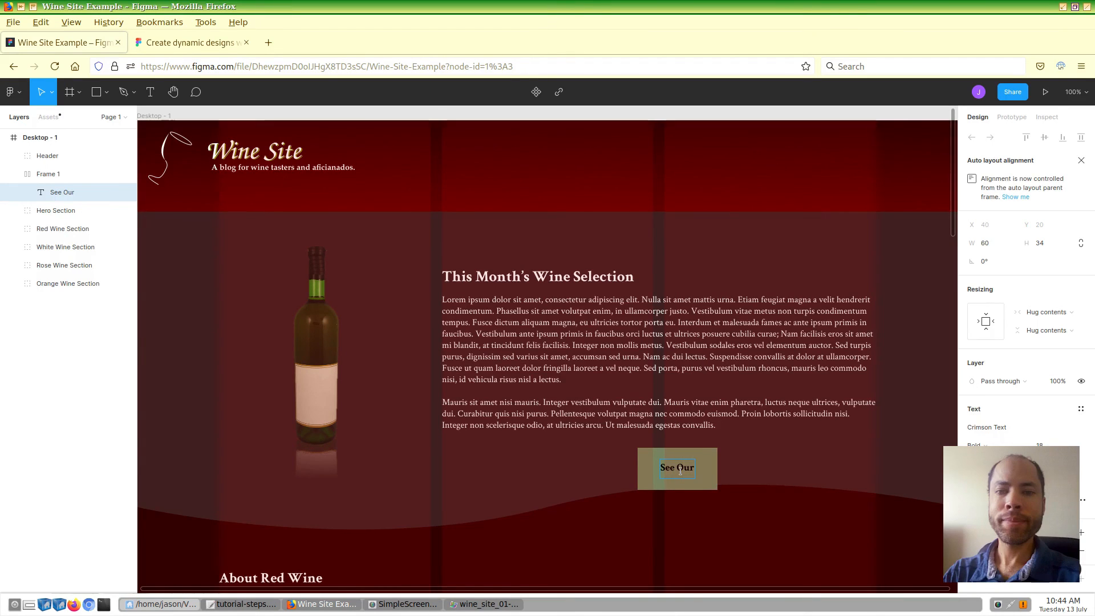
pyautogui.write(' Wine')
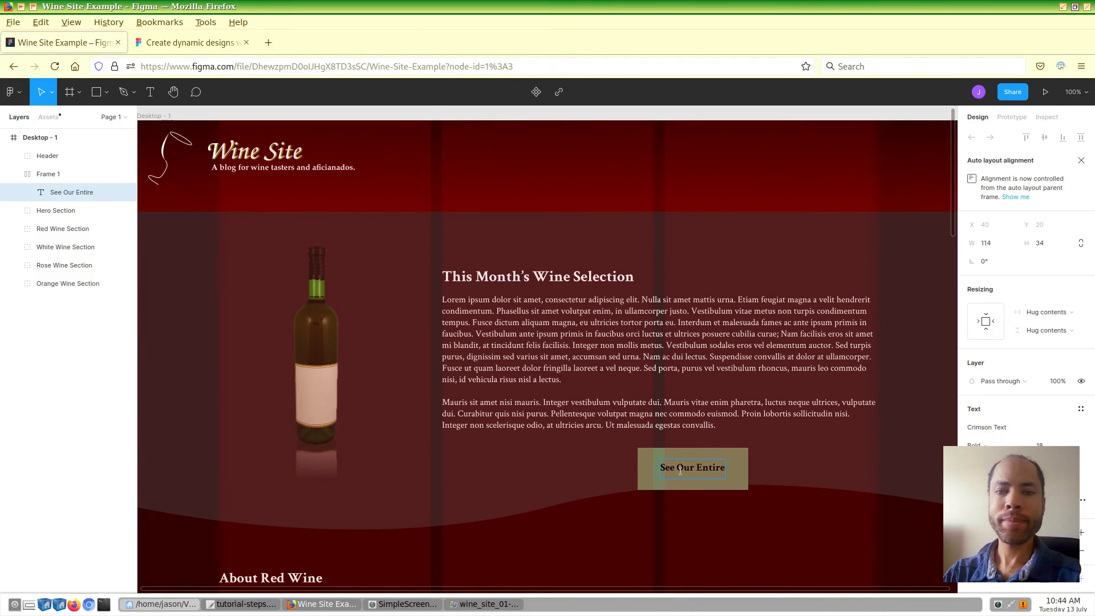
pyautogui.write(' C')
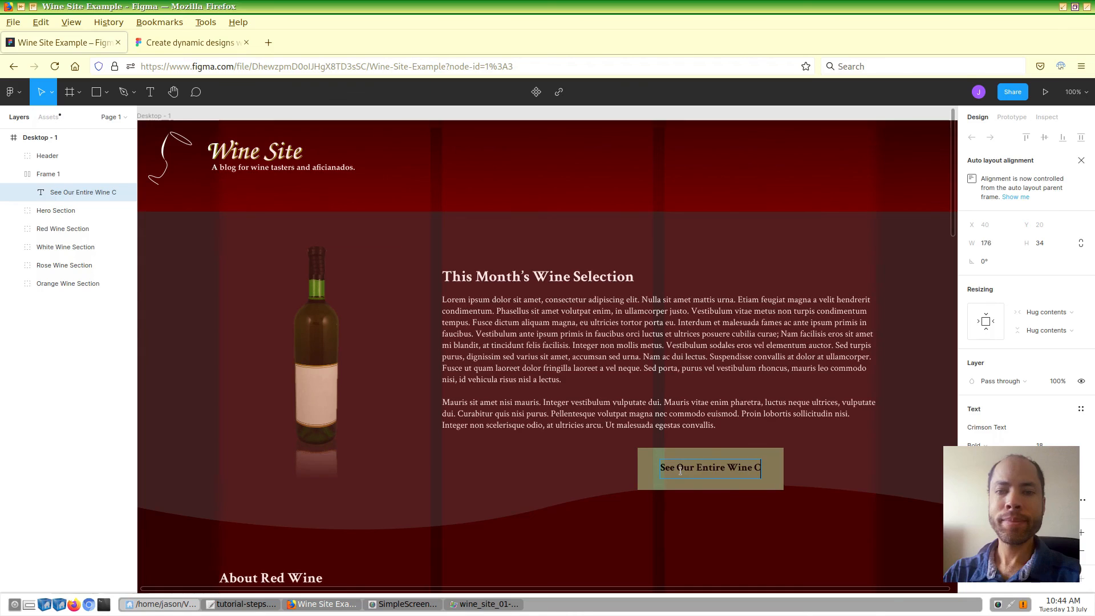
pyautogui.write('ollection')
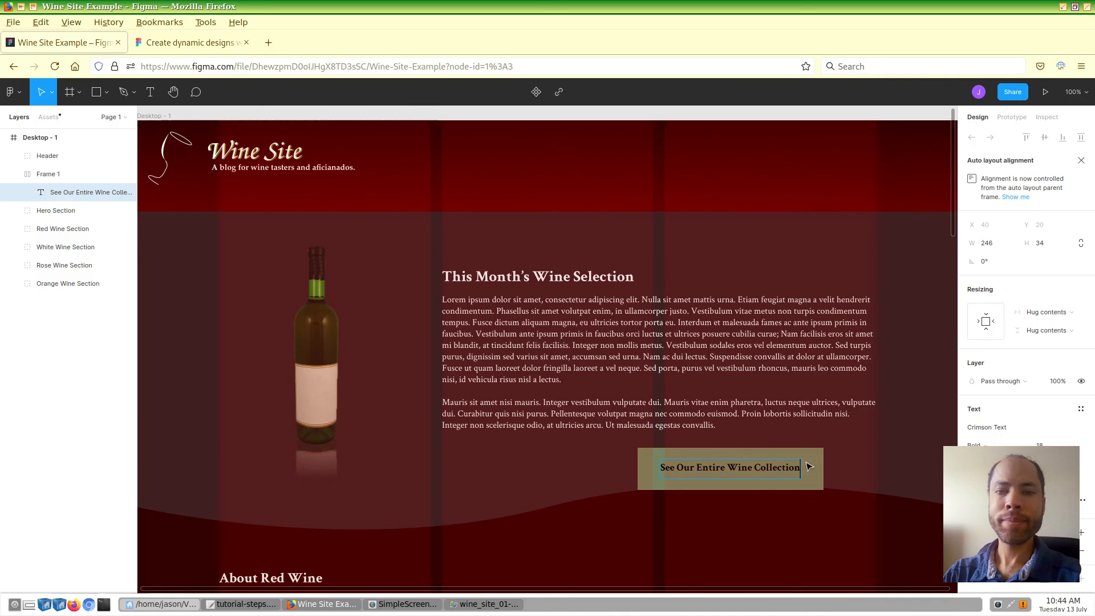
pyautogui.press('Escape')
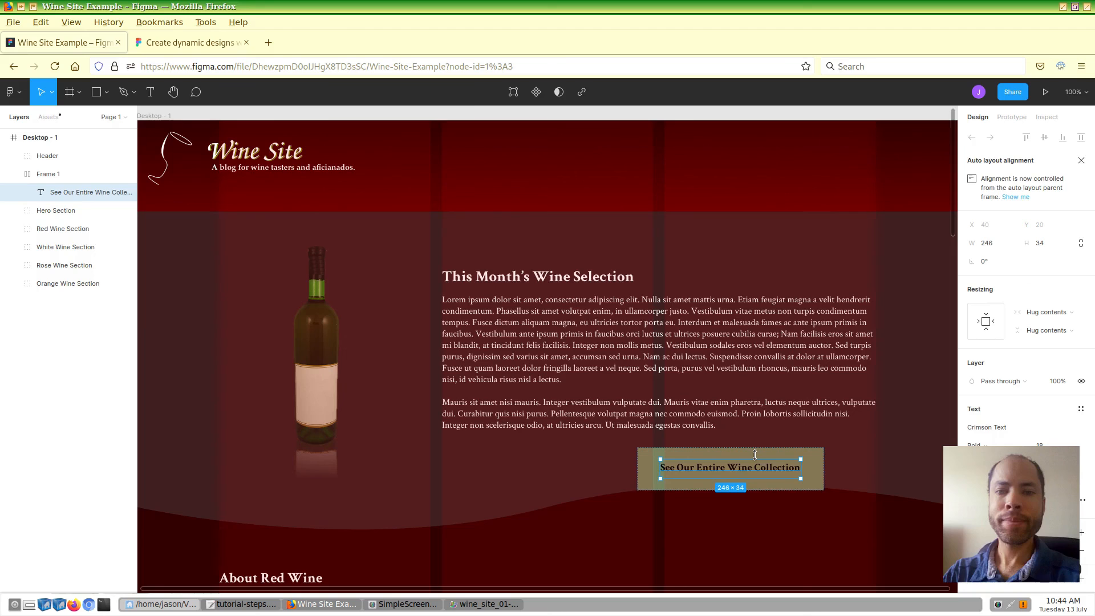
pyautogui.press('Escape')
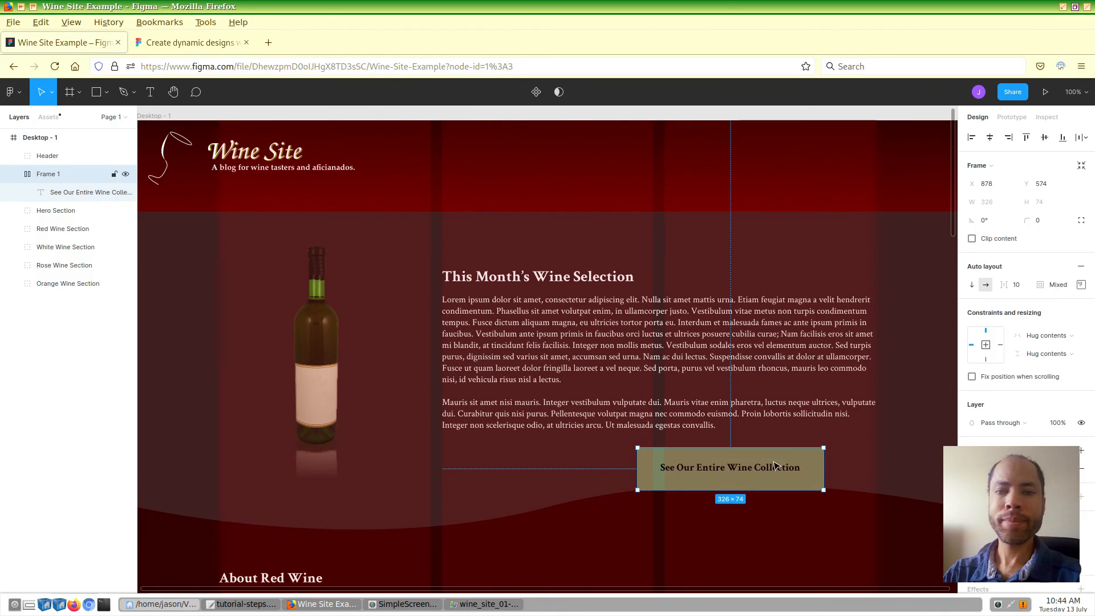
pyautogui.moveTo(772, 466); pyautogui.dragTo(703, 458)
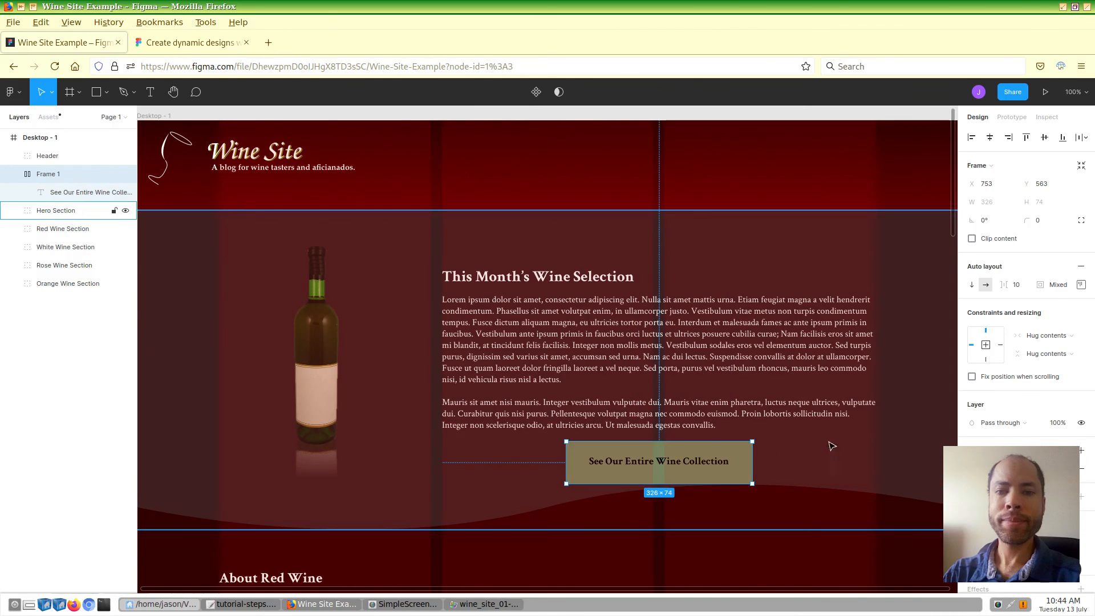
pyautogui.click(917, 440)
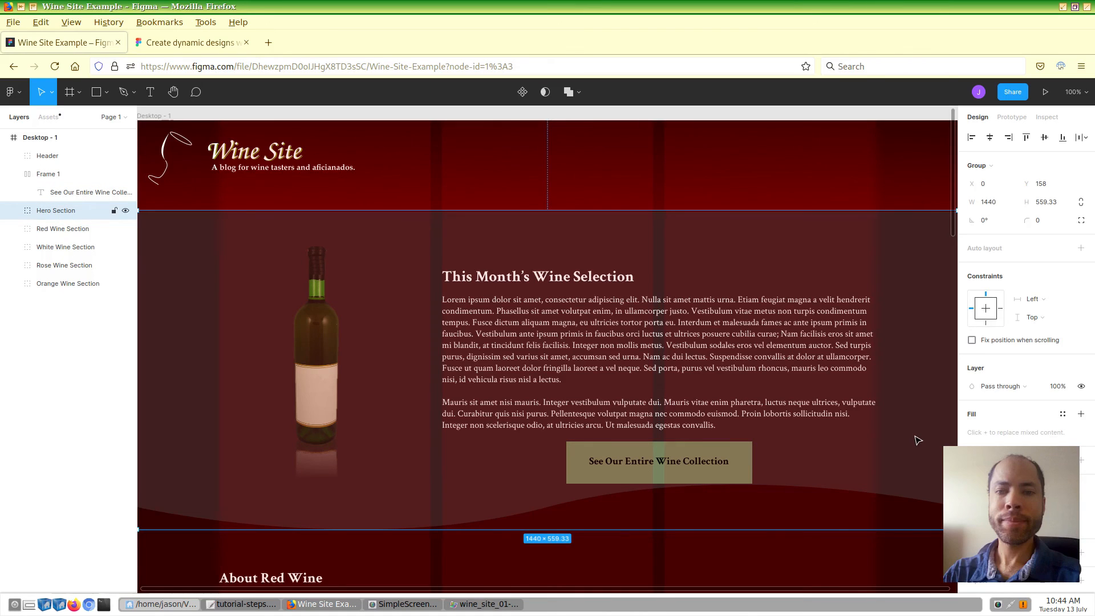
# Step: Move the Red, White, Rose and Orange Wine Section groups down together to leave more space below the call-to-action button
pyautogui.scroll(-4, 569, 471)
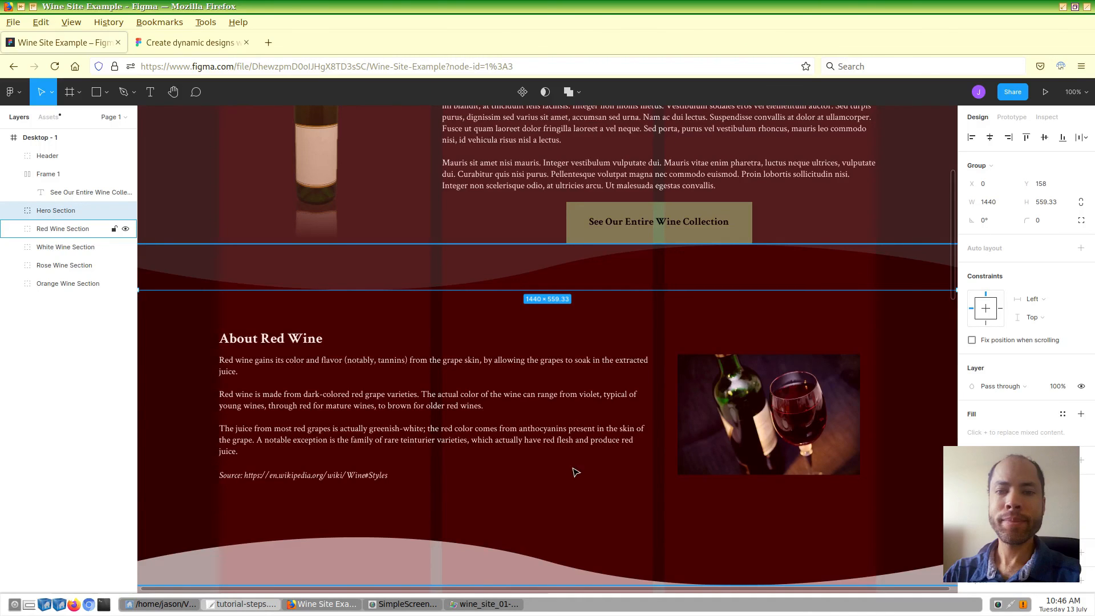
pyautogui.click(592, 498)
pyautogui.scroll(-2, 596, 485)
pyautogui.scroll(-2, 599, 478)
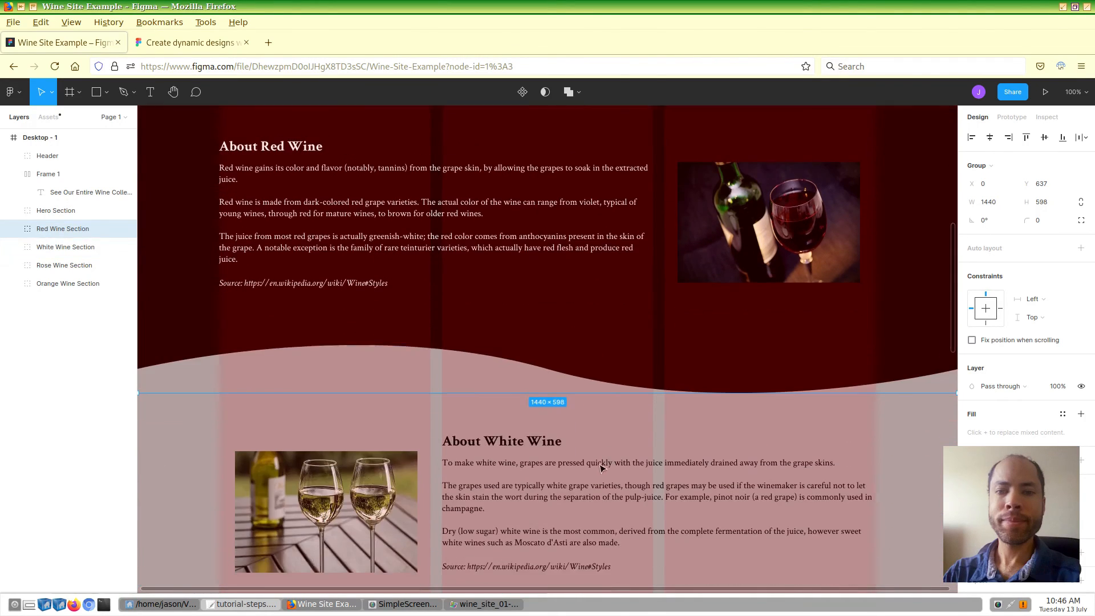
pyautogui.keyDown('shift'); pyautogui.click(630, 423); pyautogui.keyUp('shift')
pyautogui.scroll(-4, 627, 421)
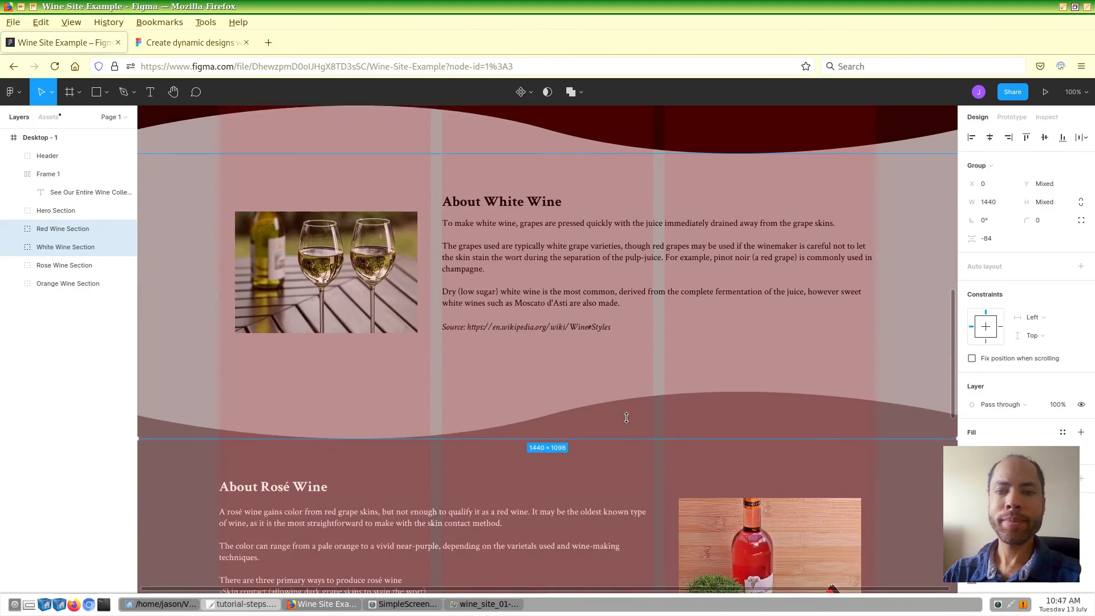
pyautogui.scroll(-1, 627, 417)
pyautogui.keyDown('shift'); pyautogui.click(630, 407); pyautogui.keyUp('shift')
pyautogui.scroll(-3, 631, 403)
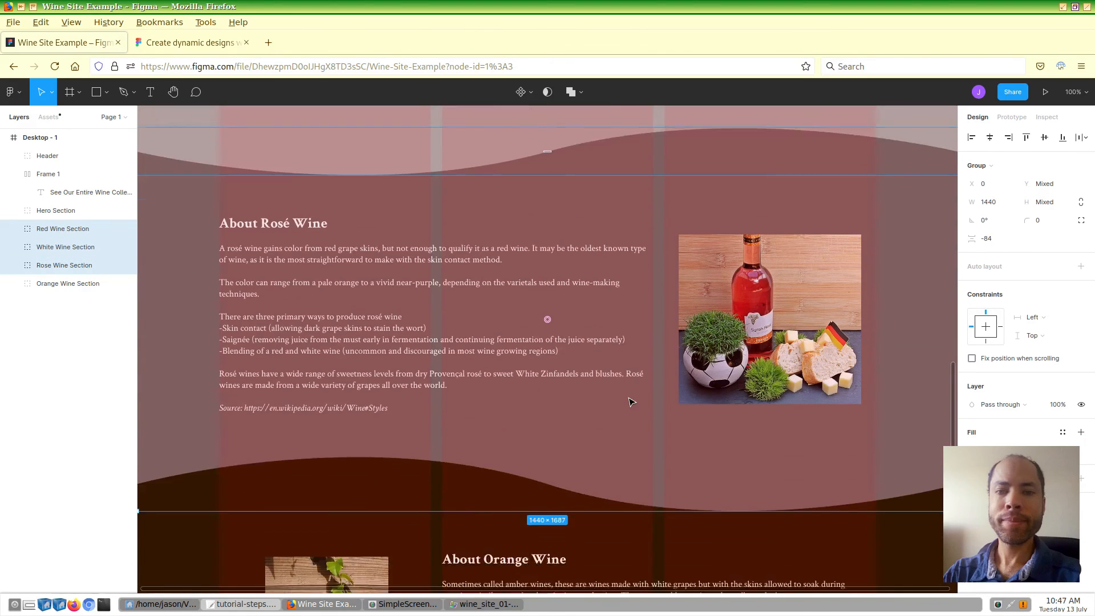
pyautogui.scroll(-4, 632, 403)
pyautogui.keyDown('shift'); pyautogui.click(622, 485); pyautogui.keyUp('shift')
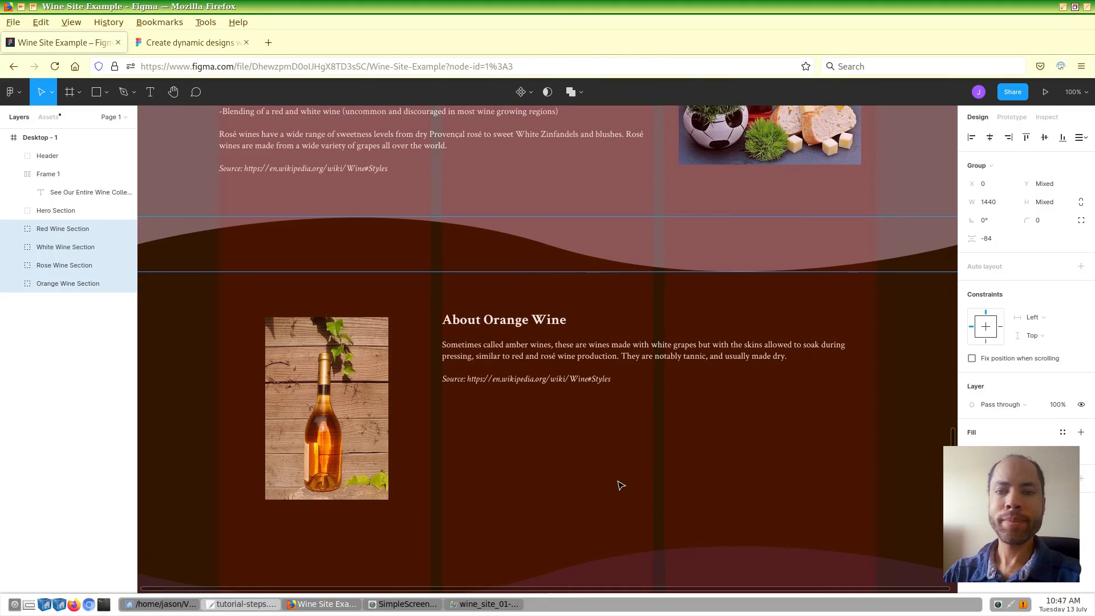
pyautogui.scroll(-2, 639, 489)
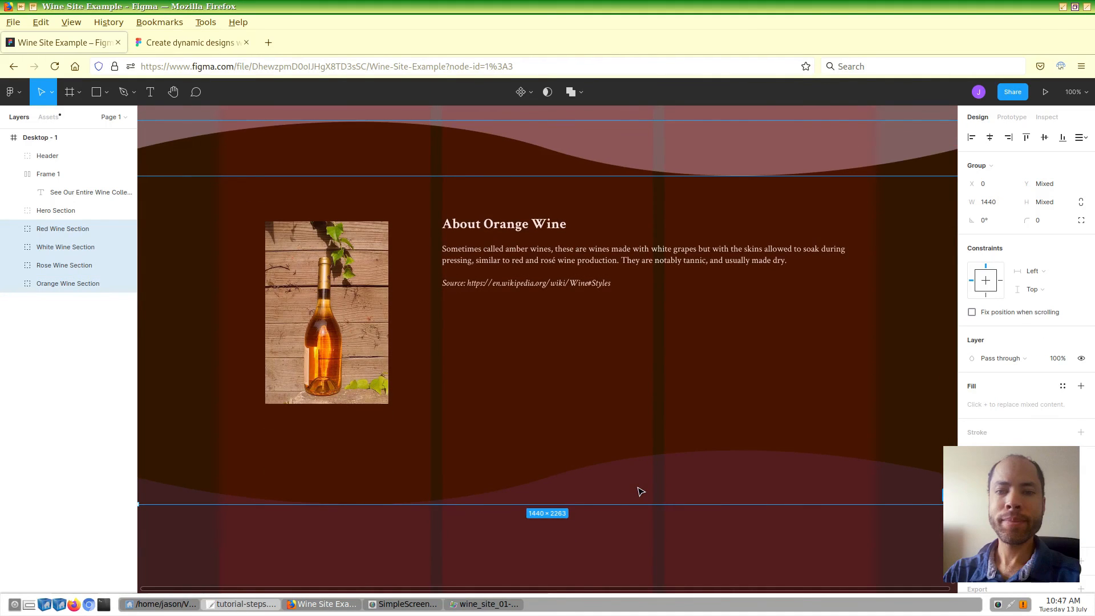
pyautogui.press('-')
pyautogui.scroll(6, 714, 464)
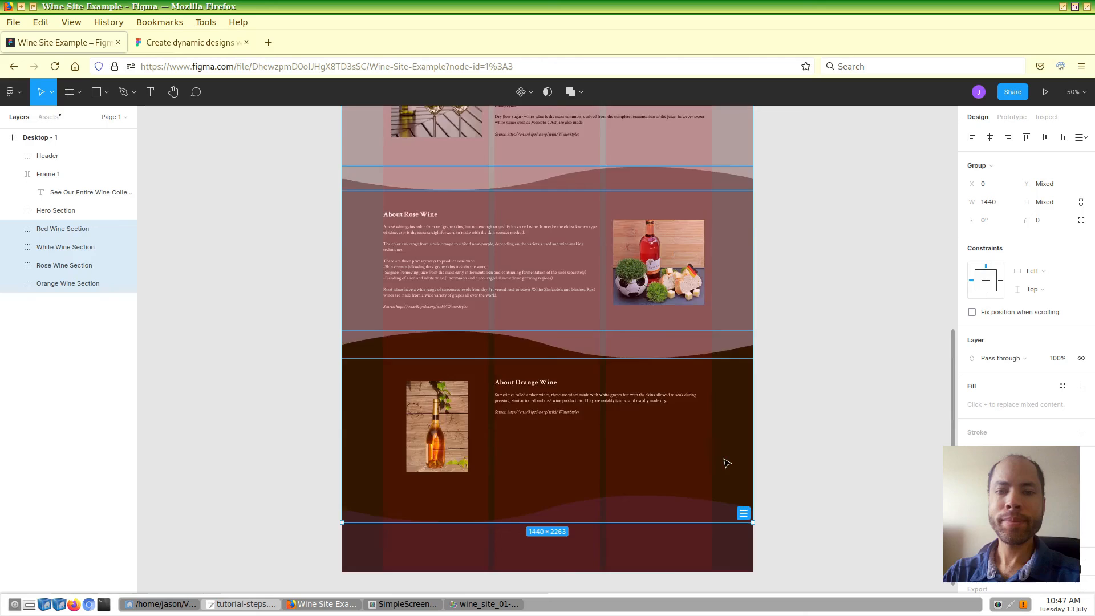
pyautogui.scroll(4, 726, 463)
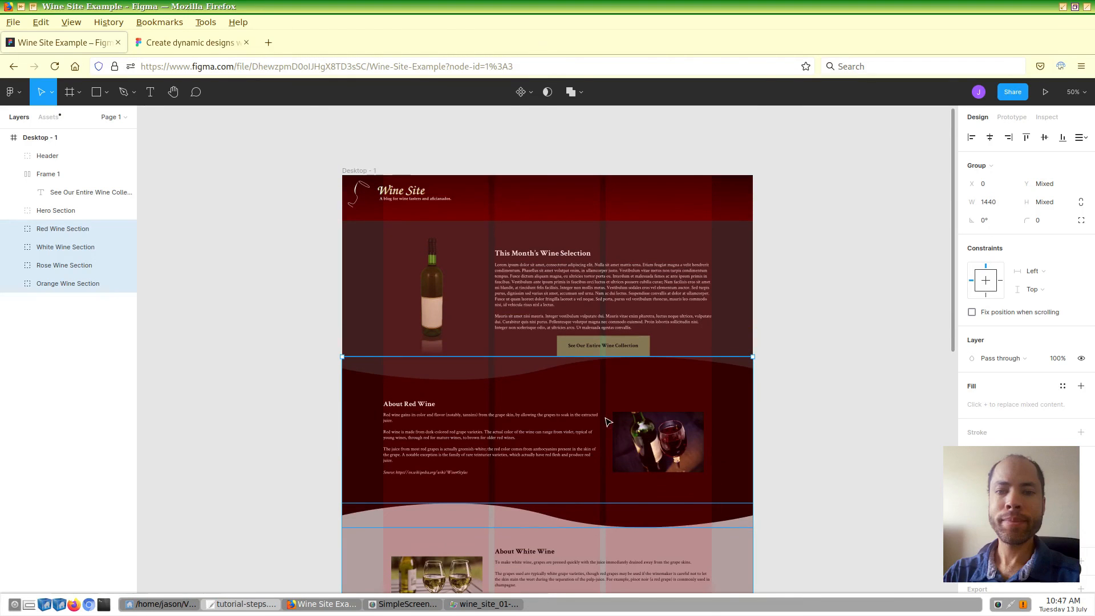
pyautogui.moveTo(595, 387); pyautogui.dragTo(603, 408)
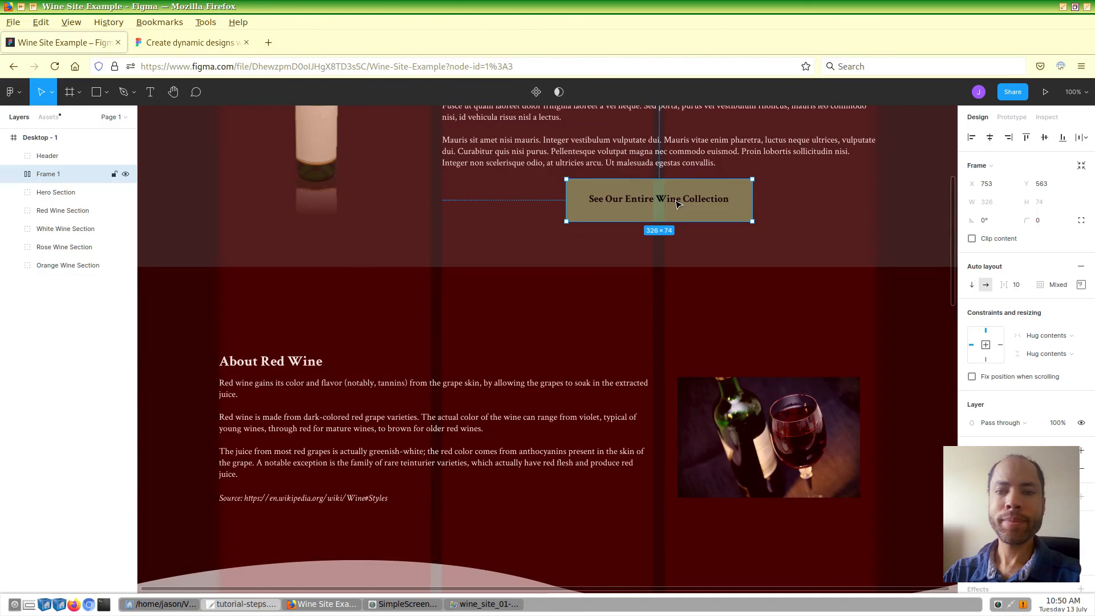
# Step: Nudge the call-to-action button frame down 4 pixels to Y 567
pyautogui.press('Down')
pyautogui.press('Down')
pyautogui.press('Down')
pyautogui.press('Down')
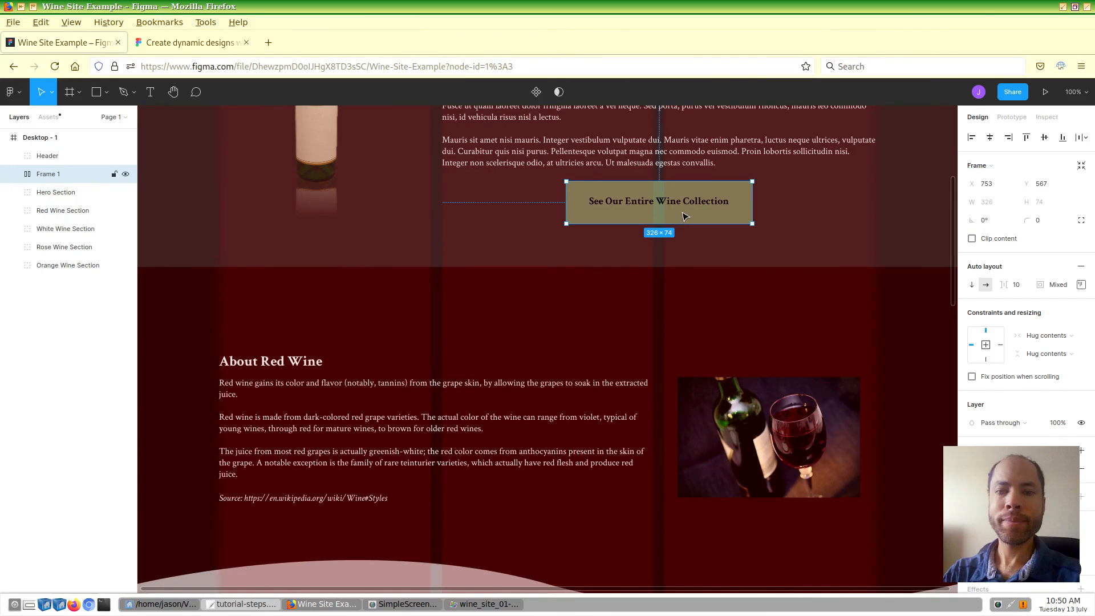
# Step: Nudge the Red, White, Rose and Orange Wine Section groups up together, reducing the gap below the call-to-action button to about 67 pixels
pyautogui.click(588, 339)
pyautogui.scroll(-1, 588, 339)
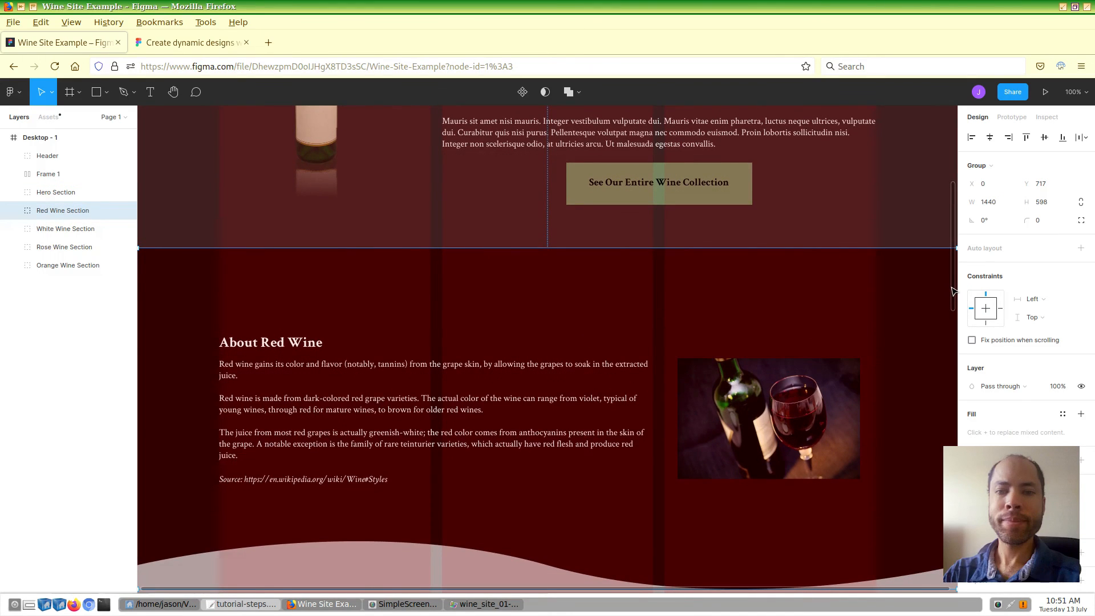
pyautogui.press('-')
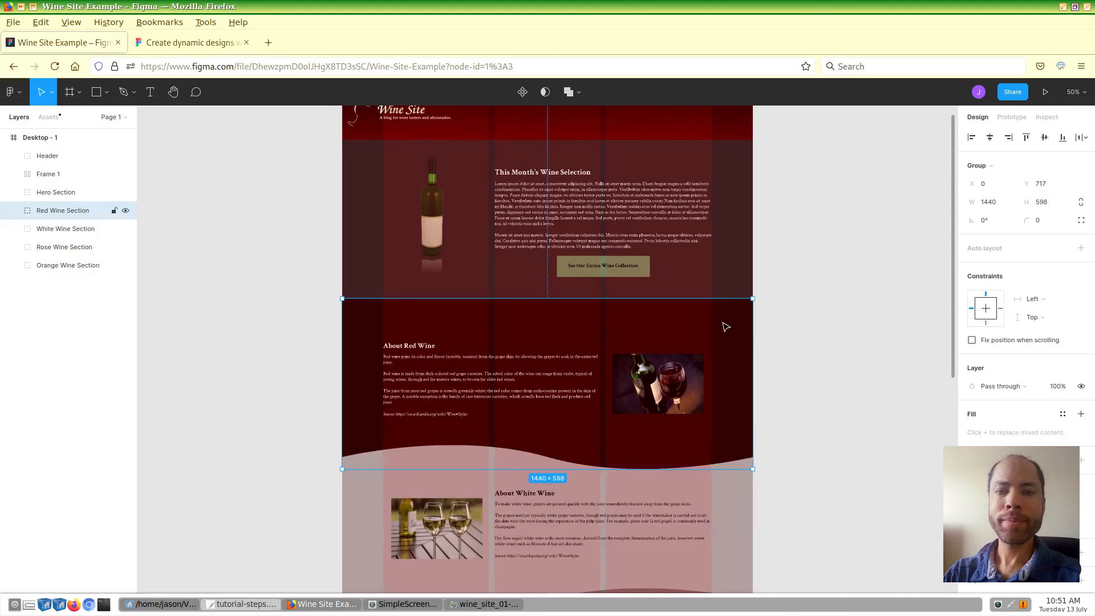
pyautogui.keyDown('shift'); pyautogui.click(610, 525); pyautogui.keyUp('shift')
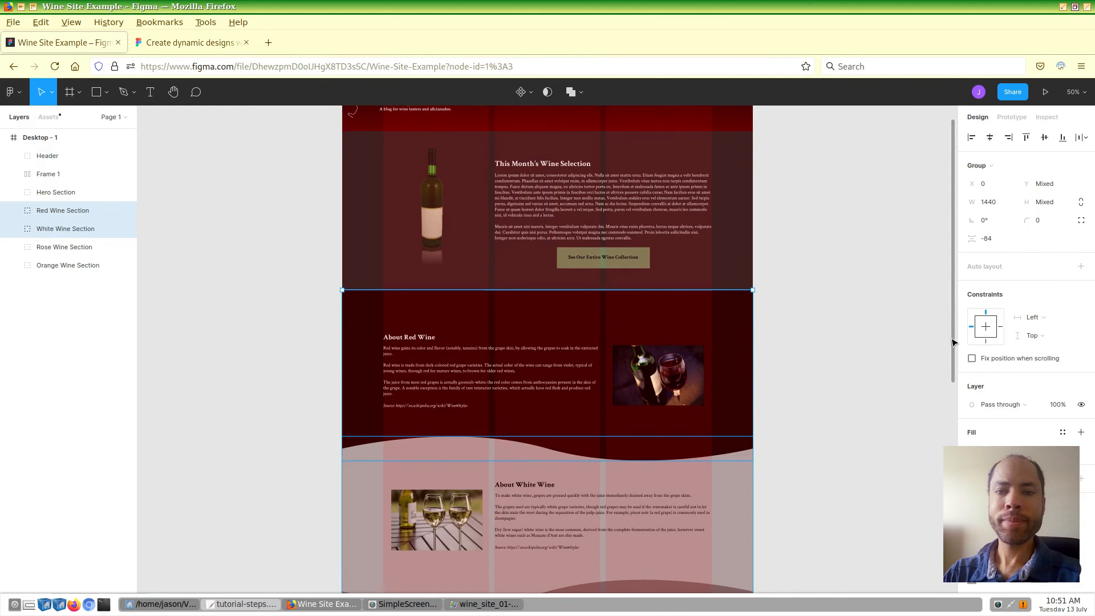
pyautogui.scroll(-6, 720, 397)
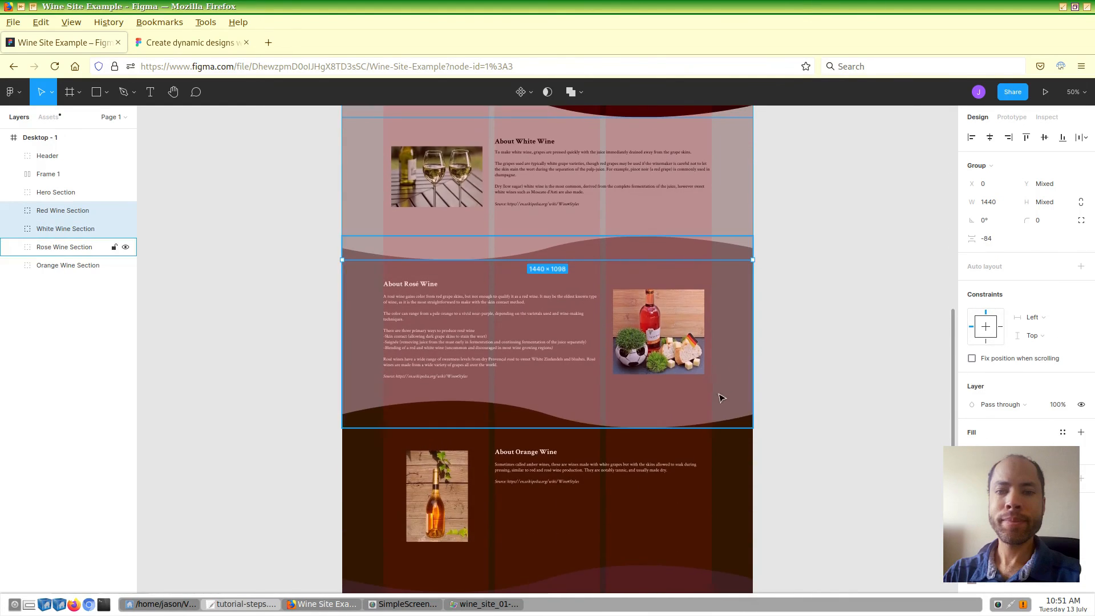
pyautogui.keyDown('shift'); pyautogui.click(721, 397); pyautogui.keyUp('shift')
pyautogui.keyDown('shift'); pyautogui.click(710, 506); pyautogui.keyUp('shift')
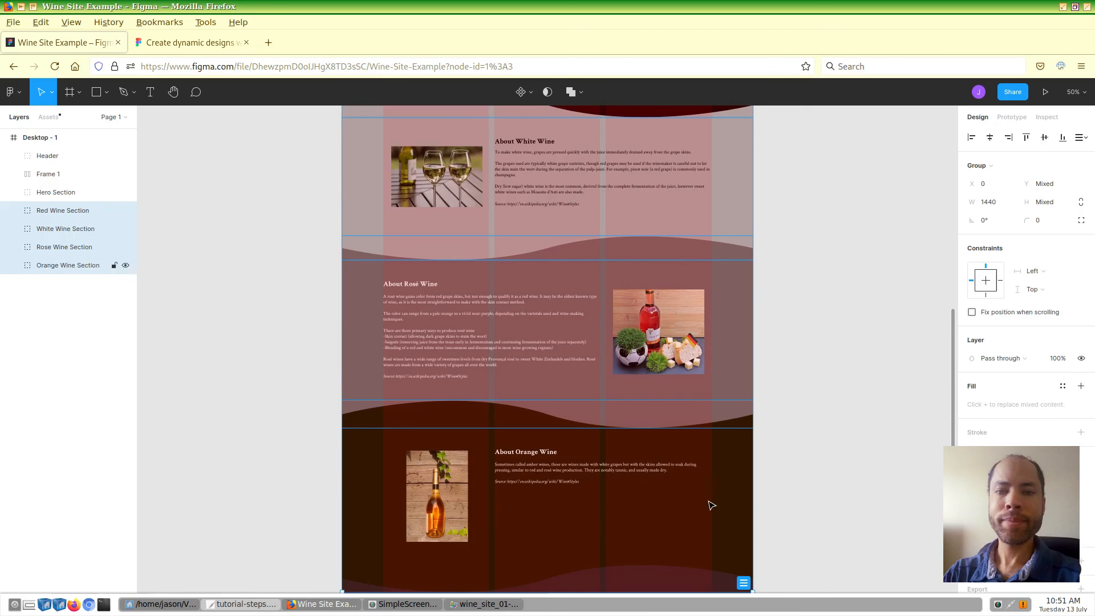
pyautogui.scroll(-1, 821, 477)
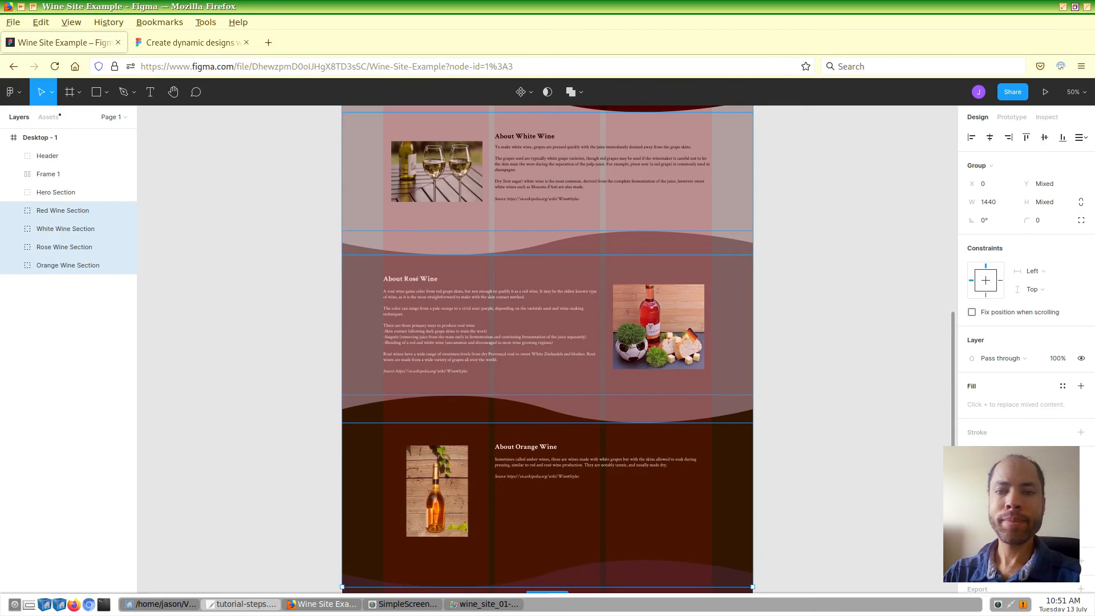
pyautogui.scroll(6, 877, 301)
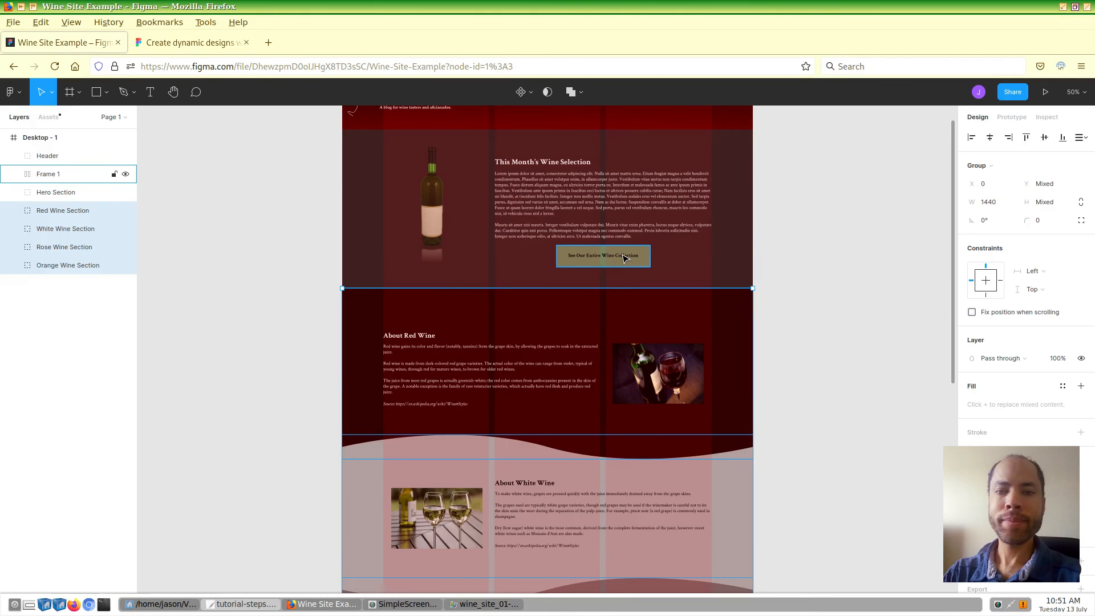
pyautogui.press('alt')
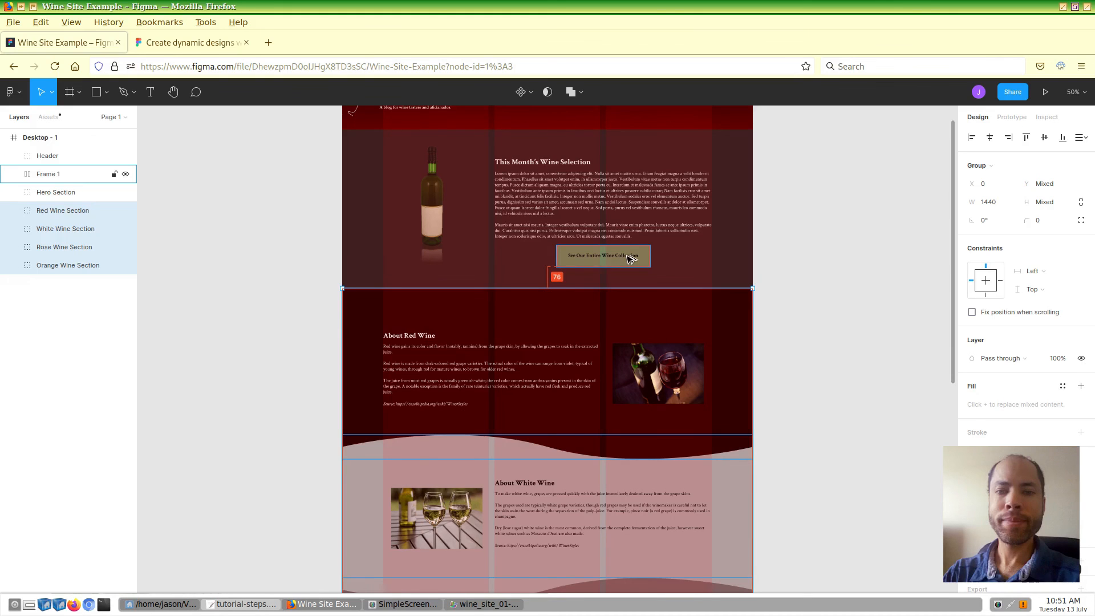
pyautogui.press('Up')
pyautogui.press('Up')
pyautogui.press('Up')
pyautogui.press('Up')
pyautogui.press('Up')
pyautogui.press('Up')
pyautogui.press('Up')
pyautogui.press('Up')
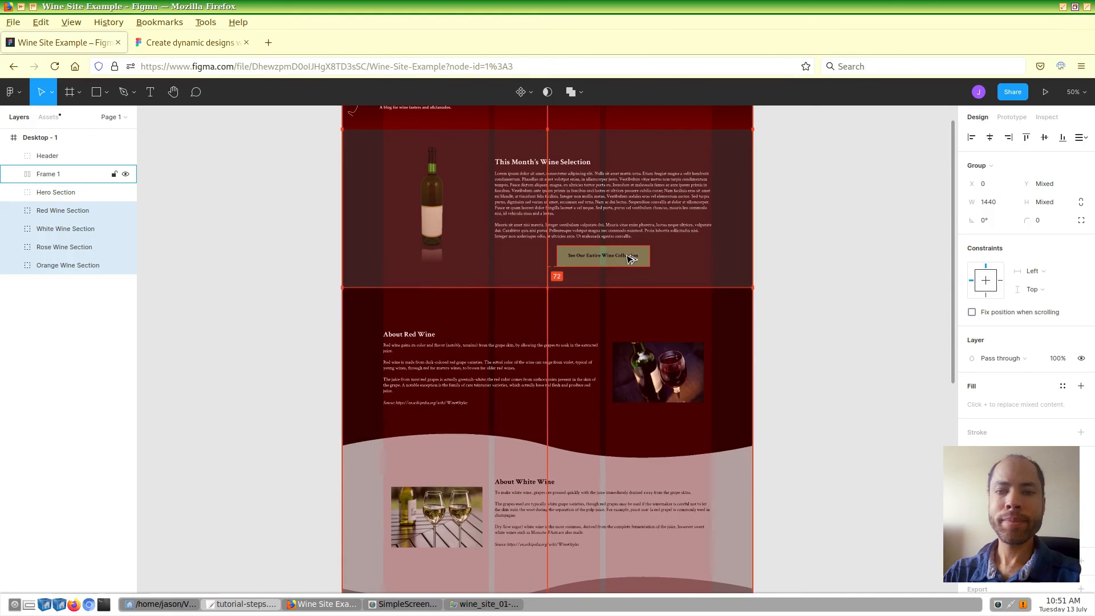
pyautogui.press('Up')
pyautogui.press('Up')
pyautogui.press('Up')
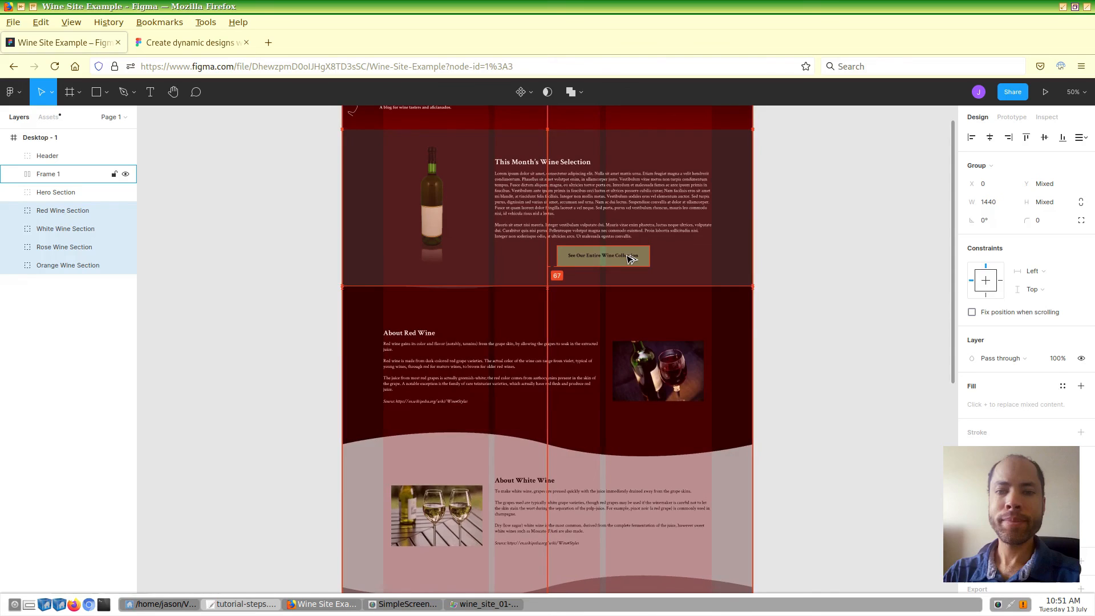
pyautogui.press('Up')
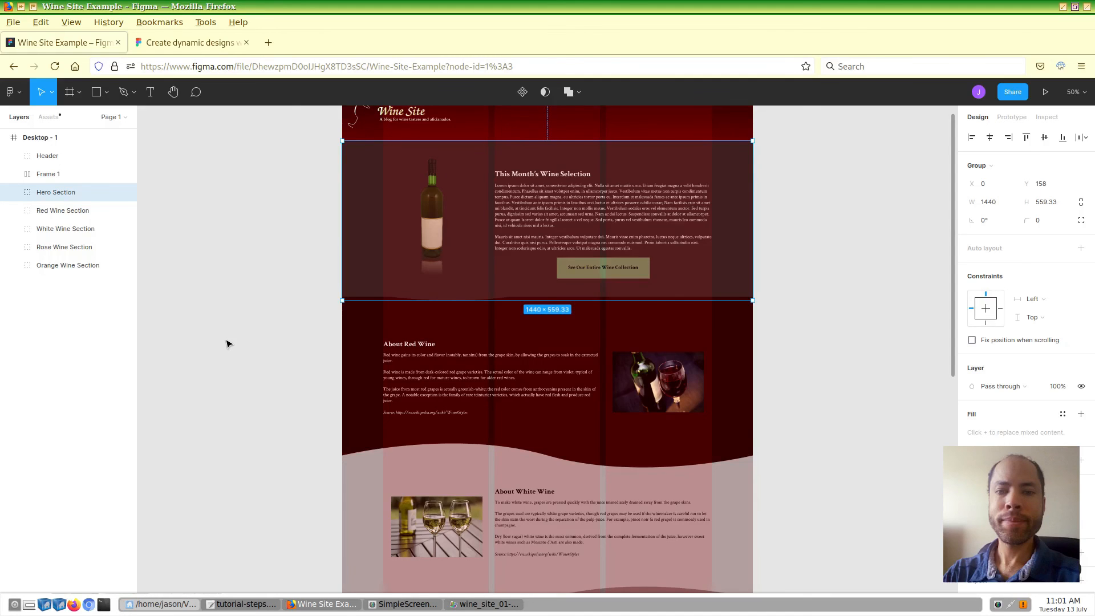
# Step: Stretch the bottom edge of the Hero Section shape down so its wave overlaps the top of the Red Wine Section
pyautogui.hotkey('shift', '0')
pyautogui.scroll(1, 485, 382)
pyautogui.scroll(1, 486, 382)
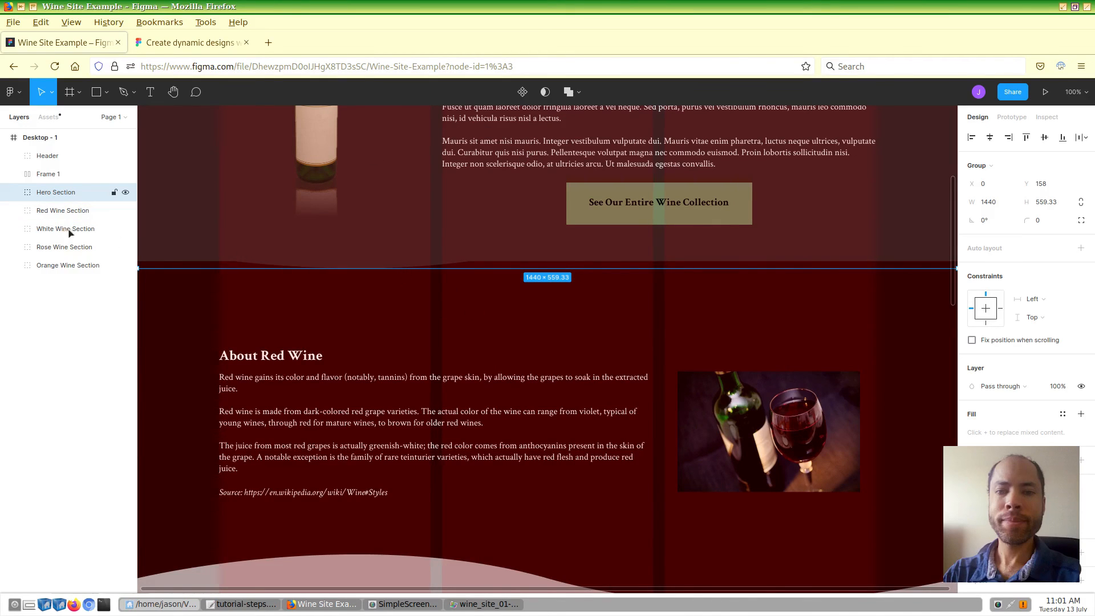
pyautogui.click(13, 193)
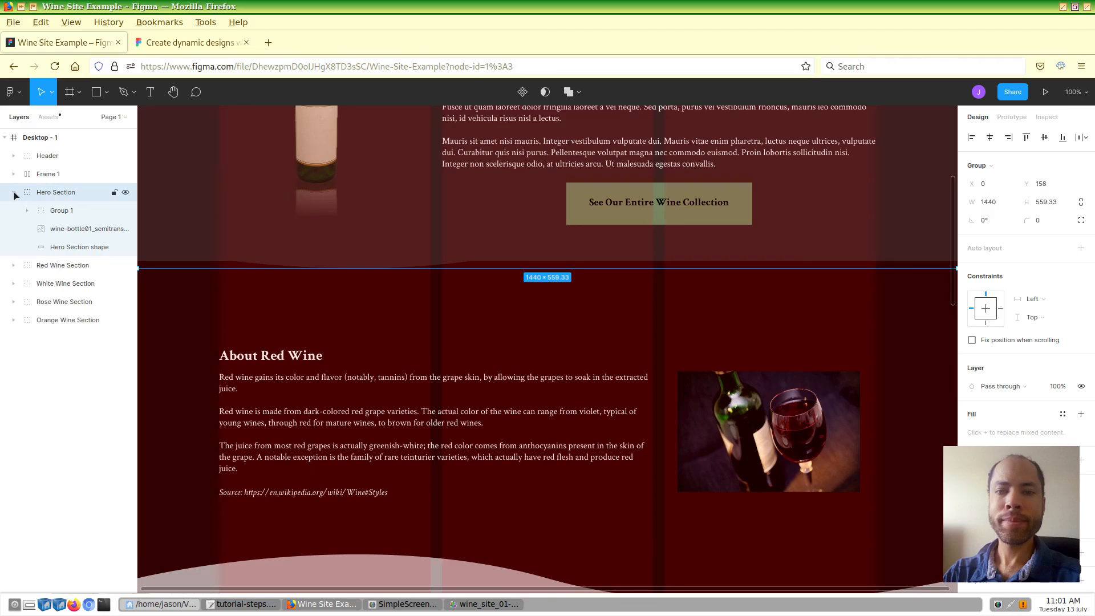
pyautogui.click(78, 251)
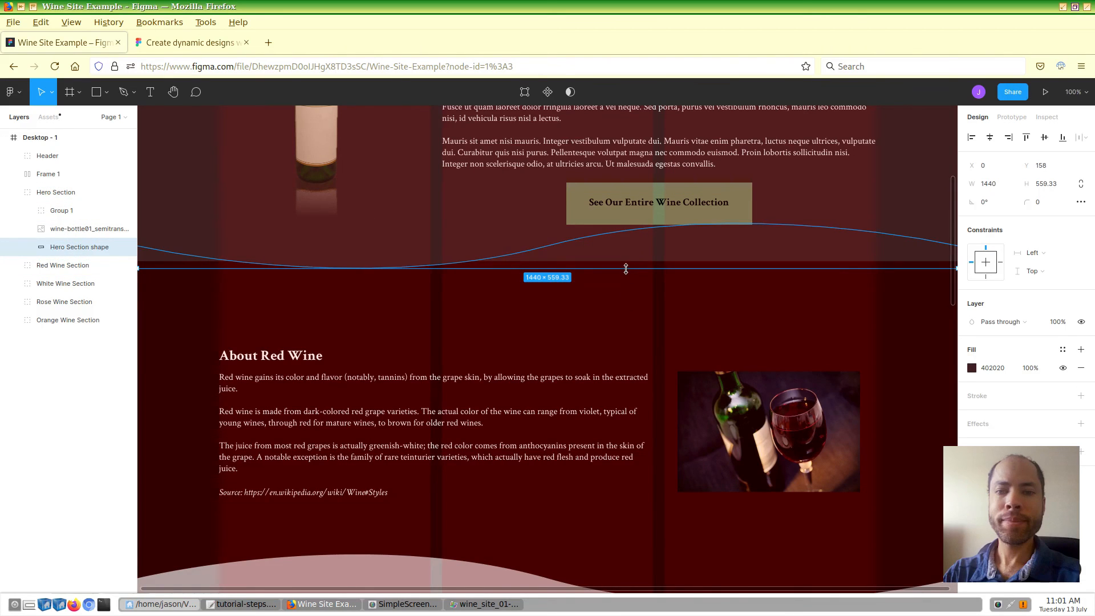
pyautogui.moveTo(625, 270); pyautogui.dragTo(621, 312)
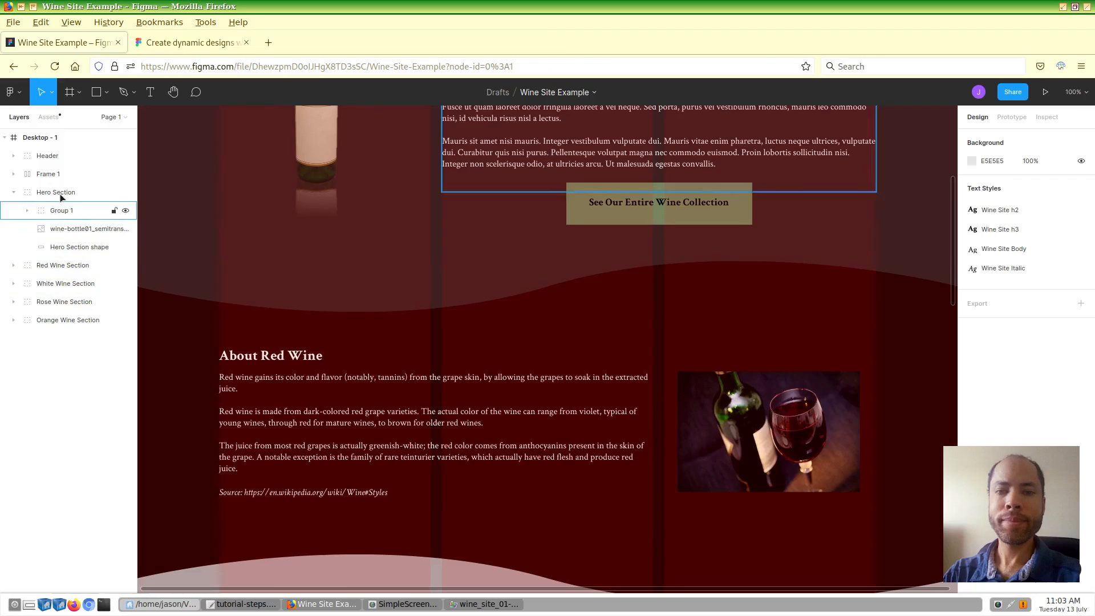
# Step: Rename the Frame 1 layer as Hero Button
pyautogui.doubleClick(54, 177)
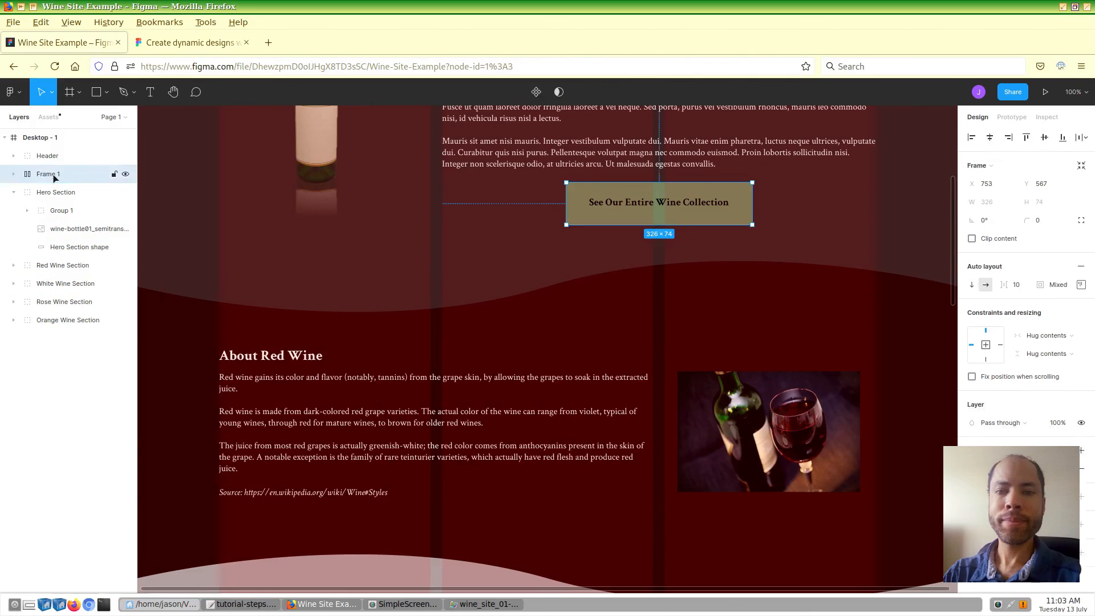
pyautogui.write('Hero Bu')
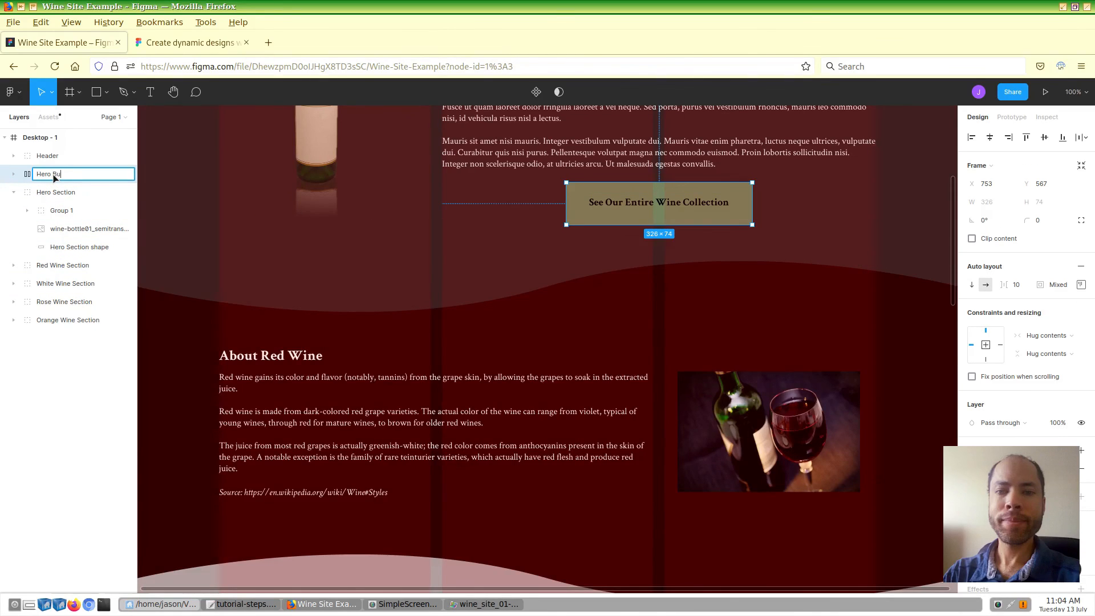
pyautogui.write('tton')
pyautogui.press('Return')
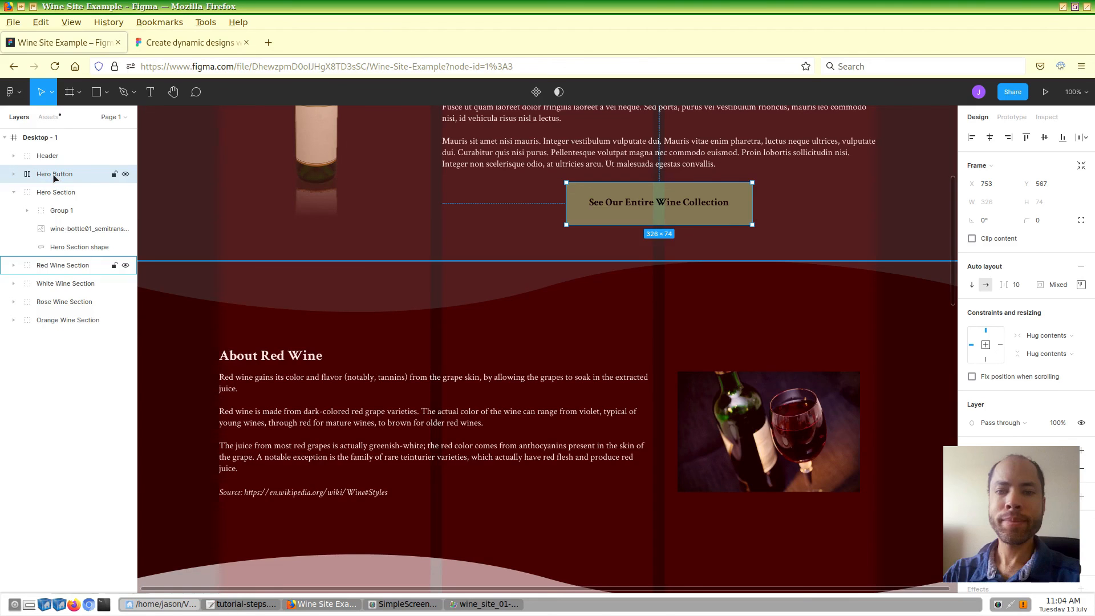
pyautogui.click(61, 389)
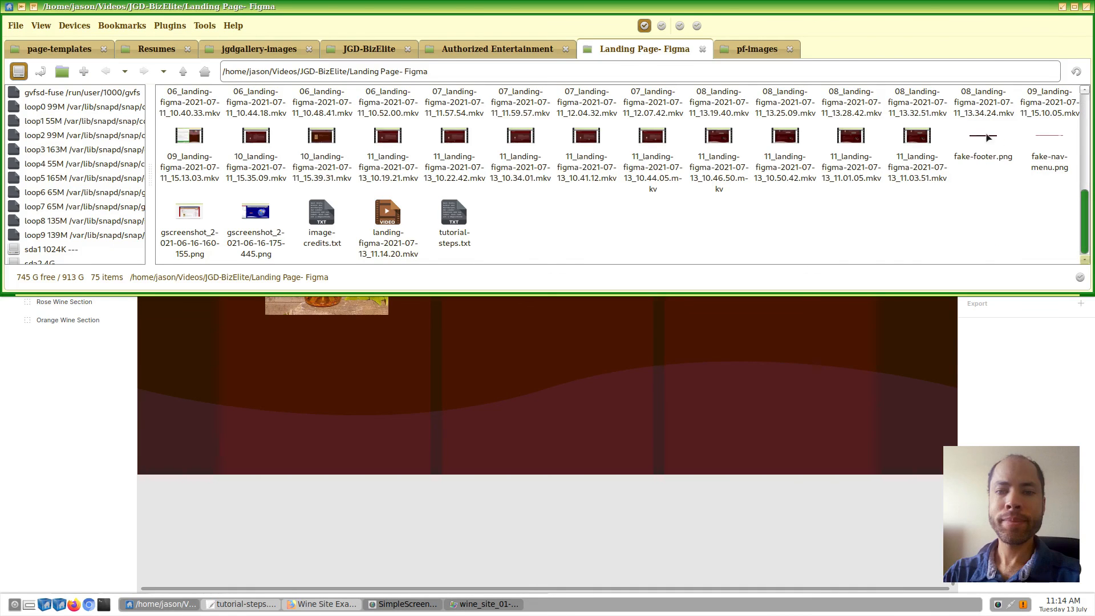
# Step: Add fake-footer.png from the file manager to the bottom-left corner of the page frame and scale it proportionally to 1440 × 83
pyautogui.click(988, 141)
pyautogui.moveTo(988, 141); pyautogui.dragTo(760, 439)
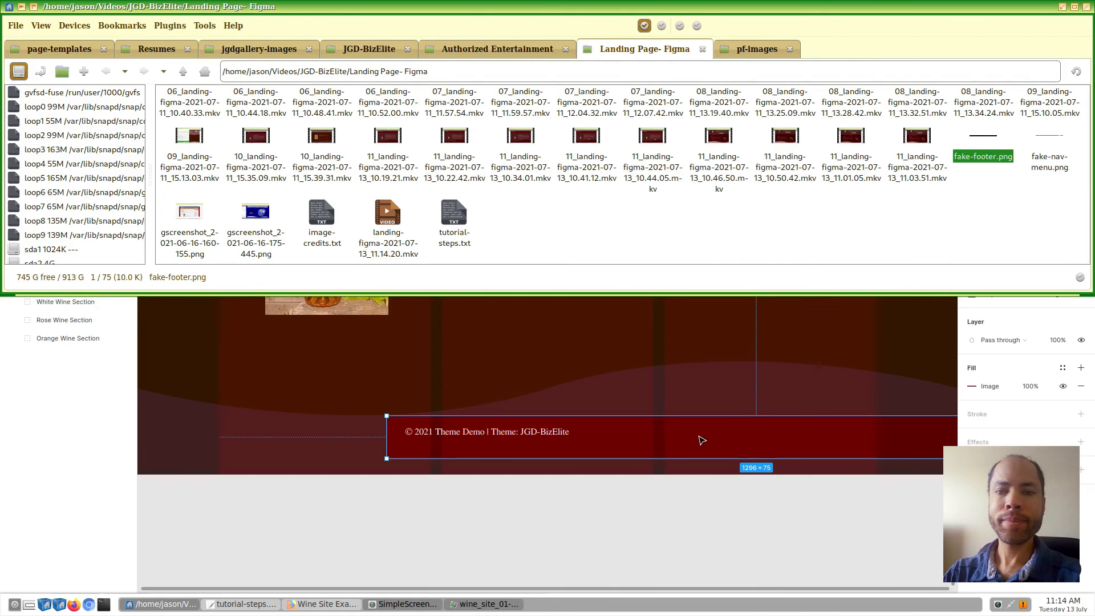
pyautogui.click(651, 545)
pyautogui.moveTo(685, 444); pyautogui.dragTo(444, 460)
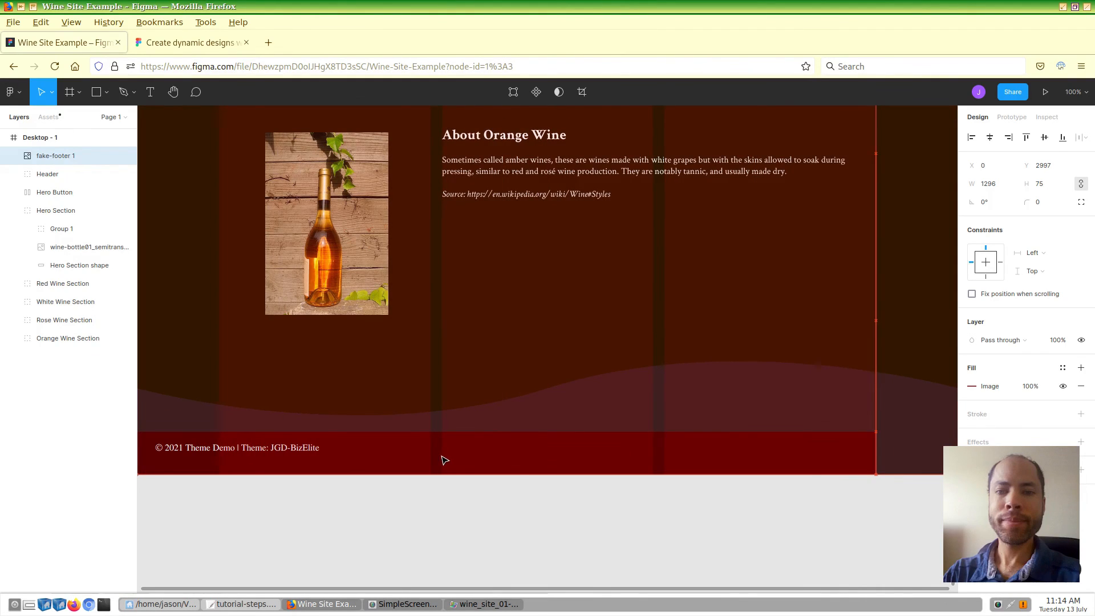
pyautogui.moveTo(875, 432); pyautogui.dragTo(850, 440)
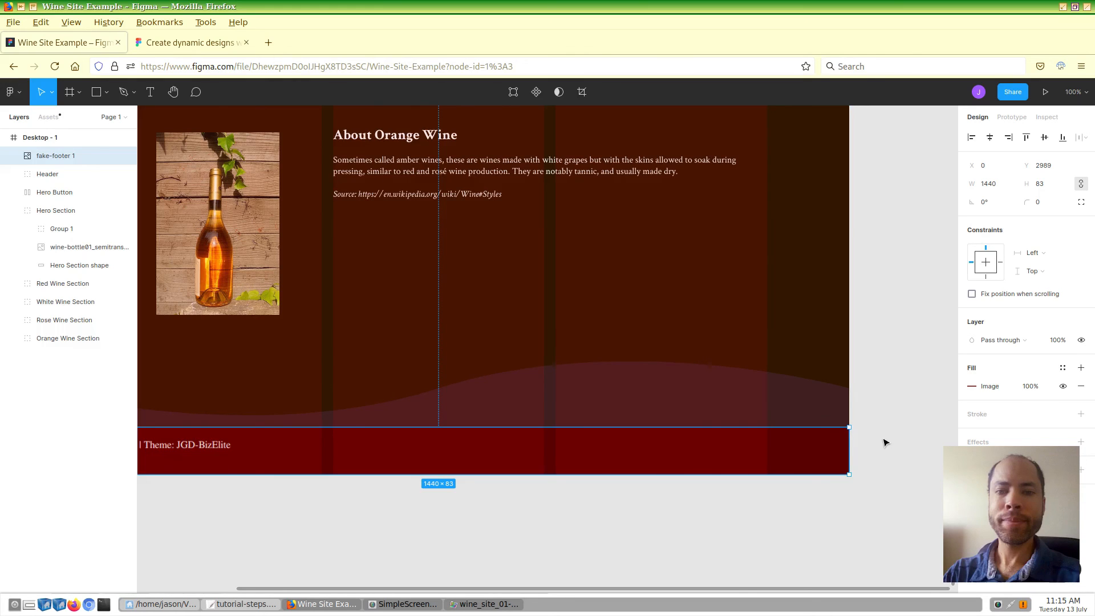
pyautogui.click(885, 443)
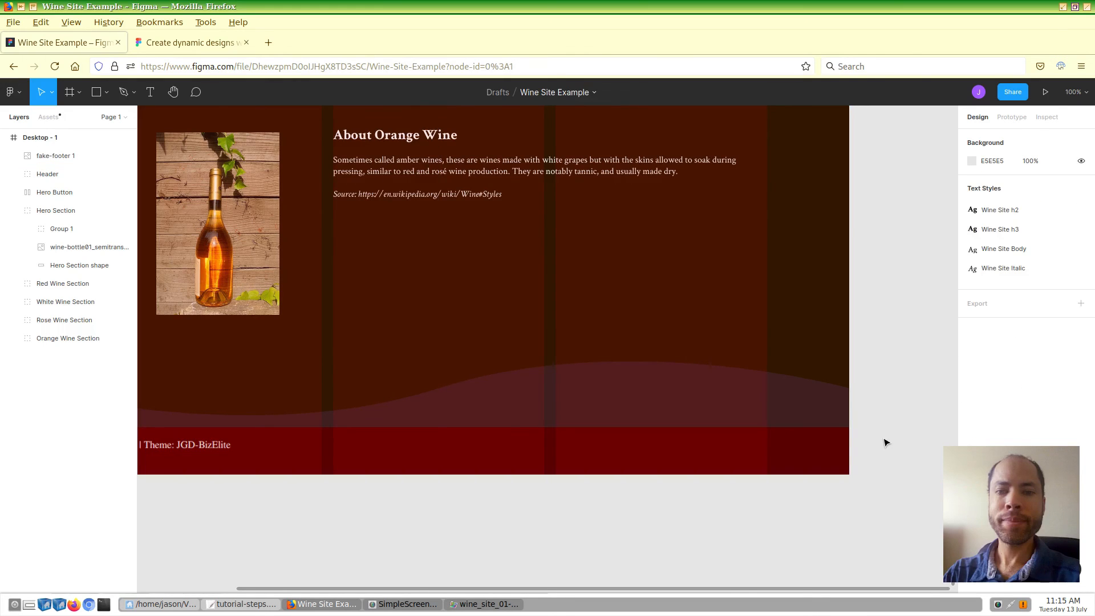
# Step: Hide the three-column layout grid on the Desktop - 1 frame and review the page down to the footer
pyautogui.press('-')
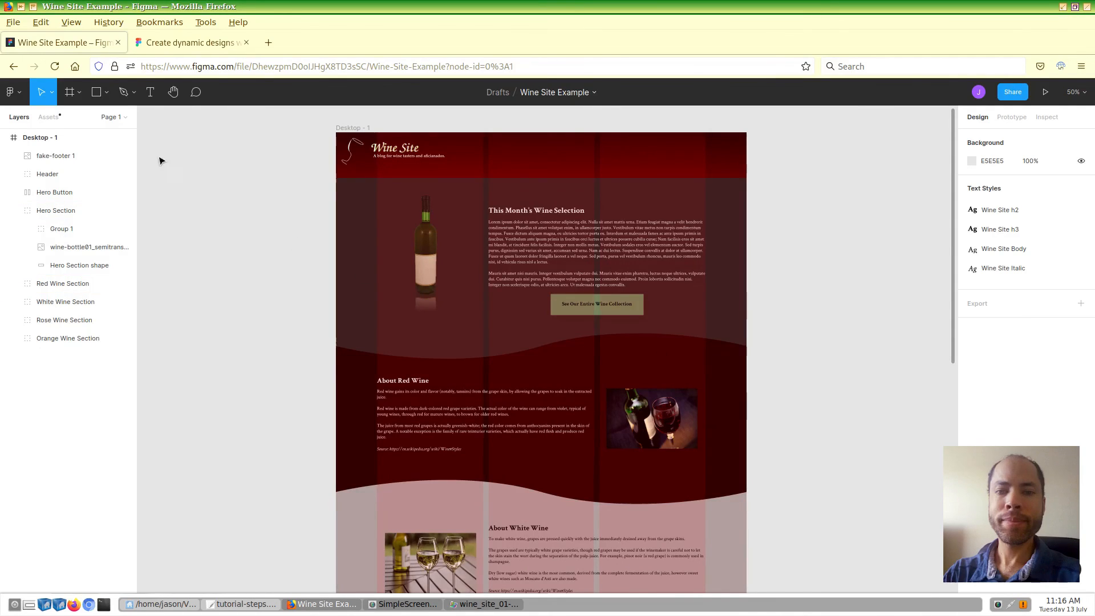
pyautogui.click(55, 139)
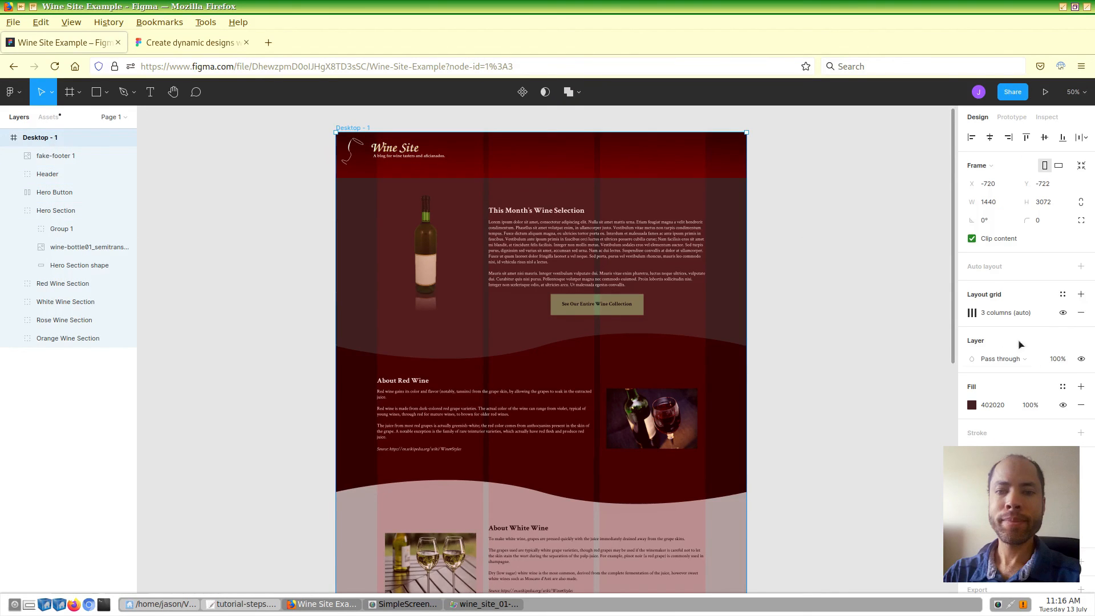
pyautogui.click(1063, 313)
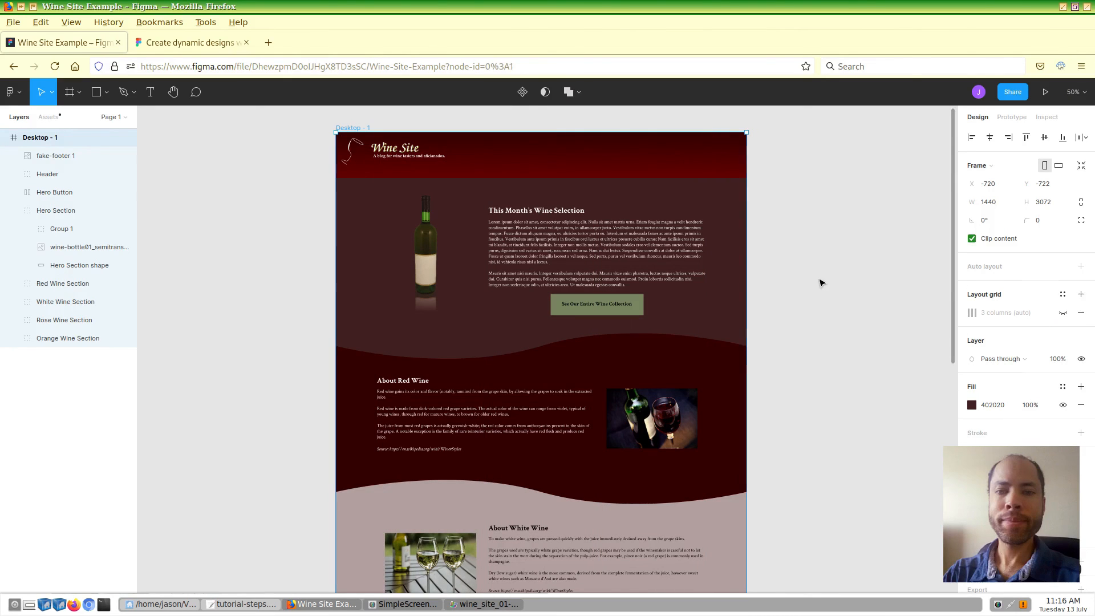
pyautogui.click(821, 284)
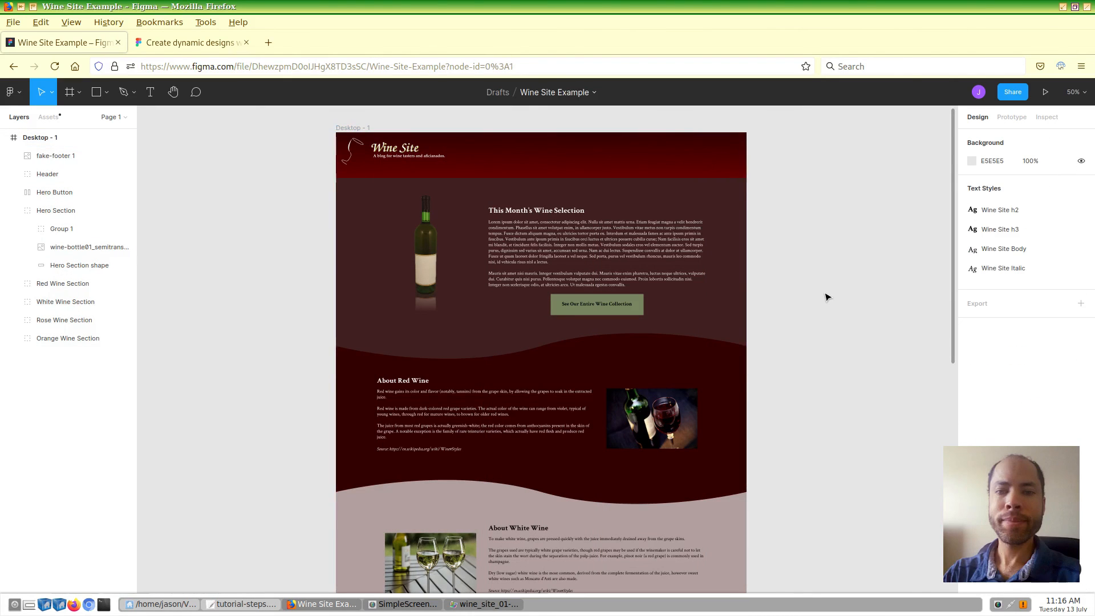
pyautogui.hotkey('shift', '0')
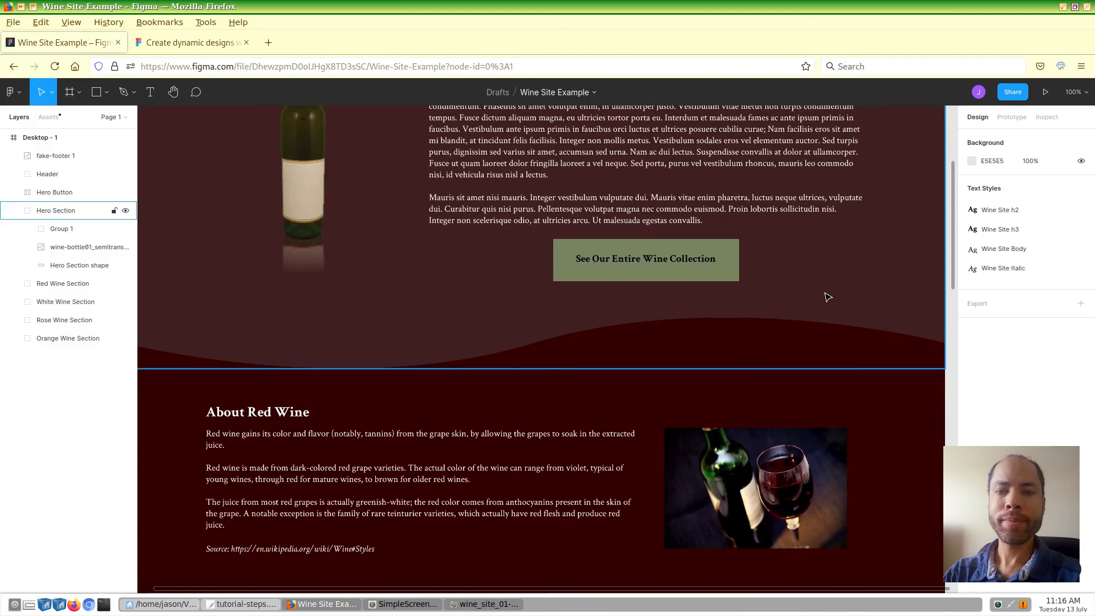
pyautogui.moveTo(958, 279); pyautogui.dragTo(956, 581)
pyautogui.moveTo(956, 404); pyautogui.dragTo(955, 406)
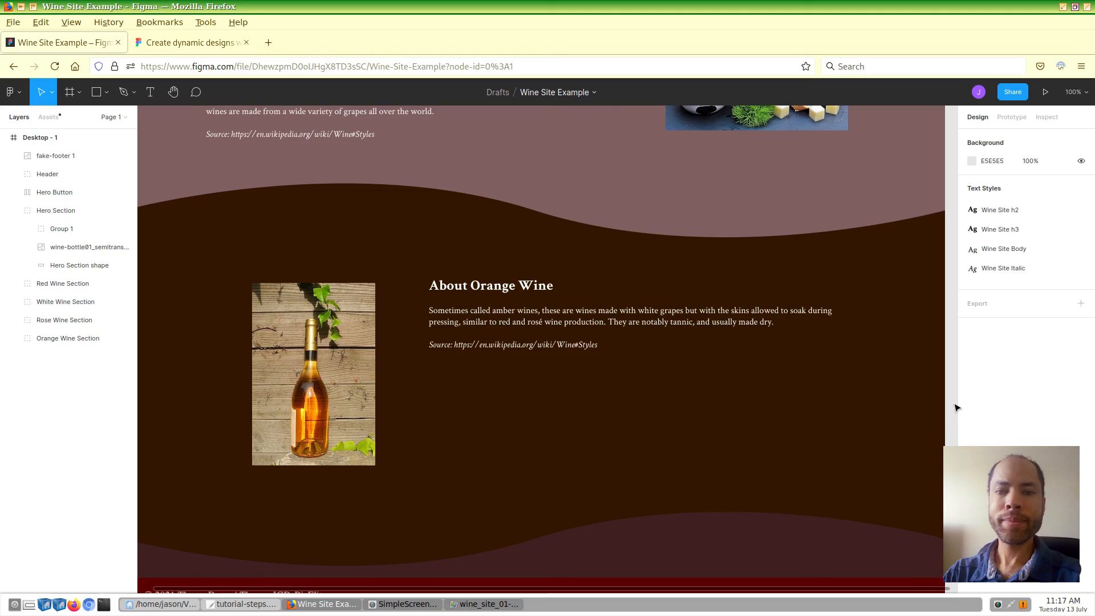